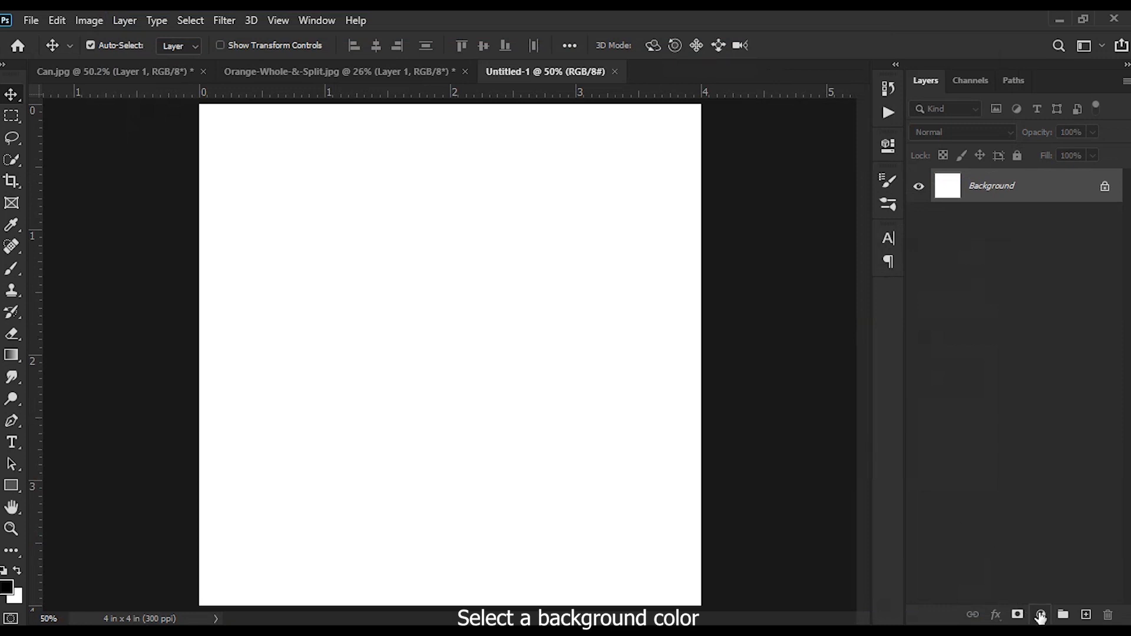
Set the foreground colour to dark green #1a6001 and fill the Background layer with it.
{"action": "left_click", "coordinate": [8, 588]}
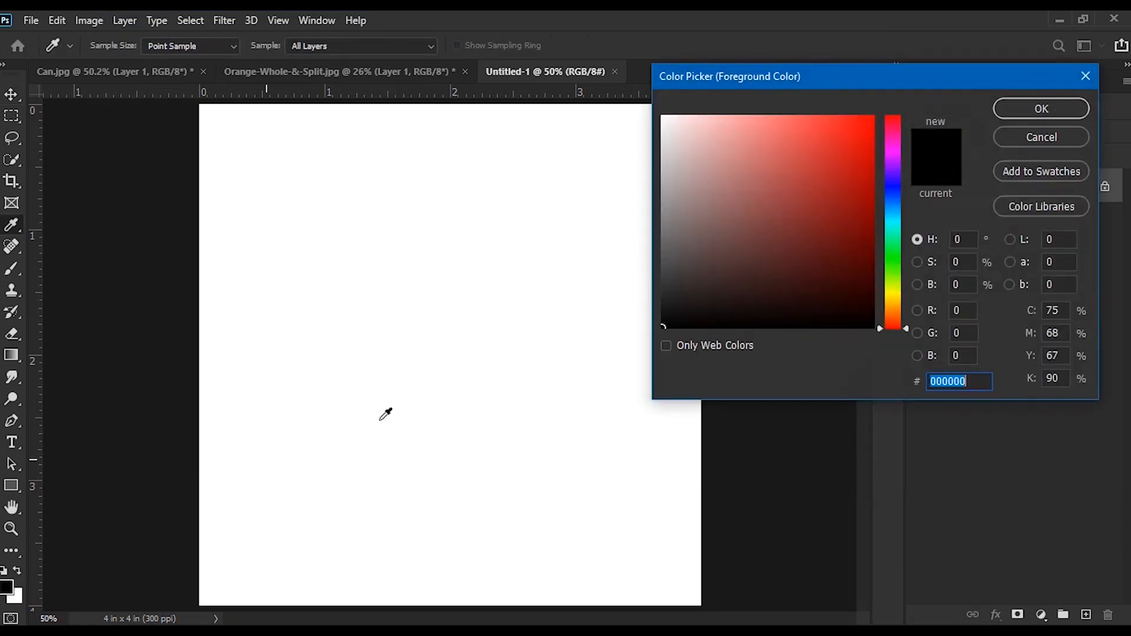
{"action": "mouse_move", "coordinate": [892, 246]}
{"action": "left_mouse_down"}
{"action": "mouse_move", "coordinate": [896, 266]}
{"action": "mouse_move", "coordinate": [872, 249]}
{"action": "left_mouse_up"}
{"action": "left_click", "coordinate": [872, 249]}
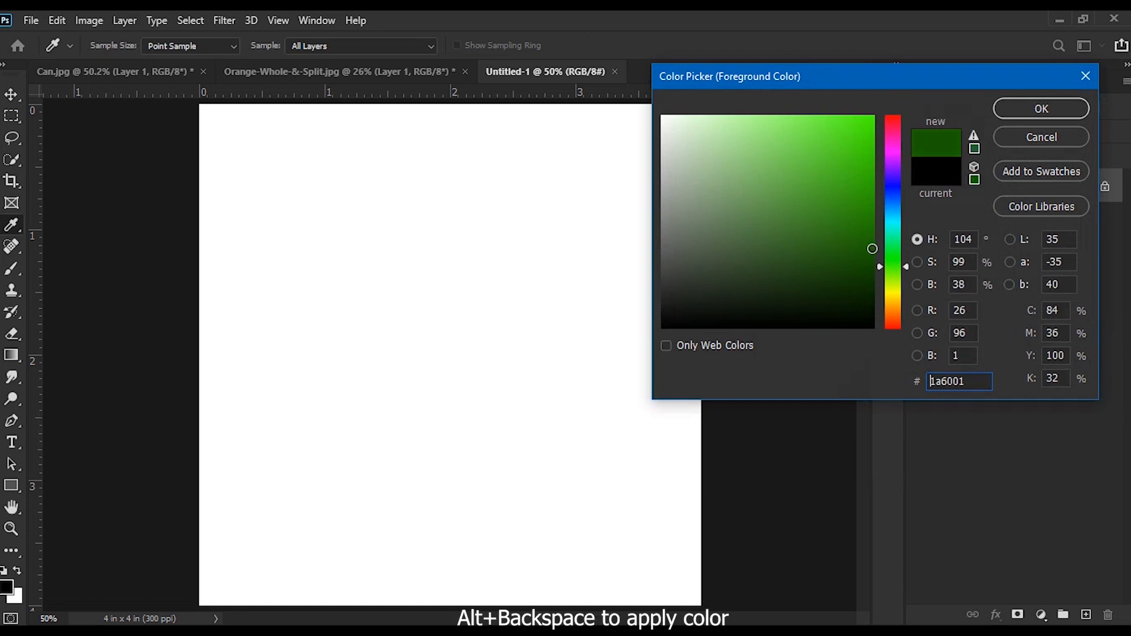
{"action": "left_click", "coordinate": [1059, 109]}
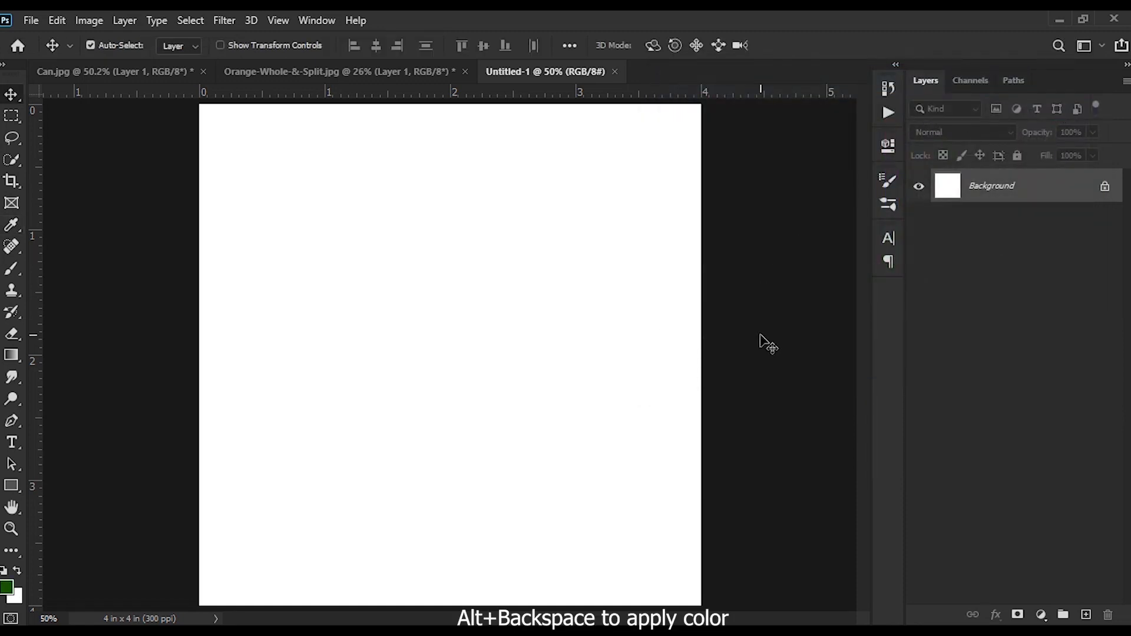
{"action": "key", "text": "alt+BackSpace"}
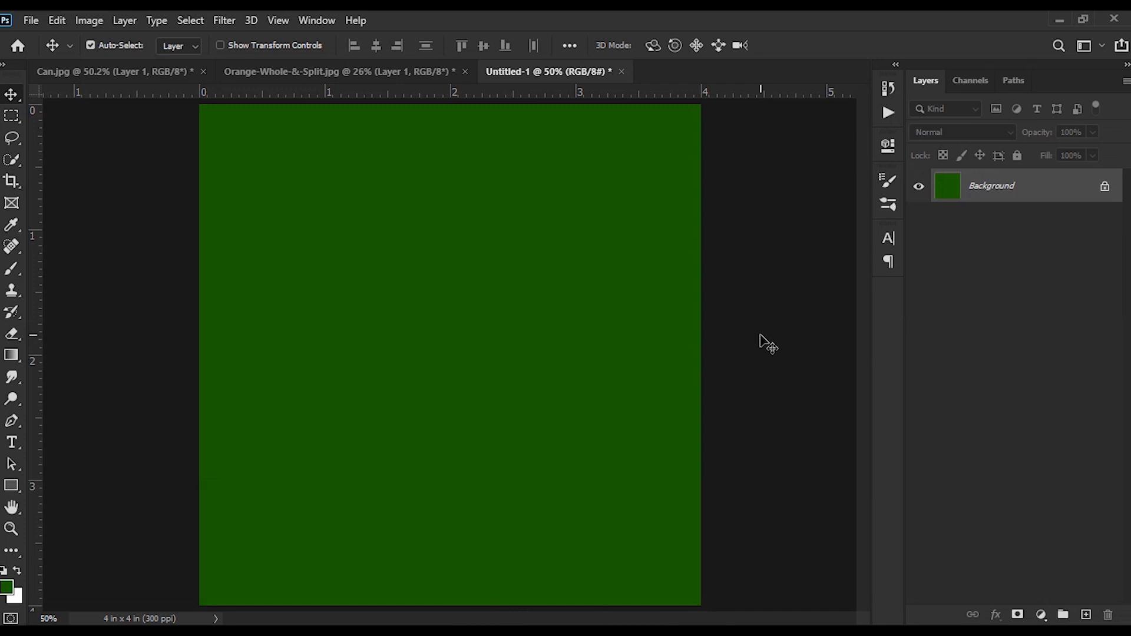
Paint a large soft white glow at the canvas centre on a new layer, using an enlarged brush.
{"action": "left_click", "coordinate": [16, 268]}
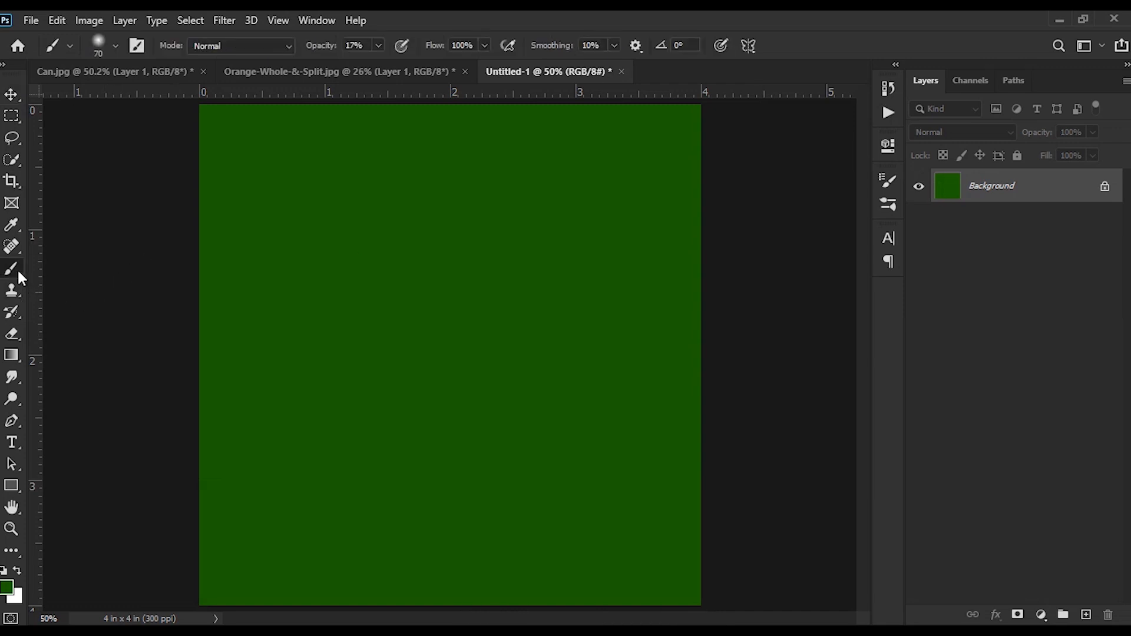
{"action": "key", "text": "x"}
{"action": "key", "text": "bracketright"}
{"action": "key", "text": "bracketright"}
{"action": "key", "text": "bracketright"}
{"action": "key", "text": "bracketright"}
{"action": "key", "text": "bracketright"}
{"action": "key", "text": "bracketright"}
{"action": "key", "text": "bracketright"}
{"action": "key", "text": "bracketright"}
{"action": "left_click_drag", "start_coordinate": [324, 48], "coordinate": [492, 50]}
{"action": "left_click", "coordinate": [439, 353]}
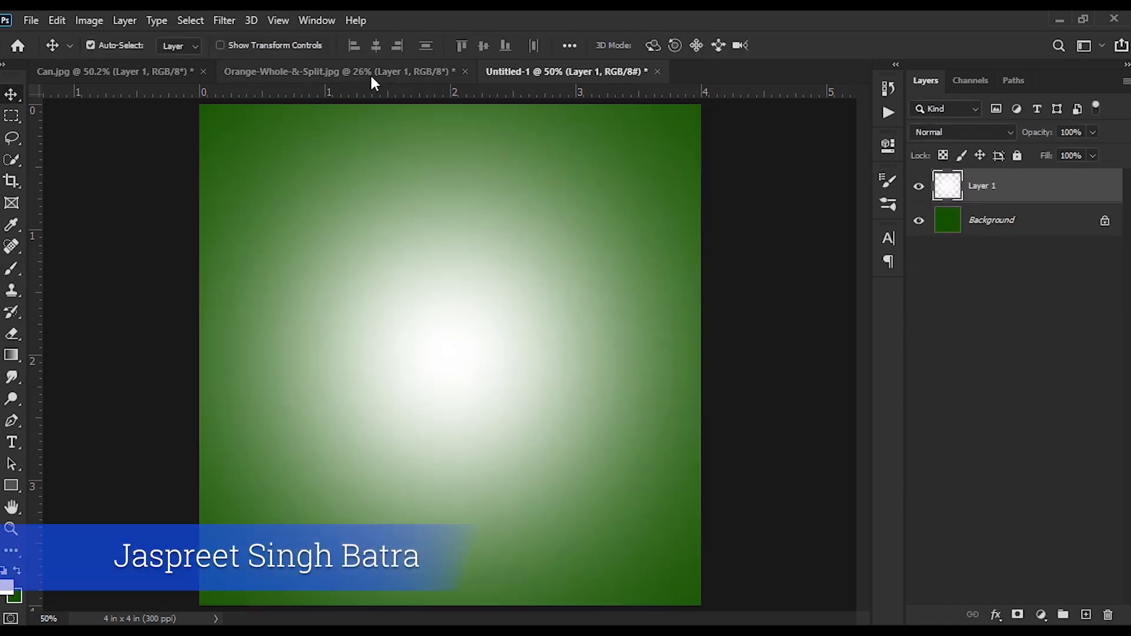
Select the whole orange in Orange-Whole-&-Split.jpg with the Quick Selection tool and move it into the Untitled-1 document.
{"action": "left_click", "coordinate": [368, 72]}
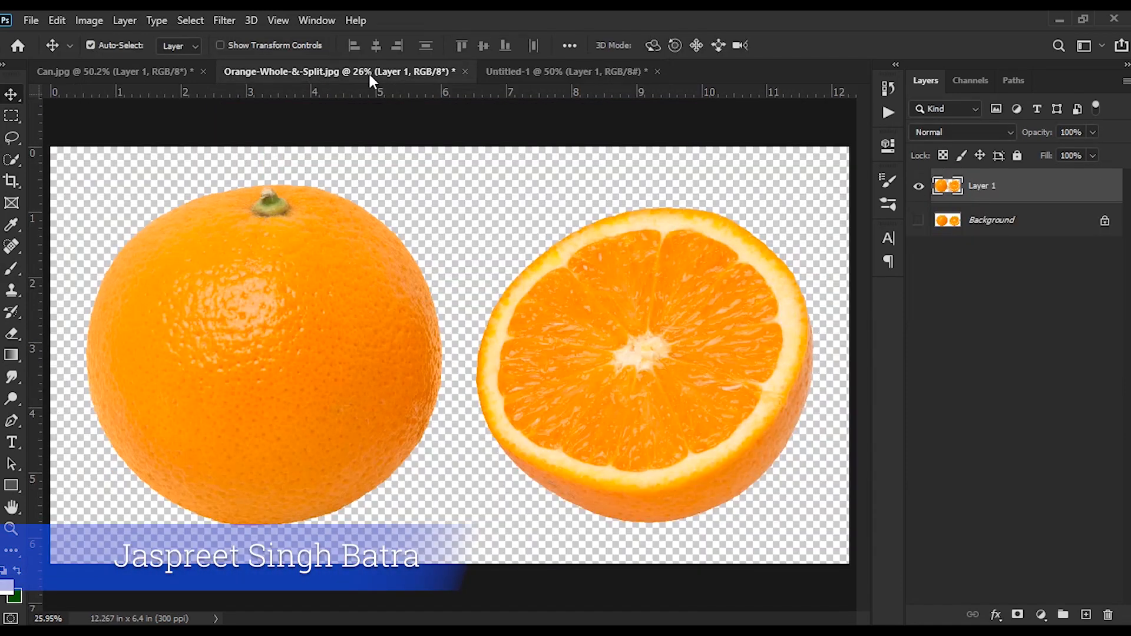
{"action": "left_click", "coordinate": [11, 158]}
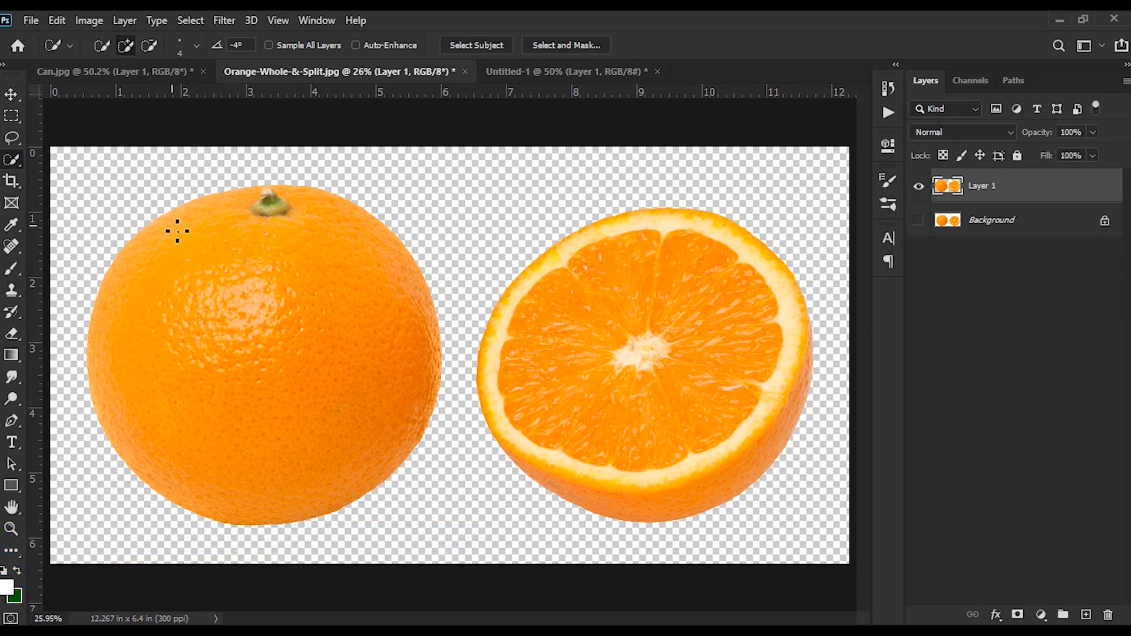
{"action": "mouse_move", "coordinate": [177, 231]}
{"action": "left_mouse_down"}
{"action": "mouse_move", "coordinate": [313, 225]}
{"action": "mouse_move", "coordinate": [334, 270]}
{"action": "mouse_move", "coordinate": [308, 339]}
{"action": "mouse_move", "coordinate": [195, 328]}
{"action": "left_mouse_up"}
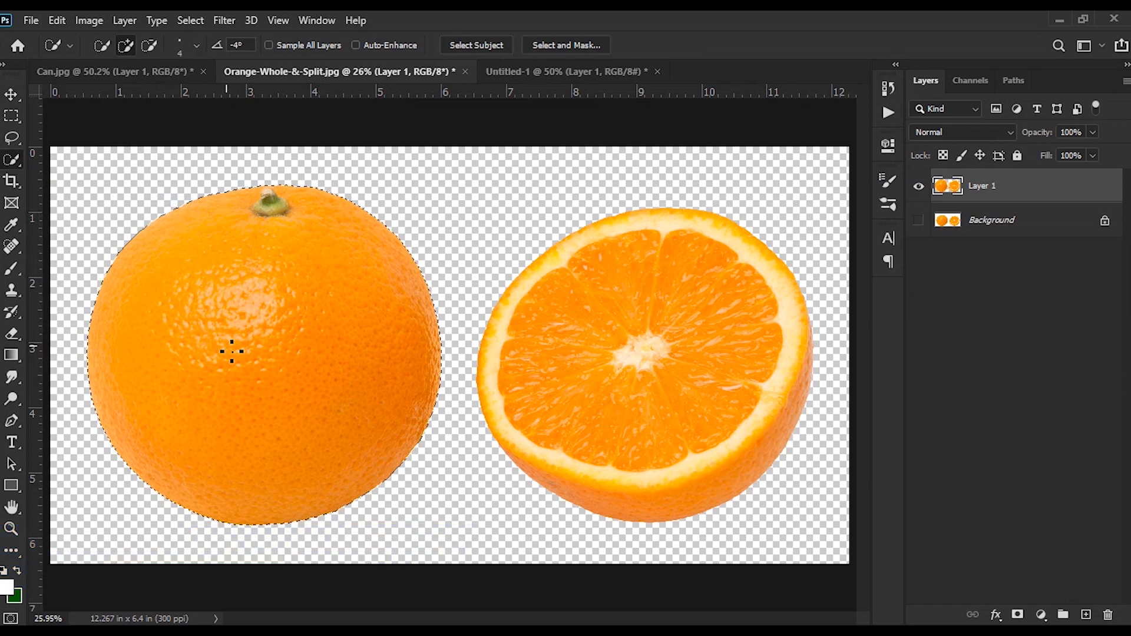
{"action": "key", "text": "v"}
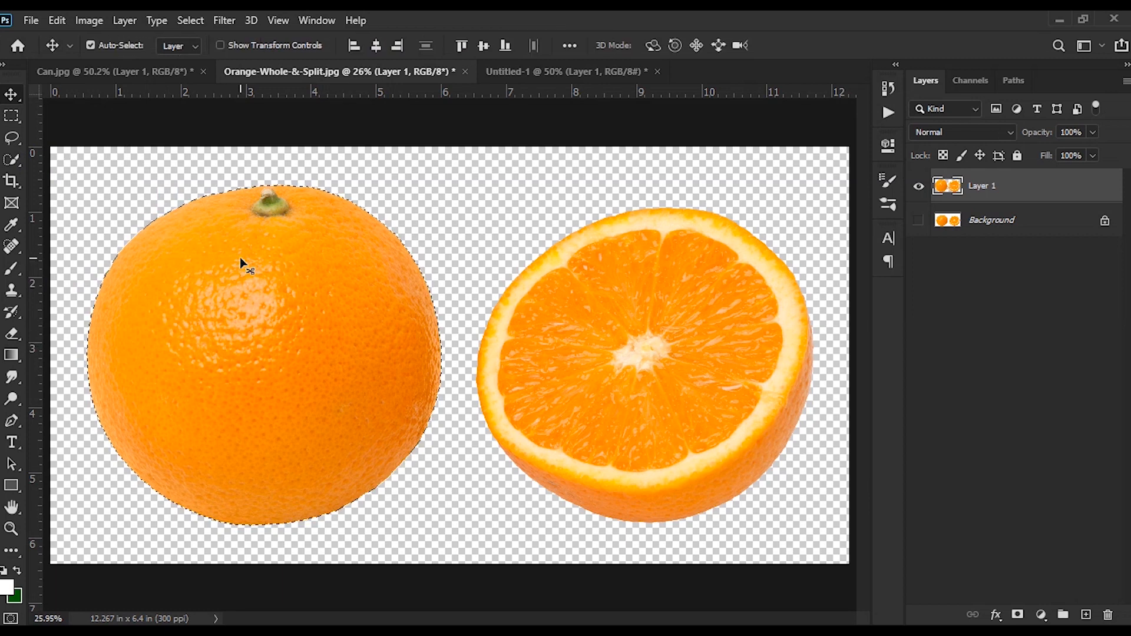
{"action": "left_click_drag", "start_coordinate": [239, 257], "coordinate": [460, 334]}
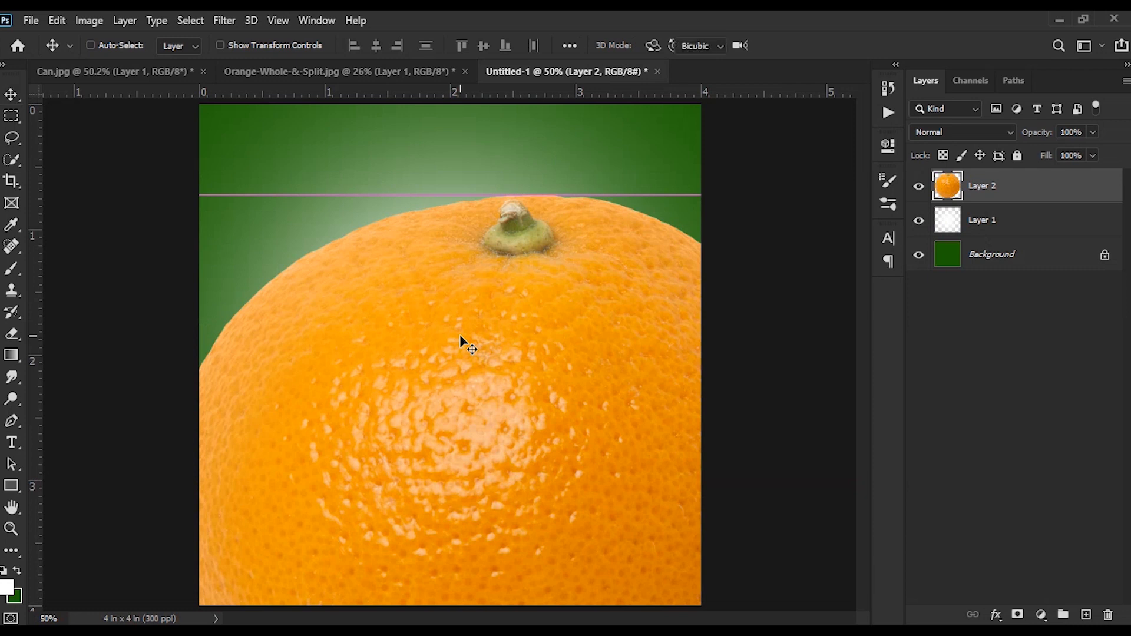
Scale the orange to about 26.43% and place it in the lower canvas, slightly left of centre, at about X 506 px, Y 808 px.
{"action": "key", "text": "ctrl+t"}
{"action": "left_click_drag", "start_coordinate": [164, 193], "coordinate": [392, 394]}
{"action": "left_click_drag", "start_coordinate": [525, 476], "coordinate": [468, 379]}
{"action": "left_click_drag", "start_coordinate": [325, 308], "coordinate": [361, 337]}
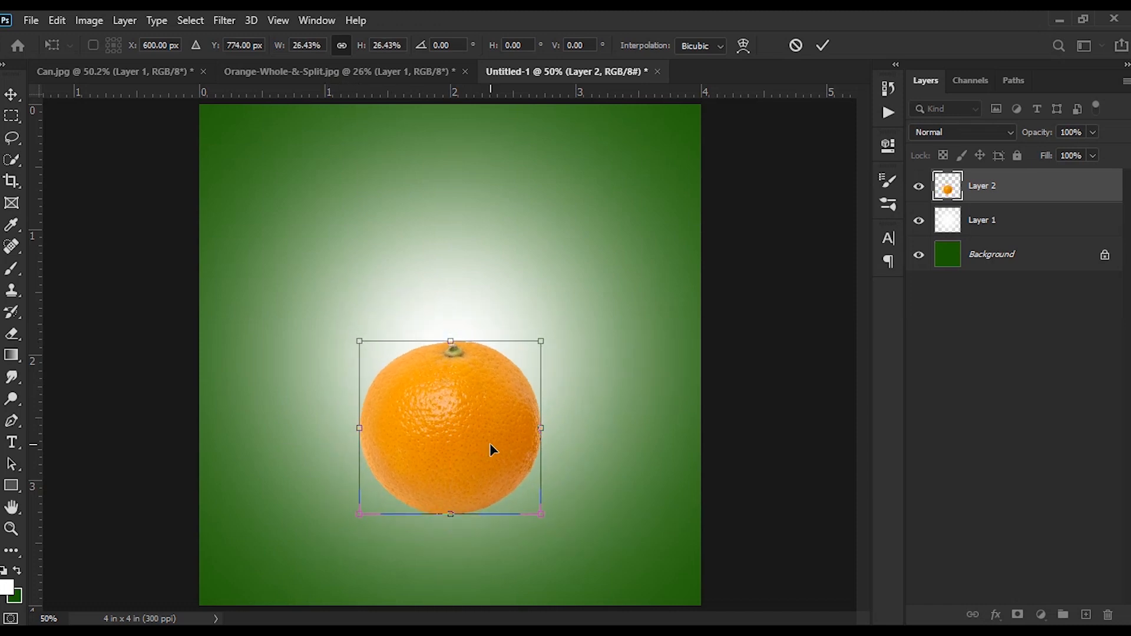
{"action": "left_click_drag", "start_coordinate": [489, 443], "coordinate": [452, 463]}
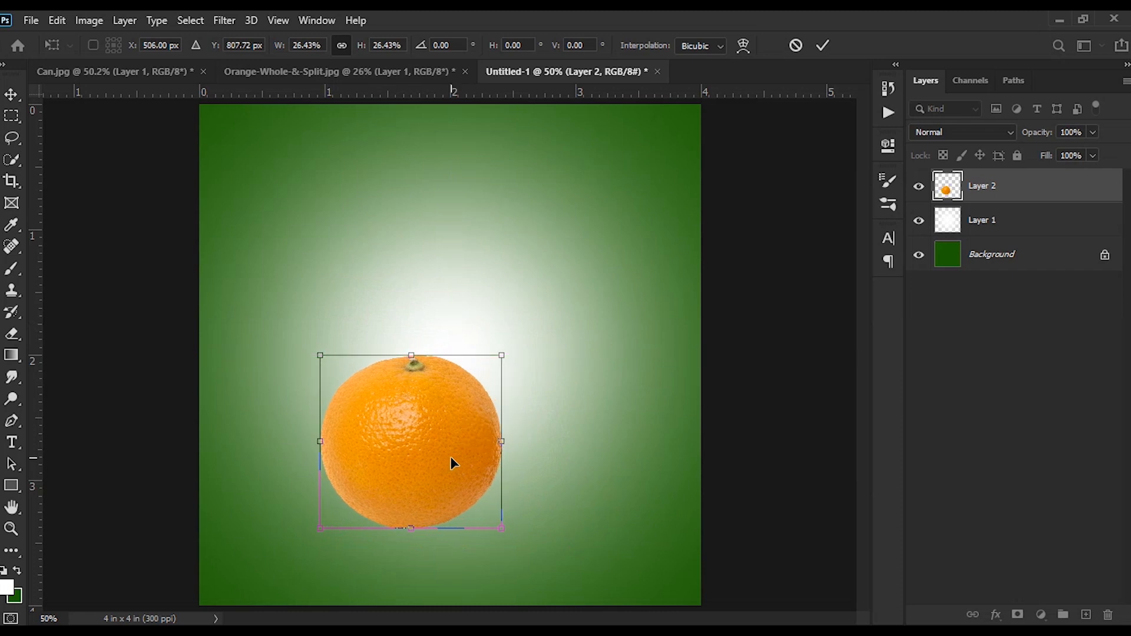
{"action": "key", "text": "Return"}
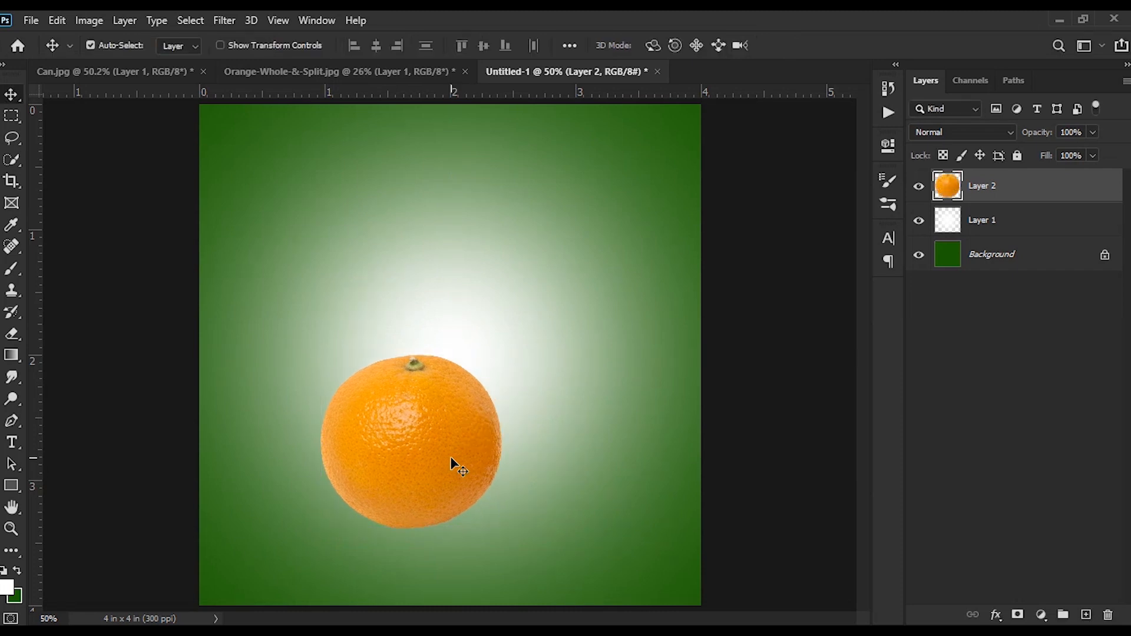
Draw a closed Pen path around the orange's upper half, with a curved edge across its middle, and convert it to a selection.
{"action": "key", "text": "ctrl+plus"}
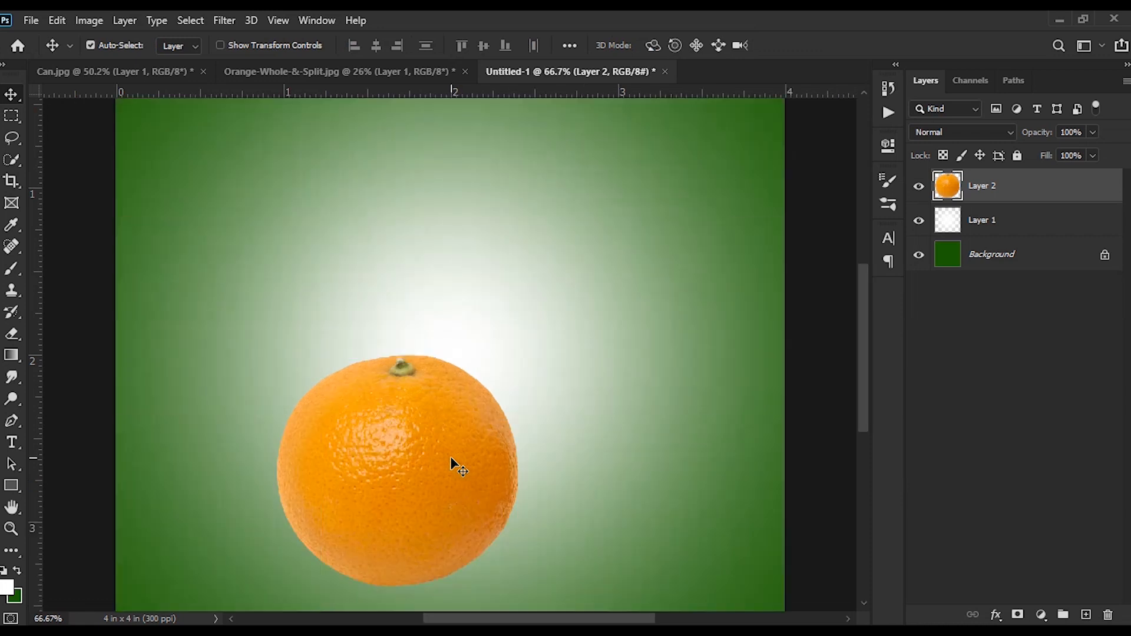
{"action": "scroll", "coordinate": [451, 459], "scroll_direction": "down", "scroll_amount": 3}
{"action": "key", "text": "alt+bracketleft"}
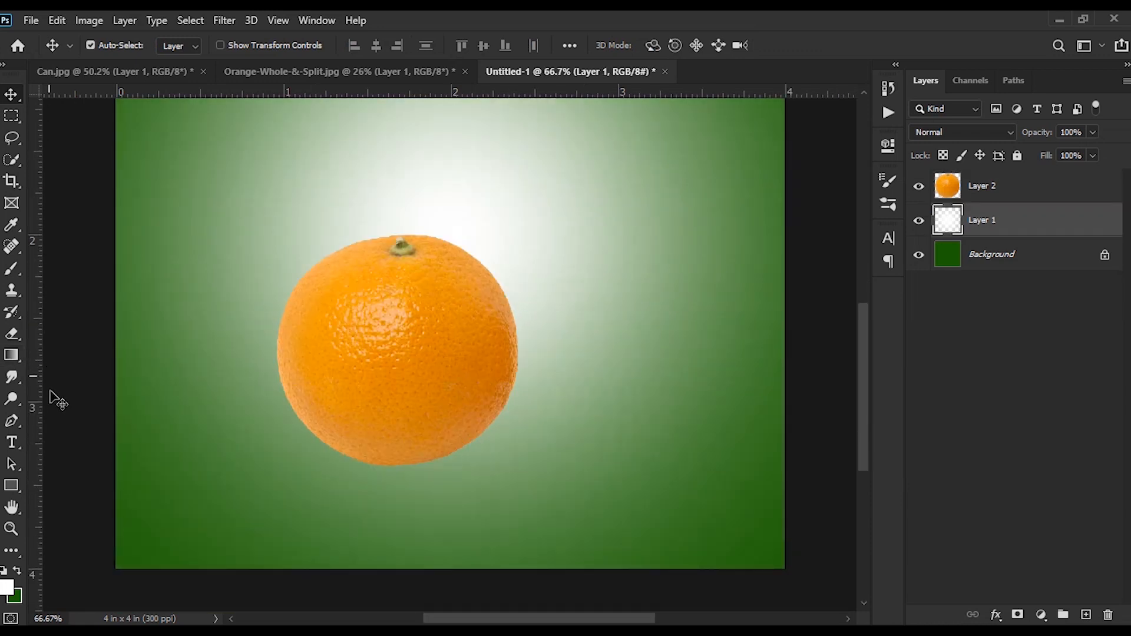
{"action": "left_click", "coordinate": [13, 417]}
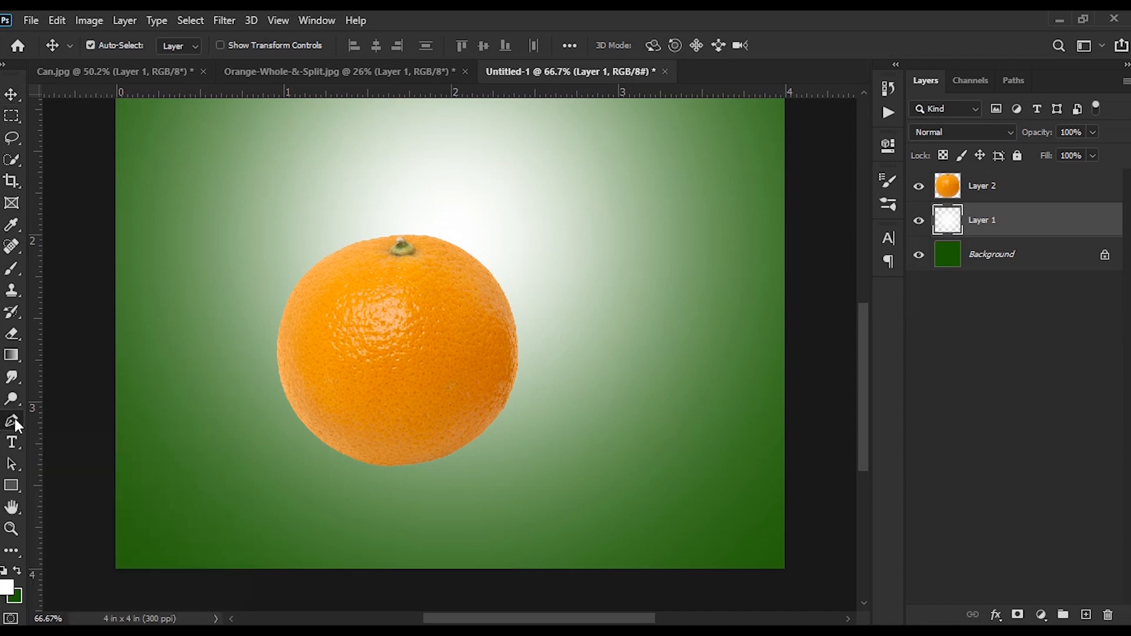
{"action": "left_click", "coordinate": [249, 344]}
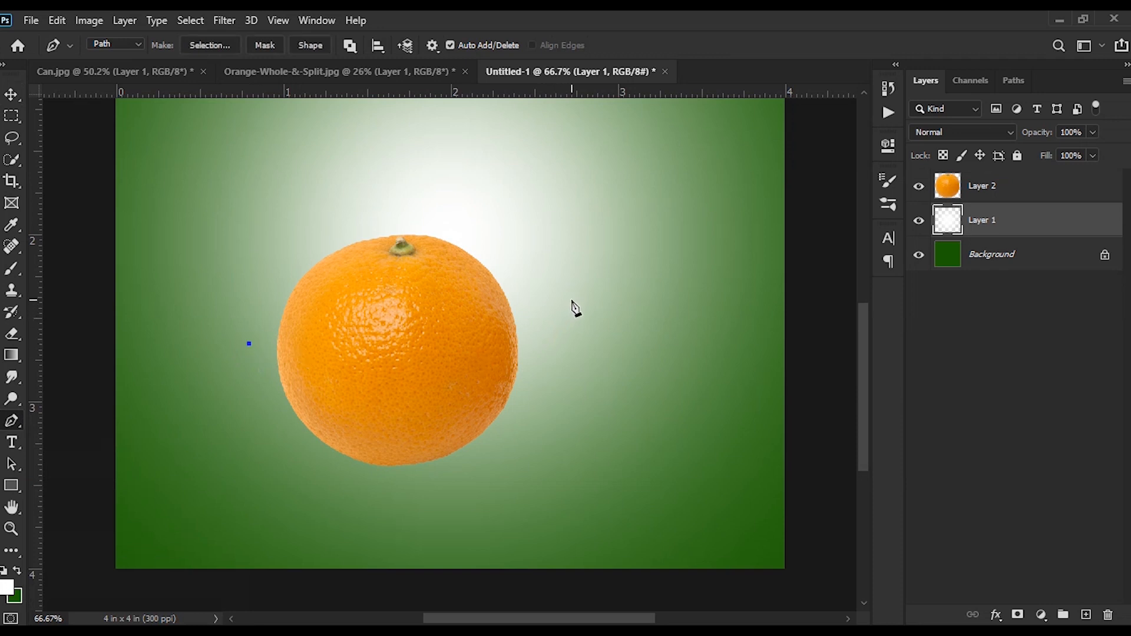
{"action": "left_click_drag", "start_coordinate": [572, 301], "coordinate": [687, 242]}
{"action": "left_click", "coordinate": [428, 182]}
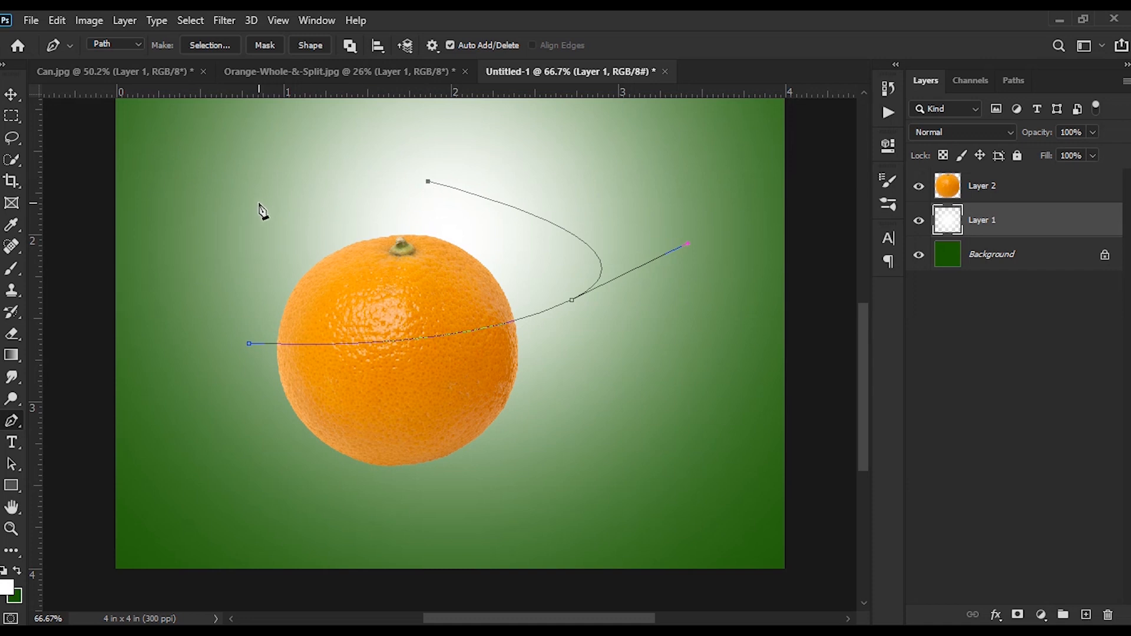
{"action": "left_click", "coordinate": [260, 204]}
{"action": "left_click", "coordinate": [249, 345]}
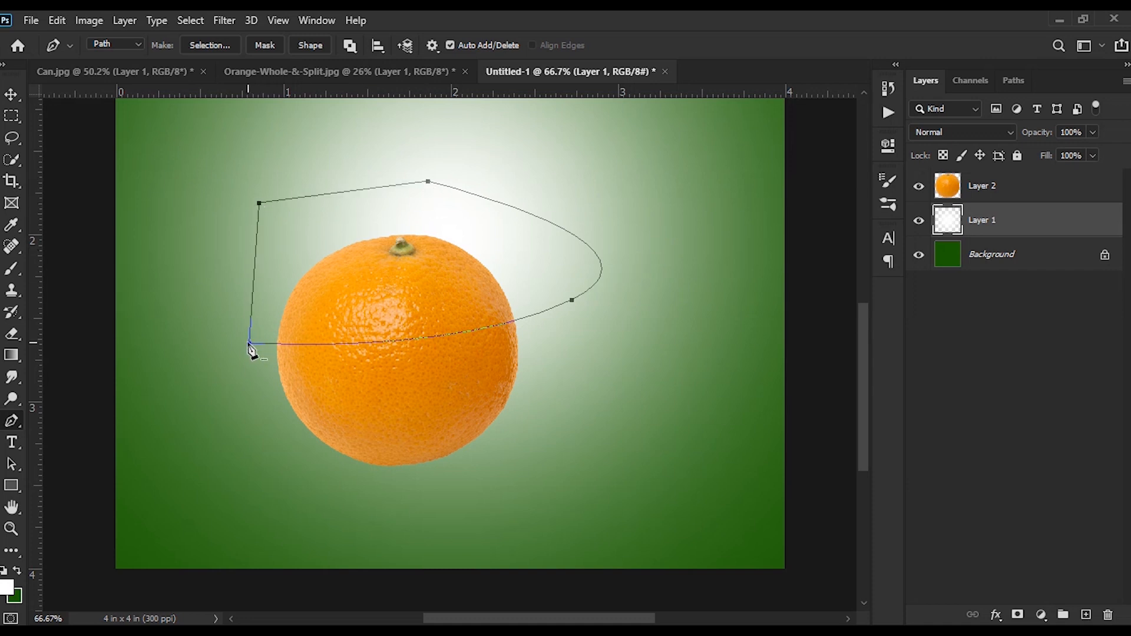
{"action": "key", "text": "ctrl+Return"}
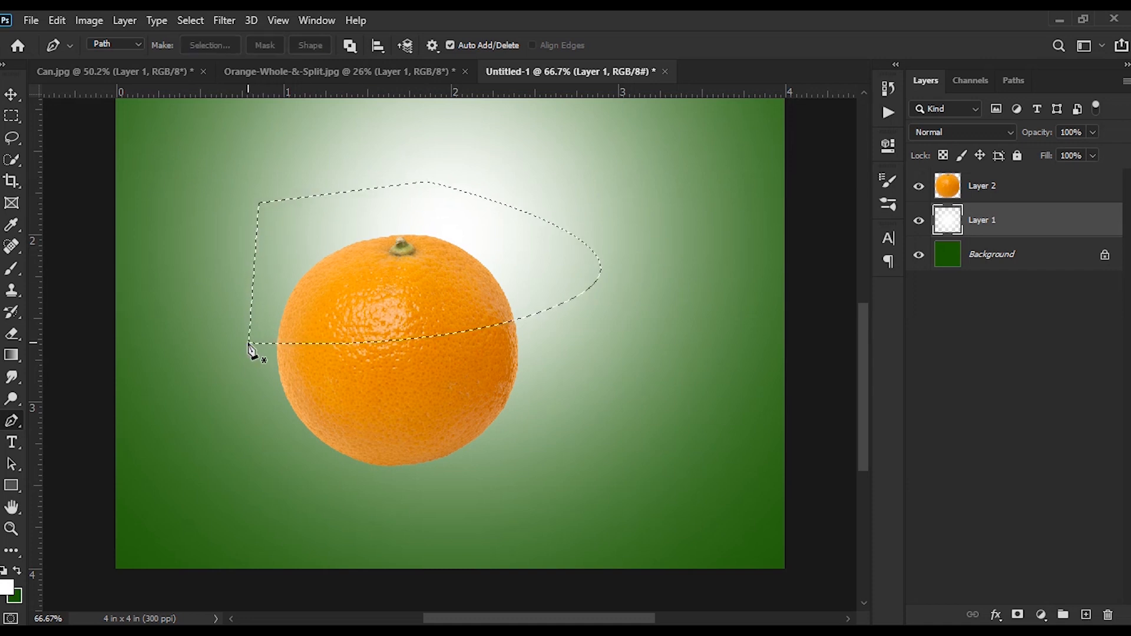
Delete the selected upper half of the orange from Layer 2 and clear the selection.
{"action": "left_click", "coordinate": [1008, 199]}
{"action": "key", "text": "Delete"}
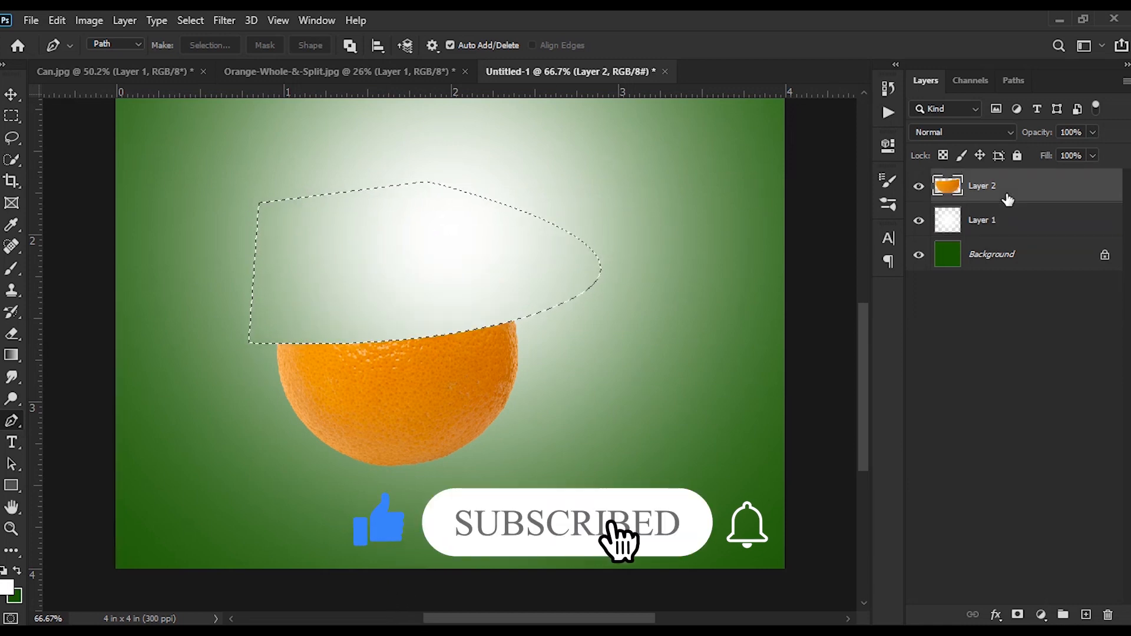
{"action": "key", "text": "ctrl+d"}
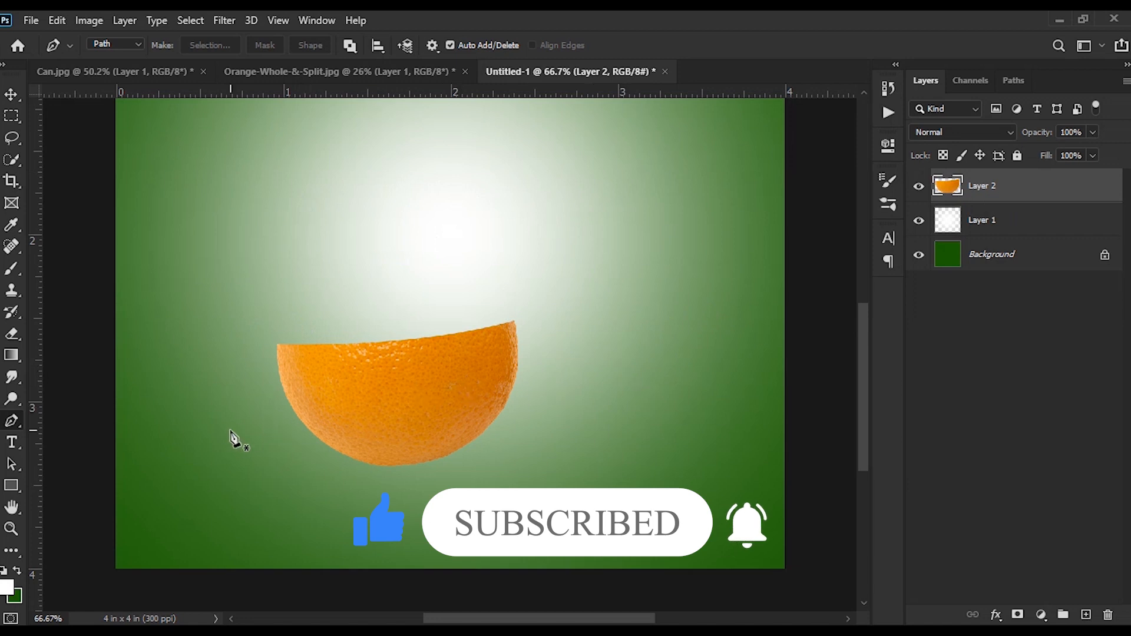
In Orange-Whole-&-Split.jpg, replace the whole-orange selection with a Quick Selection of the split orange's cut face.
{"action": "left_click", "coordinate": [390, 71]}
{"action": "key", "text": "v"}
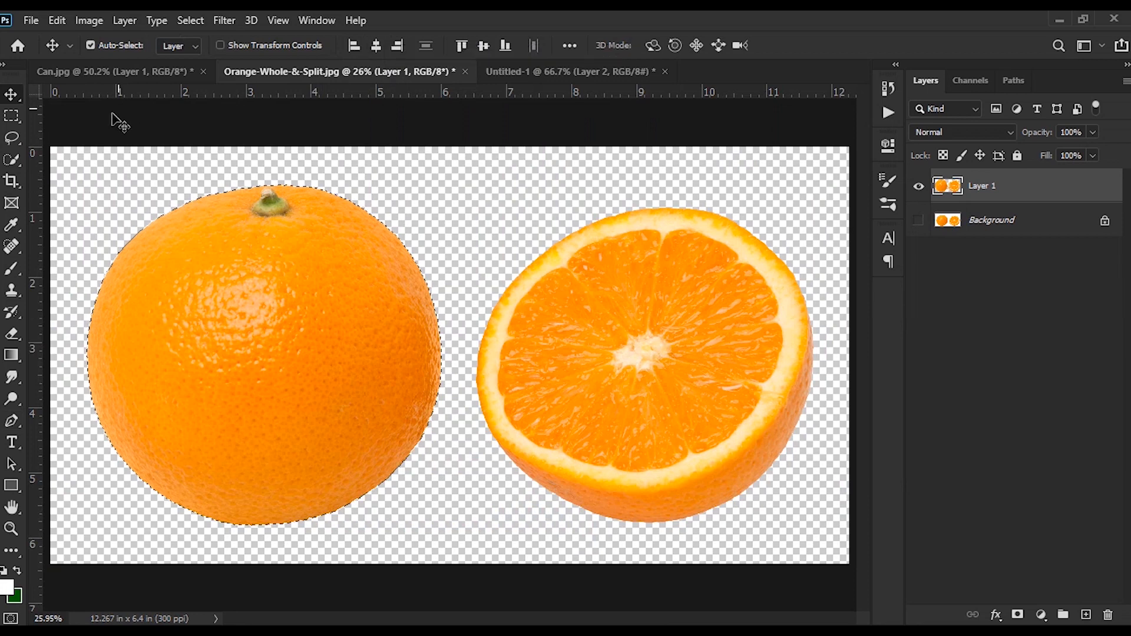
{"action": "left_click", "coordinate": [10, 156]}
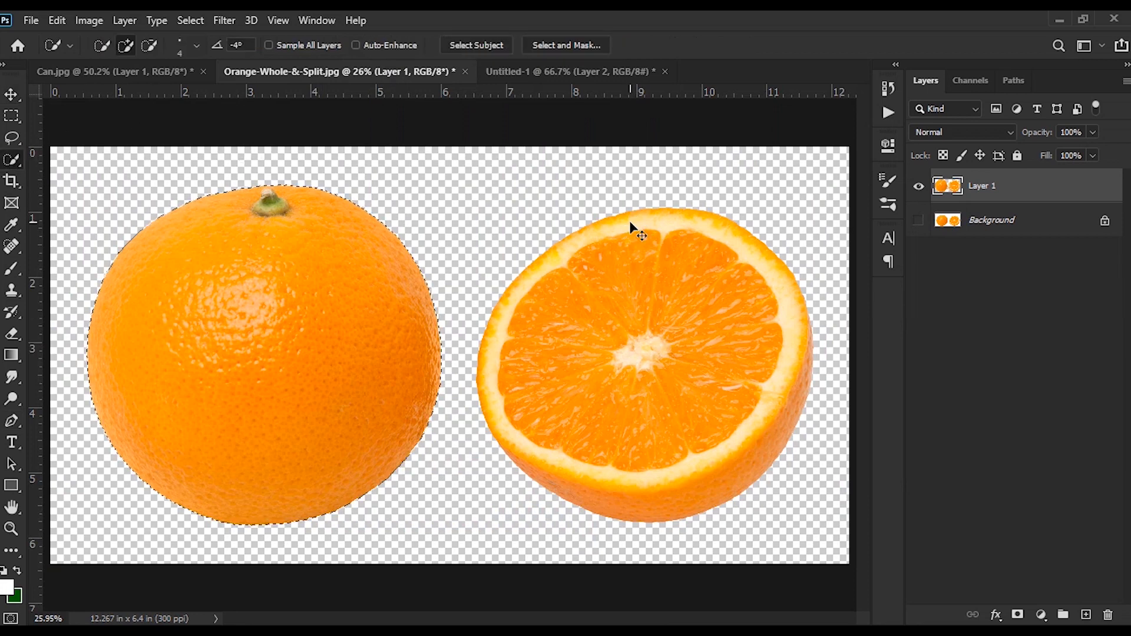
{"action": "key", "text": "ctrl+d"}
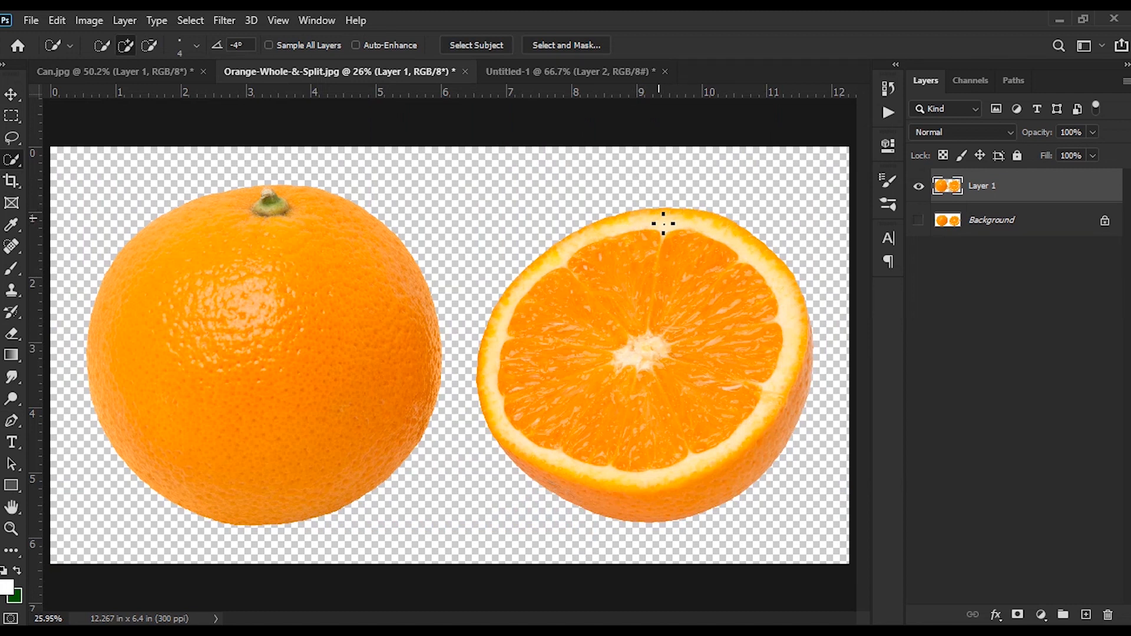
{"action": "mouse_move", "coordinate": [663, 223]}
{"action": "left_mouse_down"}
{"action": "mouse_move", "coordinate": [621, 247]}
{"action": "mouse_move", "coordinate": [573, 324]}
{"action": "mouse_move", "coordinate": [561, 371]}
{"action": "mouse_move", "coordinate": [612, 404]}
{"action": "mouse_move", "coordinate": [685, 421]}
{"action": "left_mouse_up"}
{"action": "mouse_move", "coordinate": [763, 274]}
{"action": "left_mouse_down"}
{"action": "mouse_move", "coordinate": [746, 251]}
{"action": "mouse_move", "coordinate": [777, 280]}
{"action": "mouse_move", "coordinate": [789, 329]}
{"action": "mouse_move", "coordinate": [763, 408]}
{"action": "mouse_move", "coordinate": [703, 457]}
{"action": "mouse_move", "coordinate": [735, 448]}
{"action": "left_mouse_up"}
Subtract the outer peel along the split orange's bottom and right side from the selection.
{"action": "key", "text": "alt"}
{"action": "mouse_move", "coordinate": [566, 513]}
{"action": "left_mouse_down"}
{"action": "mouse_move", "coordinate": [639, 523]}
{"action": "mouse_move", "coordinate": [705, 513]}
{"action": "mouse_move", "coordinate": [749, 487]}
{"action": "left_mouse_up"}
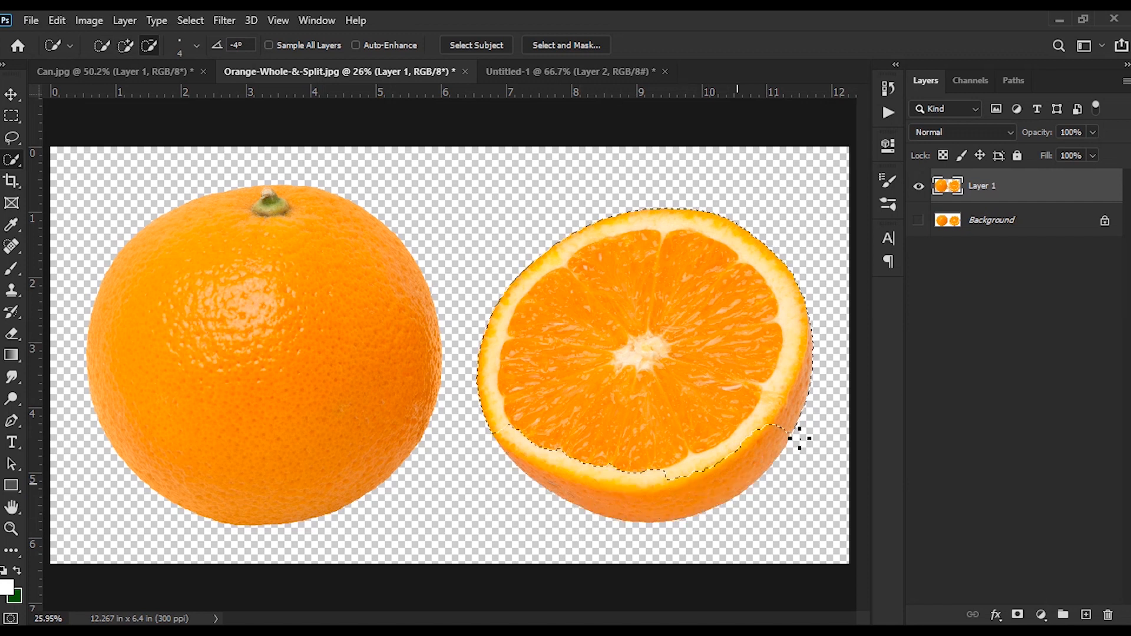
{"action": "mouse_move", "coordinate": [800, 439]}
{"action": "left_mouse_down"}
{"action": "mouse_move", "coordinate": [814, 371]}
{"action": "mouse_move", "coordinate": [797, 411]}
{"action": "left_mouse_up"}
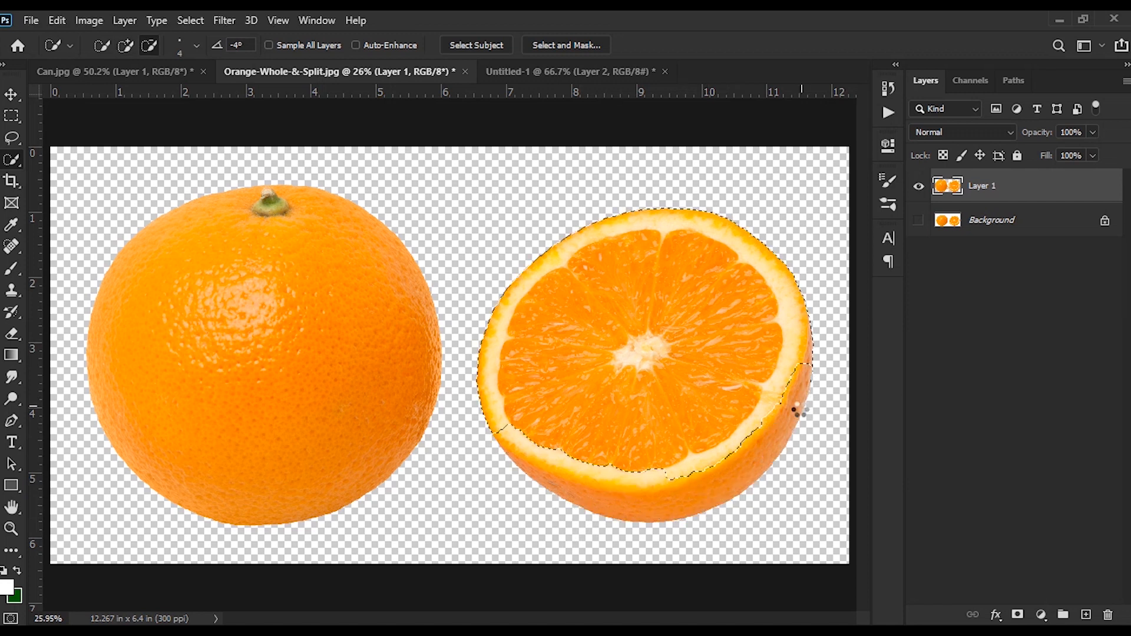
{"action": "left_click_drag", "start_coordinate": [815, 335], "coordinate": [816, 359]}
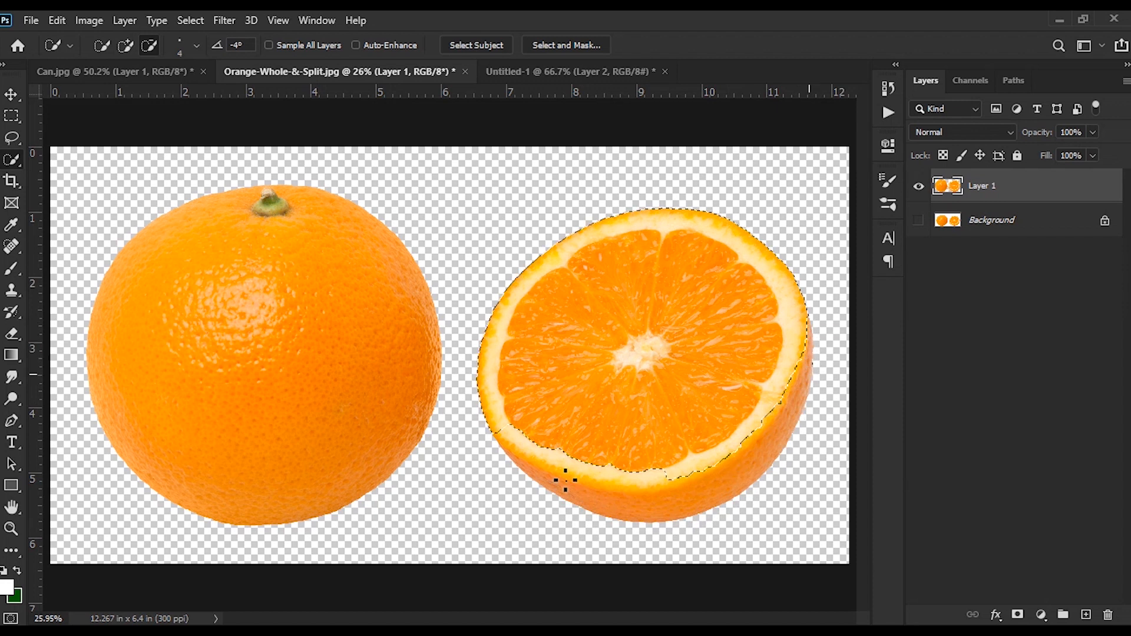
Refine the selection edge along the lower-left rim of the cut face to include the white pith.
{"action": "key", "text": "alt"}
{"action": "mouse_move", "coordinate": [515, 432]}
{"action": "left_mouse_down"}
{"action": "mouse_move", "coordinate": [568, 465]}
{"action": "mouse_move", "coordinate": [632, 480]}
{"action": "left_mouse_up"}
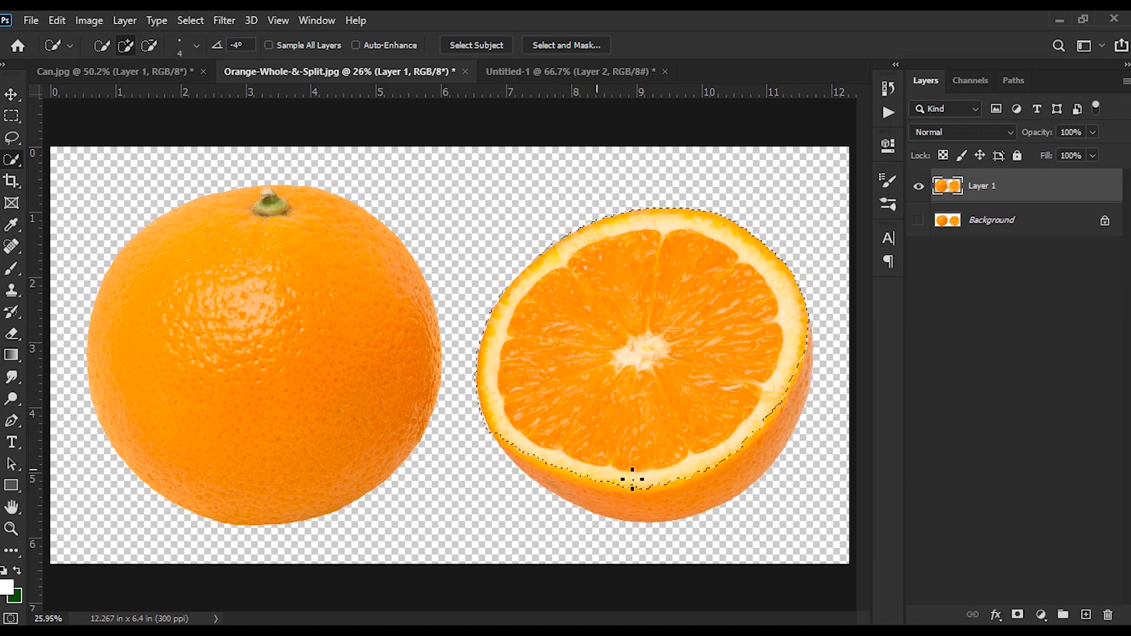
{"action": "key", "text": "alt"}
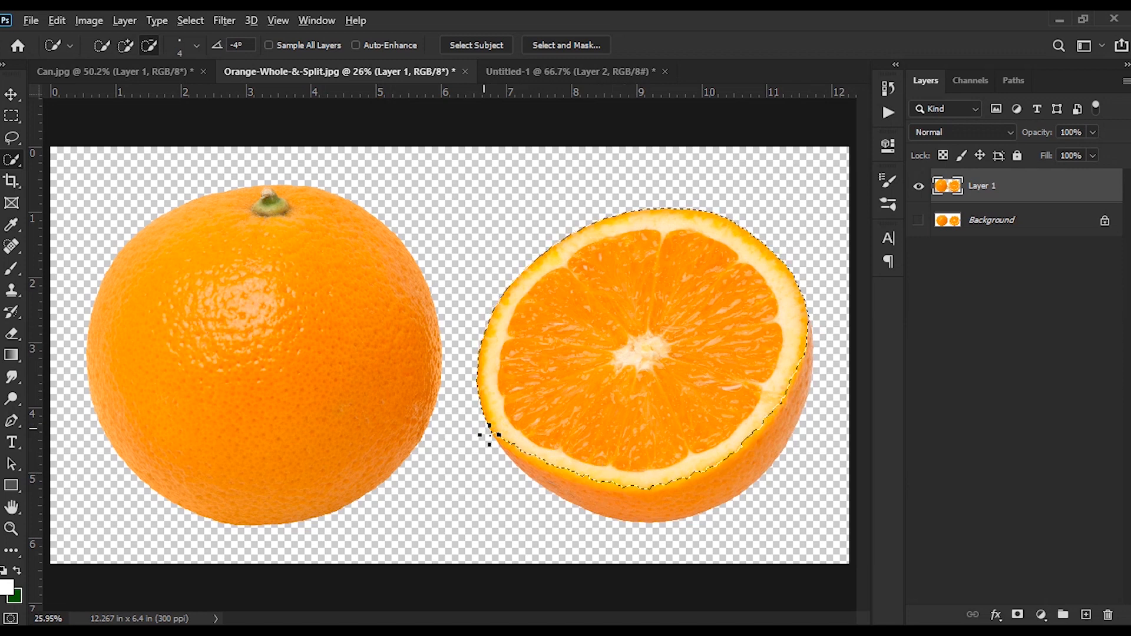
{"action": "left_click", "coordinate": [524, 457]}
{"action": "left_click_drag", "start_coordinate": [523, 457], "coordinate": [582, 473]}
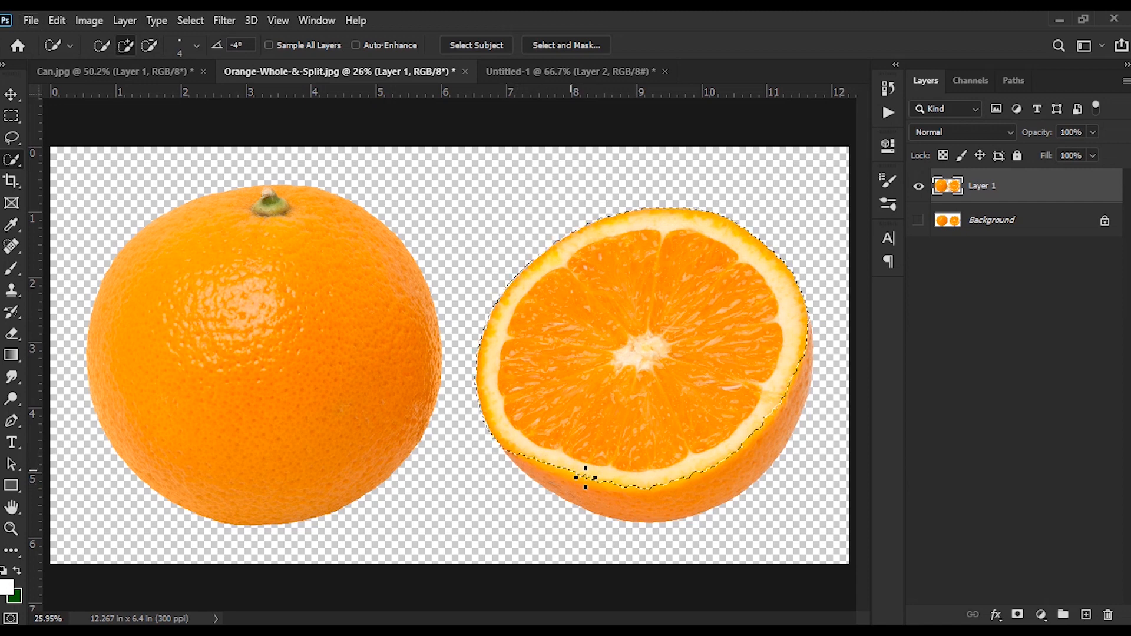
{"action": "left_click_drag", "start_coordinate": [616, 488], "coordinate": [556, 470]}
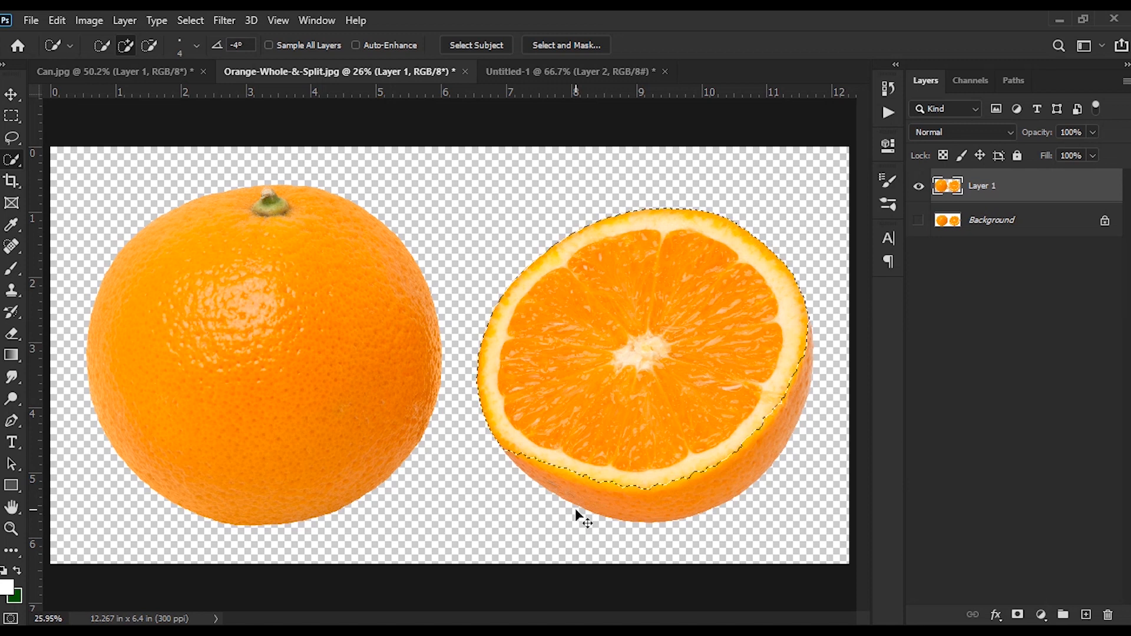
Copy the selected cut face to a new layer and move it into the Untitled-1 document.
{"action": "key", "text": "ctrl+j"}
{"action": "key", "text": "v"}
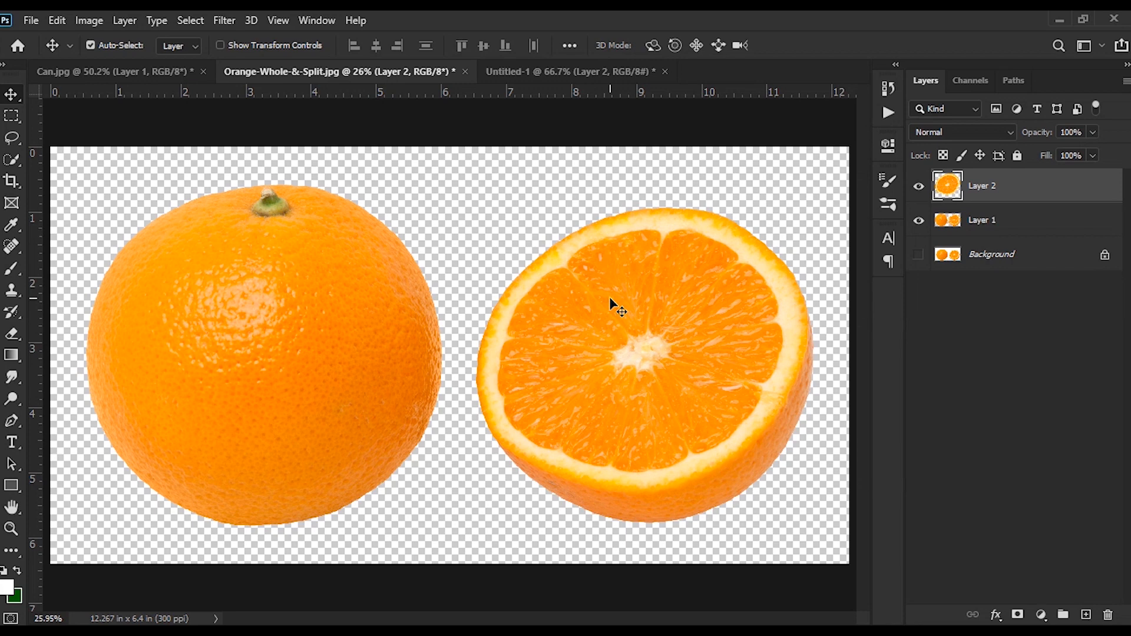
{"action": "left_click_drag", "start_coordinate": [611, 301], "coordinate": [445, 316]}
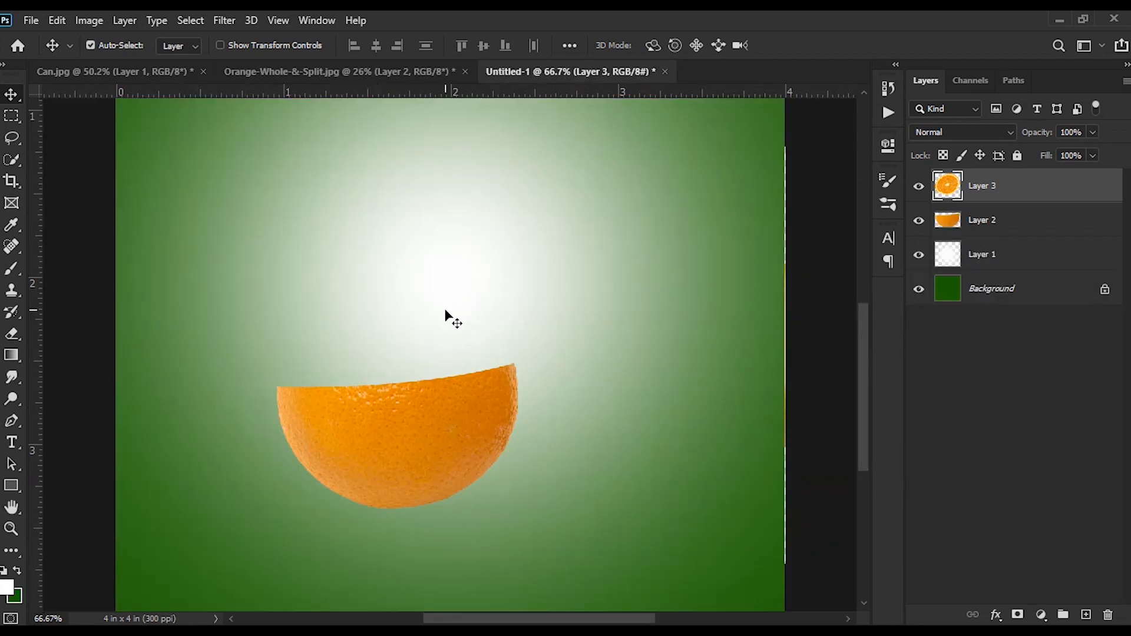
Scale the oversized orange cut face on Layer 3 down proportionally to roughly the width of the half orange.
{"action": "key", "text": "ctrl+t"}
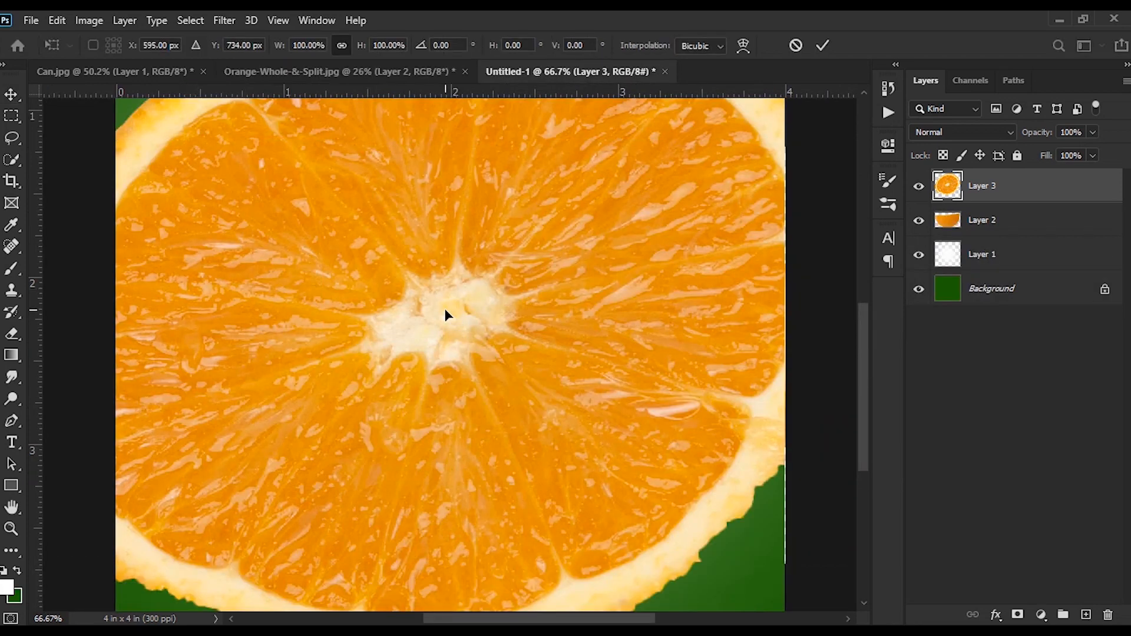
{"action": "key", "text": "ctrl+minus"}
{"action": "key", "text": "ctrl+minus"}
{"action": "key", "text": "ctrl+minus"}
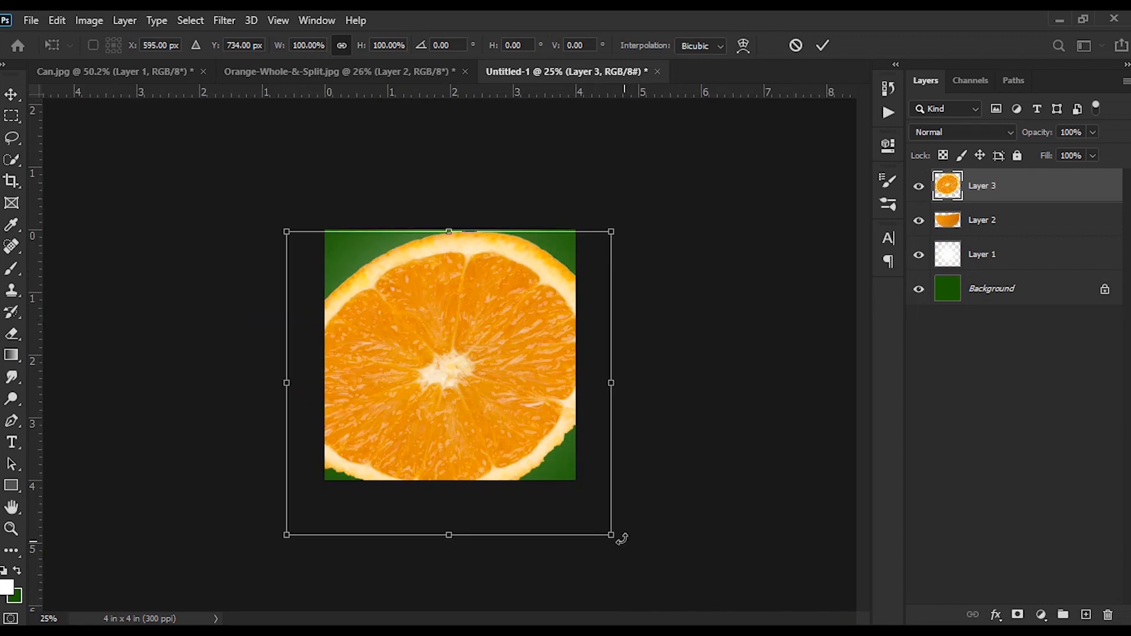
{"action": "left_click_drag", "start_coordinate": [613, 534], "coordinate": [507, 421]}
{"action": "key", "text": "ctrl+plus"}
{"action": "key", "text": "Return"}
Scale the orange cut face on Layer 3 down further, to about 86% in both width and height.
{"action": "key", "text": "ctrl+plus"}
{"action": "key", "text": "ctrl+plus"}
{"action": "key", "text": "ctrl+plus"}
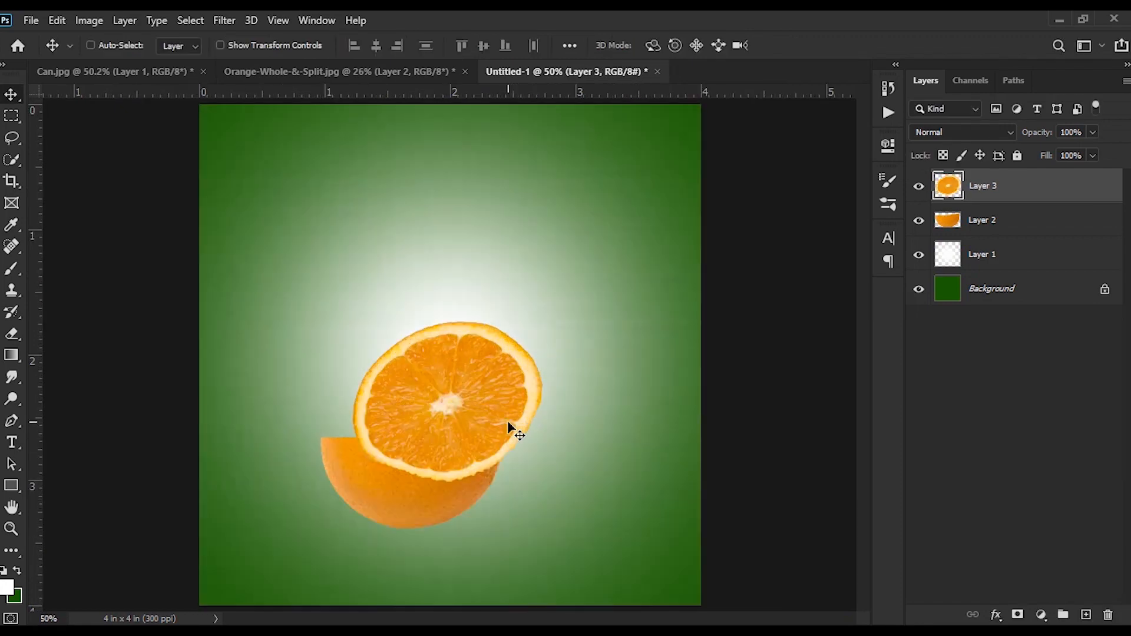
{"action": "scroll", "coordinate": [508, 425], "scroll_direction": "down", "scroll_amount": 8}
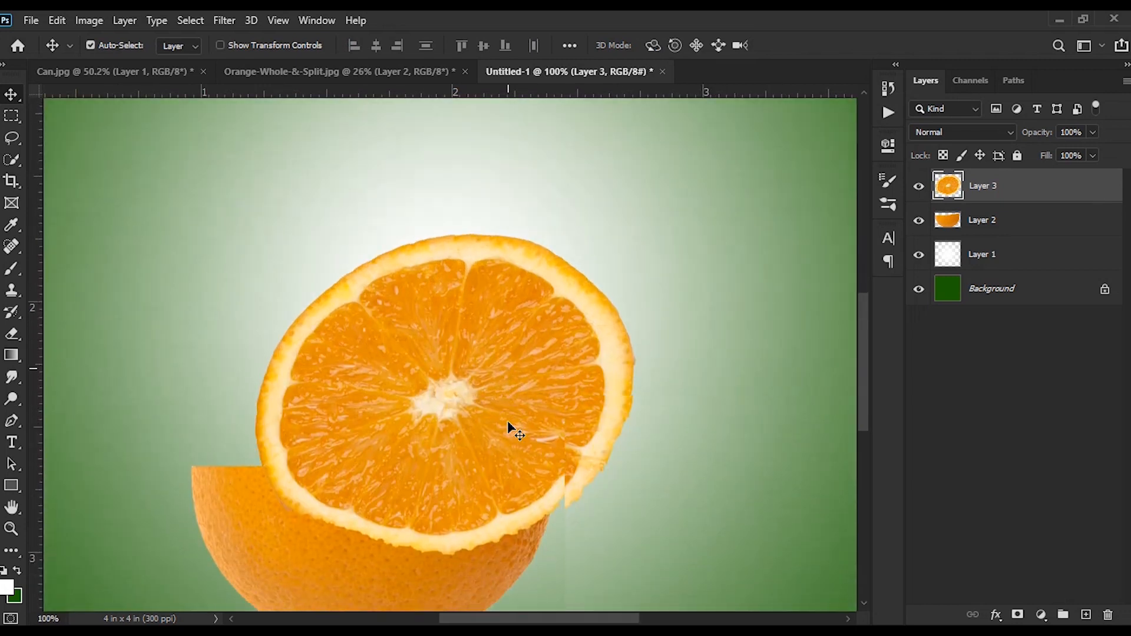
{"action": "scroll", "coordinate": [508, 422], "scroll_direction": "up", "scroll_amount": 5}
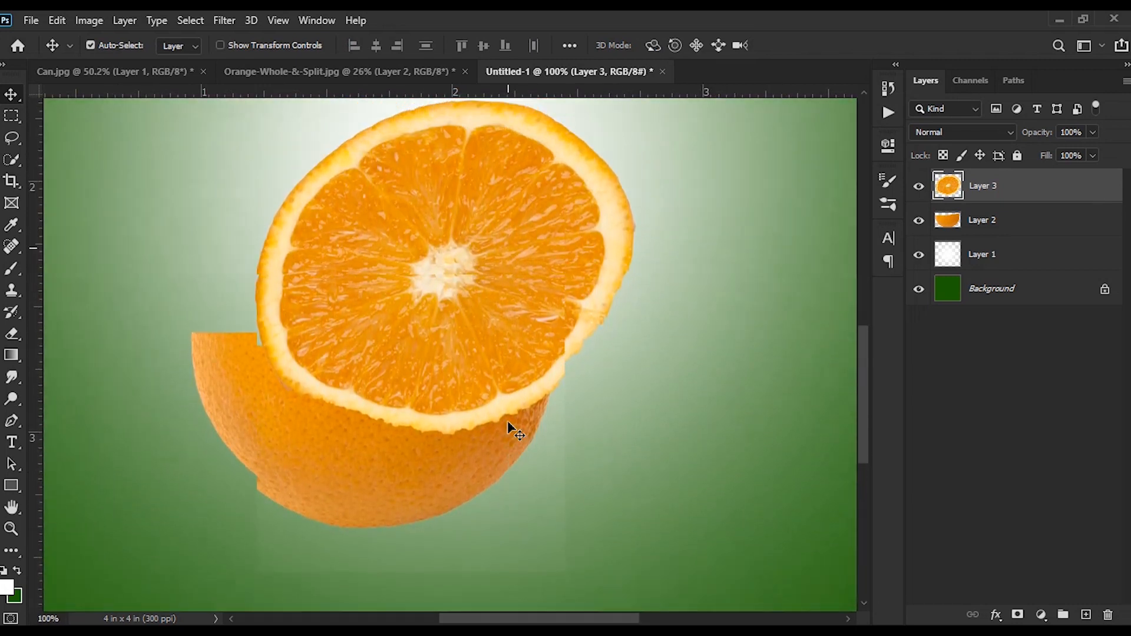
{"action": "key", "text": "ctrl+t"}
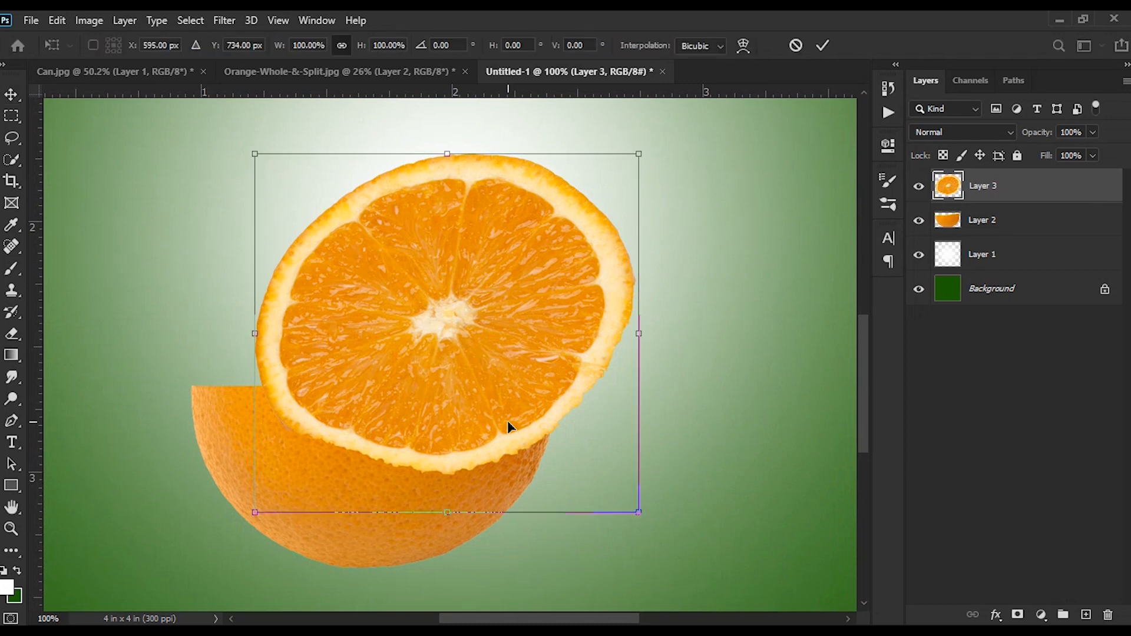
{"action": "left_click_drag", "start_coordinate": [639, 513], "coordinate": [587, 464]}
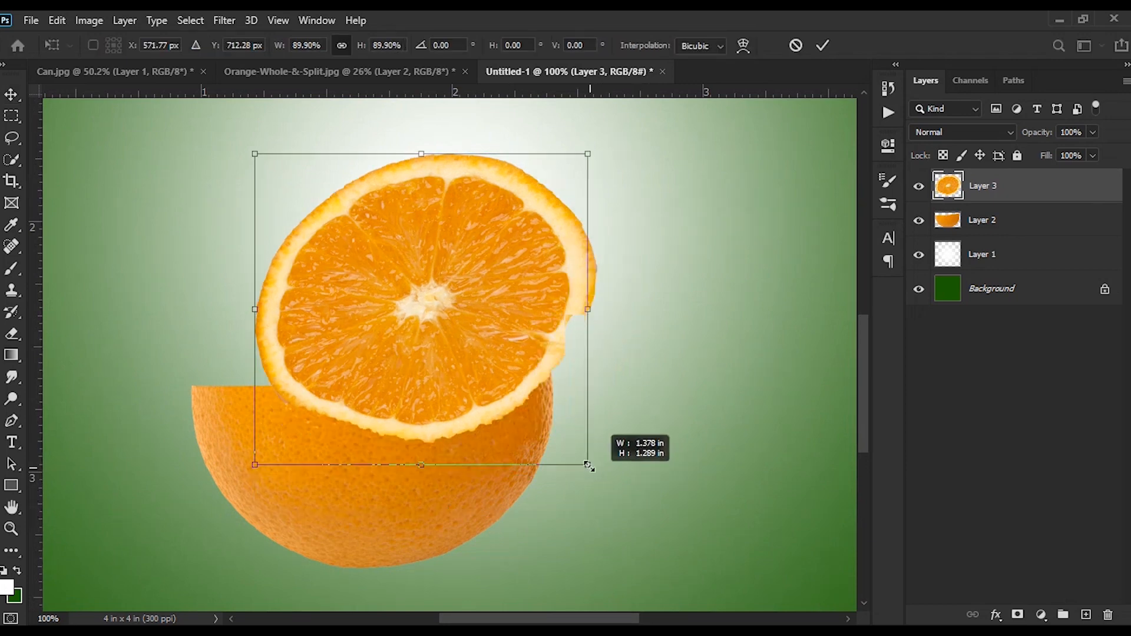
Flip the orange cut face vertically and move it up and left so it sits mostly above the half orange.
{"action": "right_click", "coordinate": [432, 276]}
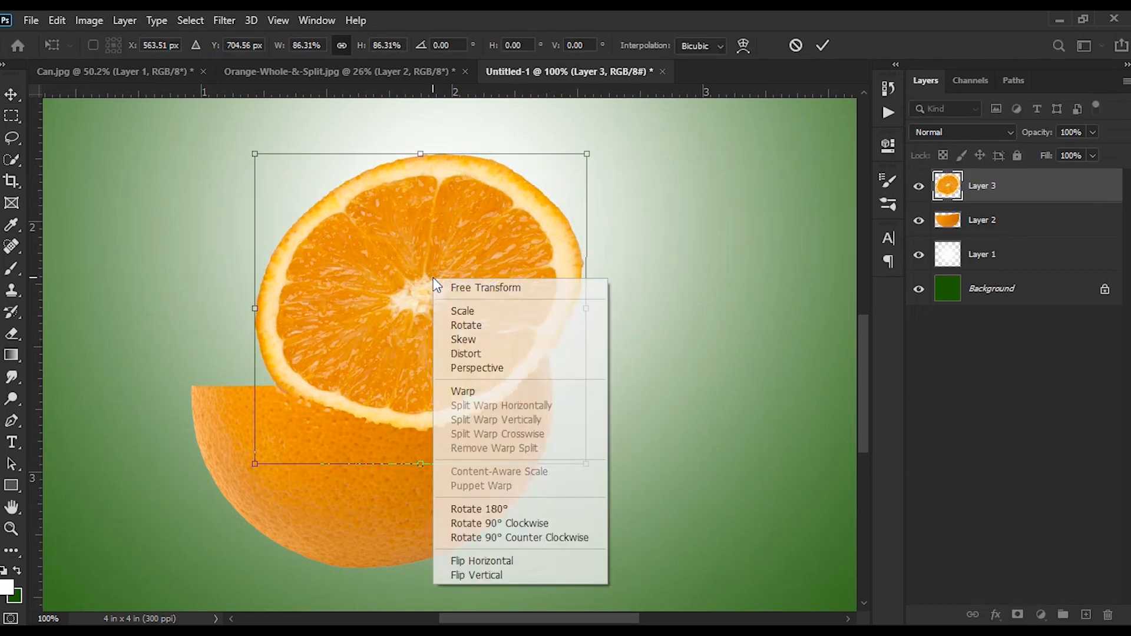
{"action": "left_click", "coordinate": [491, 578]}
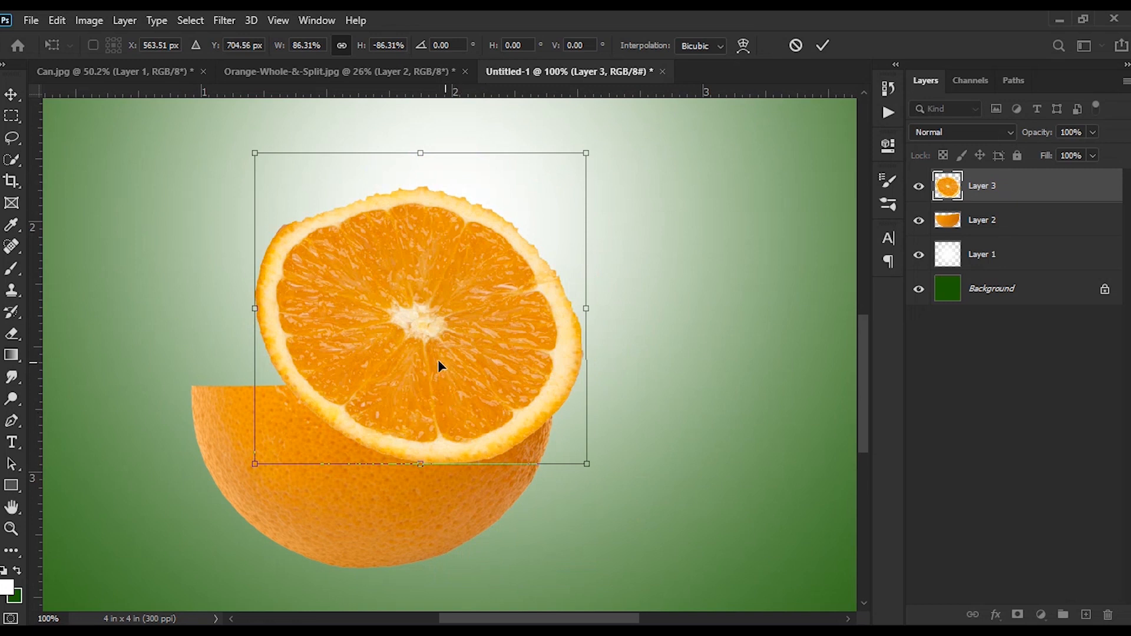
{"action": "left_click_drag", "start_coordinate": [437, 362], "coordinate": [361, 318]}
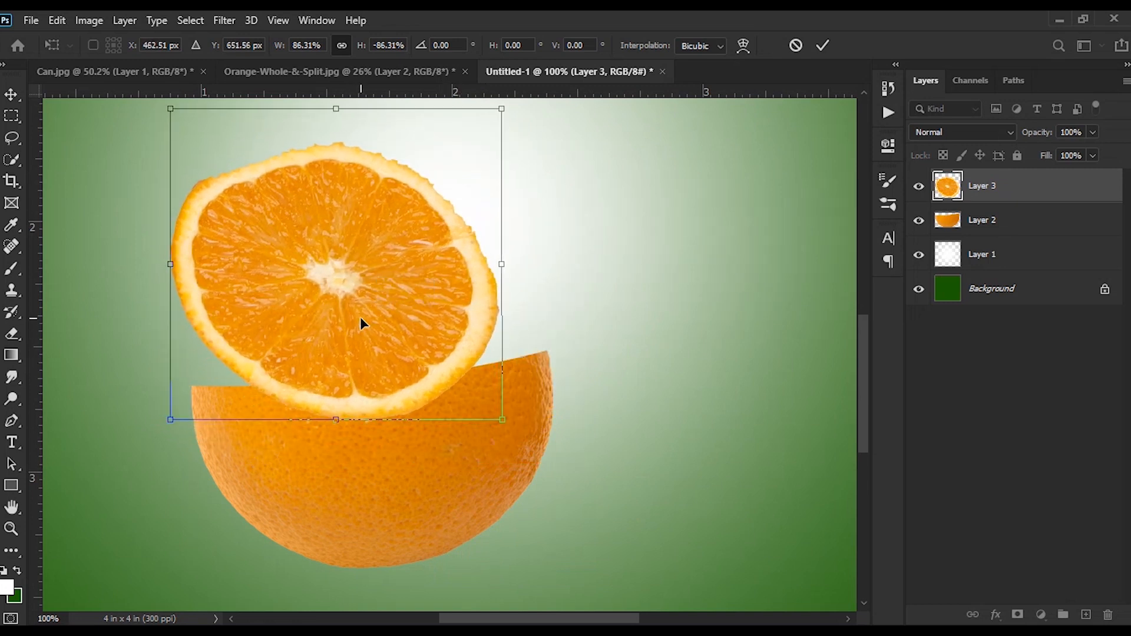
{"action": "key", "text": "Return"}
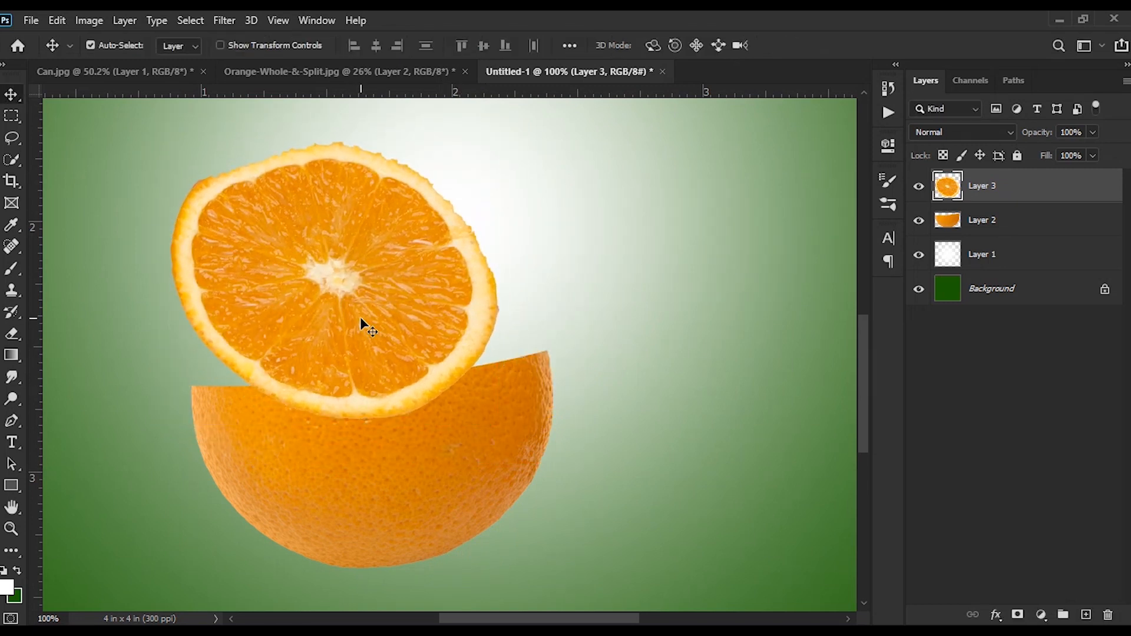
Rotate the half orange on Layer 2 clockwise by about 2° and move it down and left, below the cut face.
{"action": "left_click", "coordinate": [1031, 219]}
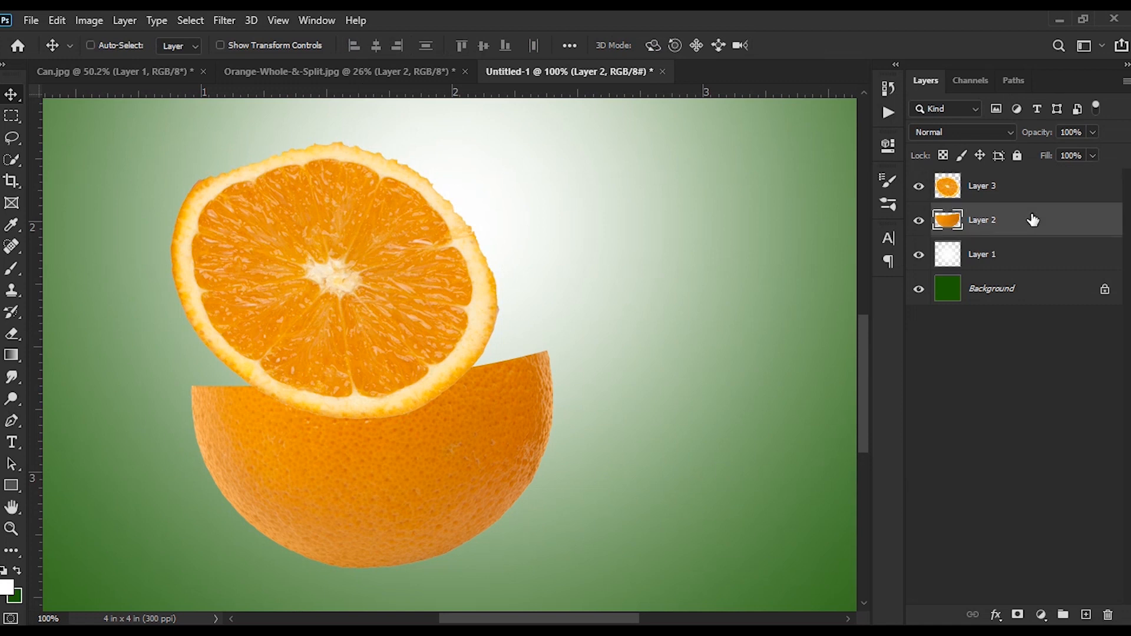
{"action": "key", "text": "ctrl+t"}
{"action": "key", "text": "ctrl+minus"}
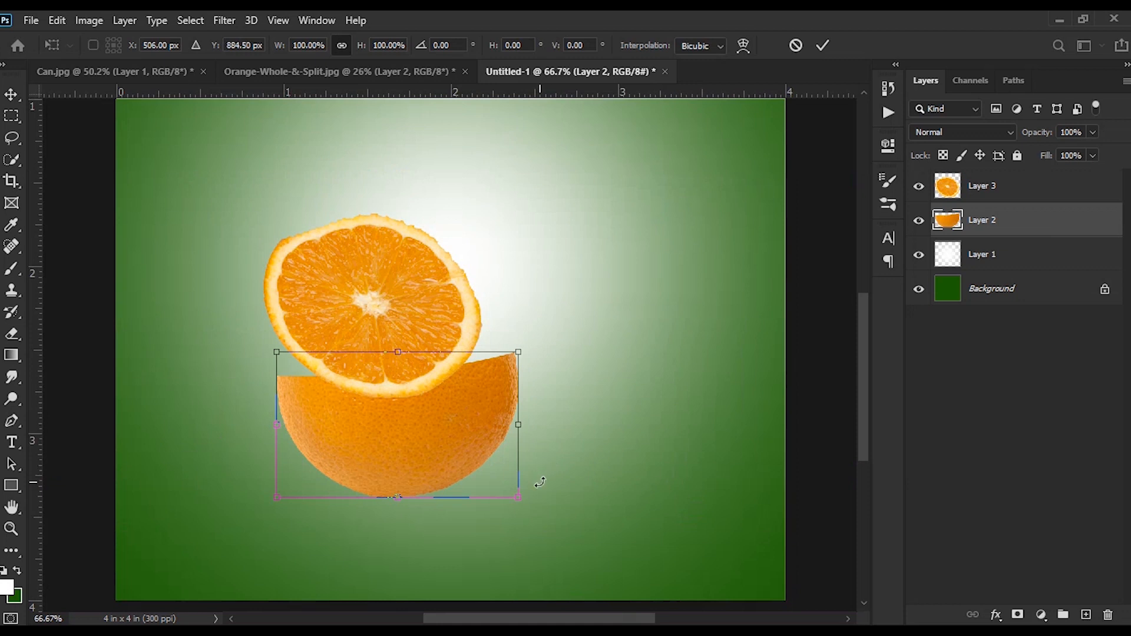
{"action": "left_click_drag", "start_coordinate": [540, 482], "coordinate": [528, 509]}
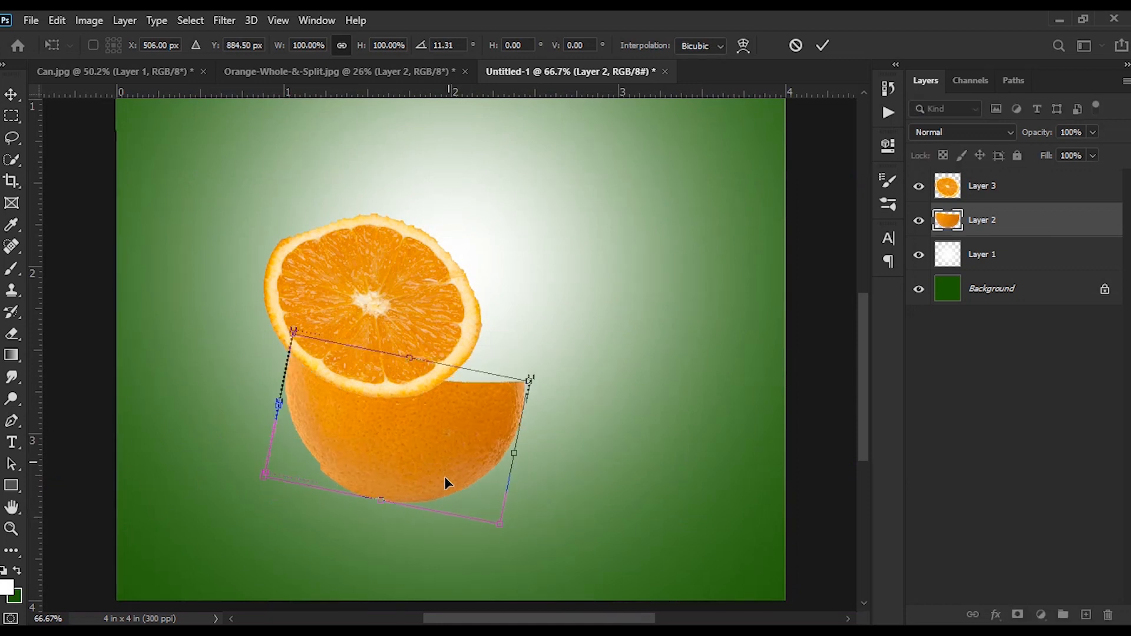
{"action": "left_click_drag", "start_coordinate": [446, 483], "coordinate": [426, 511]}
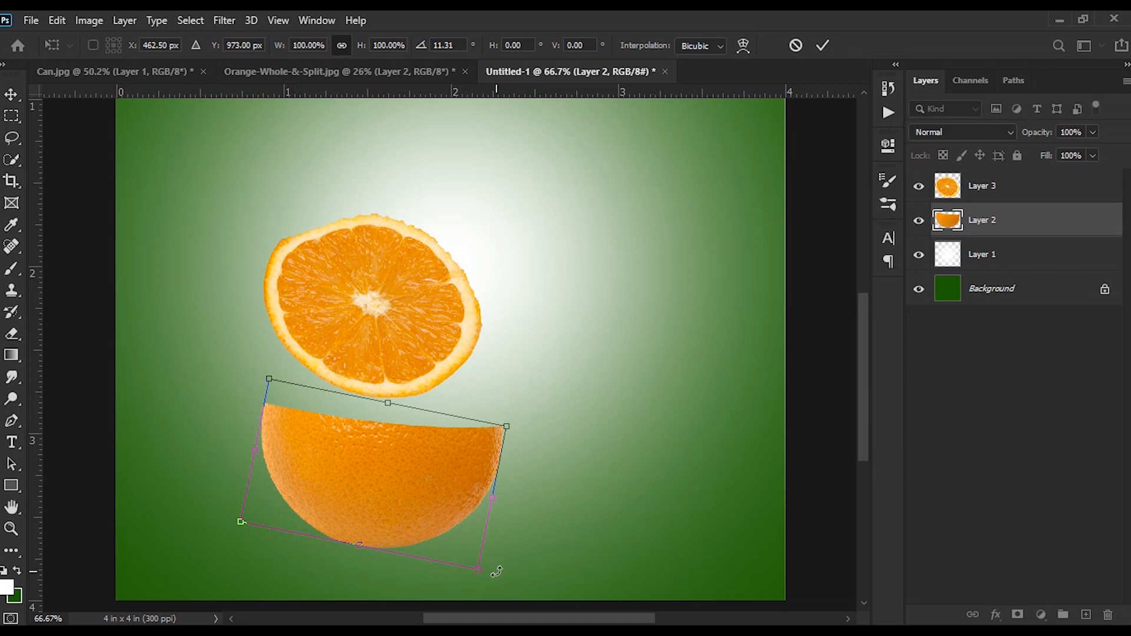
{"action": "left_click_drag", "start_coordinate": [496, 572], "coordinate": [516, 552]}
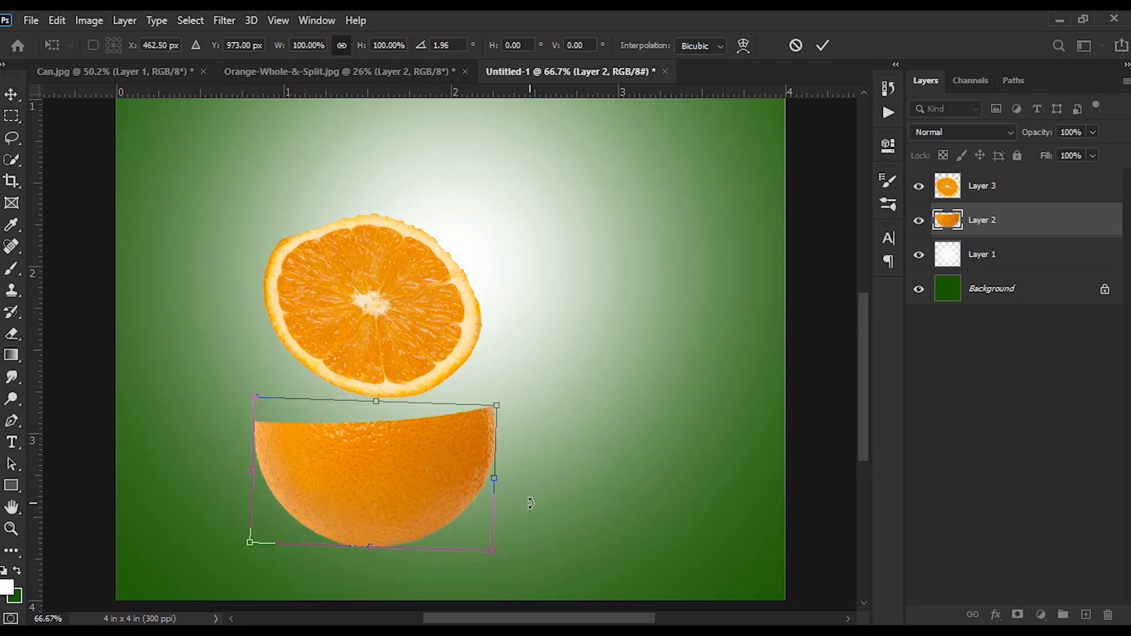
{"action": "key", "text": "Return"}
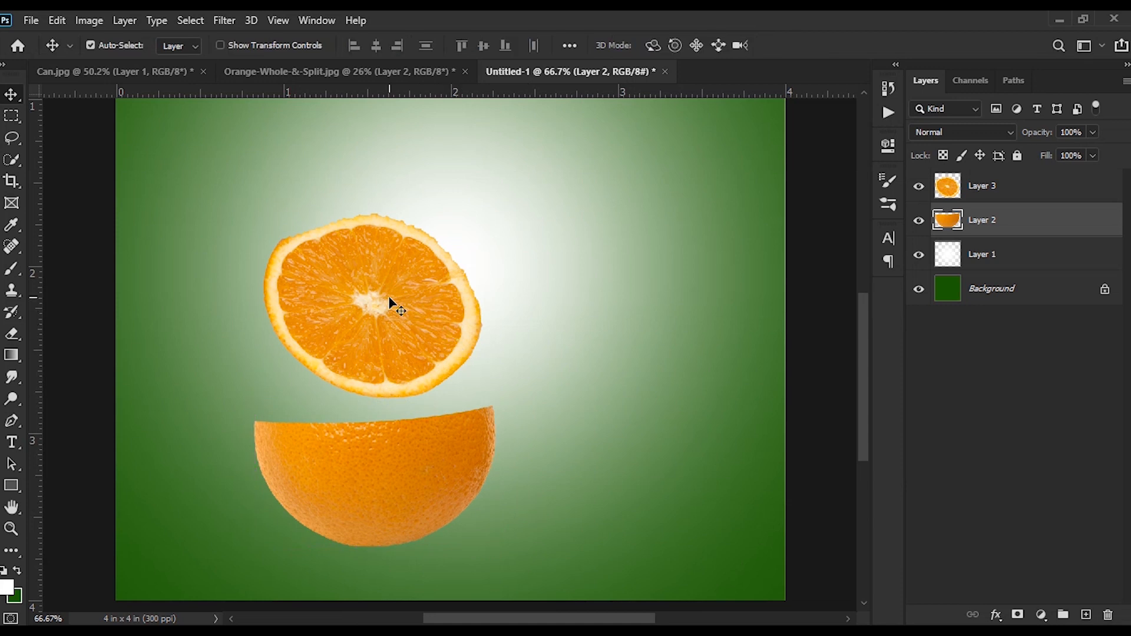
Flip the orange cut face on Layer 3 horizontally and lower it onto the rim of the half orange.
{"action": "left_click", "coordinate": [1007, 195]}
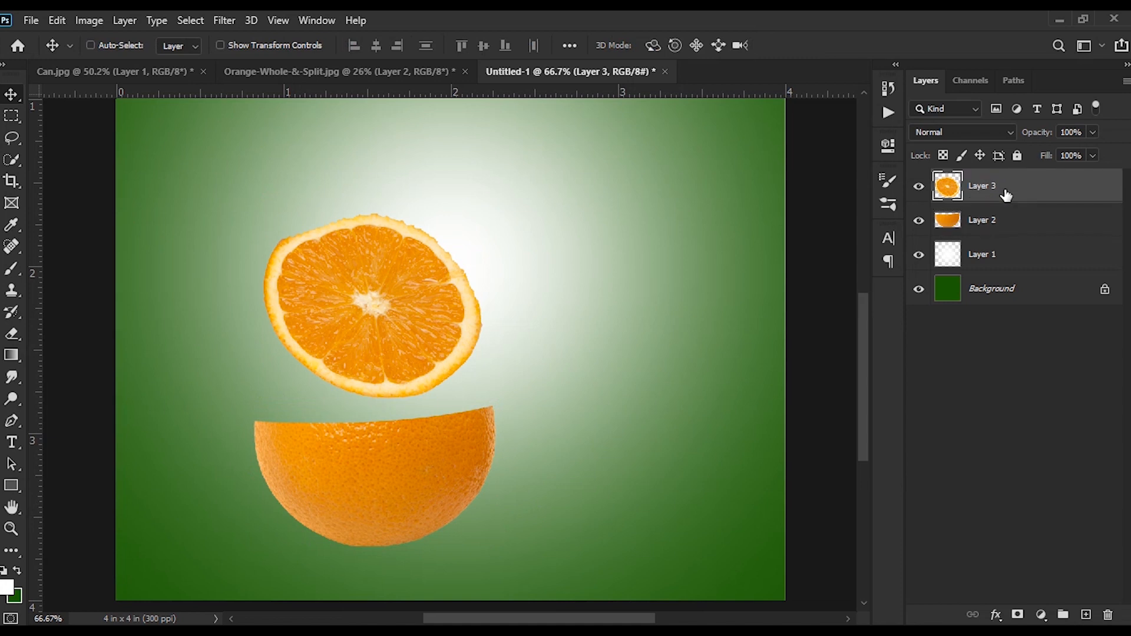
{"action": "key", "text": "ctrl+t"}
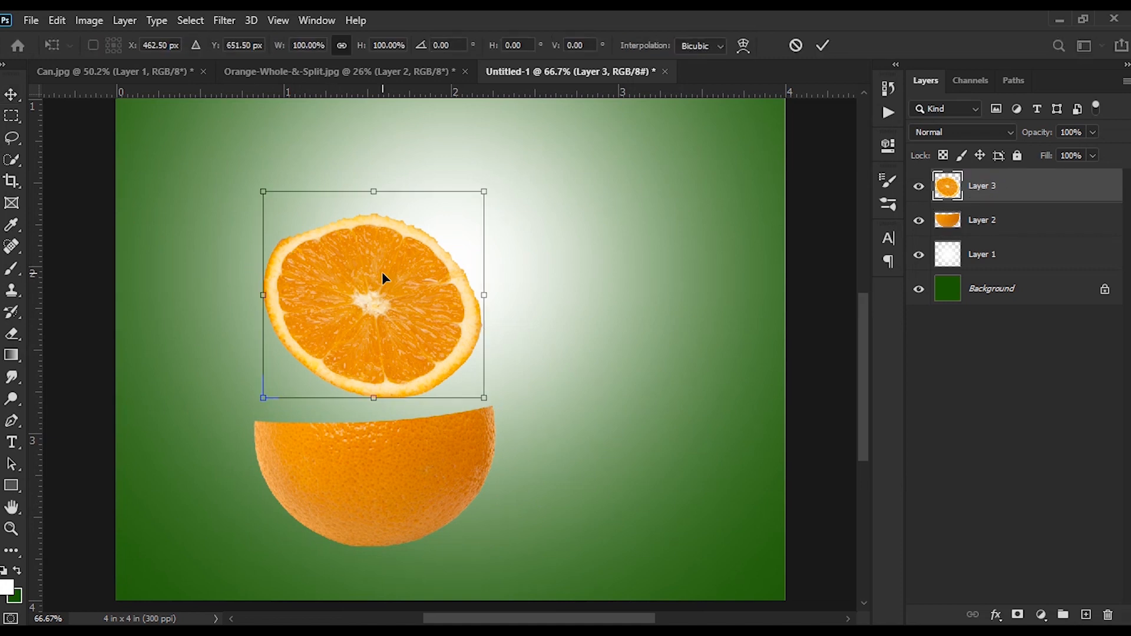
{"action": "right_click", "coordinate": [383, 277]}
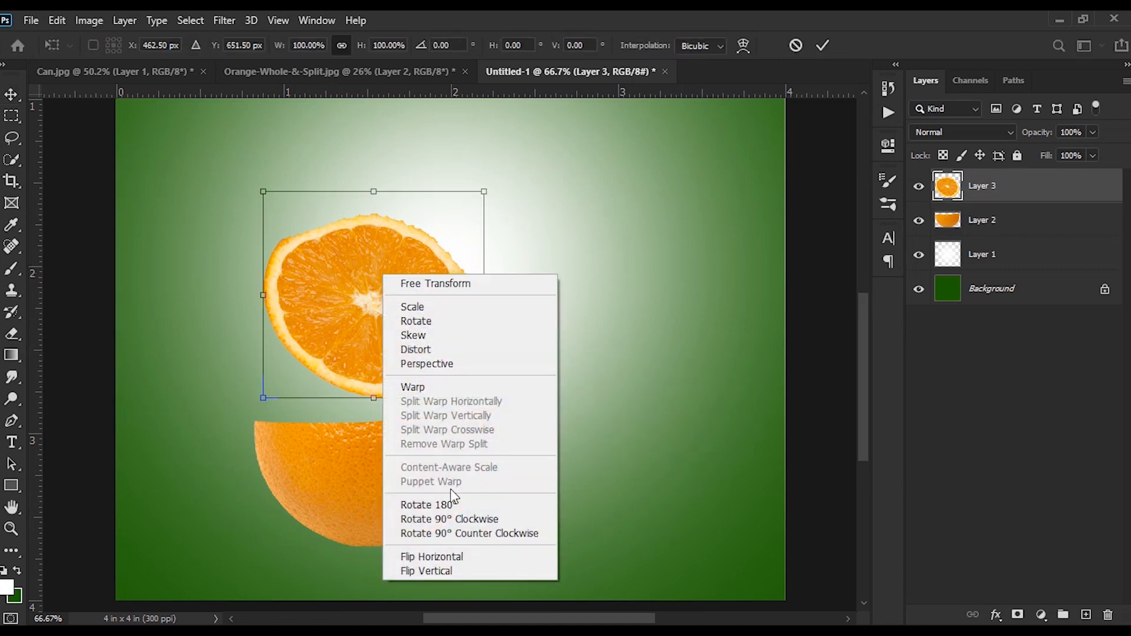
{"action": "left_click", "coordinate": [461, 556]}
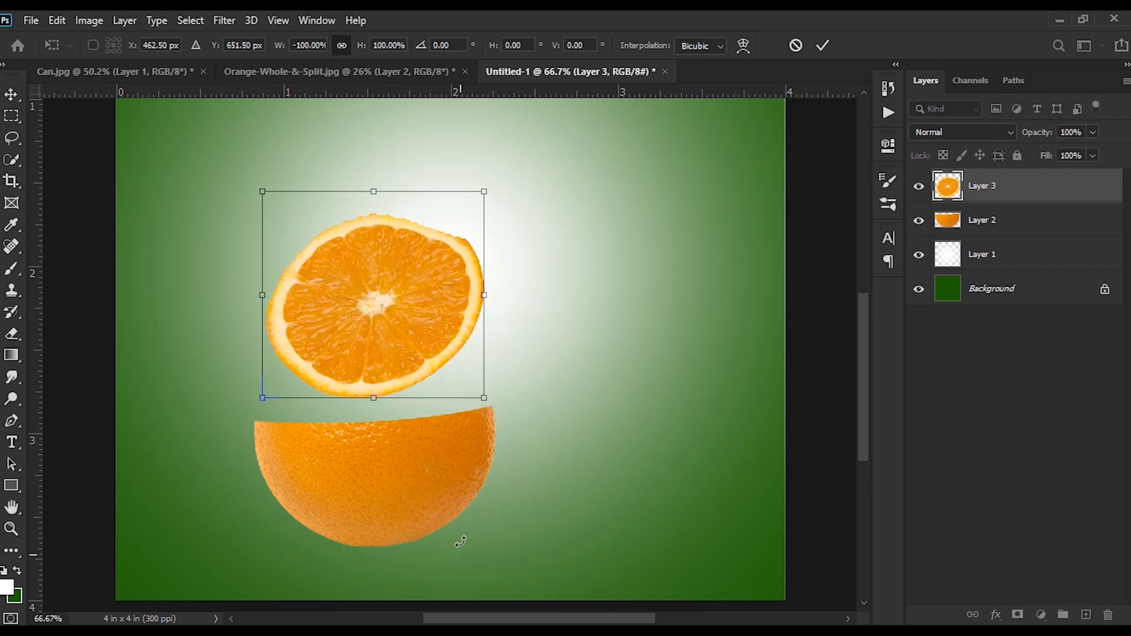
{"action": "left_click_drag", "start_coordinate": [435, 385], "coordinate": [443, 377]}
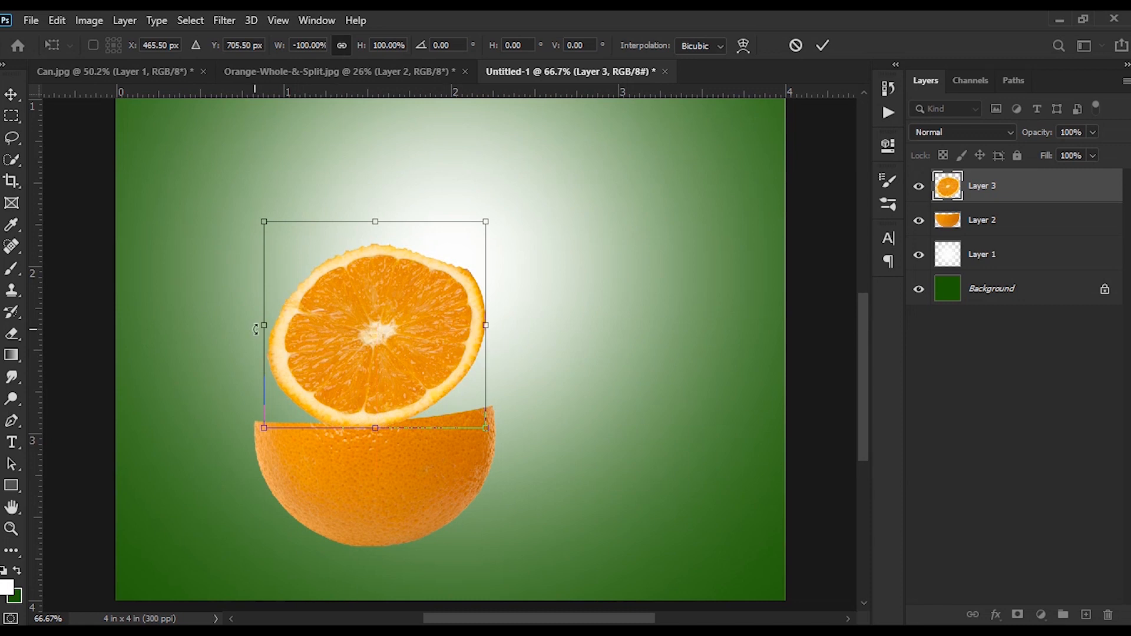
Warp the cut face outward along its sides and lower edge, stretching both bottom corners down and outward to cover the half orange's rim.
{"action": "right_click", "coordinate": [372, 343]}
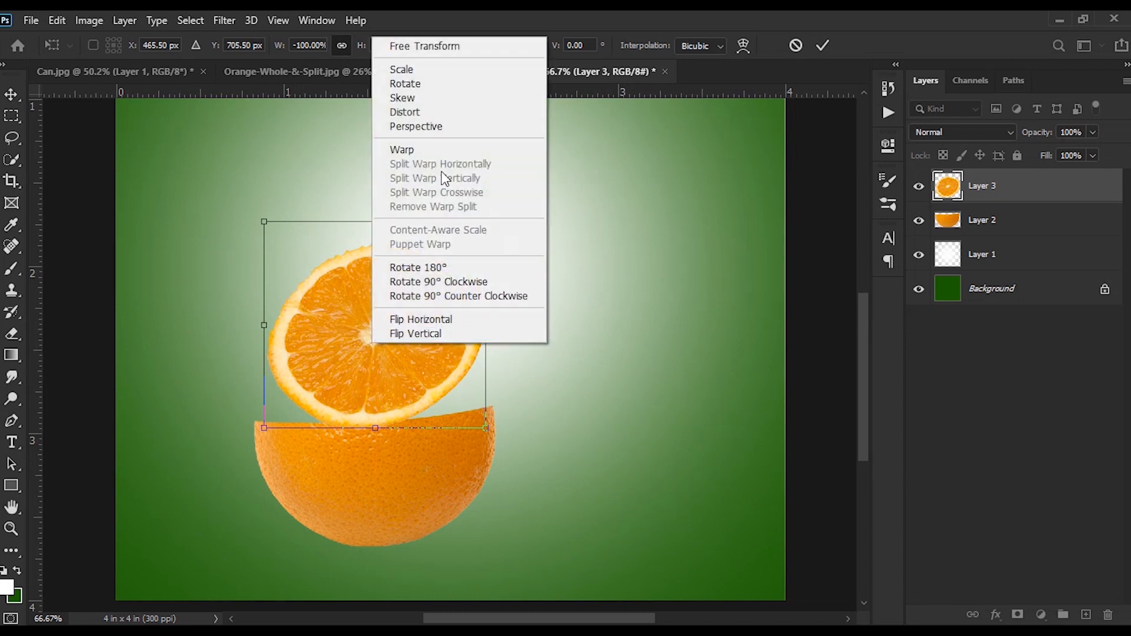
{"action": "left_click", "coordinate": [436, 150]}
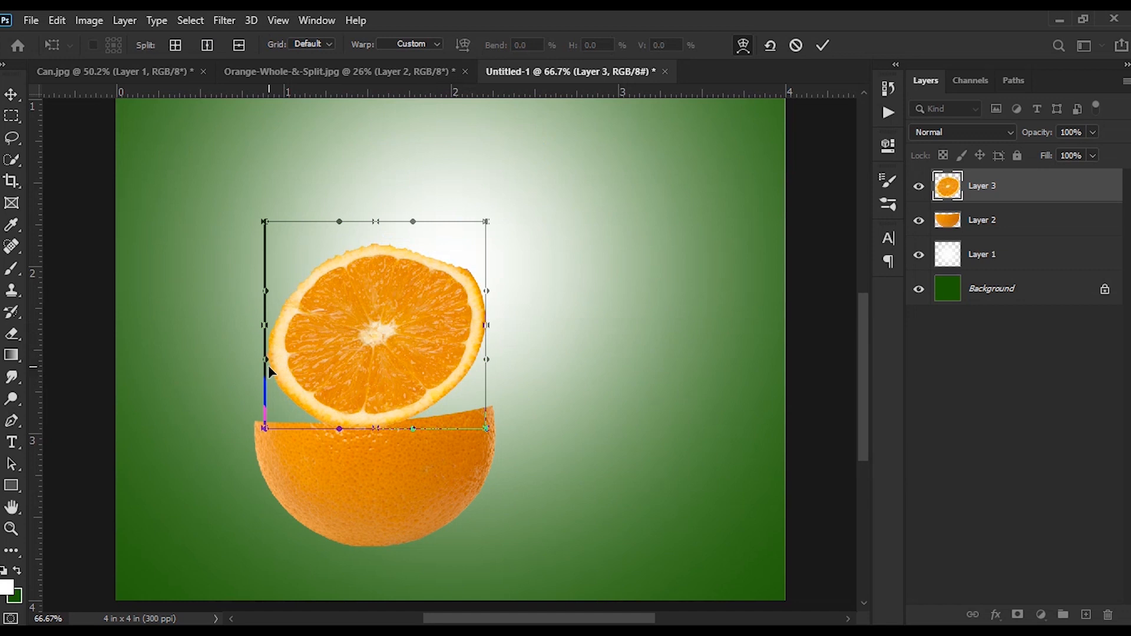
{"action": "left_click_drag", "start_coordinate": [267, 369], "coordinate": [242, 417]}
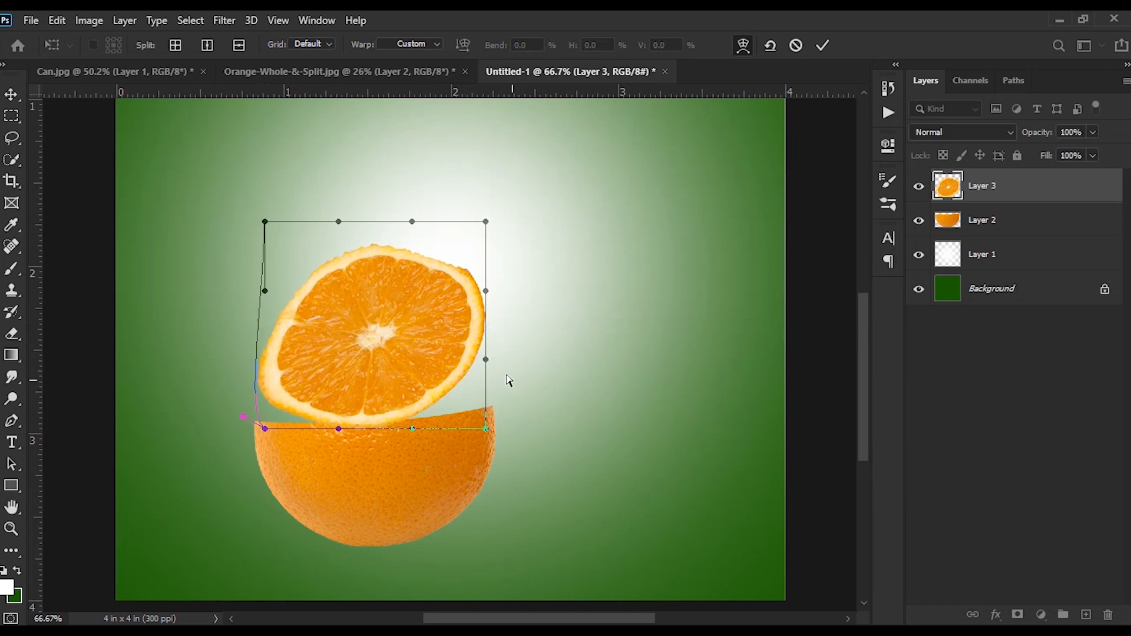
{"action": "left_click_drag", "start_coordinate": [487, 364], "coordinate": [505, 405]}
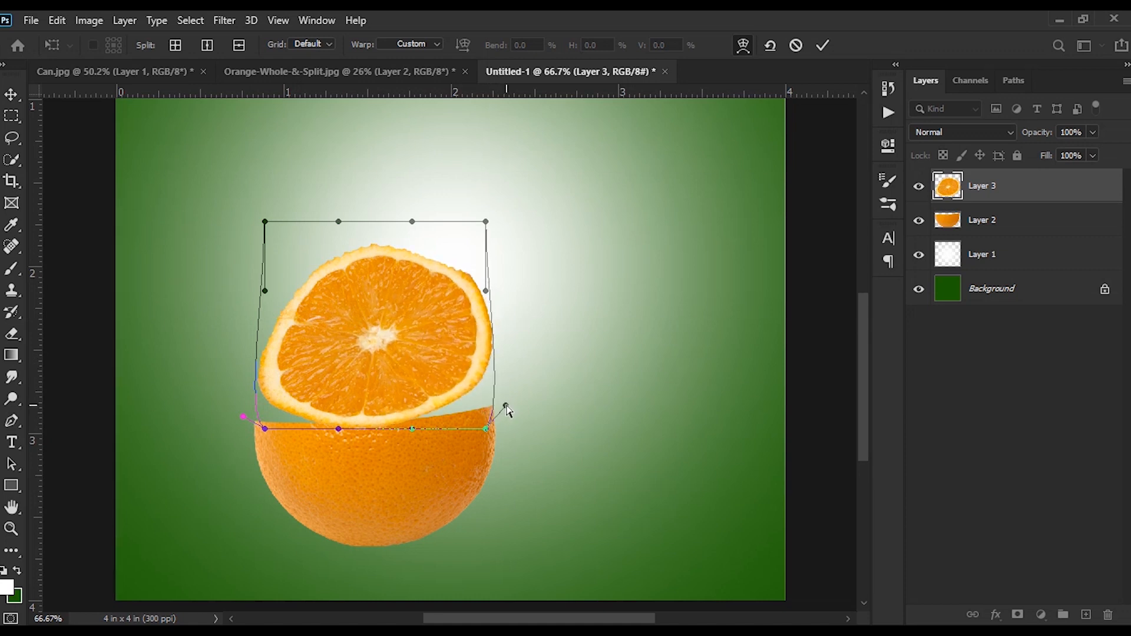
{"action": "left_click_drag", "start_coordinate": [411, 431], "coordinate": [414, 468]}
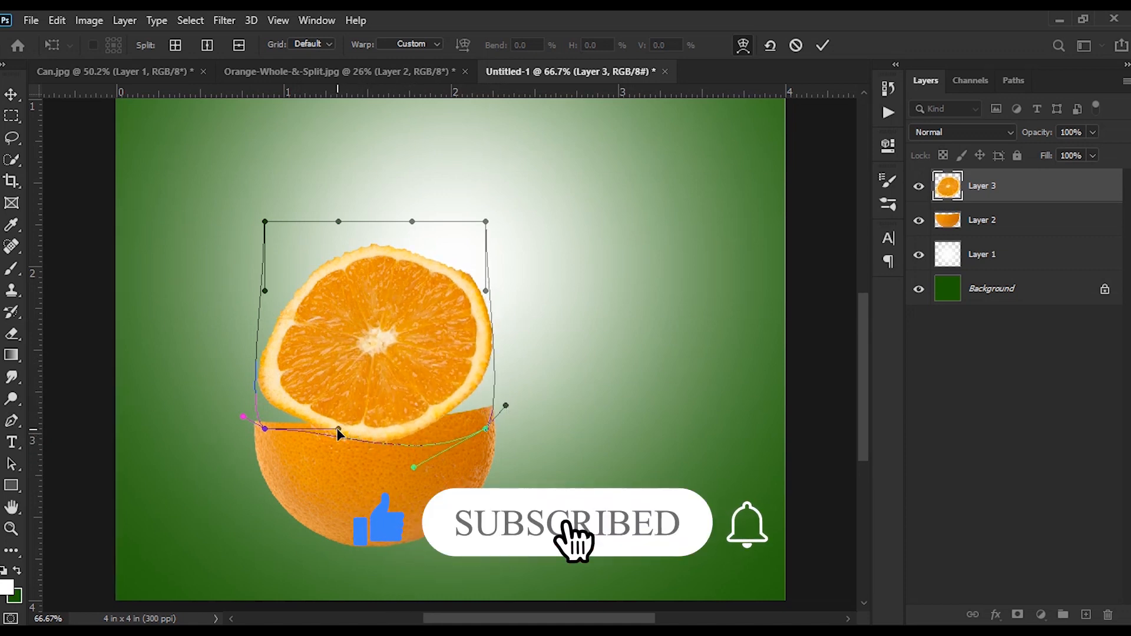
{"action": "left_click_drag", "start_coordinate": [338, 428], "coordinate": [332, 466]}
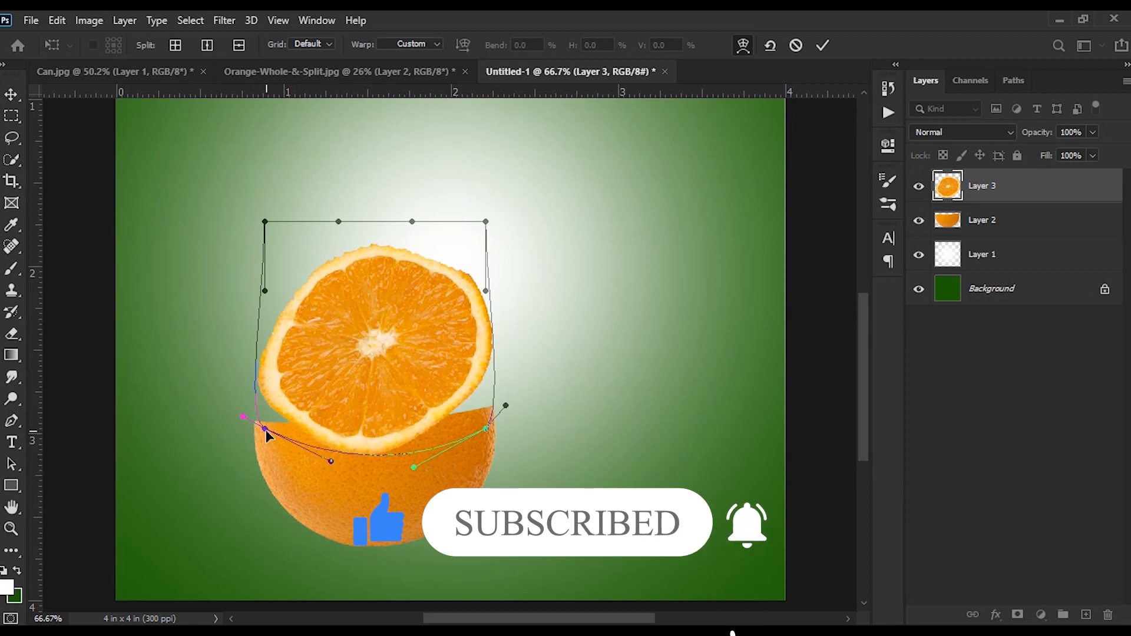
{"action": "left_click_drag", "start_coordinate": [265, 430], "coordinate": [238, 476]}
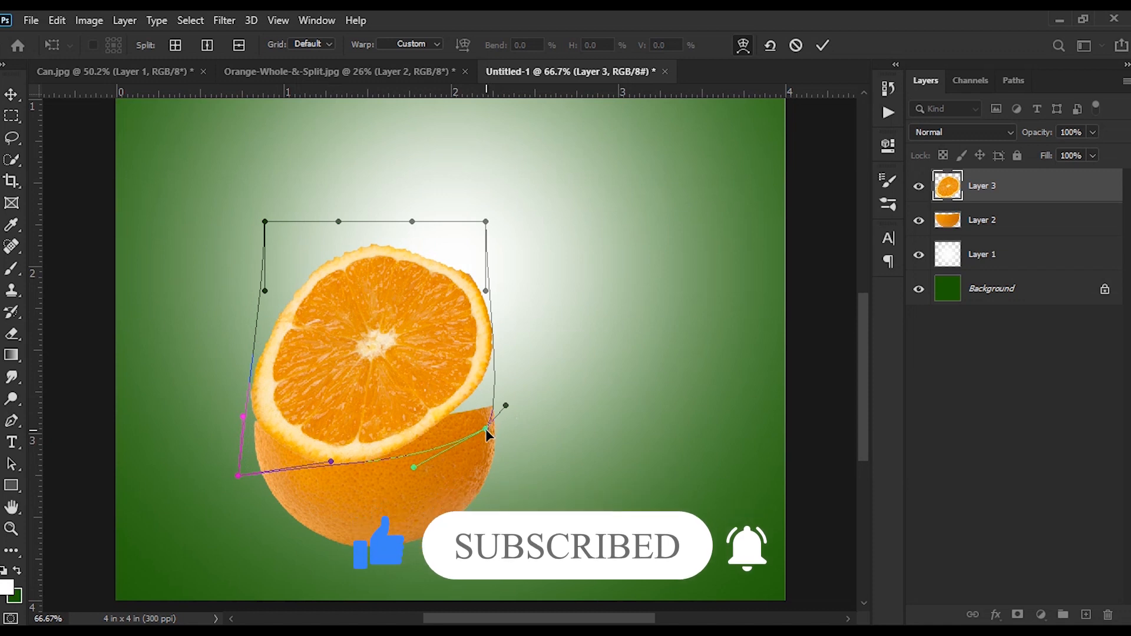
{"action": "left_click_drag", "start_coordinate": [486, 429], "coordinate": [533, 482]}
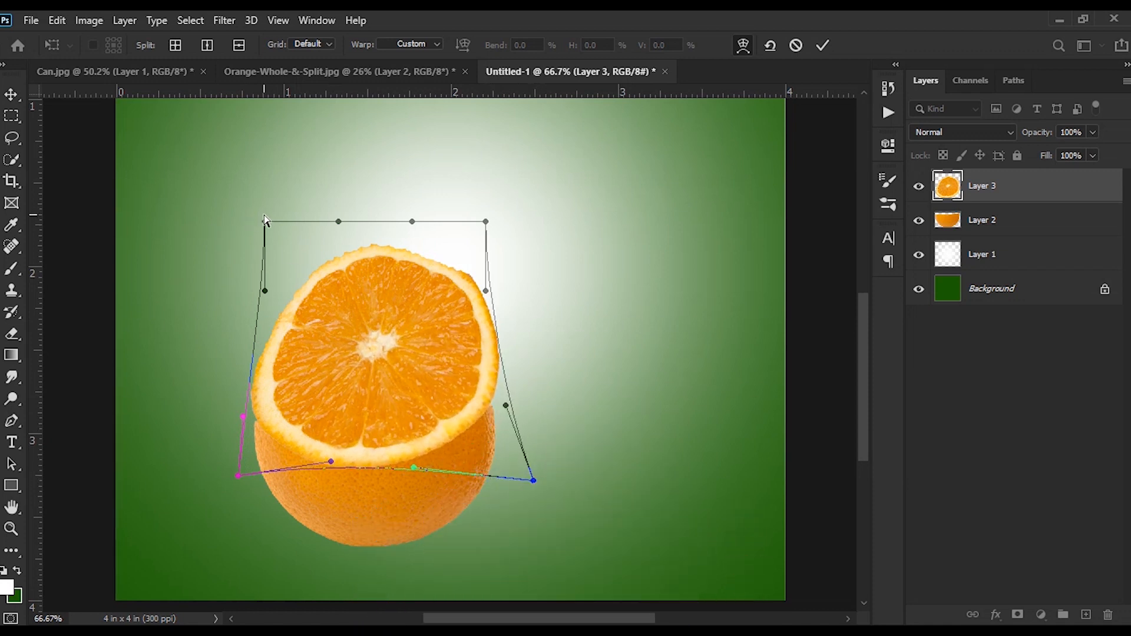
Warp the upper part of the orange cut face downward, lowering its upper-left corner and pulling both upper-edge curve points down.
{"action": "left_click_drag", "start_coordinate": [264, 222], "coordinate": [264, 254]}
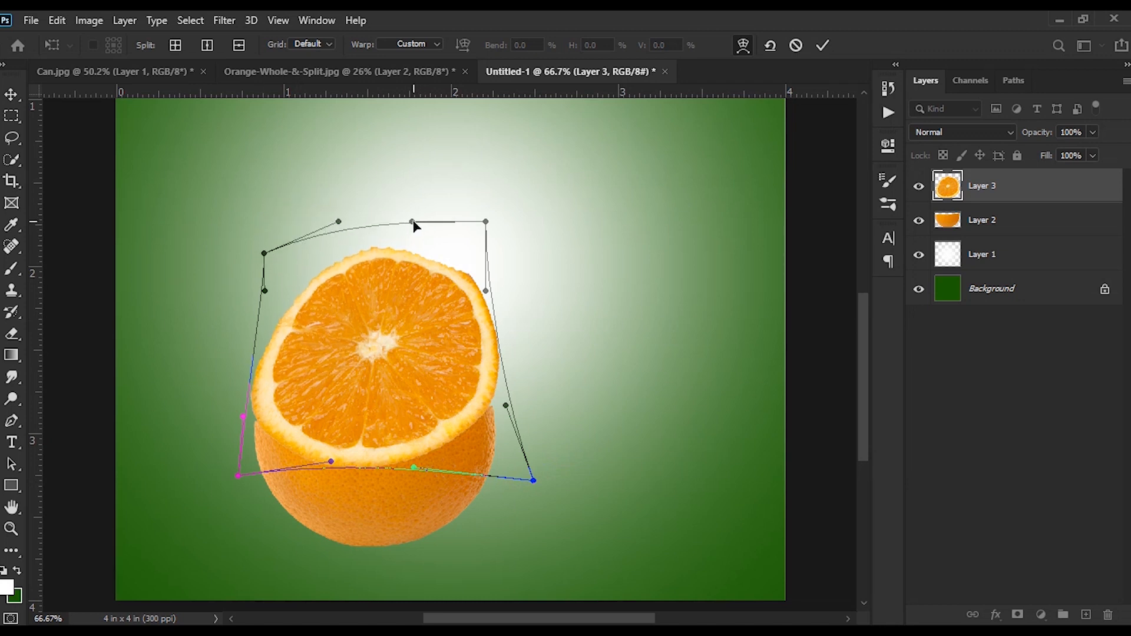
{"action": "left_click_drag", "start_coordinate": [413, 223], "coordinate": [411, 259]}
{"action": "key", "text": "ctrl+z"}
{"action": "left_click_drag", "start_coordinate": [414, 222], "coordinate": [413, 242]}
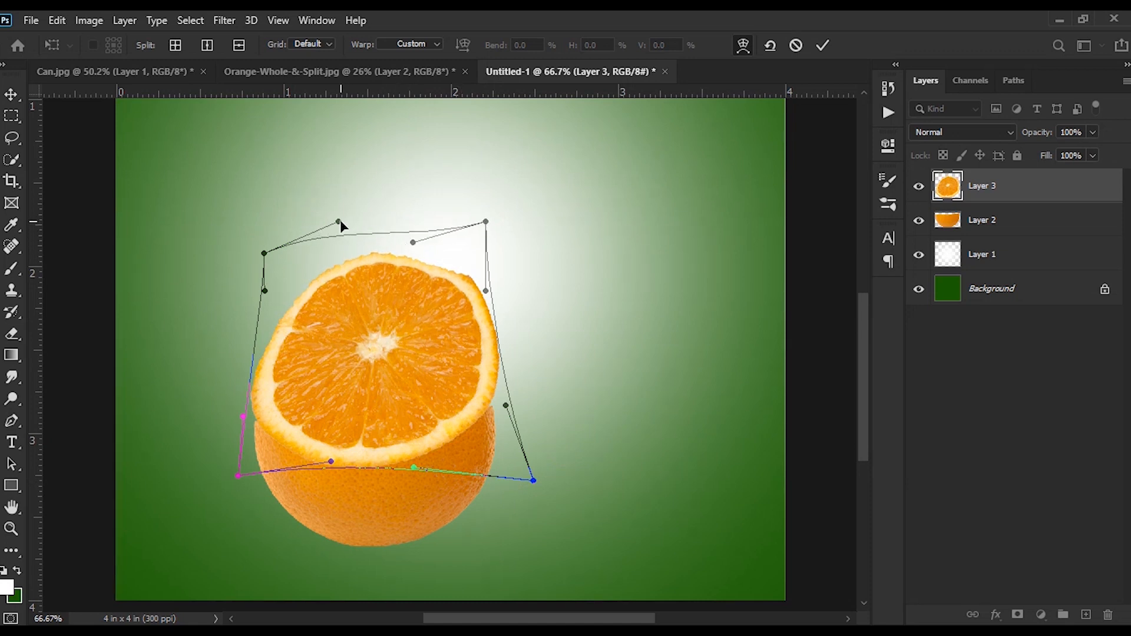
{"action": "left_click_drag", "start_coordinate": [341, 221], "coordinate": [348, 241]}
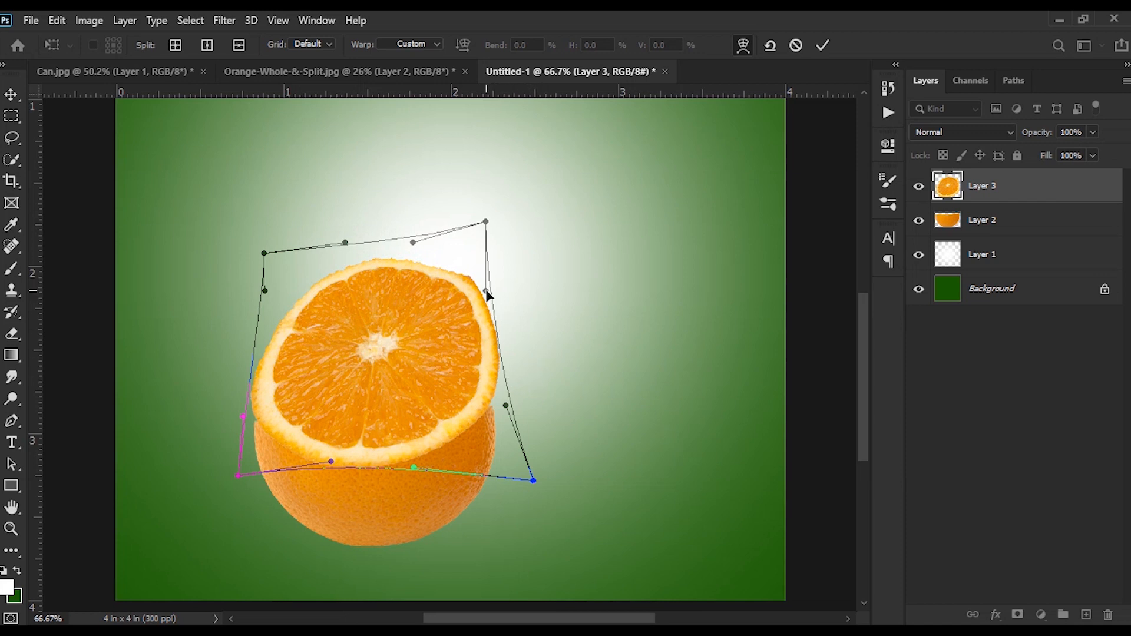
Refine the warp along the cut face's right side to follow the half orange's edge, and apply the transformation.
{"action": "left_click_drag", "start_coordinate": [487, 293], "coordinate": [478, 291]}
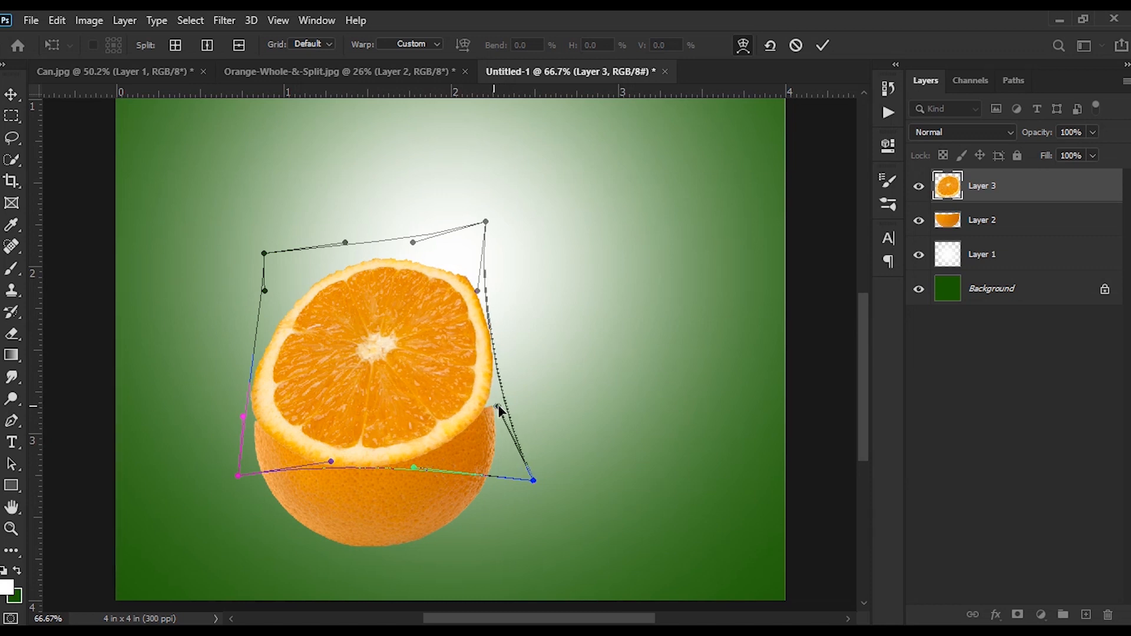
{"action": "left_click_drag", "start_coordinate": [506, 406], "coordinate": [510, 412]}
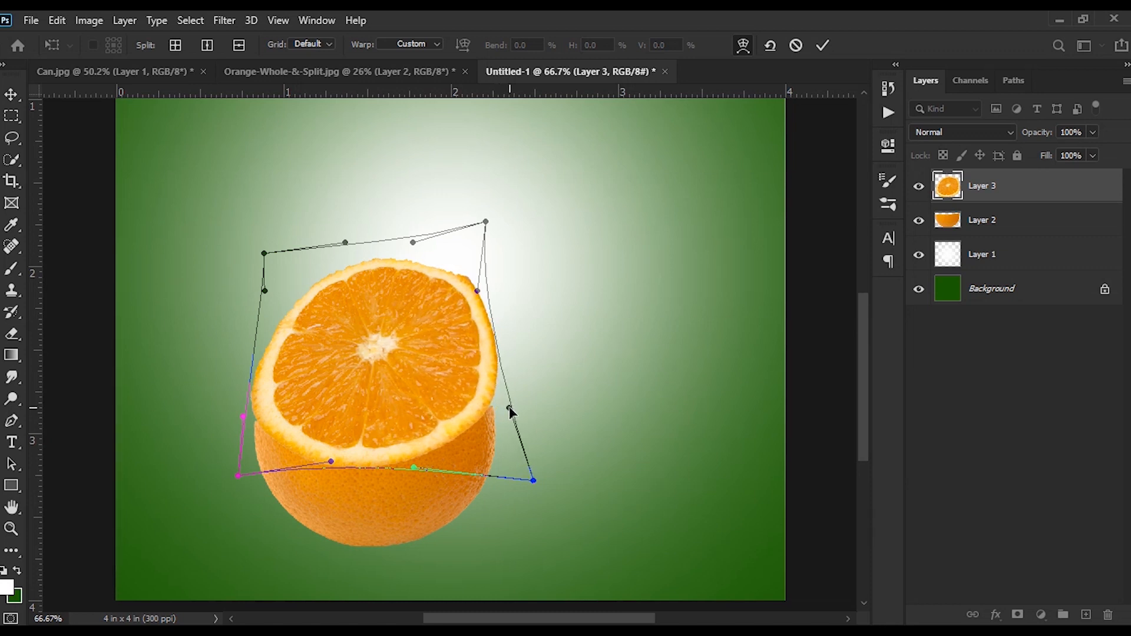
{"action": "left_click_drag", "start_coordinate": [509, 406], "coordinate": [511, 414]}
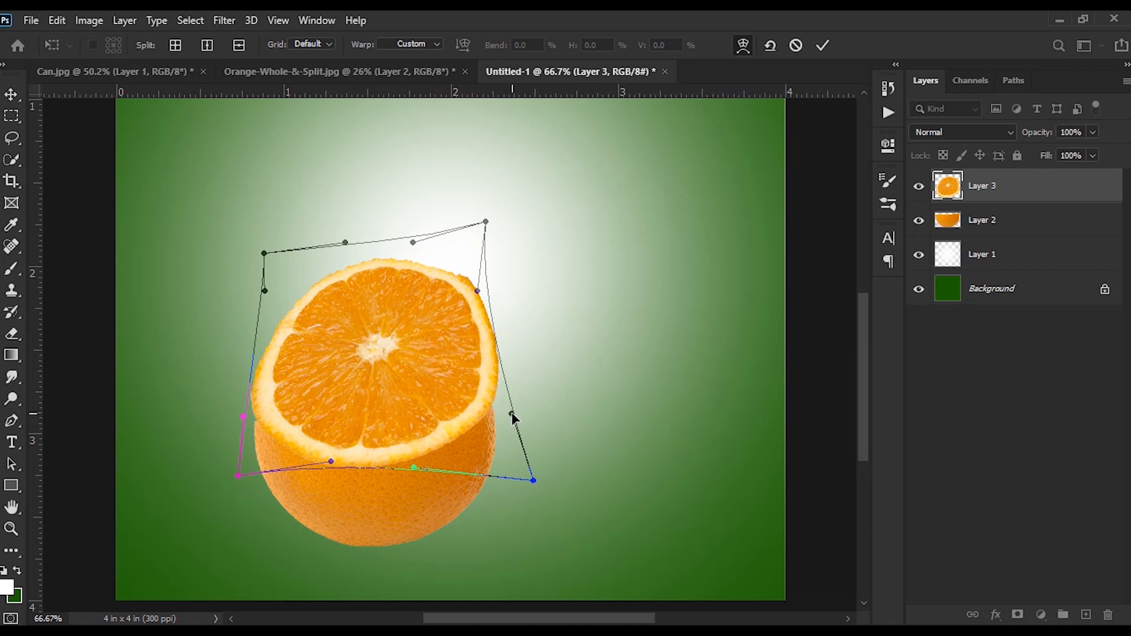
{"action": "key", "text": "Return"}
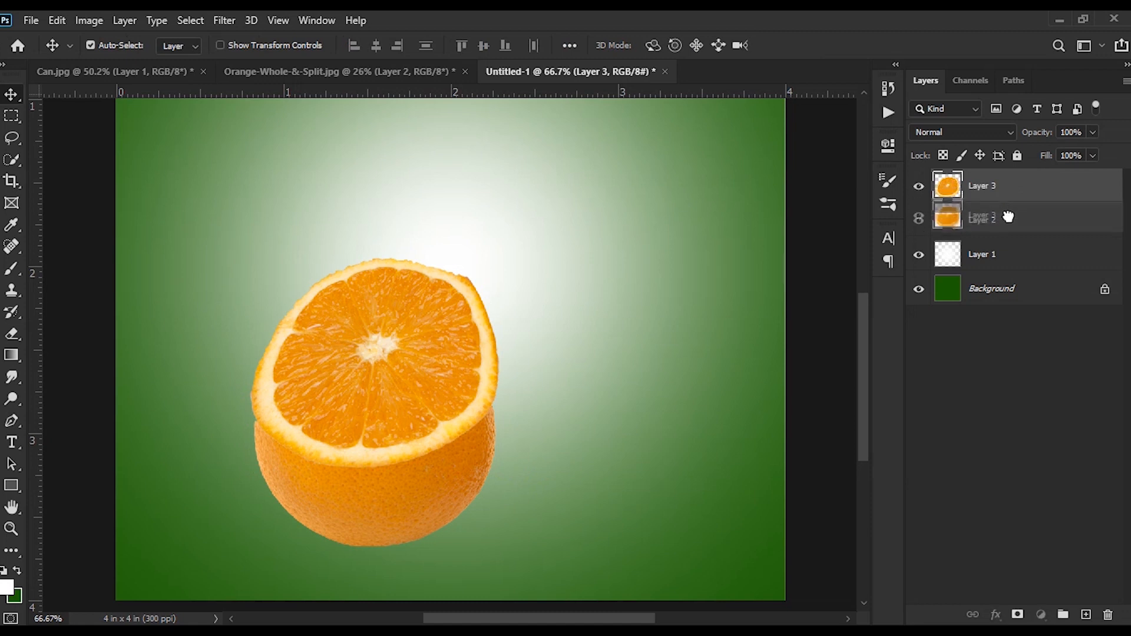
Place Layer 3 beneath Layer 2 and duplicate it, offsetting the copied slice up and to the right.
{"action": "left_click_drag", "start_coordinate": [1009, 228], "coordinate": [1011, 234]}
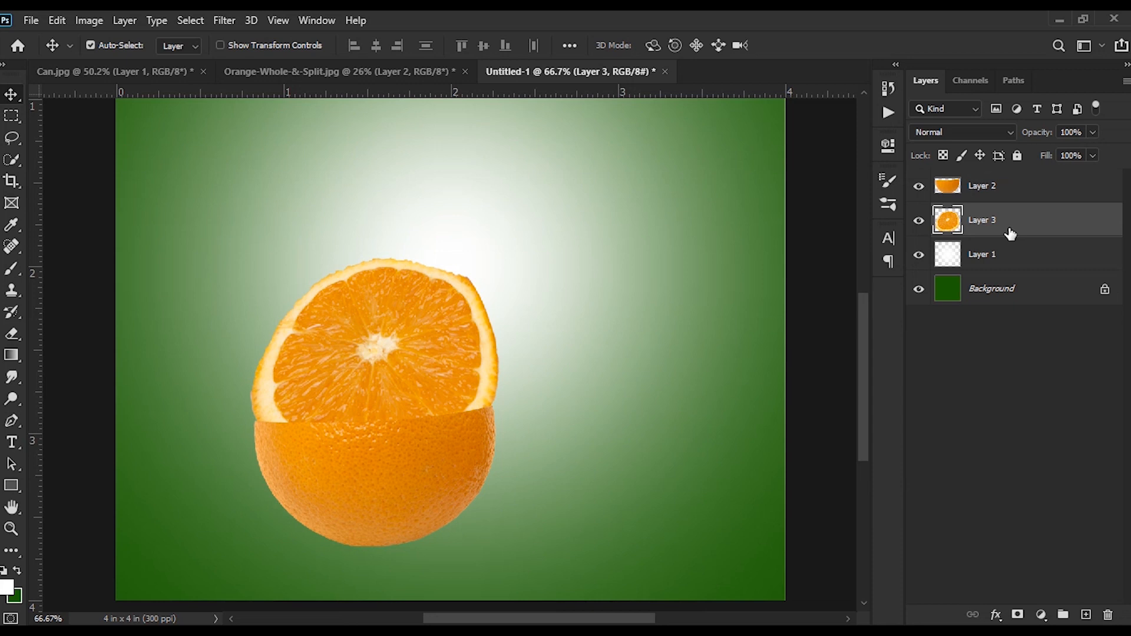
{"action": "key", "text": "ctrl+j"}
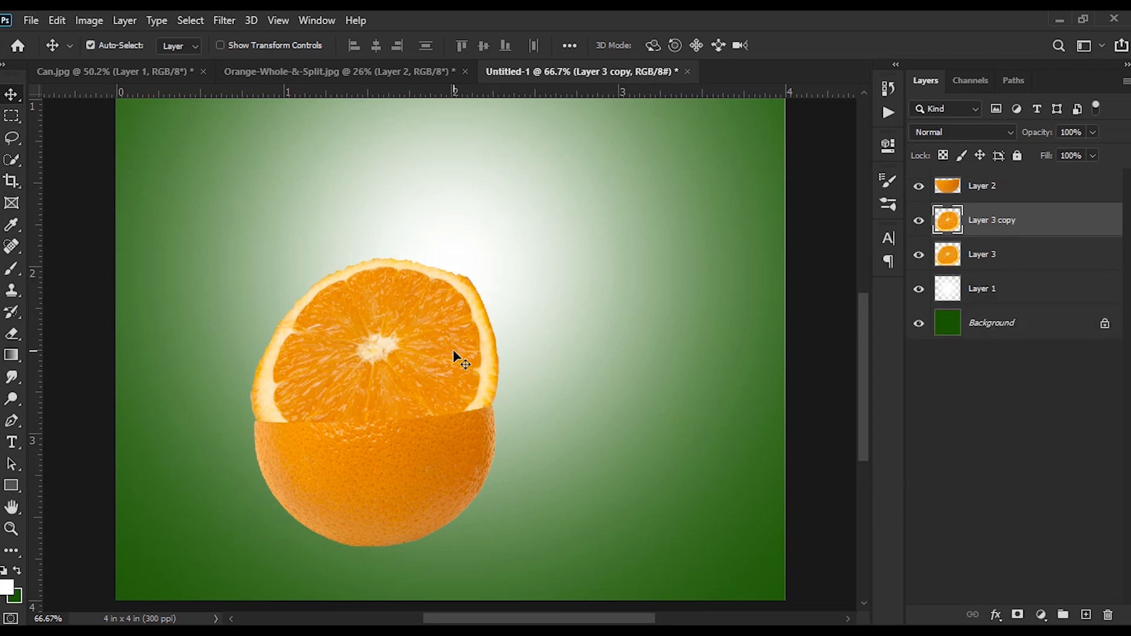
{"action": "left_click_drag", "start_coordinate": [463, 349], "coordinate": [550, 292]}
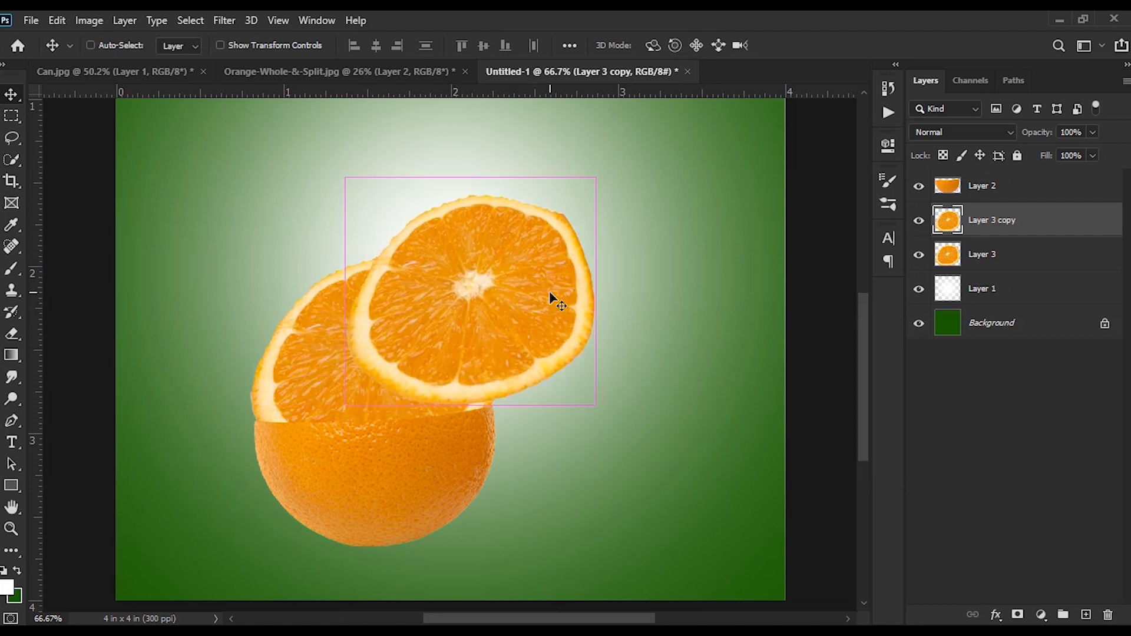
Rotate the copied slice clockwise by about 28.8° and position it on the half orange's rim, slightly right of the original cut face.
{"action": "key", "text": "ctrl+t"}
{"action": "left_click_drag", "start_coordinate": [550, 320], "coordinate": [430, 304]}
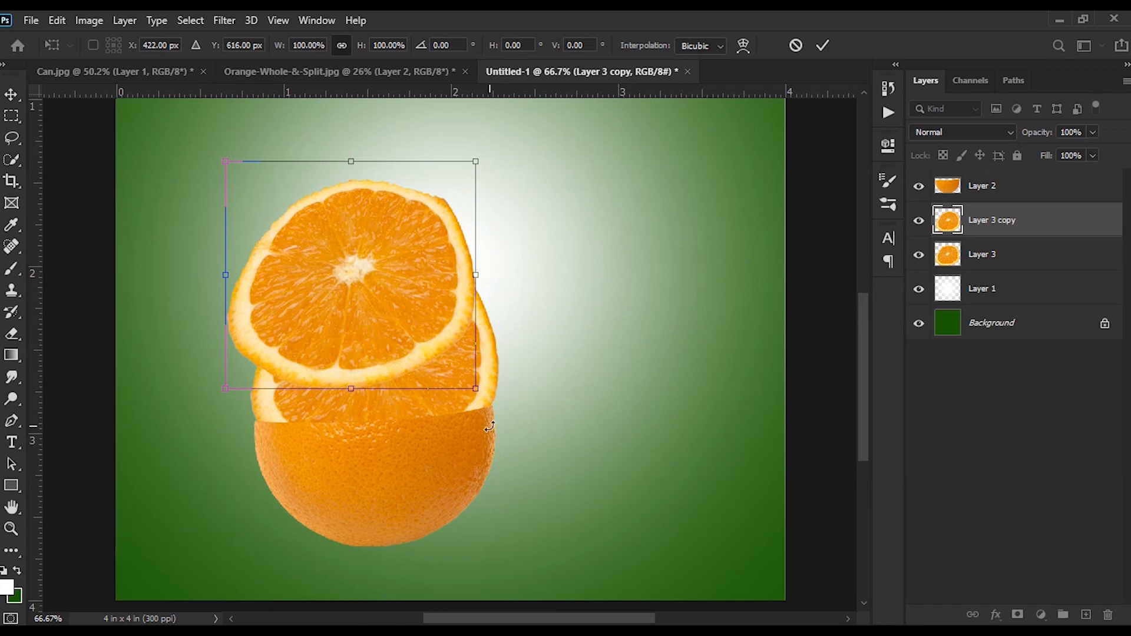
{"action": "left_click_drag", "start_coordinate": [501, 399], "coordinate": [427, 420]}
{"action": "left_click_drag", "start_coordinate": [380, 331], "coordinate": [436, 361]}
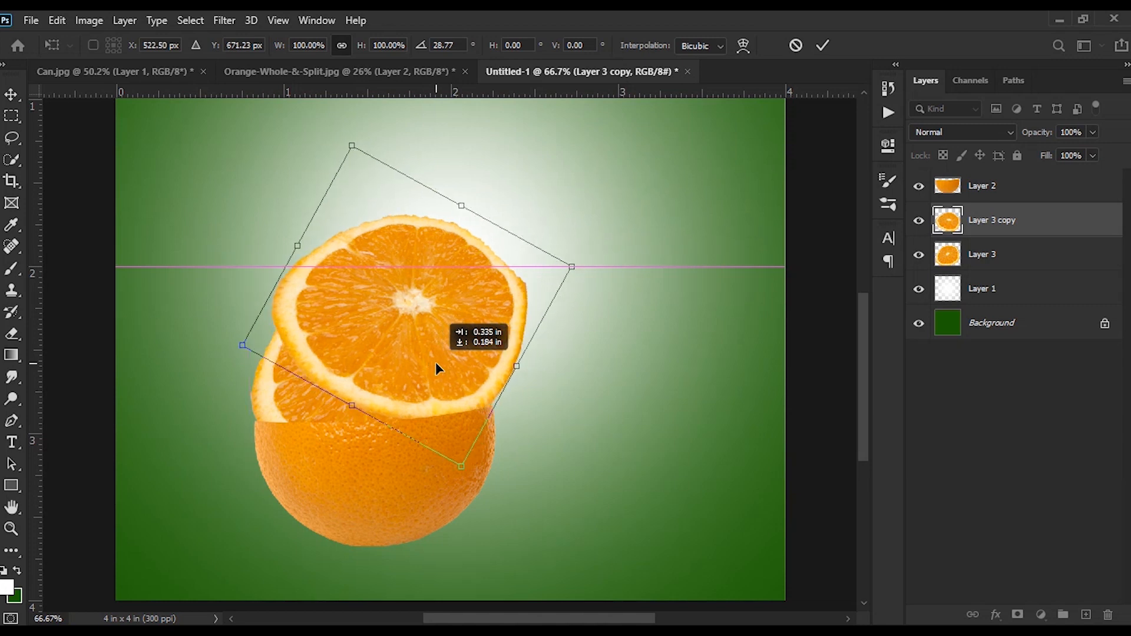
{"action": "left_click_drag", "start_coordinate": [436, 369], "coordinate": [436, 369]}
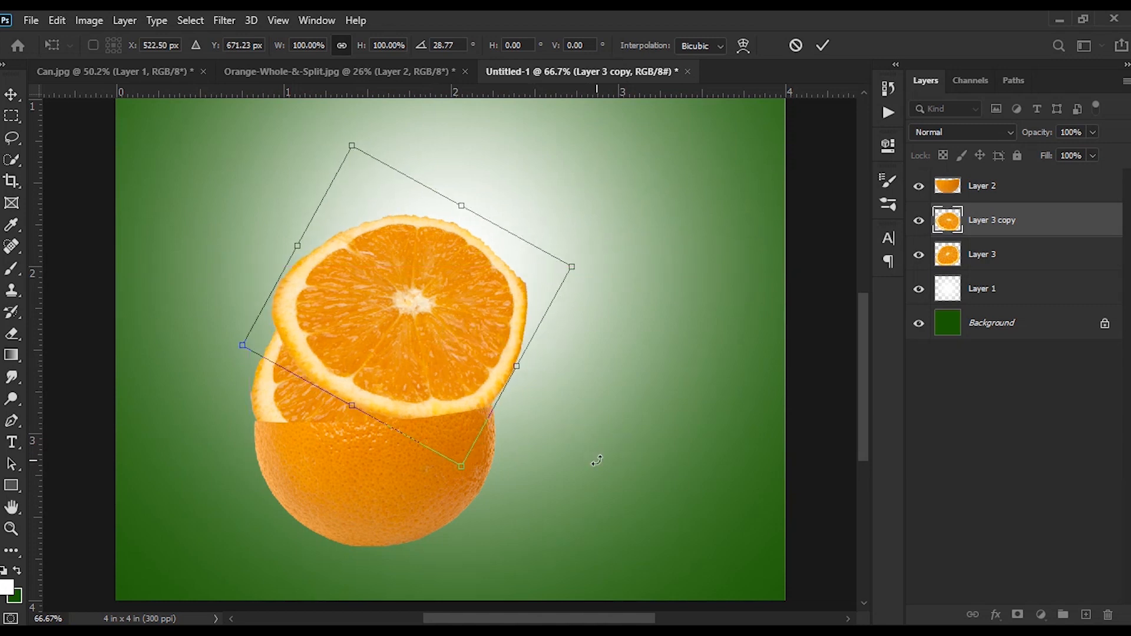
{"action": "key", "text": "Return"}
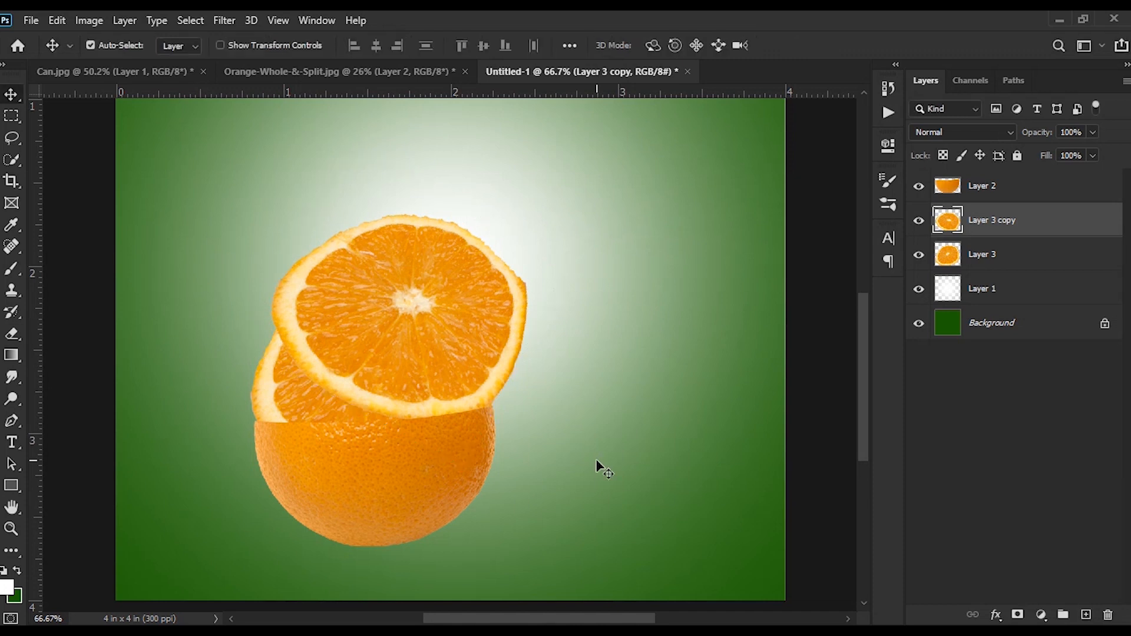
Add a new layer above Layer 3 and paint a soft black shadow beneath the copied slice at 38% brush opacity.
{"action": "left_click", "coordinate": [1011, 265]}
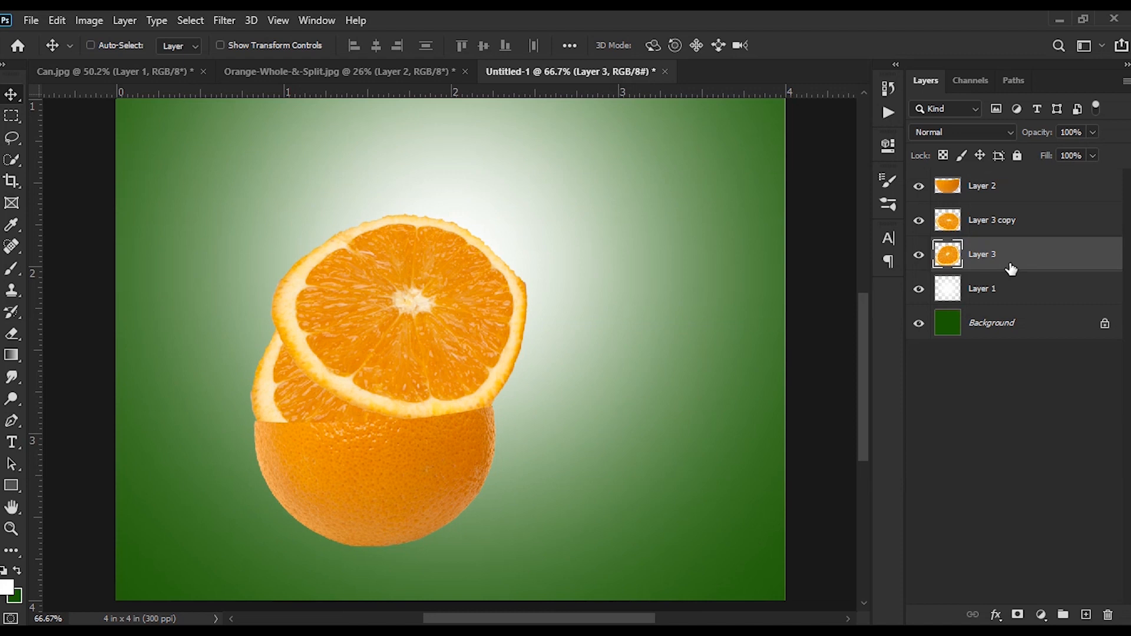
{"action": "key", "text": "ctrl+shift+n"}
{"action": "key", "text": "Return"}
{"action": "key", "text": "b"}
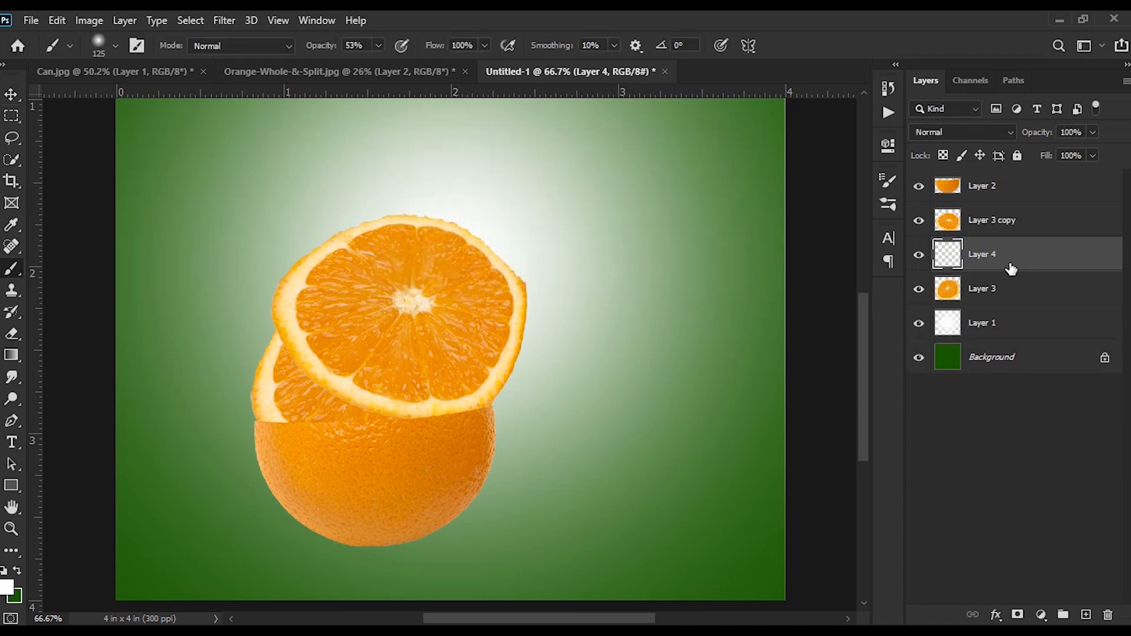
{"action": "key", "text": "d"}
{"action": "left_click_drag", "start_coordinate": [329, 52], "coordinate": [316, 50]}
{"action": "mouse_move", "coordinate": [291, 367]}
{"action": "left_mouse_down"}
{"action": "mouse_move", "coordinate": [315, 396]}
{"action": "mouse_move", "coordinate": [296, 383]}
{"action": "mouse_move", "coordinate": [409, 418]}
{"action": "left_mouse_up"}
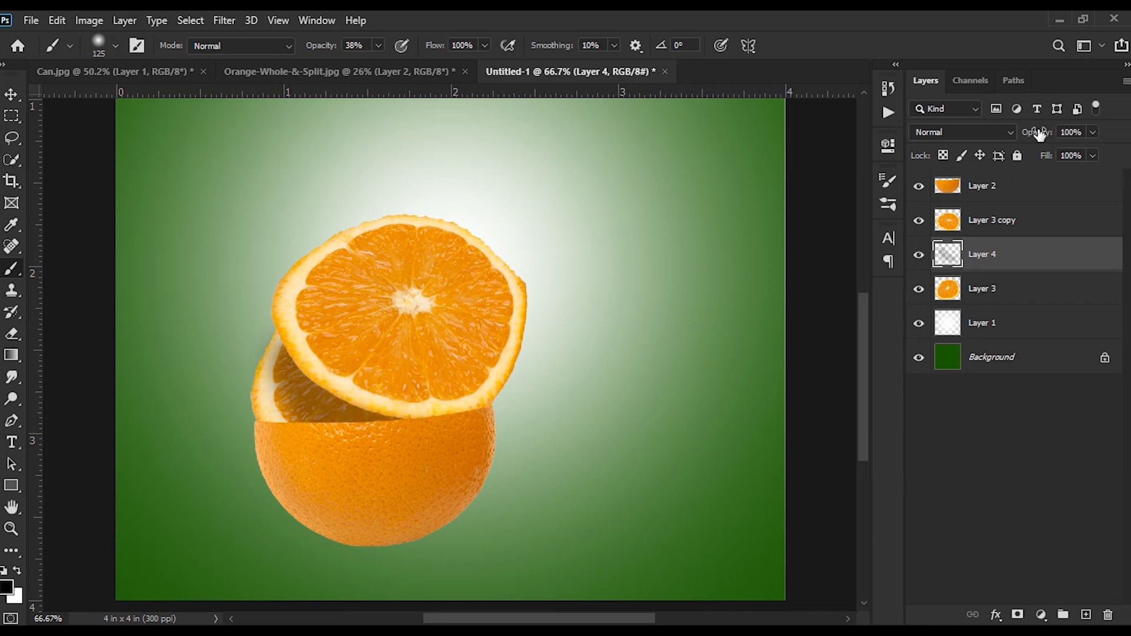
Set the painted shadow layer's opacity to 49% and rename the layer Shadow.
{"action": "left_click_drag", "start_coordinate": [1040, 136], "coordinate": [1009, 139]}
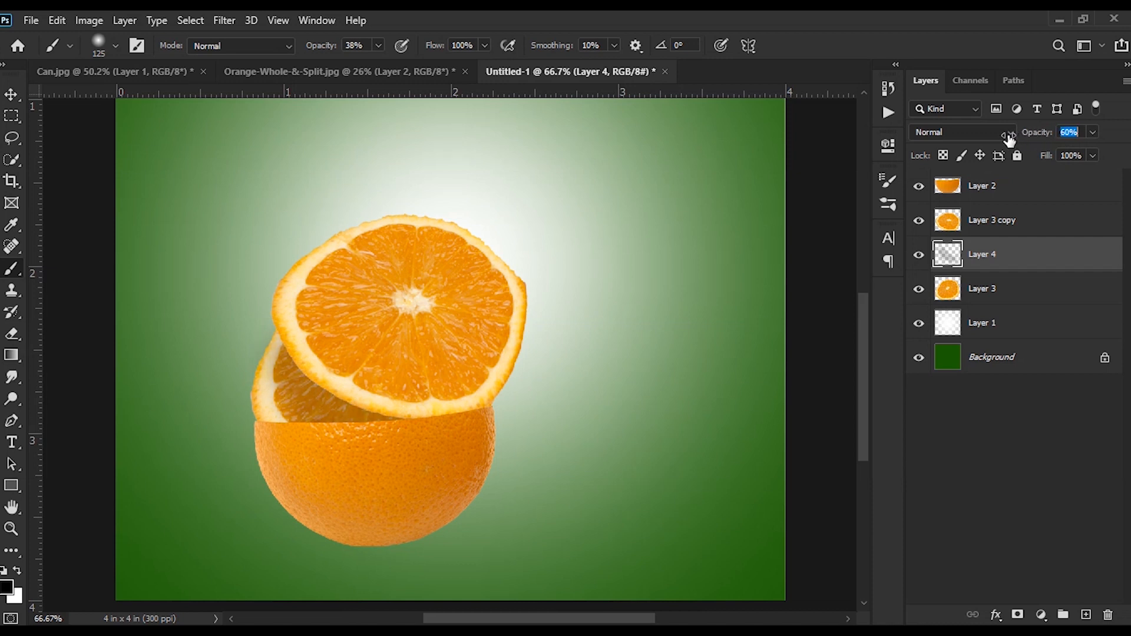
{"action": "left_click", "coordinate": [920, 256]}
{"action": "left_click_drag", "start_coordinate": [1049, 135], "coordinate": [1042, 137]}
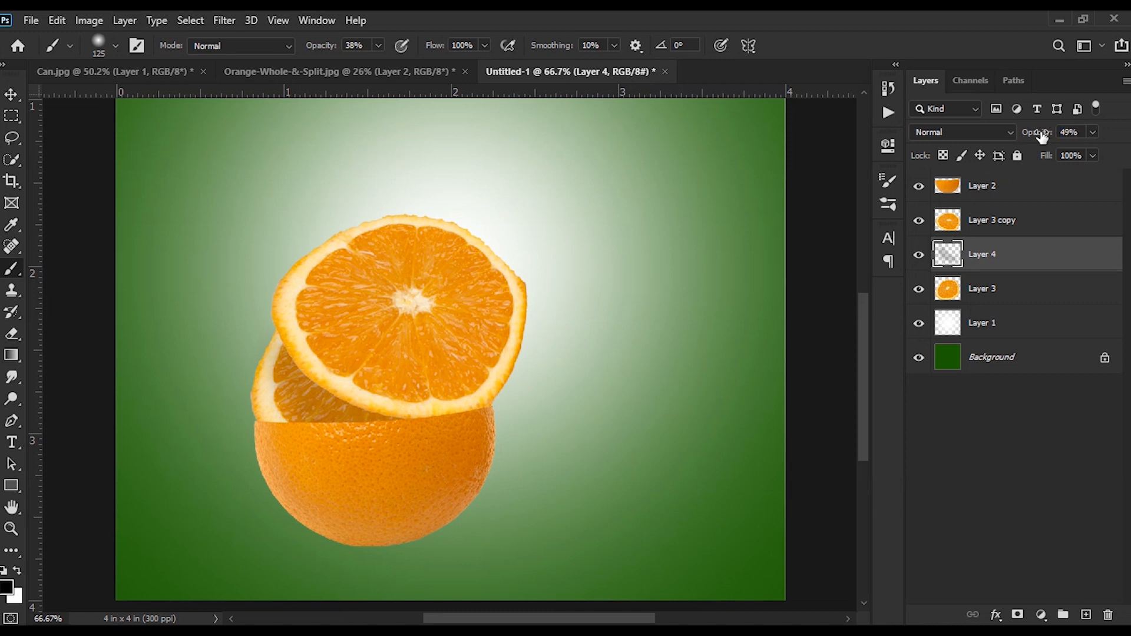
{"action": "double_click", "coordinate": [988, 260]}
{"action": "type", "text": "S"}
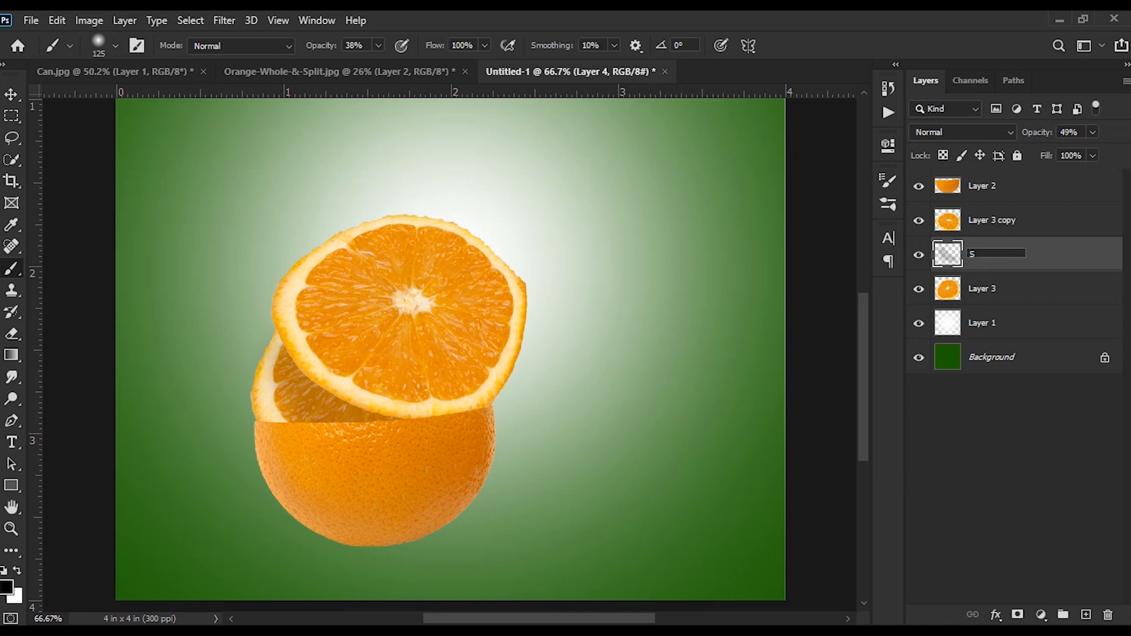
{"action": "type", "text": "hadow"}
{"action": "key", "text": "Return"}
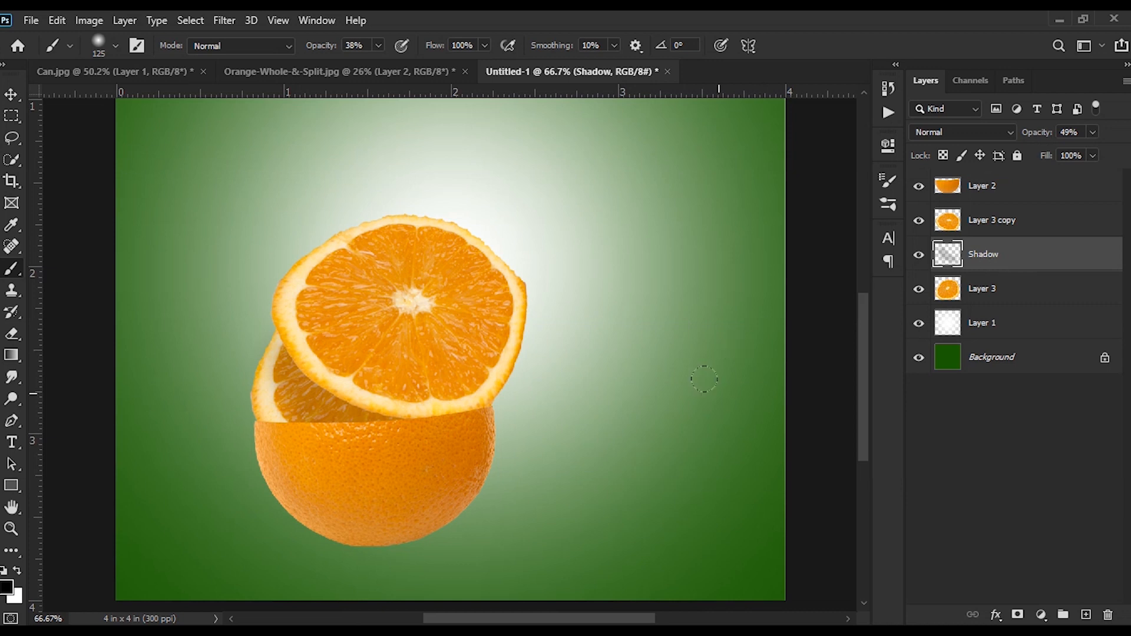
Duplicate the slice on Layer 3 copy and move the duplicate up and slightly to the right.
{"action": "key", "text": "v"}
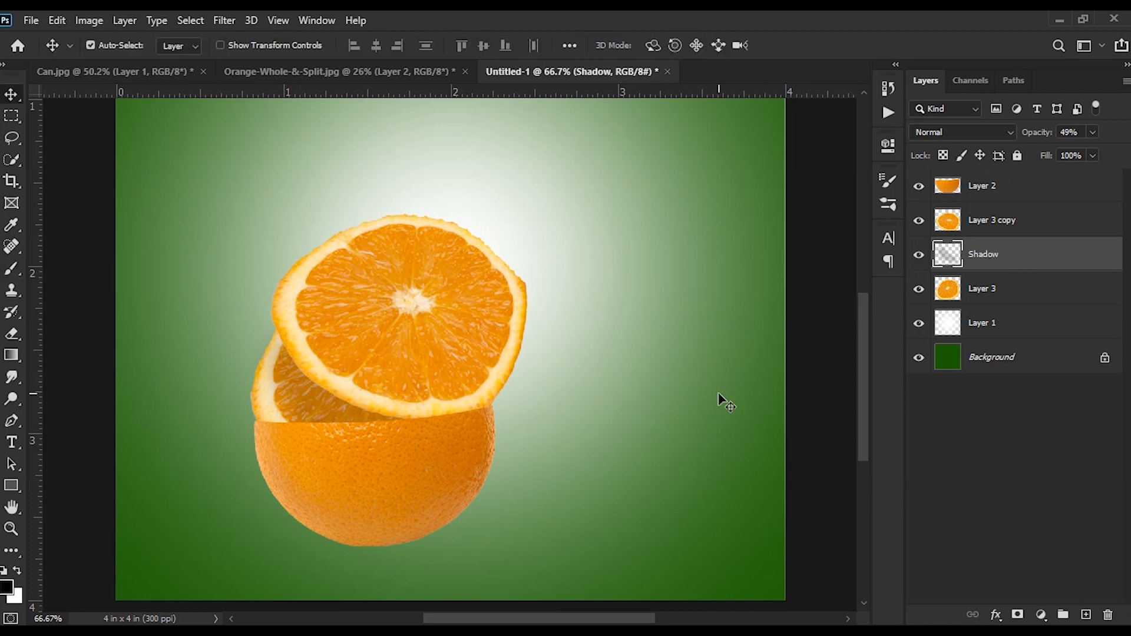
{"action": "left_click", "coordinate": [1038, 233]}
{"action": "key", "text": "ctrl+j"}
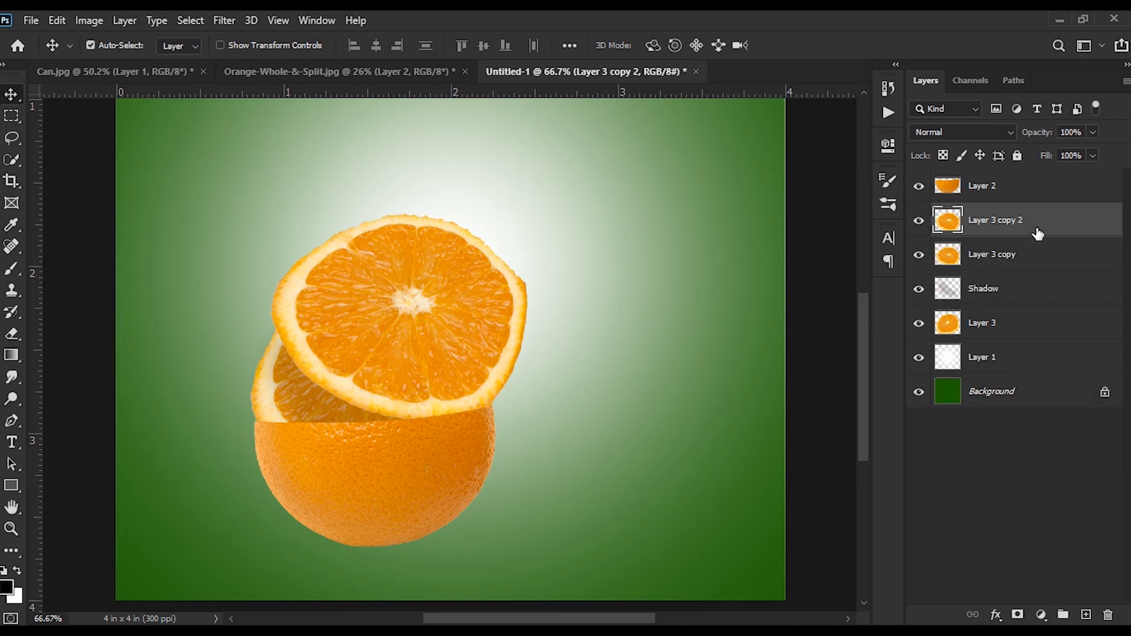
{"action": "key", "text": "ctrl+t"}
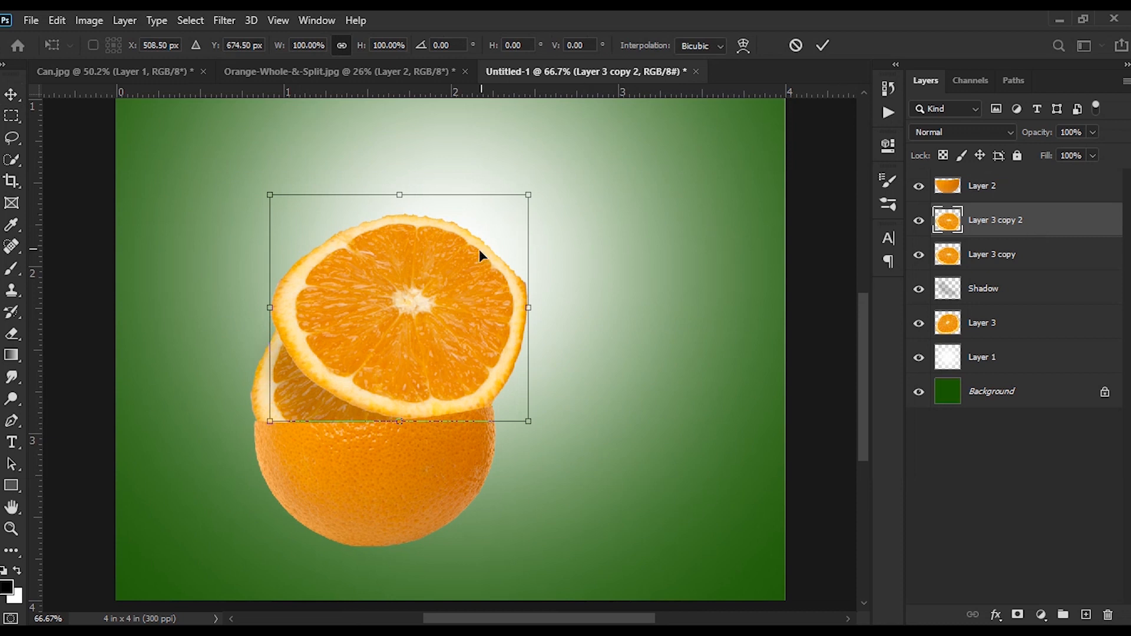
{"action": "left_click_drag", "start_coordinate": [462, 330], "coordinate": [476, 289]}
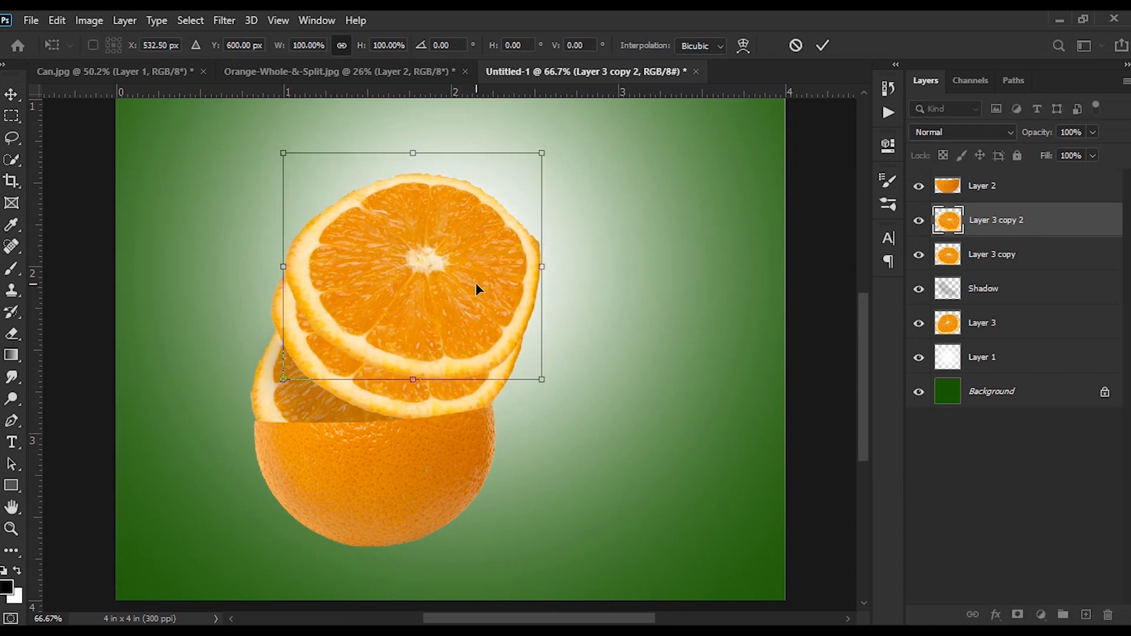
Rotate the newest slice clockwise by about 35.6° and settle it on the half orange's rim, fanned out right of the second slice.
{"action": "left_click_drag", "start_coordinate": [560, 388], "coordinate": [523, 473]}
{"action": "left_click_drag", "start_coordinate": [447, 355], "coordinate": [462, 380]}
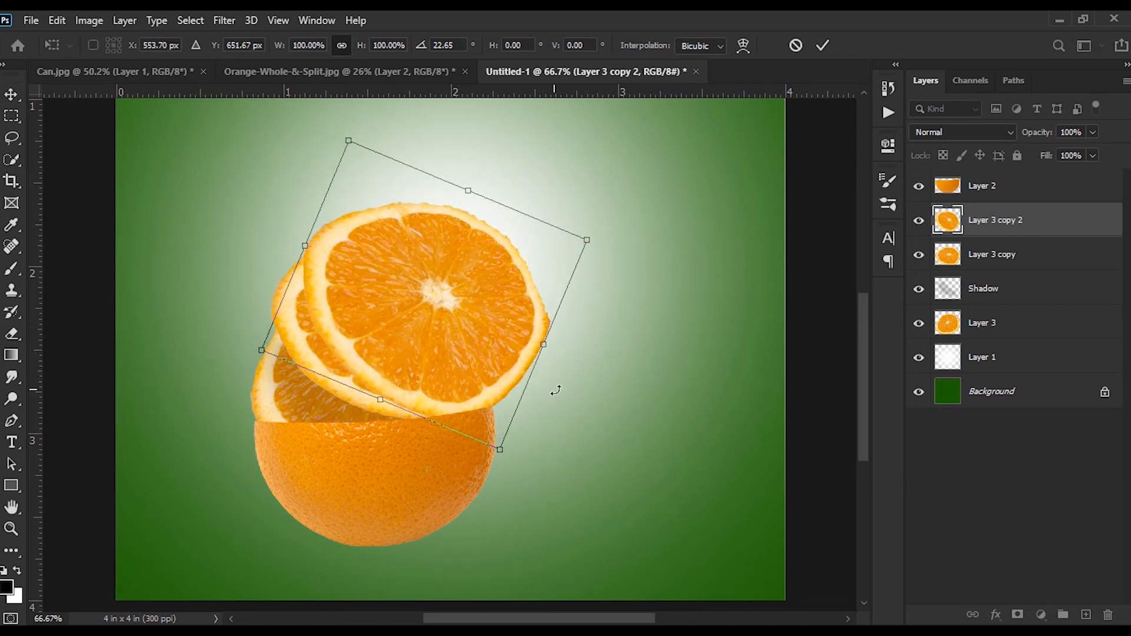
{"action": "left_click_drag", "start_coordinate": [561, 394], "coordinate": [550, 435]}
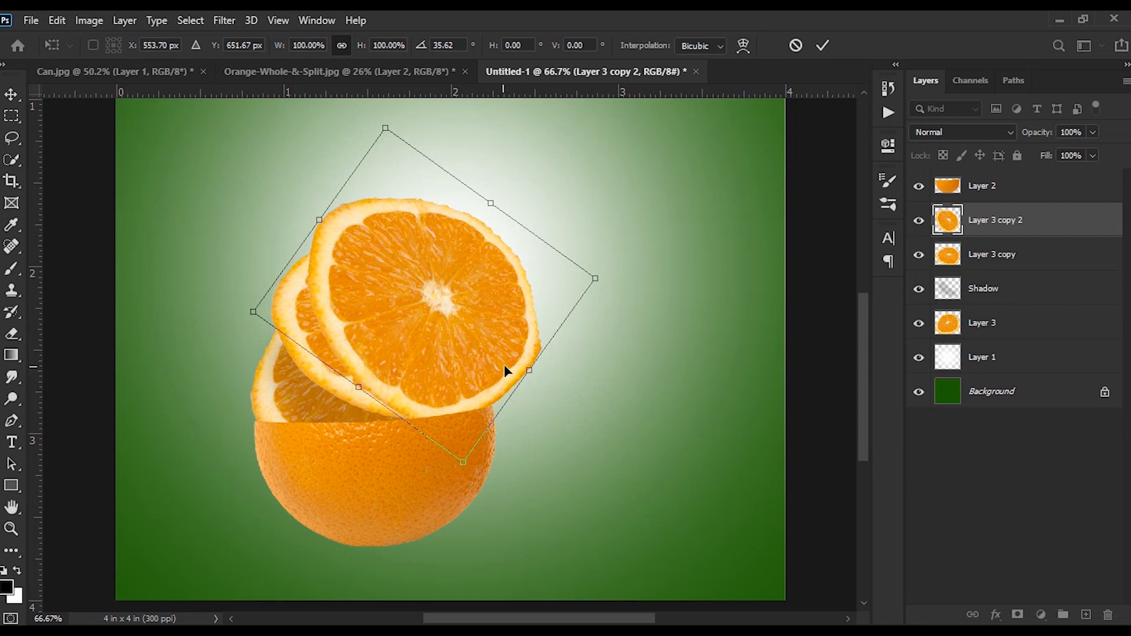
{"action": "left_click_drag", "start_coordinate": [505, 371], "coordinate": [517, 359]}
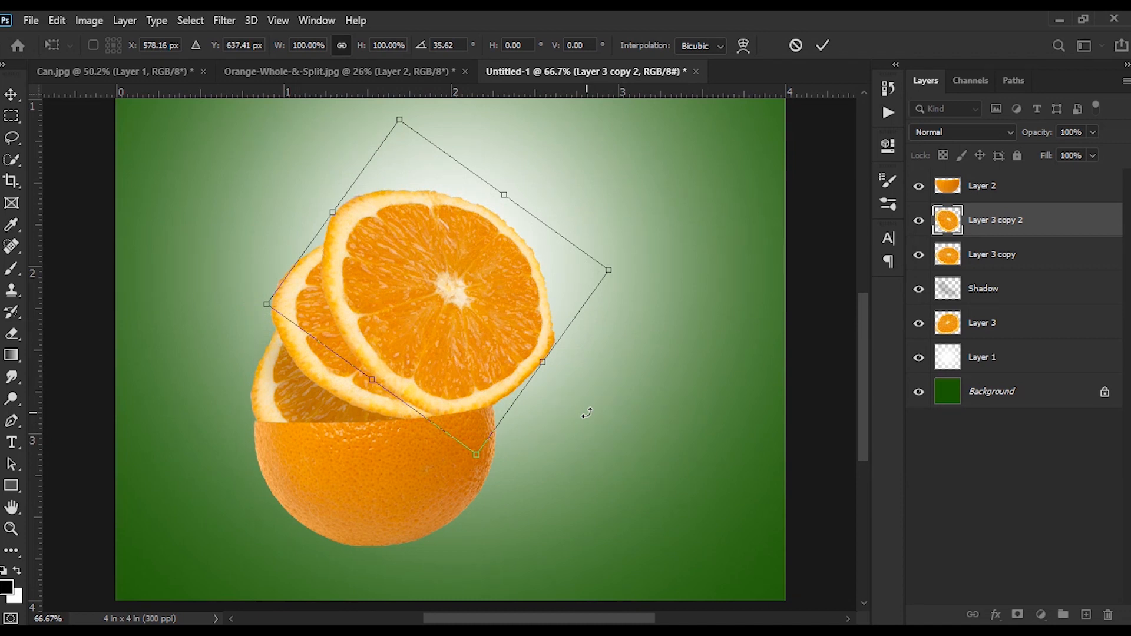
{"action": "key", "text": "Return"}
Add a new layer above Layer 3 copy and brush a soft black shadow along the left edge of the front slice.
{"action": "key", "text": "b"}
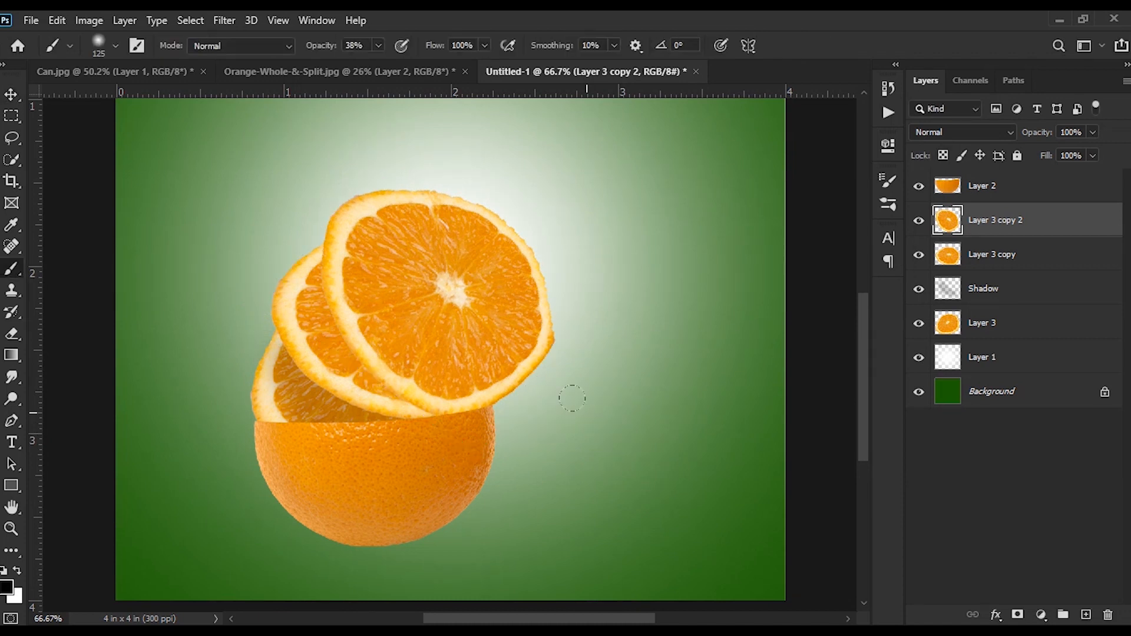
{"action": "left_click", "coordinate": [1017, 260]}
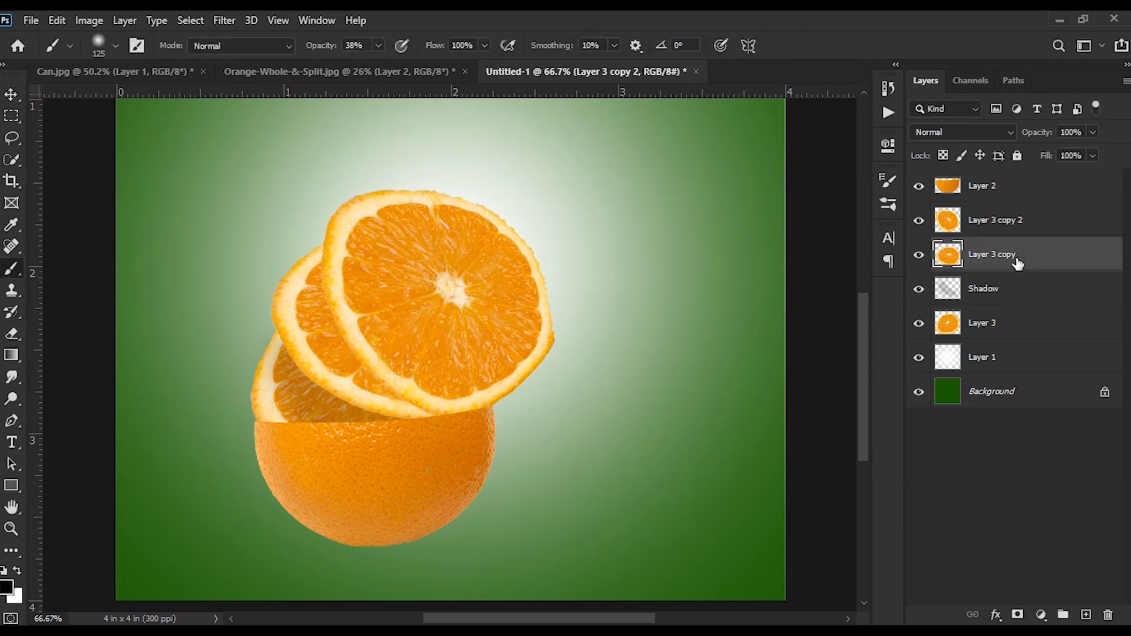
{"action": "key", "text": "ctrl+shift+n"}
{"action": "key", "text": "Return"}
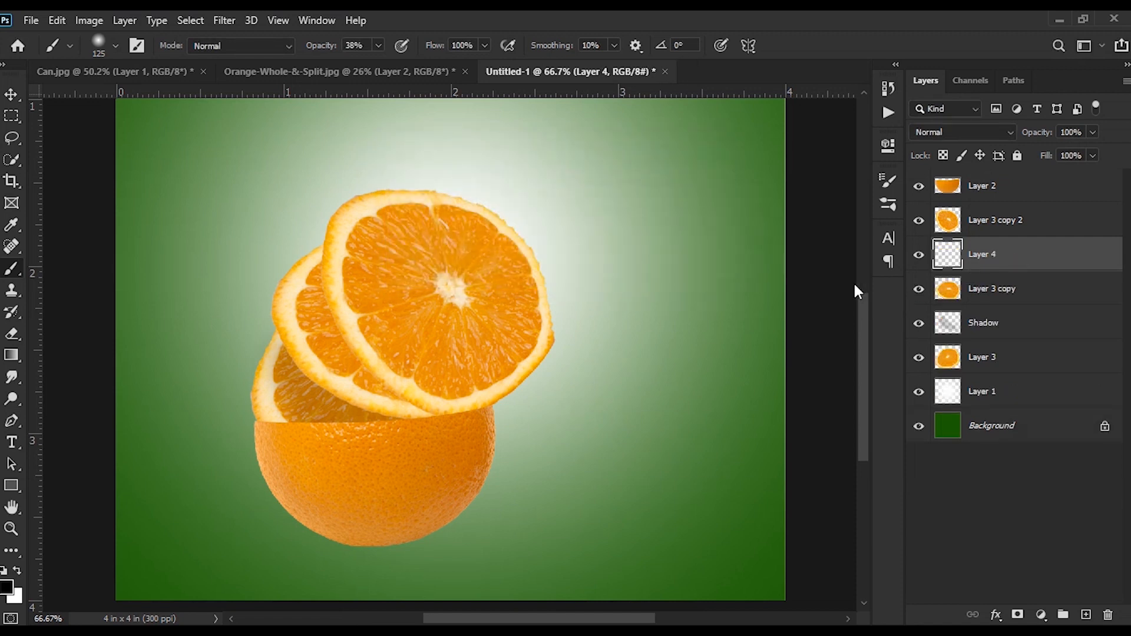
{"action": "mouse_move", "coordinate": [327, 261]}
{"action": "left_mouse_down"}
{"action": "mouse_move", "coordinate": [312, 254]}
{"action": "mouse_move", "coordinate": [315, 283]}
{"action": "mouse_move", "coordinate": [352, 358]}
{"action": "mouse_move", "coordinate": [433, 417]}
{"action": "left_mouse_up"}
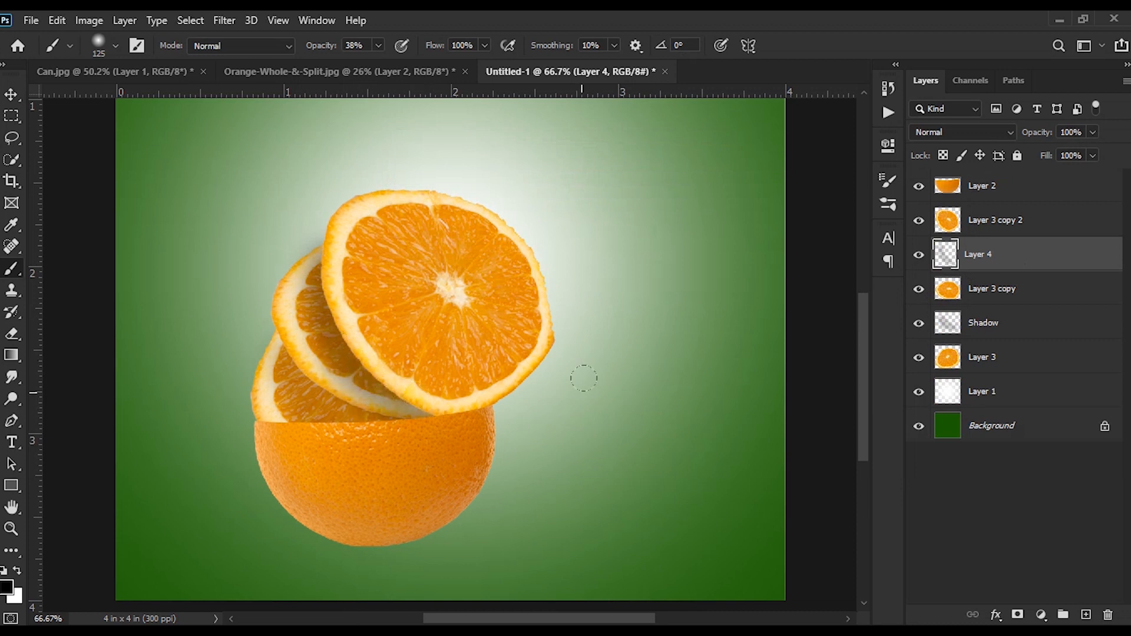
Set the opacity of the second shadow layer, Layer 4, to 50%.
{"action": "key", "text": "v"}
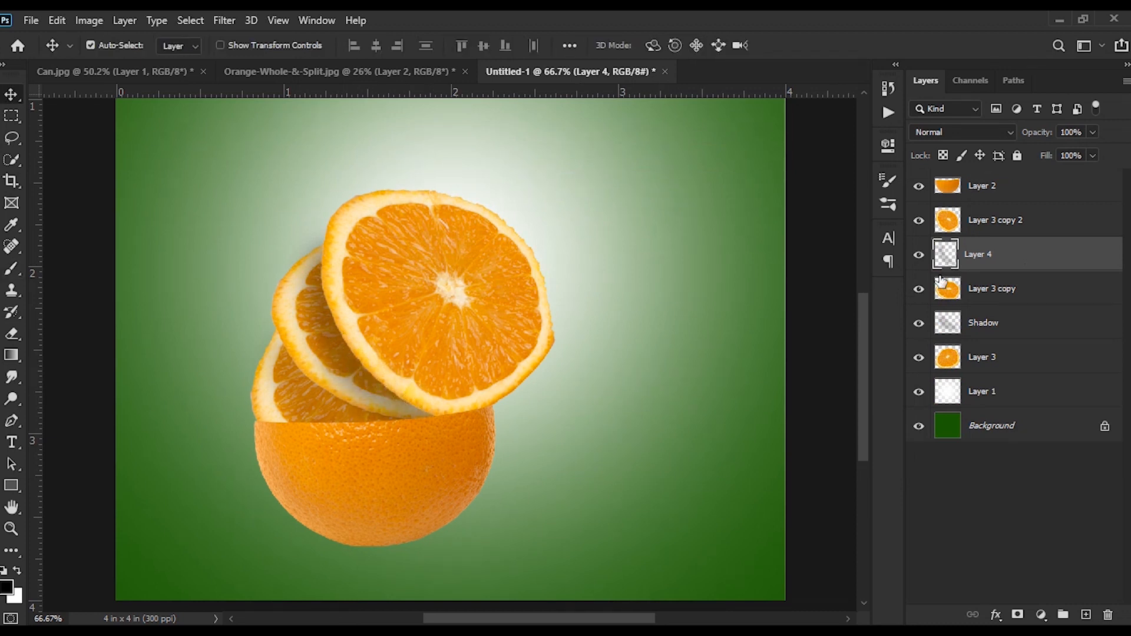
{"action": "left_click", "coordinate": [1066, 132]}
{"action": "type", "text": "50"}
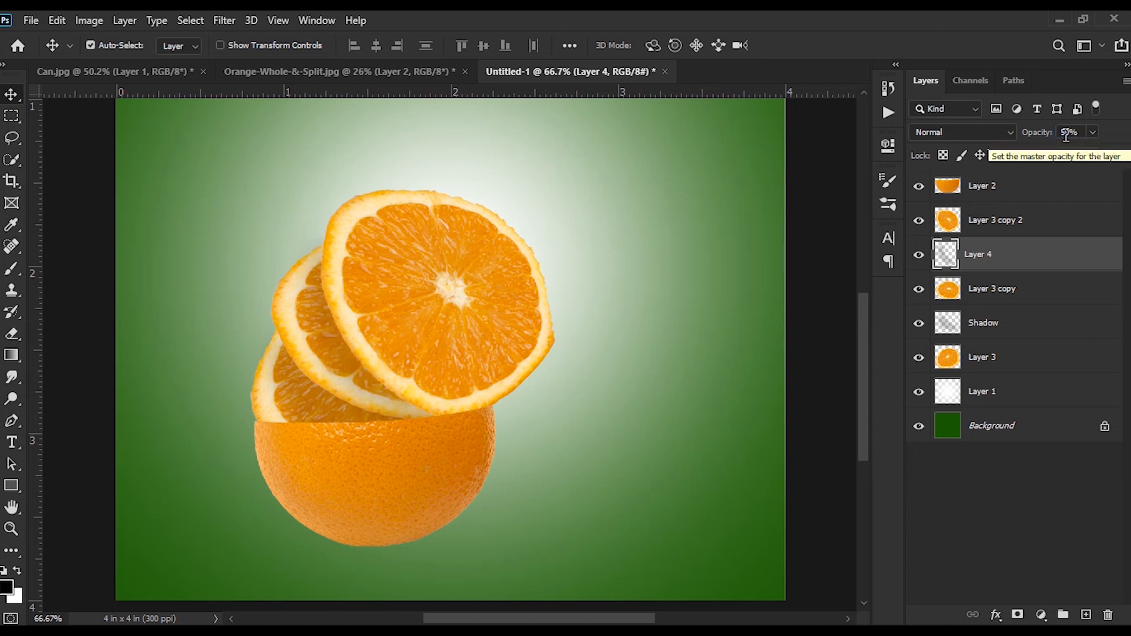
Select the layers from Layer 3 through Layer 2, scale them to 94.54%, rotate them 13.19° clockwise and shift the stack slightly down-left.
{"action": "left_click", "coordinate": [1009, 357]}
{"action": "left_click", "coordinate": [1005, 187], "text": "shift"}
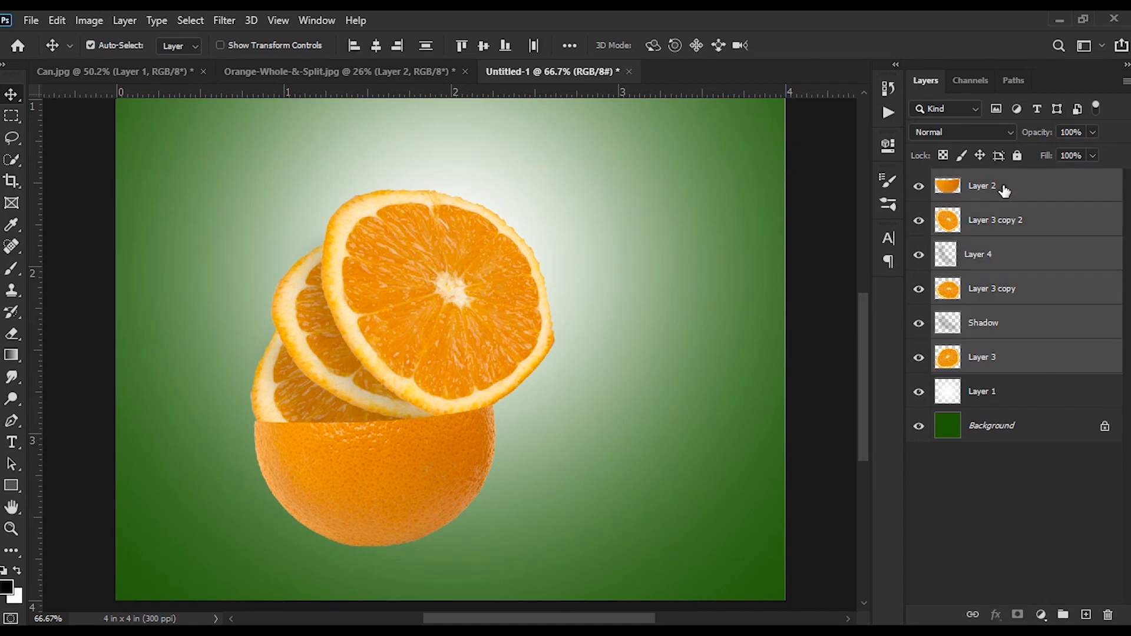
{"action": "key", "text": "ctrl+t"}
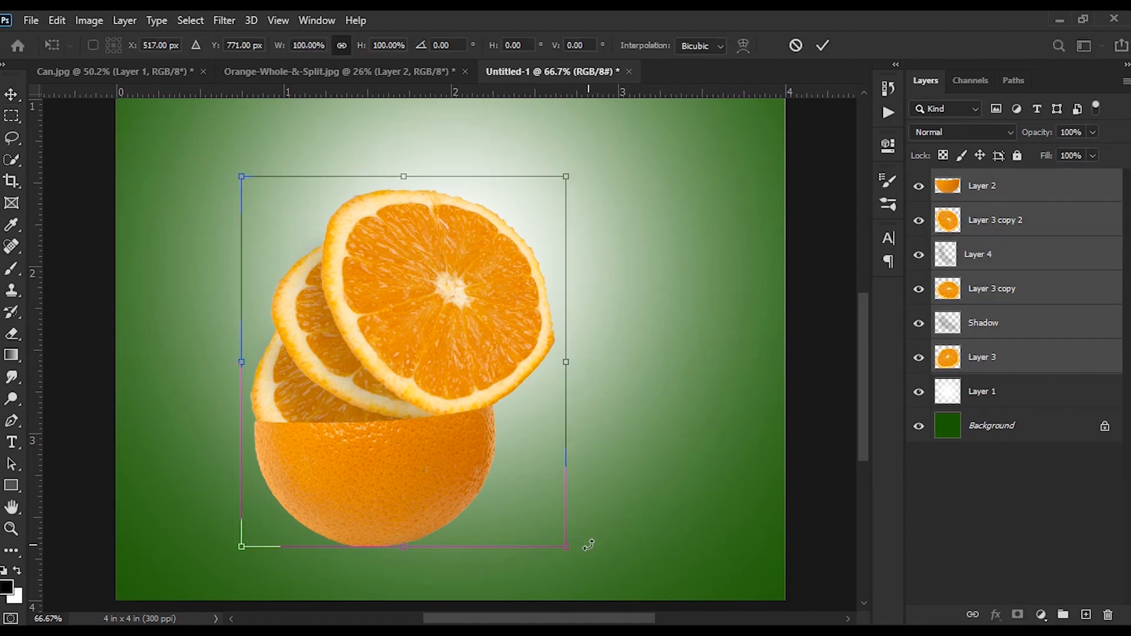
{"action": "left_click_drag", "start_coordinate": [589, 547], "coordinate": [578, 606]}
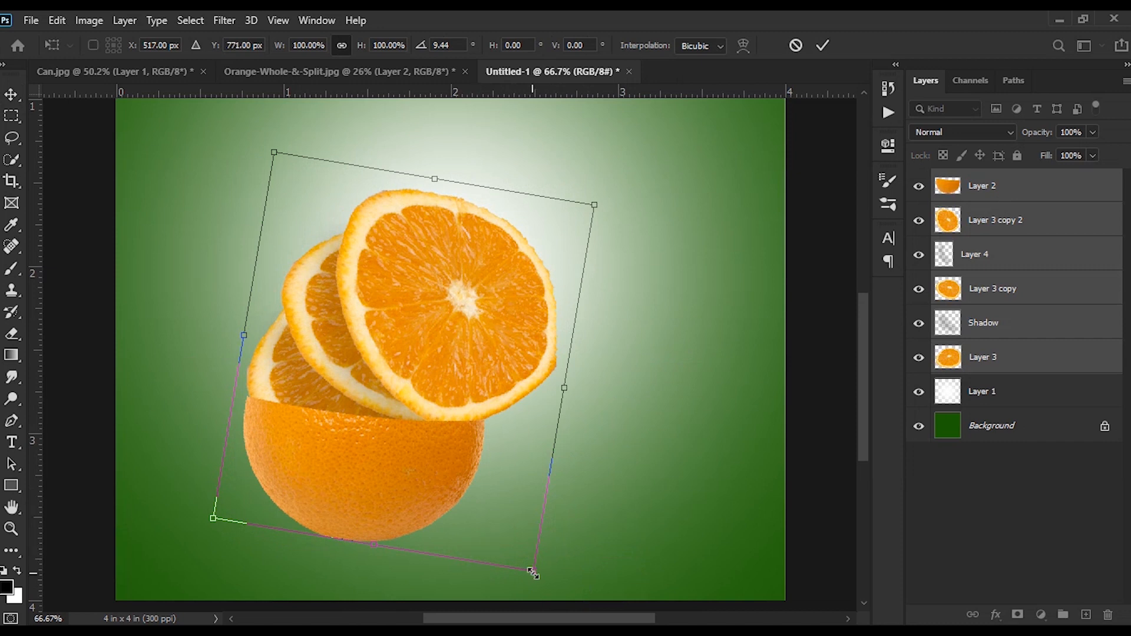
{"action": "key", "text": "ctrl+minus"}
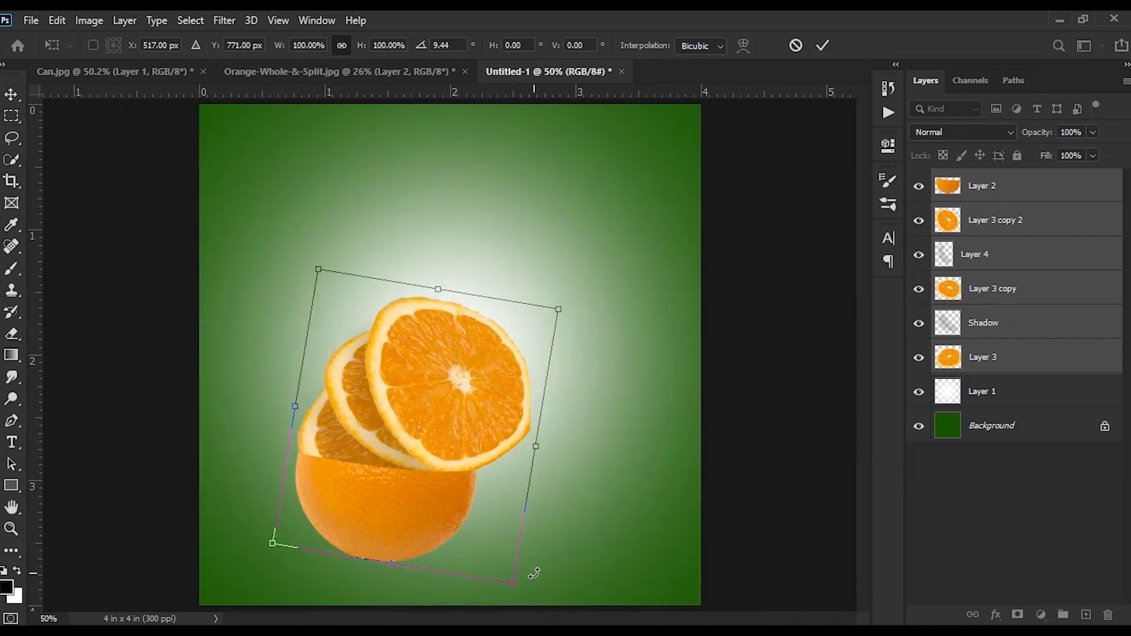
{"action": "mouse_move", "coordinate": [511, 587]}
{"action": "left_mouse_down"}
{"action": "mouse_move", "coordinate": [495, 571]}
{"action": "mouse_move", "coordinate": [518, 575]}
{"action": "left_mouse_up"}
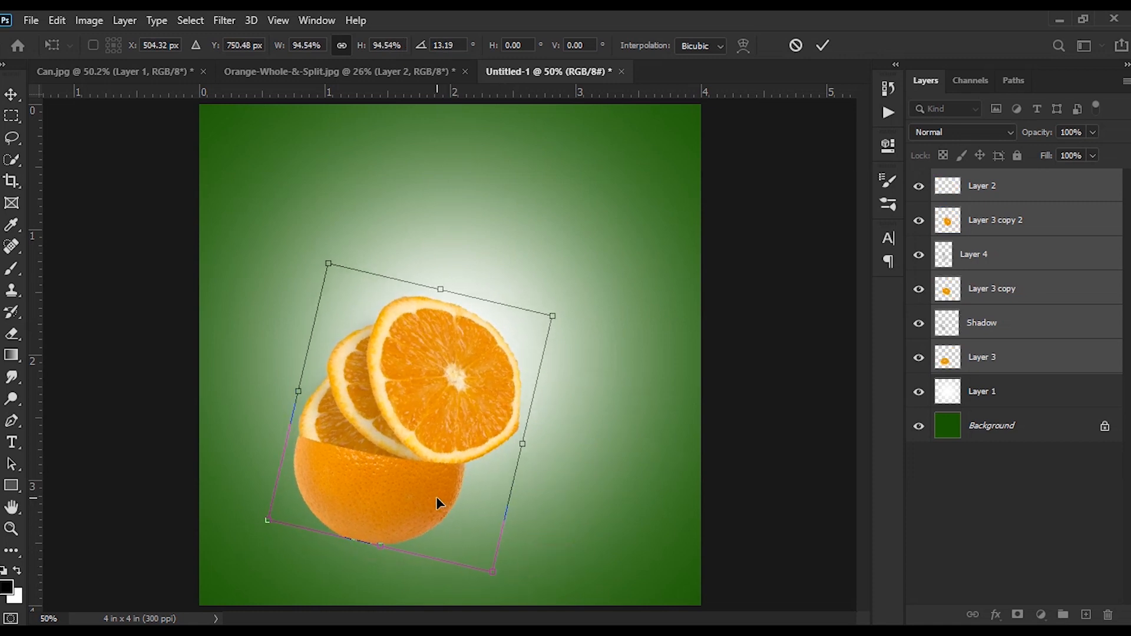
{"action": "left_click_drag", "start_coordinate": [436, 496], "coordinate": [425, 505]}
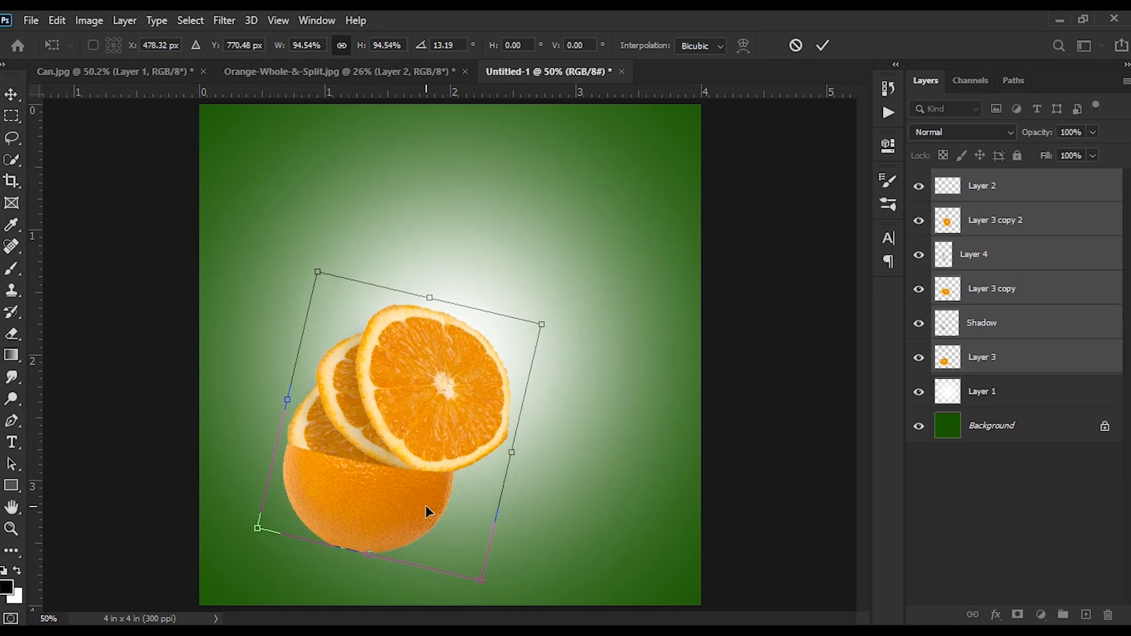
{"action": "key", "text": "Return"}
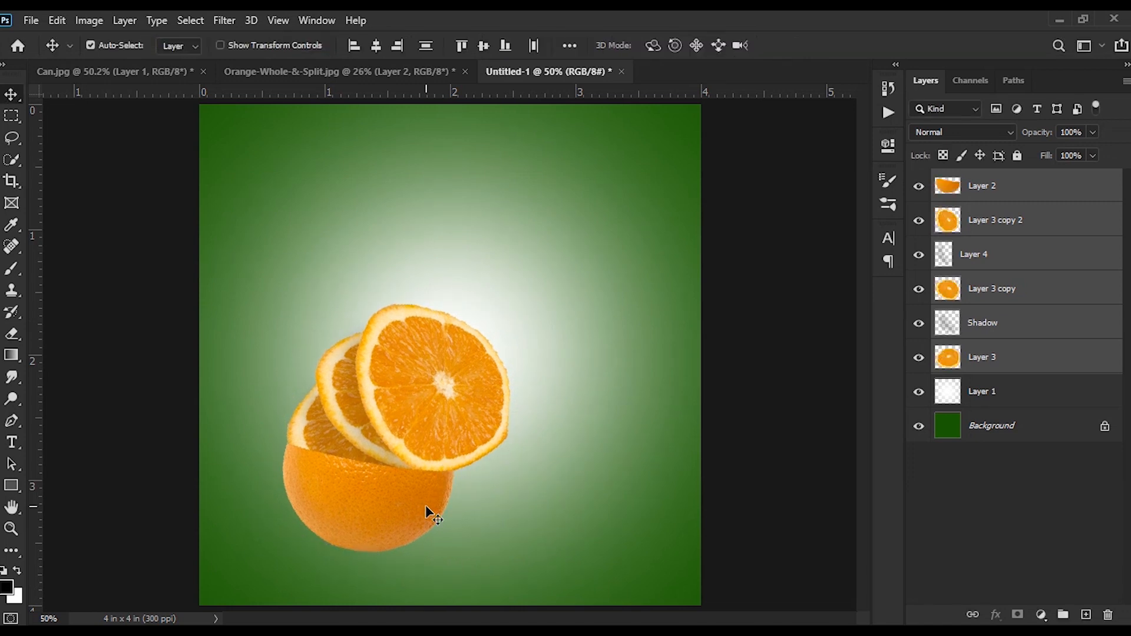
Rotate the whole orange stack counter-clockwise until the half orange's cut edge slopes up to the right, keeping it in the lower-left area.
{"action": "key", "text": "ctrl+t"}
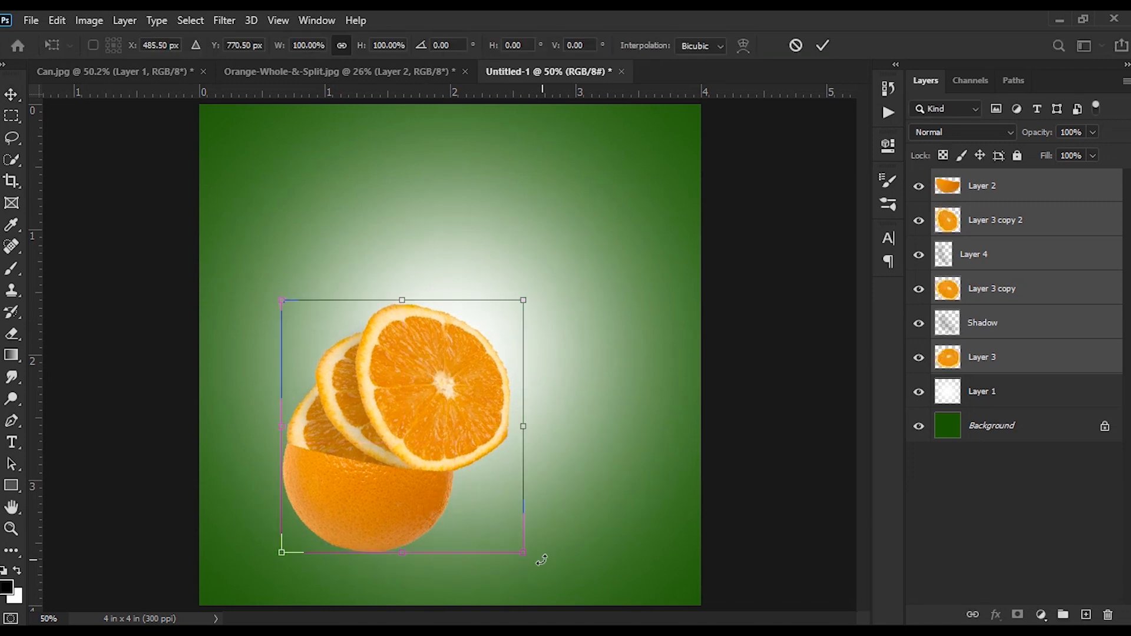
{"action": "left_click_drag", "start_coordinate": [536, 558], "coordinate": [604, 506]}
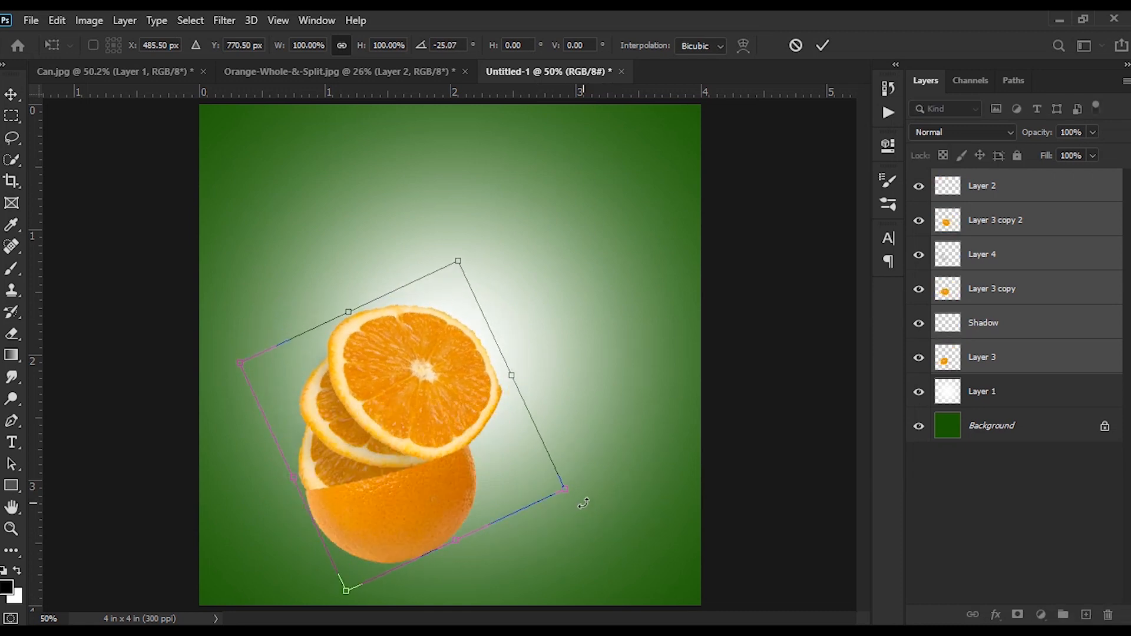
{"action": "left_click_drag", "start_coordinate": [584, 503], "coordinate": [602, 479]}
{"action": "left_click_drag", "start_coordinate": [602, 467], "coordinate": [603, 484]}
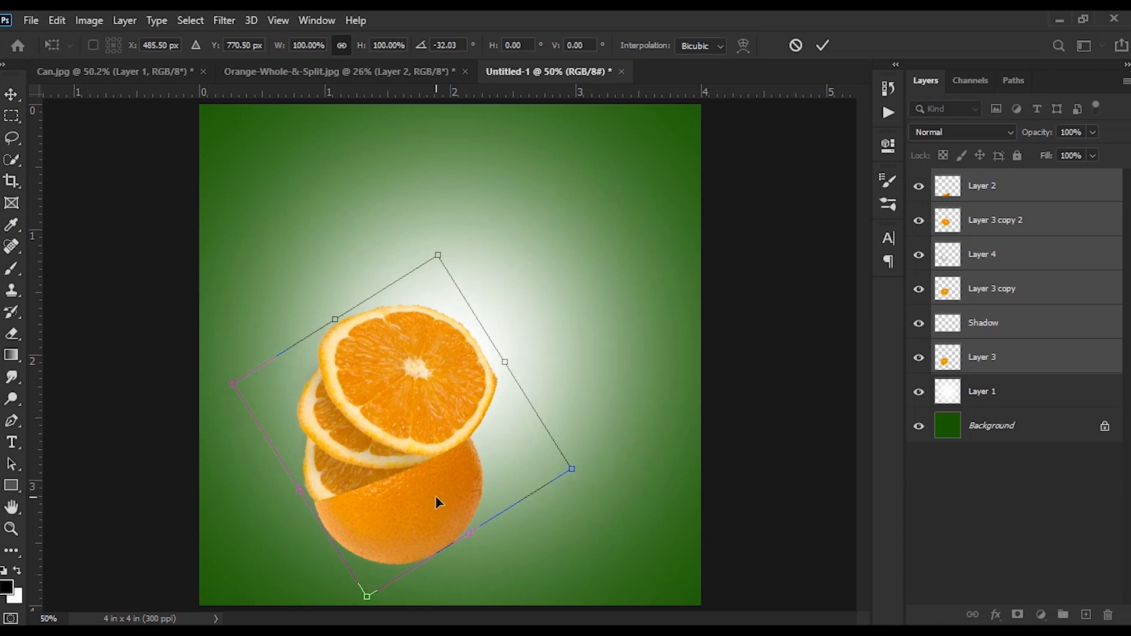
{"action": "left_click_drag", "start_coordinate": [436, 497], "coordinate": [429, 498]}
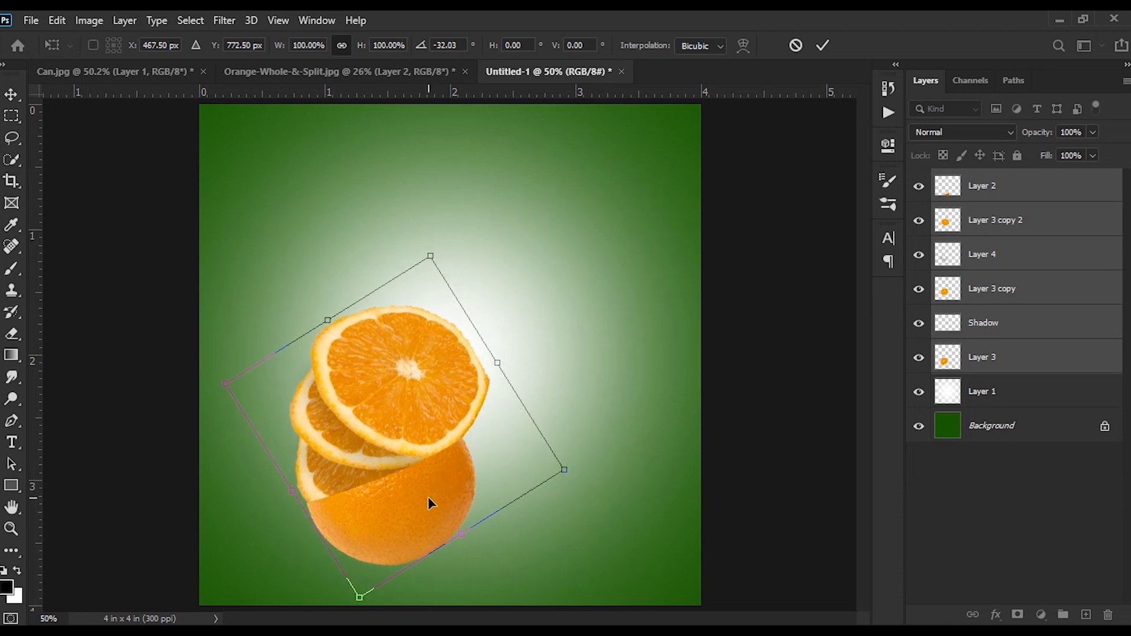
{"action": "left_click_drag", "start_coordinate": [586, 473], "coordinate": [584, 489]}
{"action": "key", "text": "Return"}
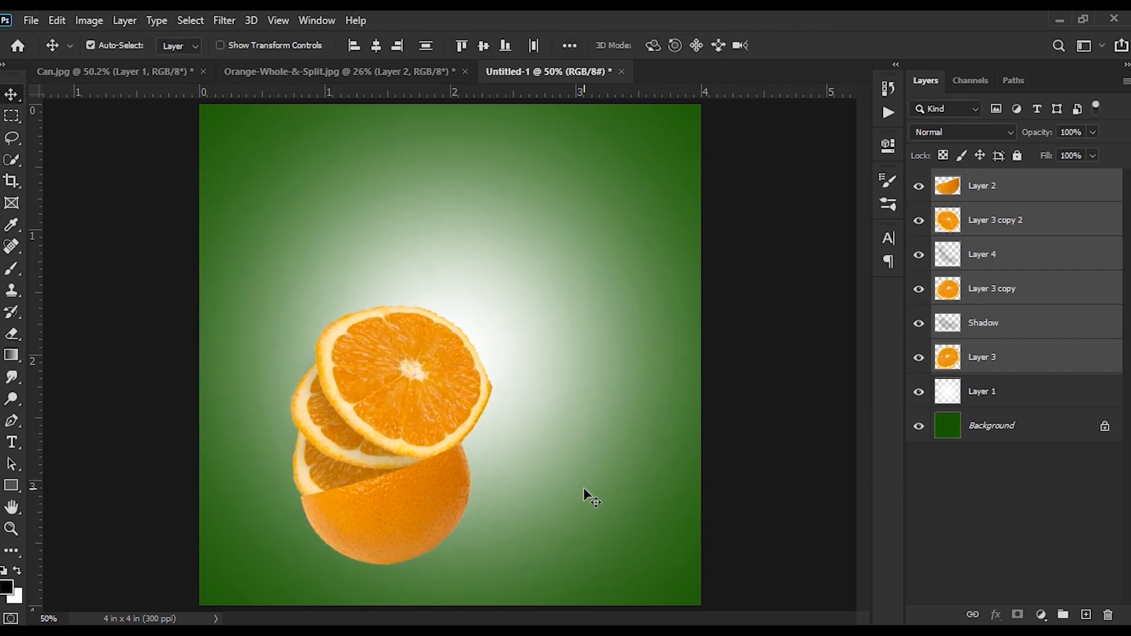
Bring the Fanta can from Can.jpg into the composite as the top layer and scale it to 54.38% above the slices.
{"action": "left_click", "coordinate": [1013, 198]}
{"action": "left_click", "coordinate": [134, 67]}
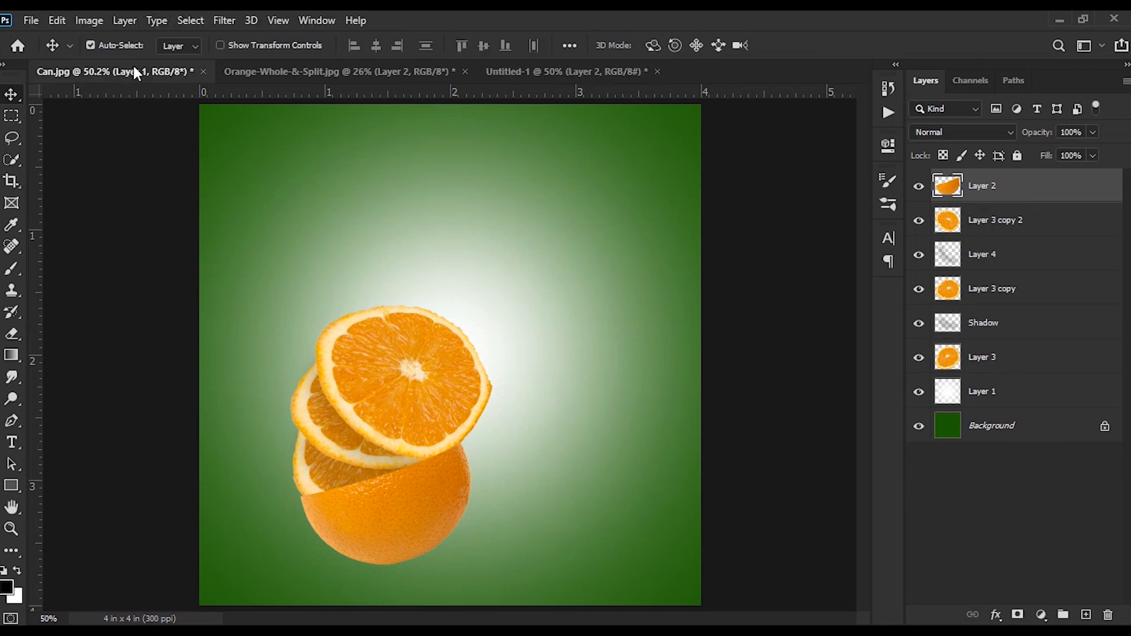
{"action": "left_click_drag", "start_coordinate": [469, 220], "coordinate": [443, 312]}
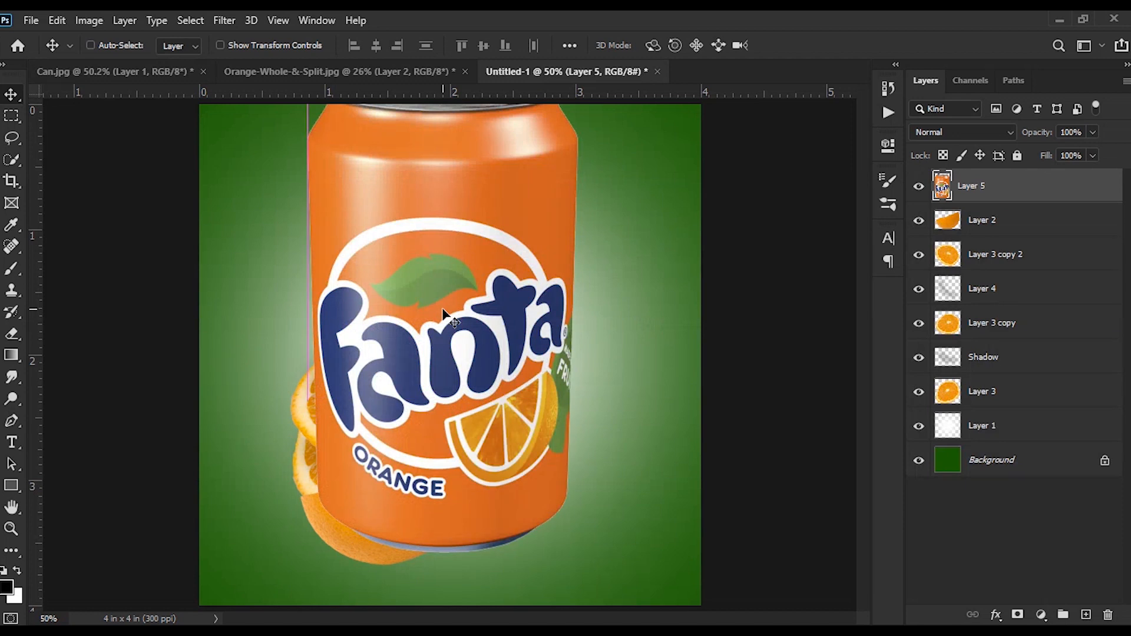
{"action": "key", "text": "ctrl+t"}
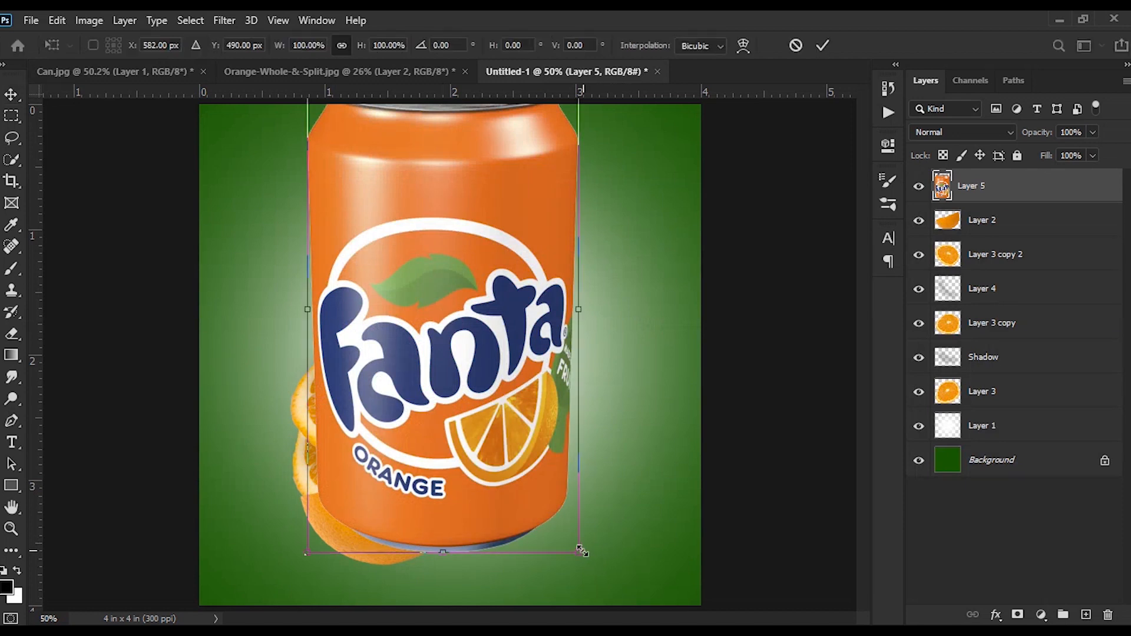
{"action": "left_click_drag", "start_coordinate": [578, 551], "coordinate": [455, 330]}
{"action": "left_click_drag", "start_coordinate": [419, 204], "coordinate": [459, 289]}
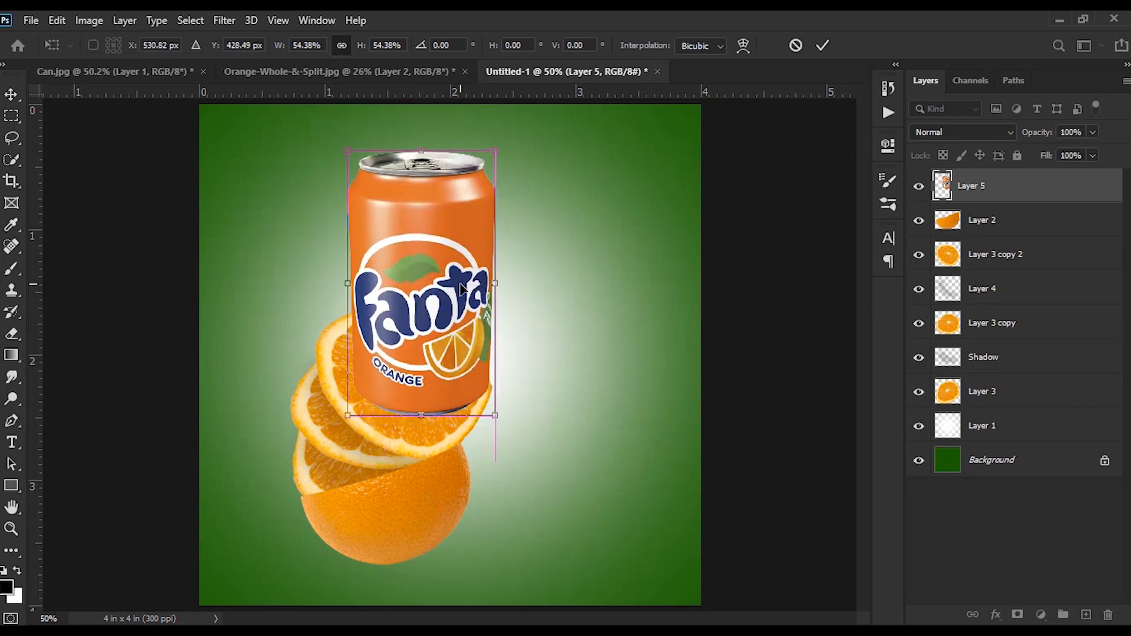
Tilt the can clockwise by a little over 30° and seat its base on the front orange slice.
{"action": "left_click_drag", "start_coordinate": [518, 420], "coordinate": [426, 479]}
{"action": "left_click_drag", "start_coordinate": [405, 252], "coordinate": [429, 270]}
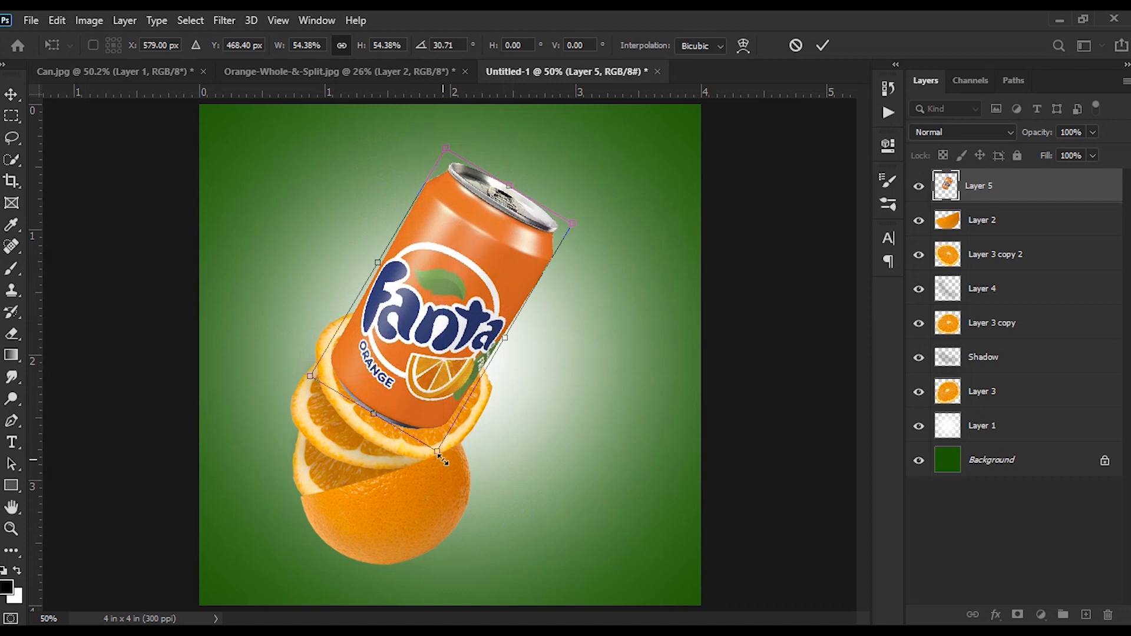
{"action": "left_click_drag", "start_coordinate": [475, 340], "coordinate": [466, 355]}
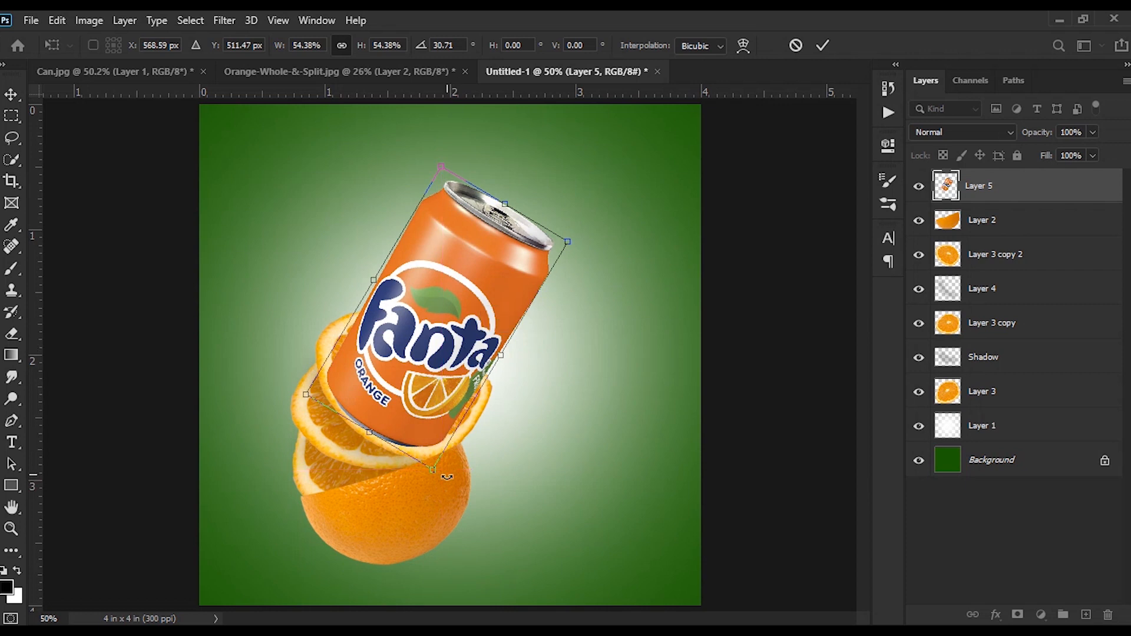
{"action": "left_click_drag", "start_coordinate": [446, 482], "coordinate": [434, 489]}
{"action": "left_click_drag", "start_coordinate": [430, 394], "coordinate": [436, 394]}
{"action": "key", "text": "Return"}
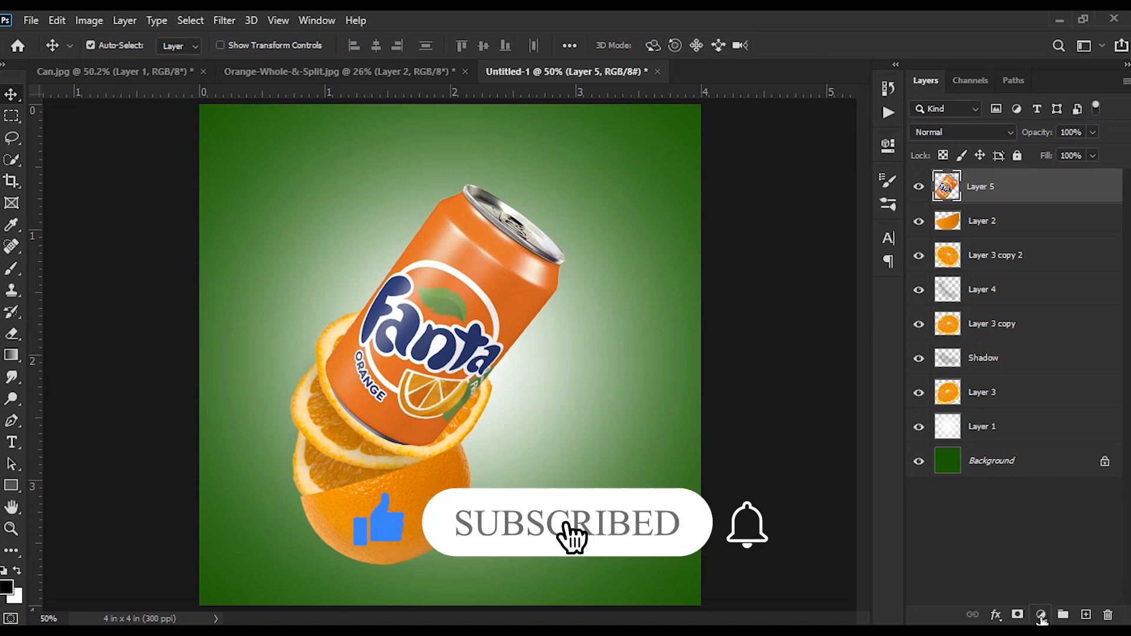
Add a layer mask to the can's layer and set the brush opacity to 100%.
{"action": "left_click", "coordinate": [1018, 615]}
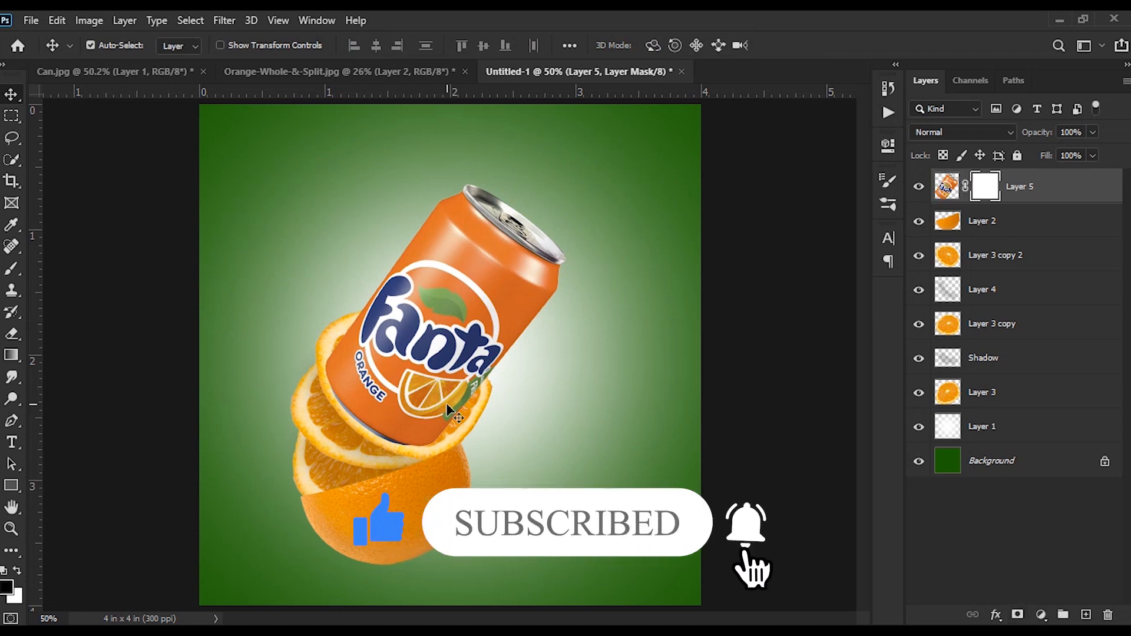
{"action": "key", "text": "b"}
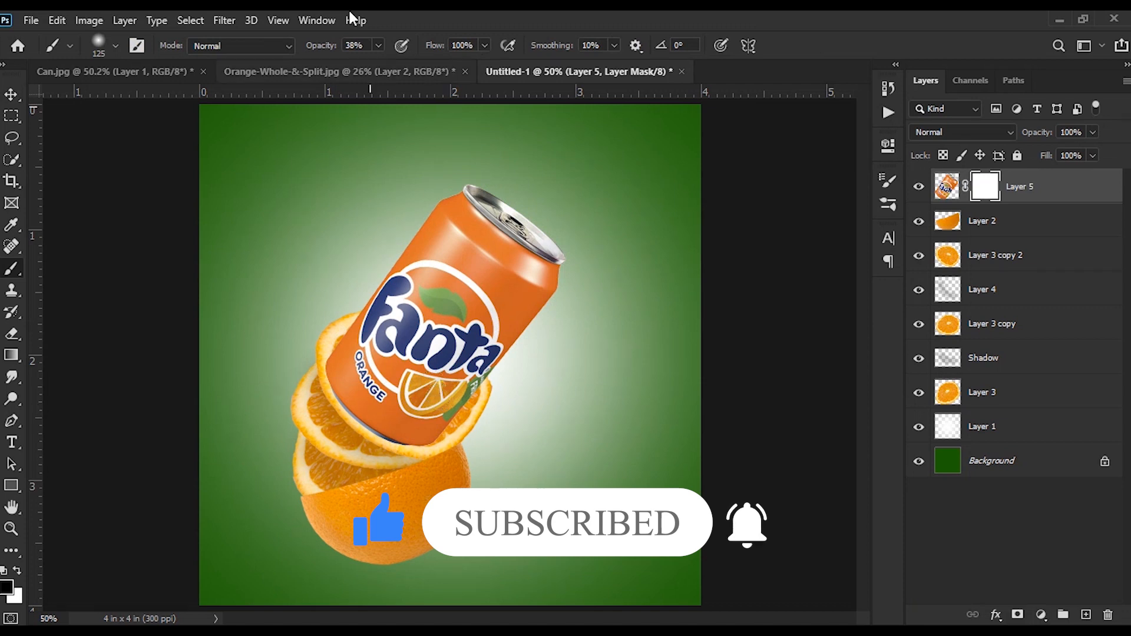
{"action": "left_click_drag", "start_coordinate": [311, 50], "coordinate": [347, 49]}
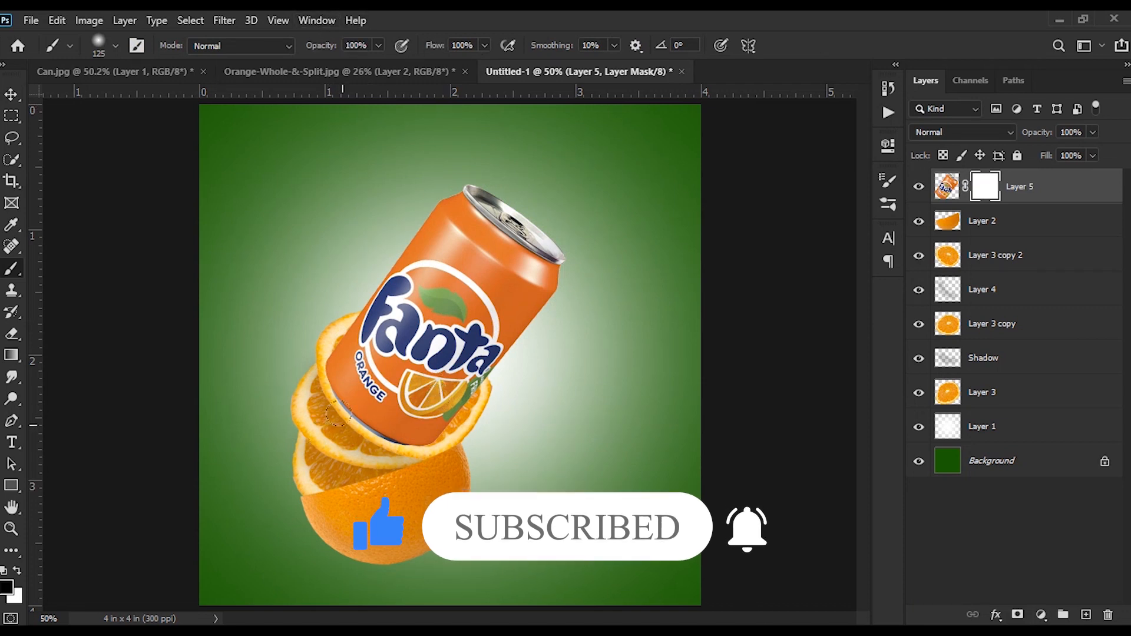
Try painting out the can's base on the mask with the soft brush, and refill the mask with white.
{"action": "mouse_move", "coordinate": [322, 364]}
{"action": "left_mouse_down"}
{"action": "mouse_move", "coordinate": [330, 399]}
{"action": "mouse_move", "coordinate": [318, 320]}
{"action": "mouse_move", "coordinate": [335, 392]}
{"action": "mouse_move", "coordinate": [397, 460]}
{"action": "mouse_move", "coordinate": [329, 390]}
{"action": "mouse_move", "coordinate": [398, 442]}
{"action": "mouse_move", "coordinate": [350, 408]}
{"action": "mouse_move", "coordinate": [427, 430]}
{"action": "mouse_move", "coordinate": [363, 402]}
{"action": "mouse_move", "coordinate": [329, 337]}
{"action": "mouse_move", "coordinate": [396, 432]}
{"action": "mouse_move", "coordinate": [451, 446]}
{"action": "mouse_move", "coordinate": [403, 426]}
{"action": "mouse_move", "coordinate": [418, 426]}
{"action": "mouse_move", "coordinate": [436, 434]}
{"action": "mouse_move", "coordinate": [364, 424]}
{"action": "mouse_move", "coordinate": [420, 438]}
{"action": "left_mouse_up"}
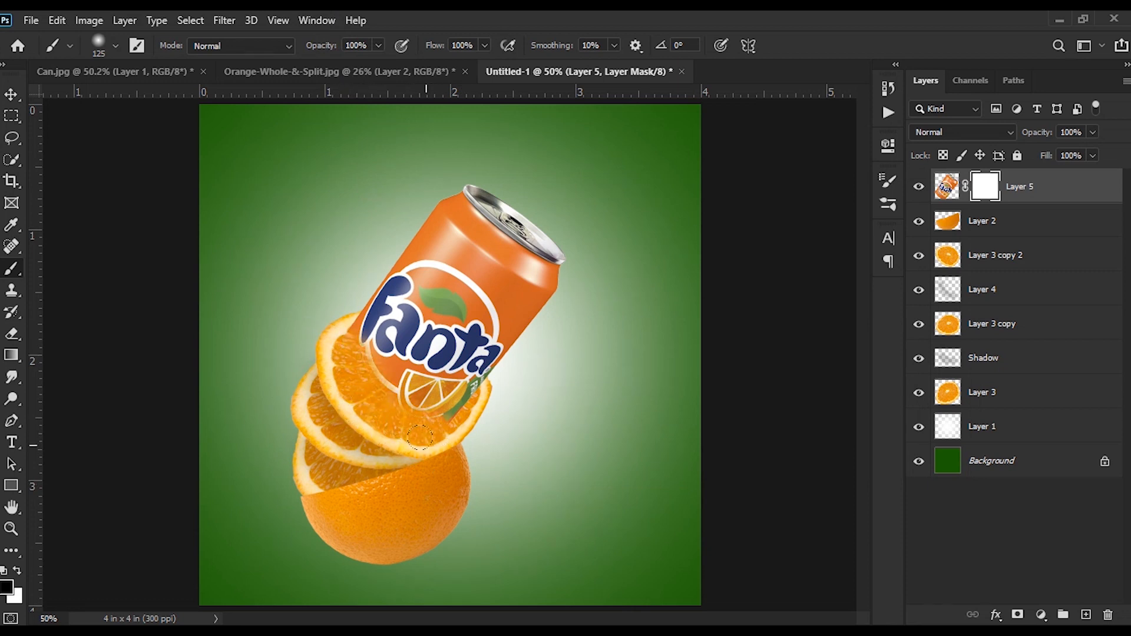
{"action": "key", "text": "ctrl+BackSpace"}
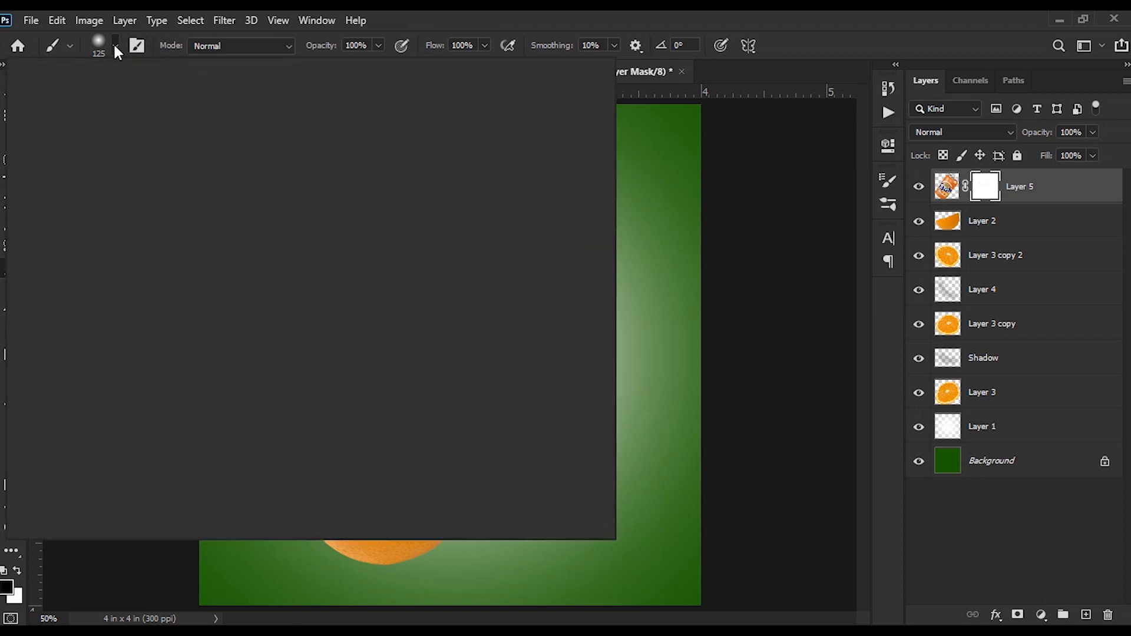
Increase the brush hardness and paint black on the can's mask to hide its base where it meets the front slice.
{"action": "left_click", "coordinate": [115, 46]}
{"action": "left_click_drag", "start_coordinate": [87, 139], "coordinate": [152, 142]}
{"action": "left_click", "coordinate": [487, 10]}
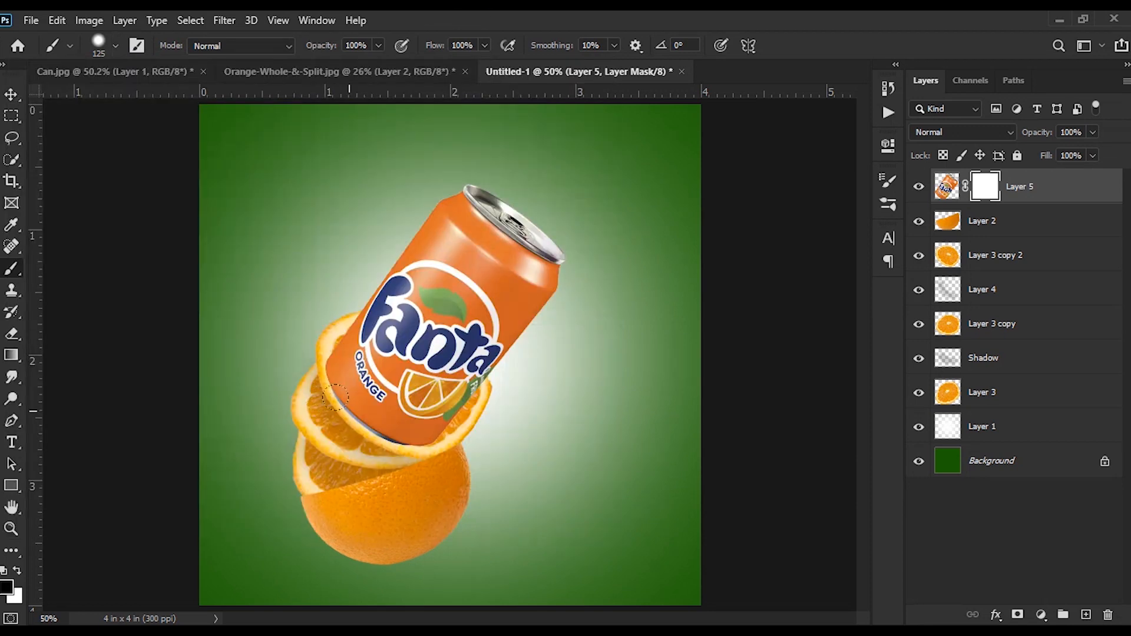
{"action": "left_click_drag", "start_coordinate": [335, 397], "coordinate": [313, 361]}
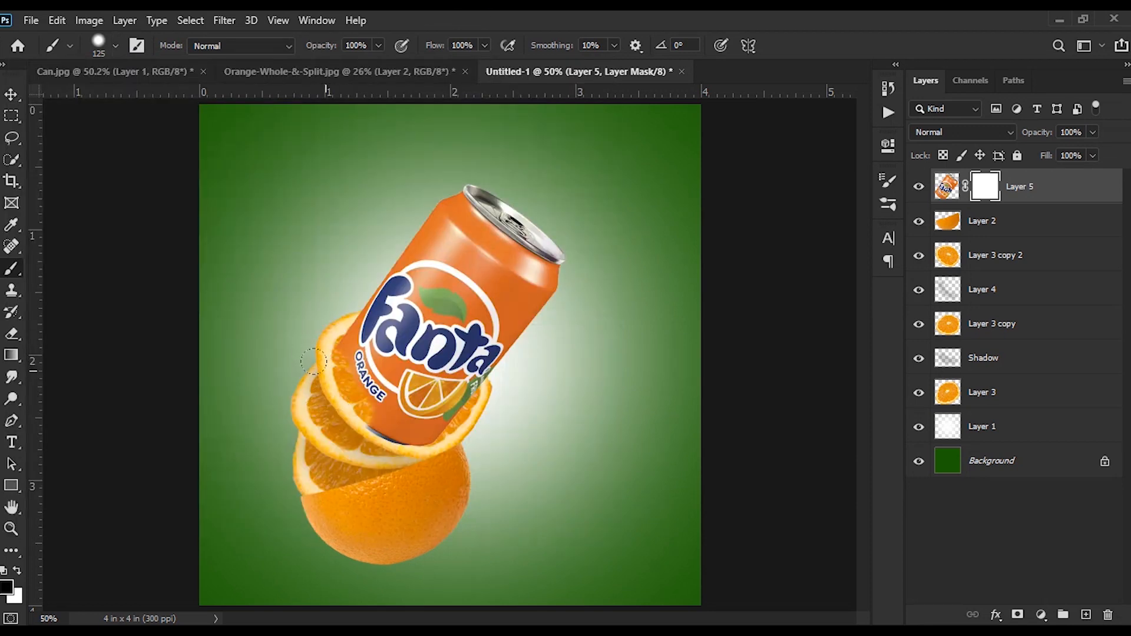
{"action": "mouse_move", "coordinate": [368, 425]}
{"action": "left_mouse_down"}
{"action": "mouse_move", "coordinate": [389, 433]}
{"action": "mouse_move", "coordinate": [383, 412]}
{"action": "mouse_move", "coordinate": [399, 441]}
{"action": "left_mouse_up"}
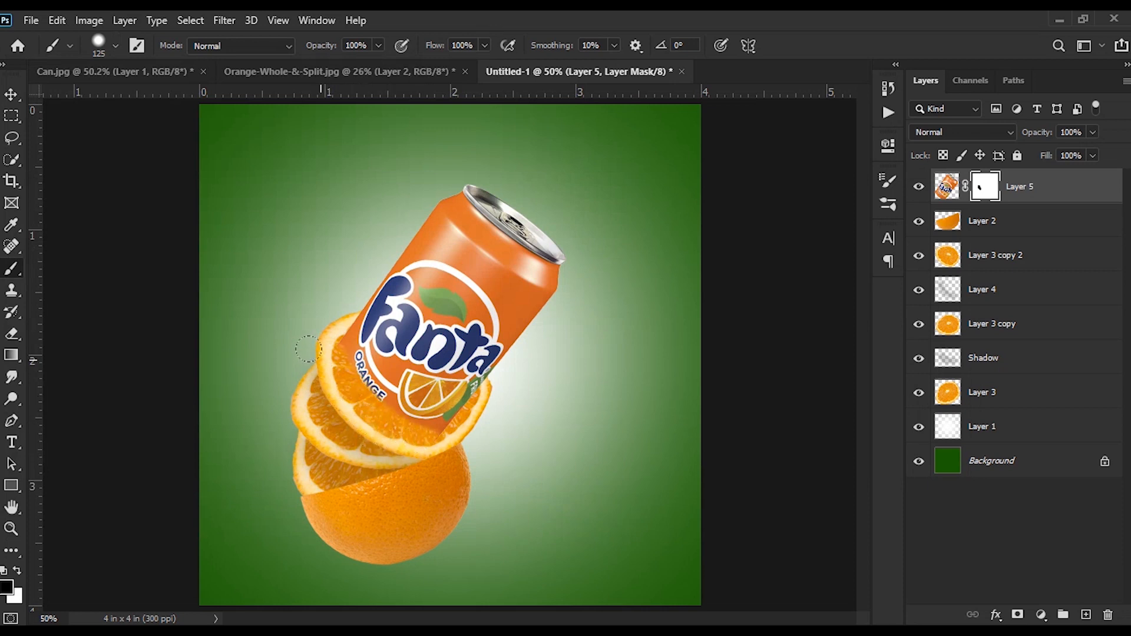
{"action": "mouse_move", "coordinate": [309, 353]}
{"action": "left_mouse_down"}
{"action": "mouse_move", "coordinate": [382, 409]}
{"action": "mouse_move", "coordinate": [308, 338]}
{"action": "mouse_move", "coordinate": [416, 403]}
{"action": "mouse_move", "coordinate": [365, 397]}
{"action": "mouse_move", "coordinate": [411, 416]}
{"action": "left_mouse_up"}
{"action": "mouse_move", "coordinate": [313, 316]}
{"action": "left_mouse_down"}
{"action": "mouse_move", "coordinate": [349, 348]}
{"action": "mouse_move", "coordinate": [357, 385]}
{"action": "left_mouse_up"}
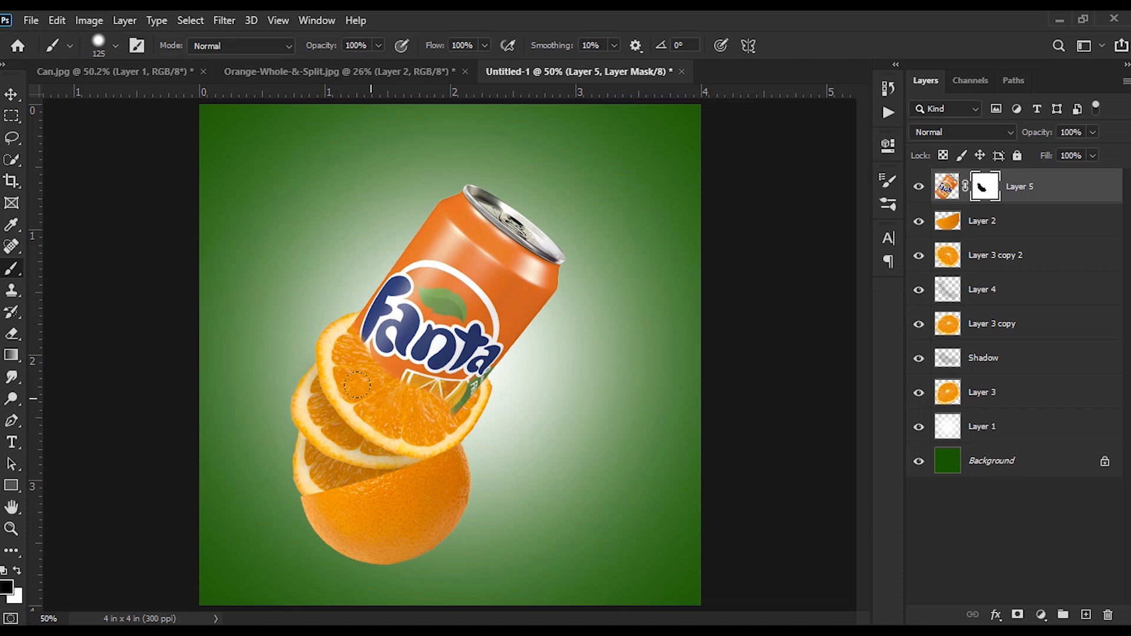
Paint white on the mask to restore the can's lower label and body, leaving only the bottom rim hidden behind the slice.
{"action": "key", "text": "x"}
{"action": "mouse_move", "coordinate": [360, 339]}
{"action": "left_mouse_down"}
{"action": "mouse_move", "coordinate": [377, 383]}
{"action": "mouse_move", "coordinate": [437, 395]}
{"action": "mouse_move", "coordinate": [383, 403]}
{"action": "mouse_move", "coordinate": [412, 427]}
{"action": "mouse_move", "coordinate": [437, 413]}
{"action": "left_mouse_up"}
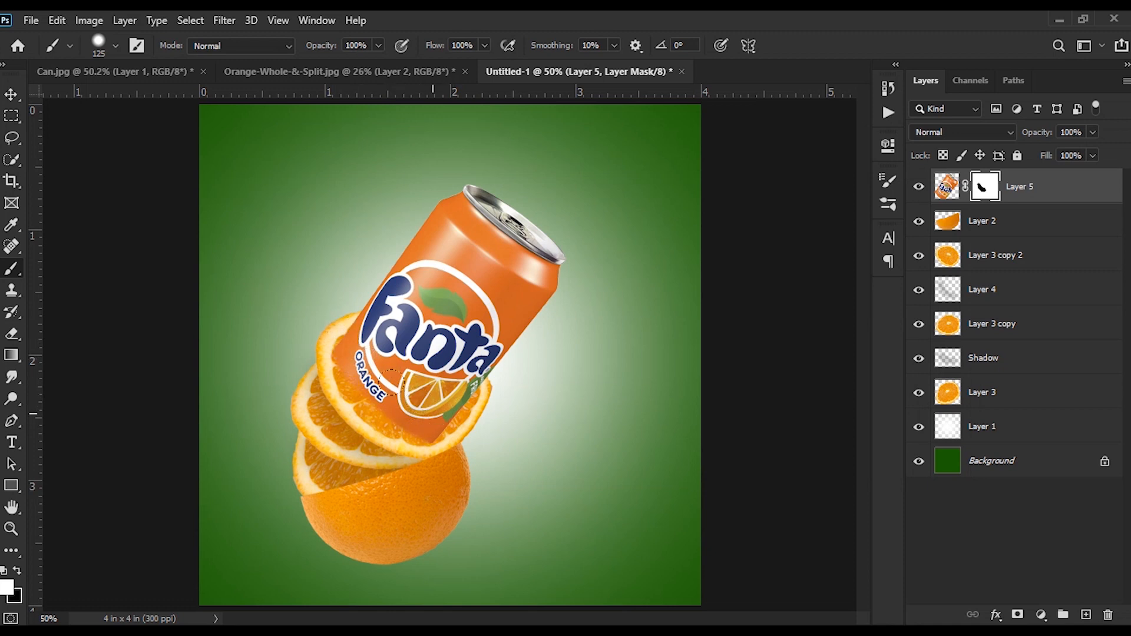
{"action": "mouse_move", "coordinate": [439, 410]}
{"action": "left_mouse_down"}
{"action": "mouse_move", "coordinate": [395, 400]}
{"action": "mouse_move", "coordinate": [376, 380]}
{"action": "left_mouse_up"}
{"action": "key", "text": "v"}
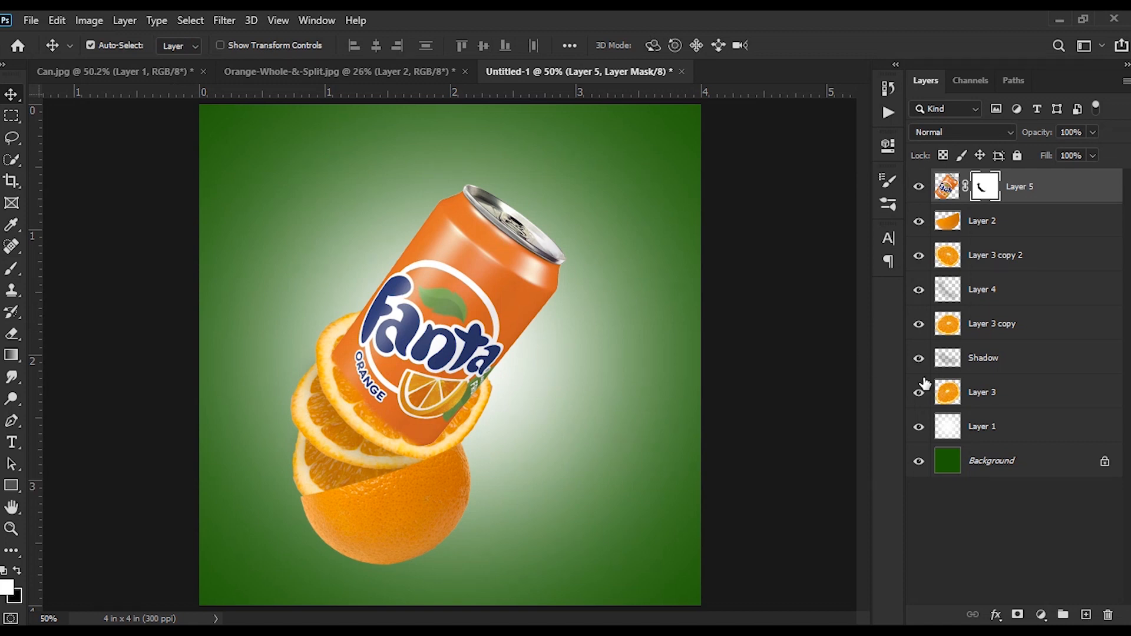
Group the layers from Layer 3 through Layer 2 and name the group Orange.
{"action": "left_click", "coordinate": [1031, 396]}
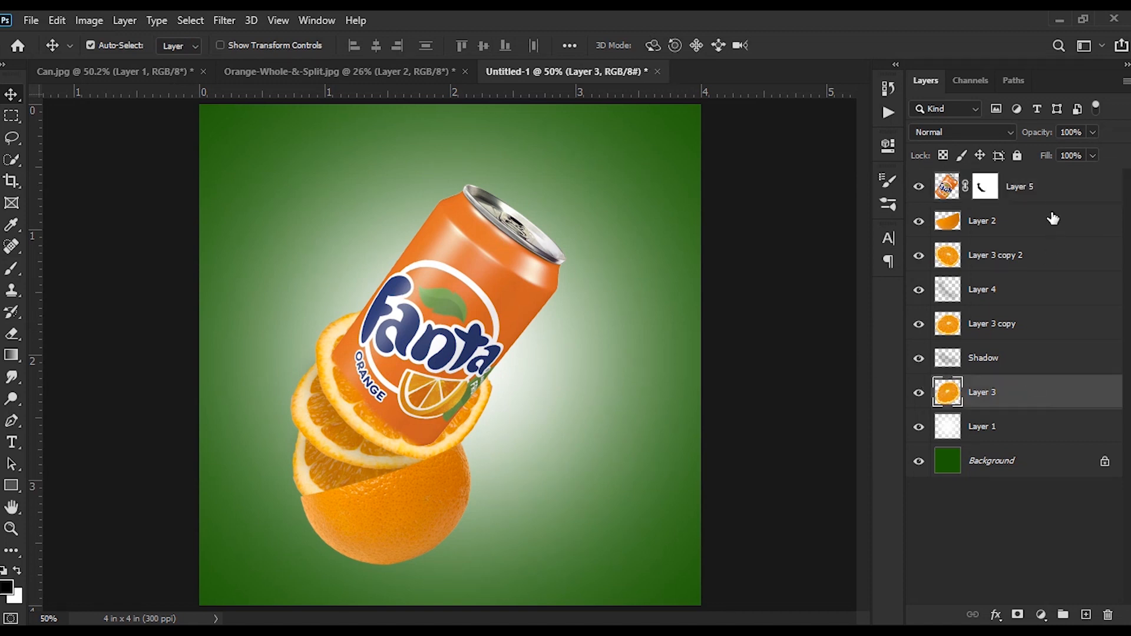
{"action": "left_click", "coordinate": [1053, 220], "text": "shift"}
{"action": "key", "text": "ctrl+g"}
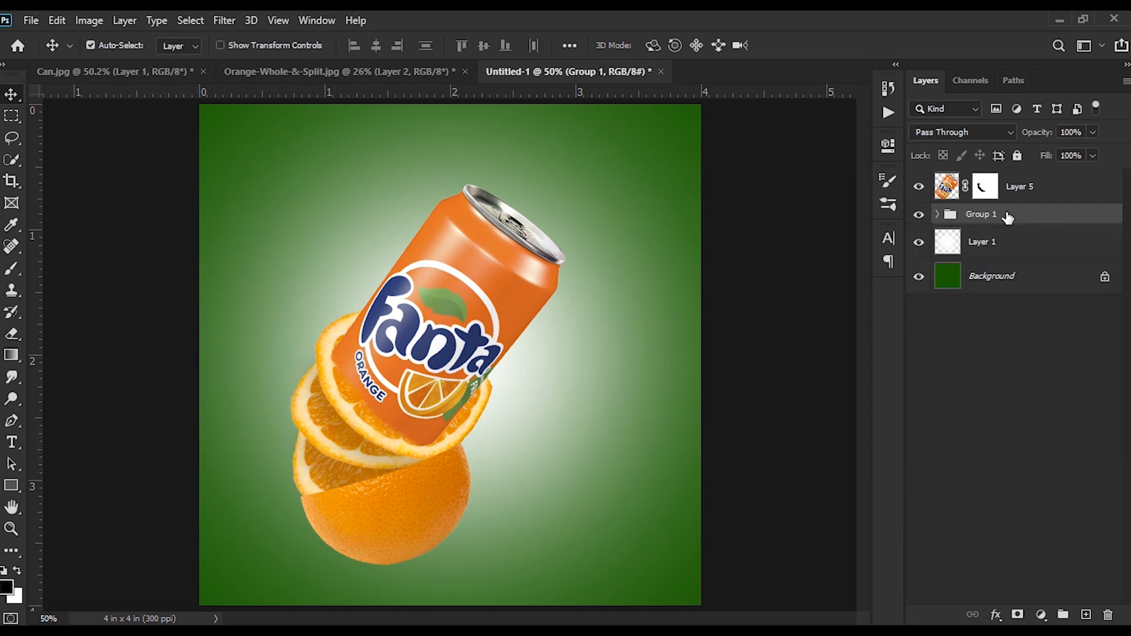
{"action": "double_click", "coordinate": [985, 214]}
{"action": "type", "text": "Orange"}
{"action": "key", "text": "Return"}
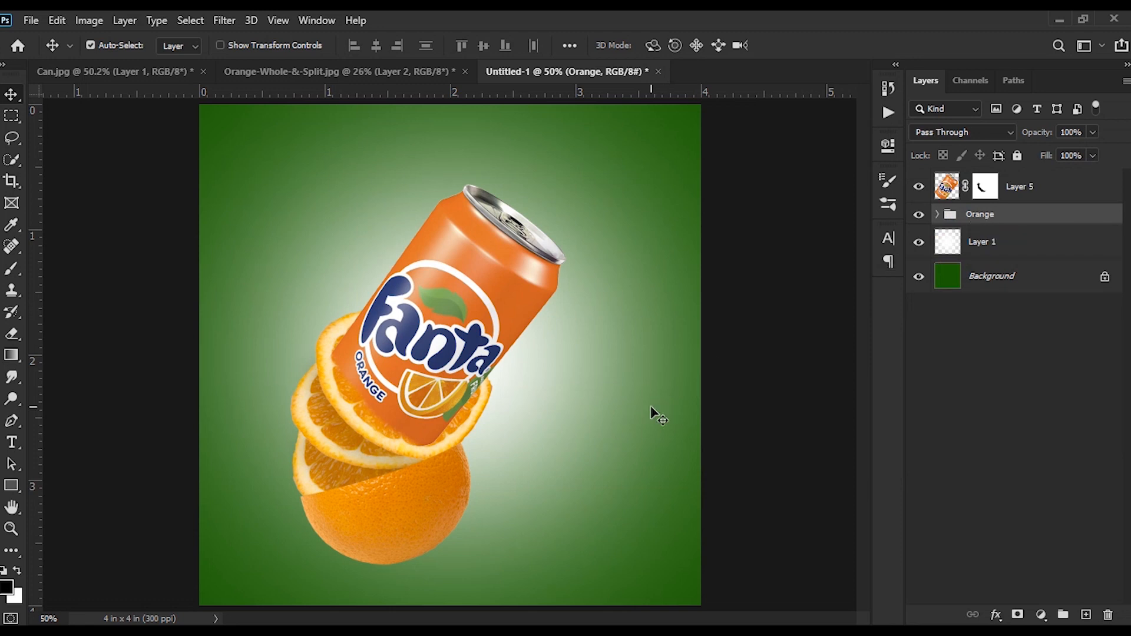
Paint black on the can's layer mask to hide its remaining bottom edge behind the front slice, and reduce the brush hardness to 0%.
{"action": "key", "text": "b"}
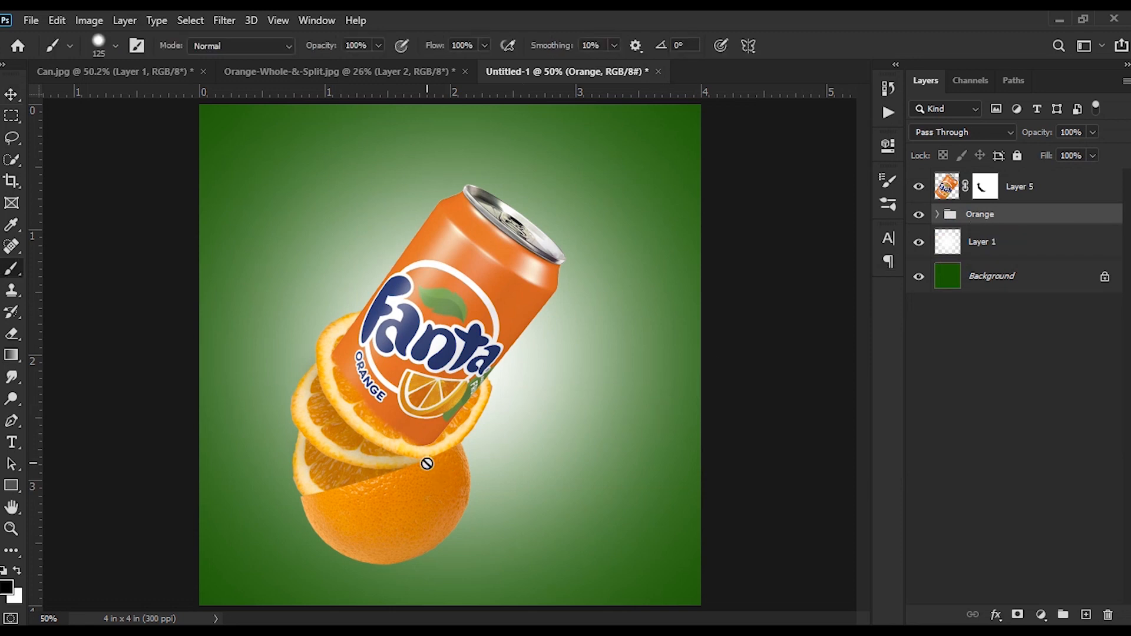
{"action": "left_click", "coordinate": [985, 187]}
{"action": "key", "text": "x"}
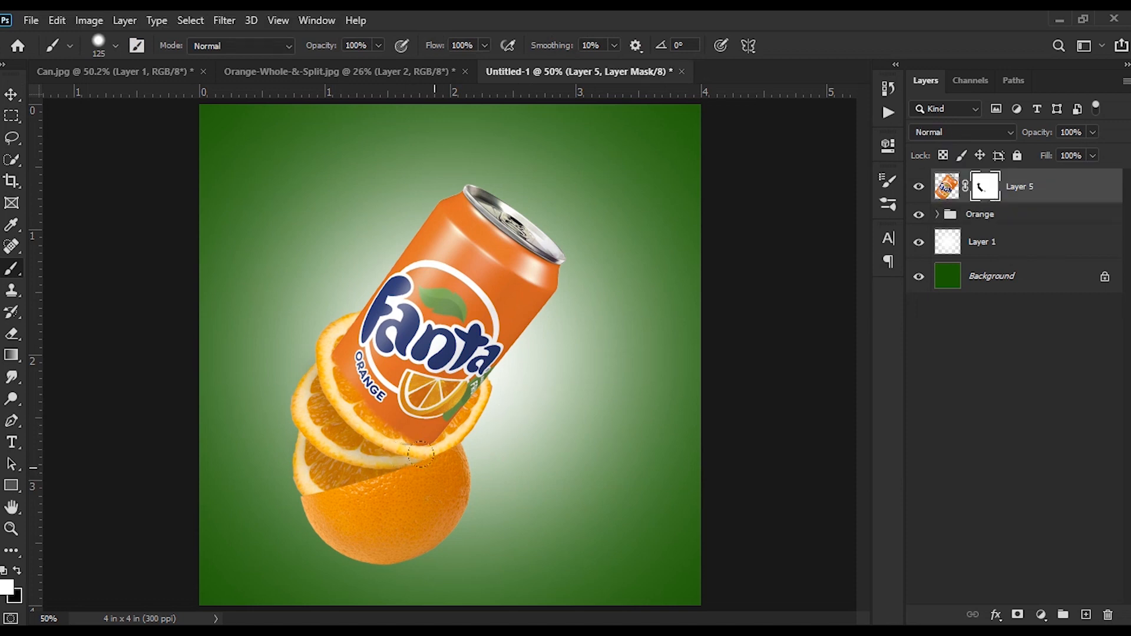
{"action": "key", "text": "x"}
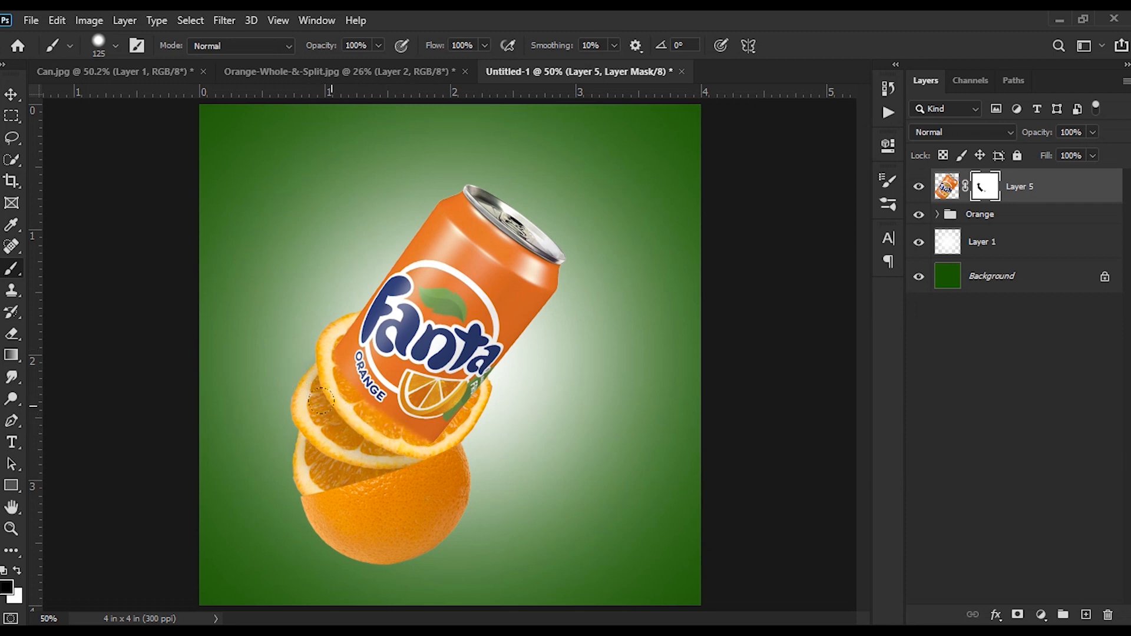
{"action": "left_click_drag", "start_coordinate": [410, 457], "coordinate": [435, 460]}
{"action": "key", "text": "x"}
{"action": "left_click", "coordinate": [116, 47]}
{"action": "left_click_drag", "start_coordinate": [130, 137], "coordinate": [52, 133]}
{"action": "key", "text": "Return"}
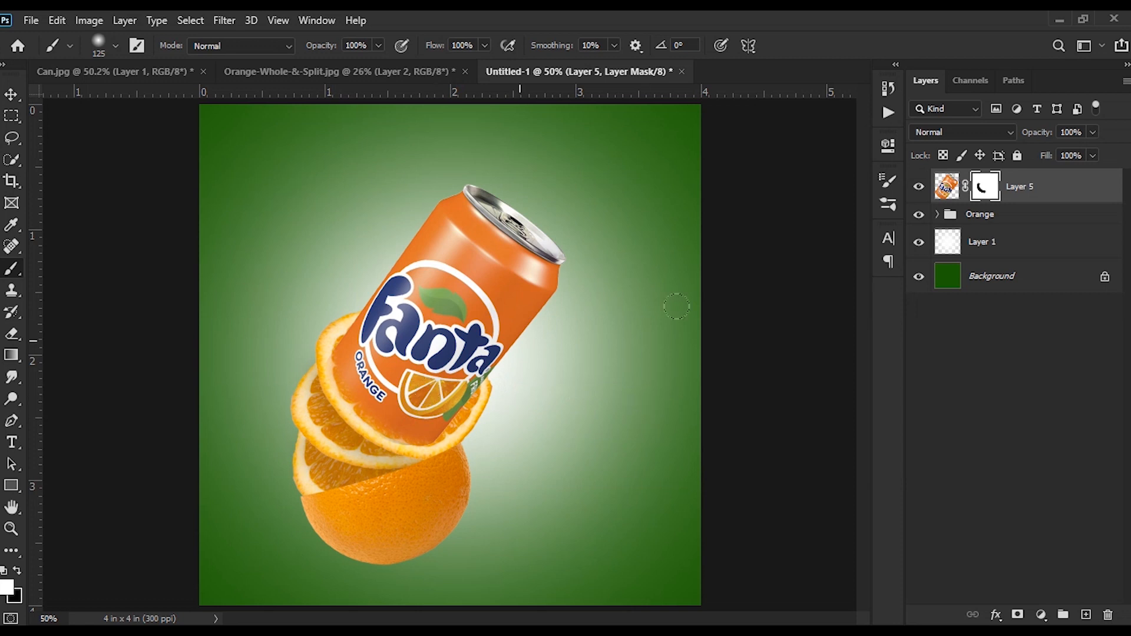
Warp the right side of the front orange slice, Layer 3 copy 2 in the Orange group, slightly outward, and reselect the can layer.
{"action": "left_click", "coordinate": [943, 216]}
{"action": "key", "text": "v"}
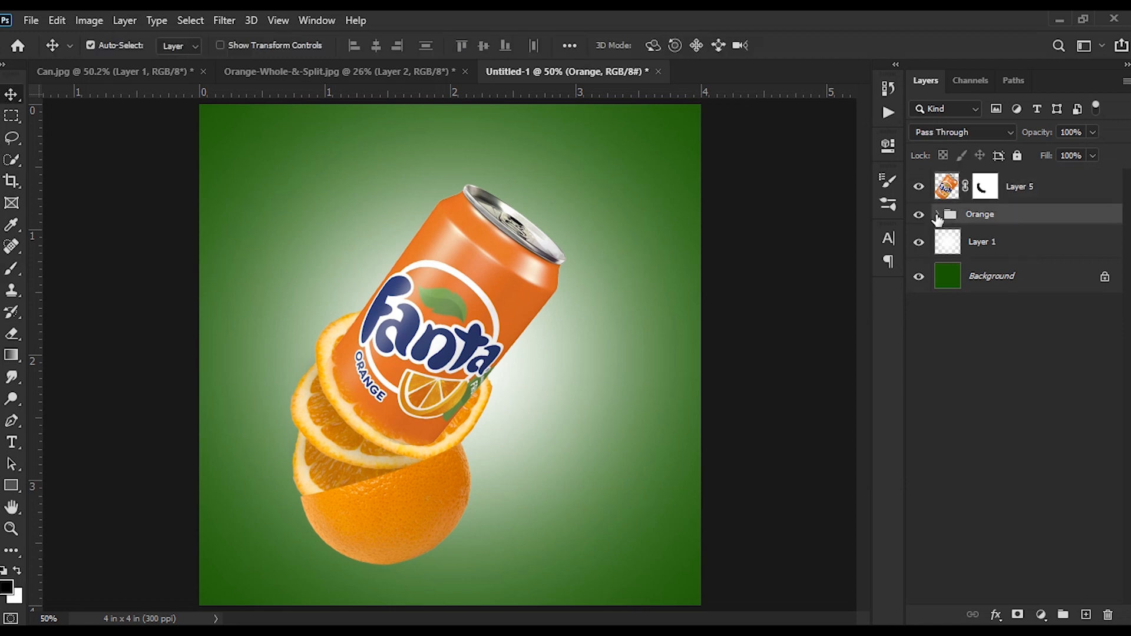
{"action": "left_click", "coordinate": [1039, 191]}
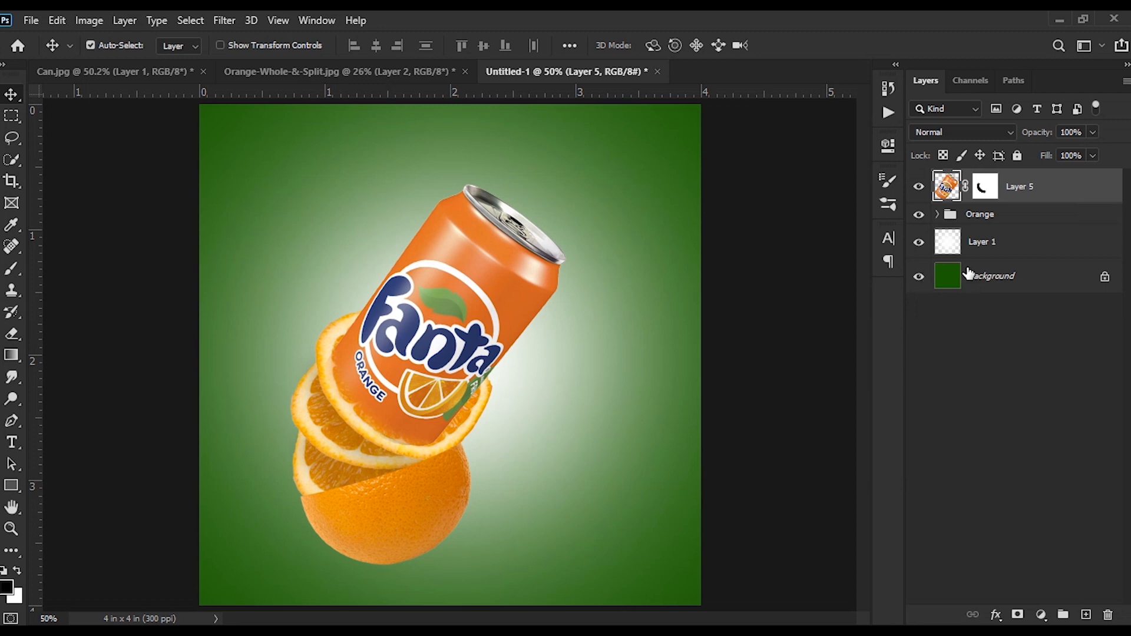
{"action": "left_click", "coordinate": [937, 215]}
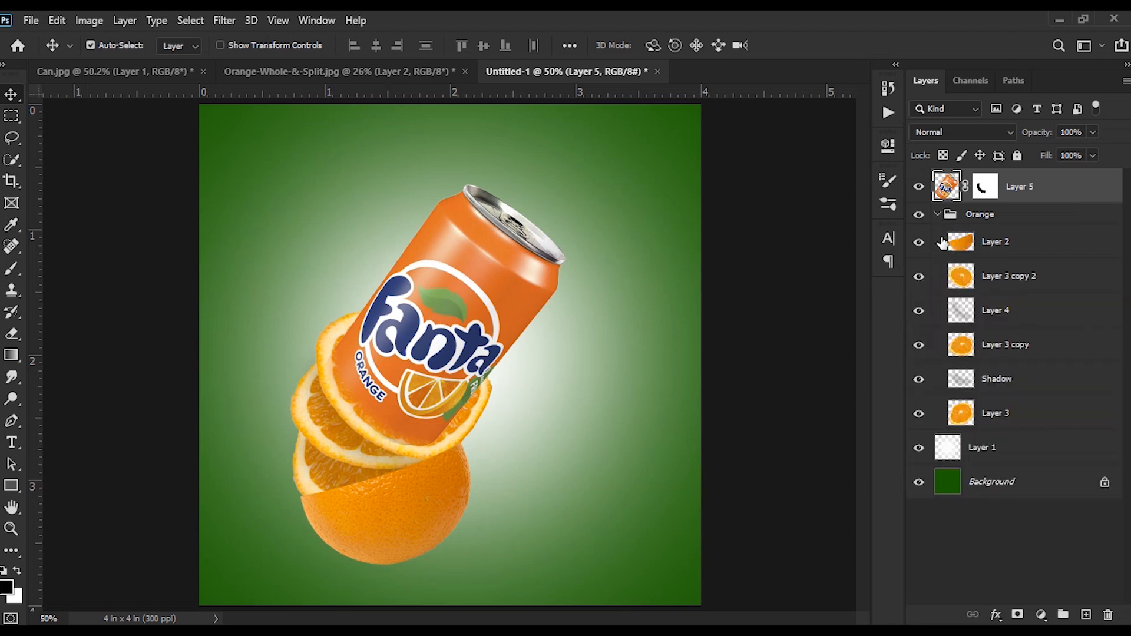
{"action": "left_click", "coordinate": [918, 279]}
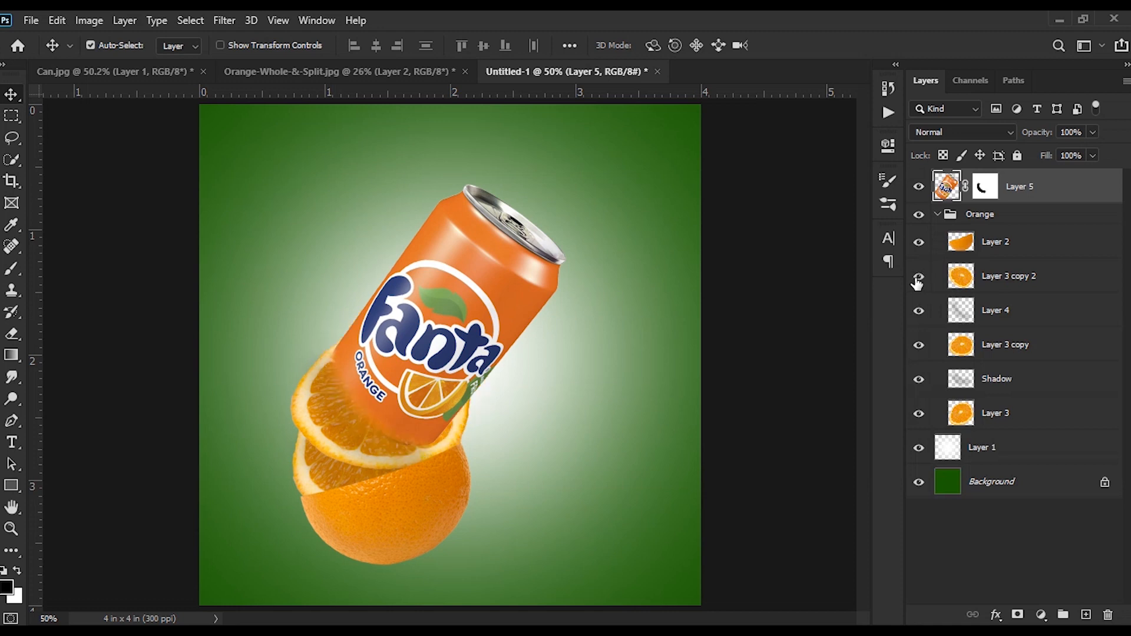
{"action": "left_click", "coordinate": [917, 280]}
{"action": "left_click", "coordinate": [996, 281]}
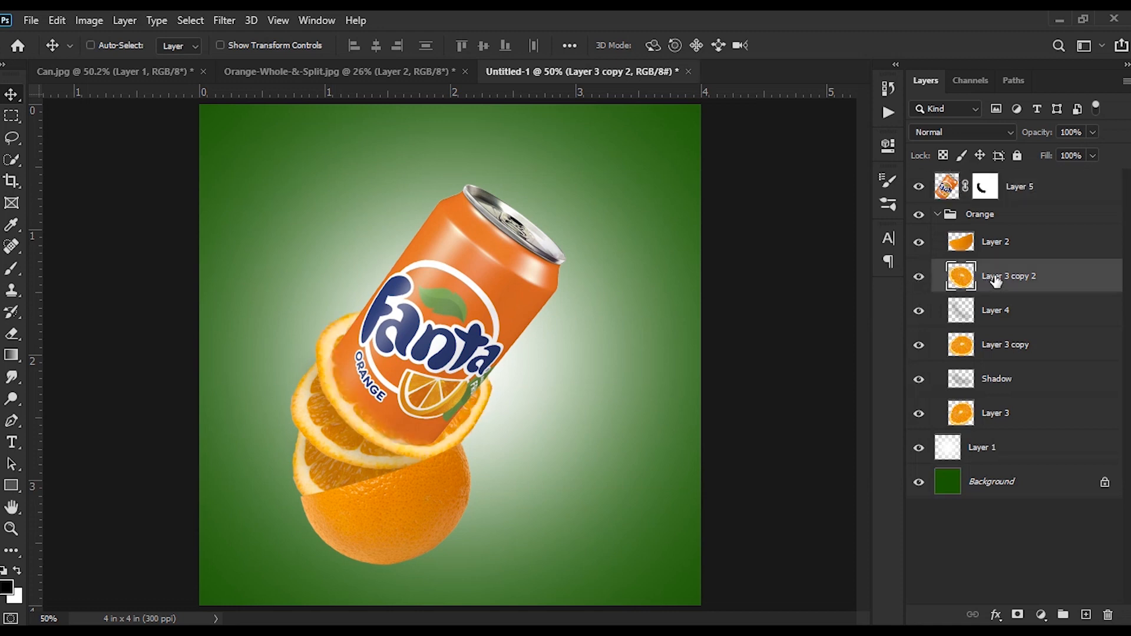
{"action": "key", "text": "ctrl+t"}
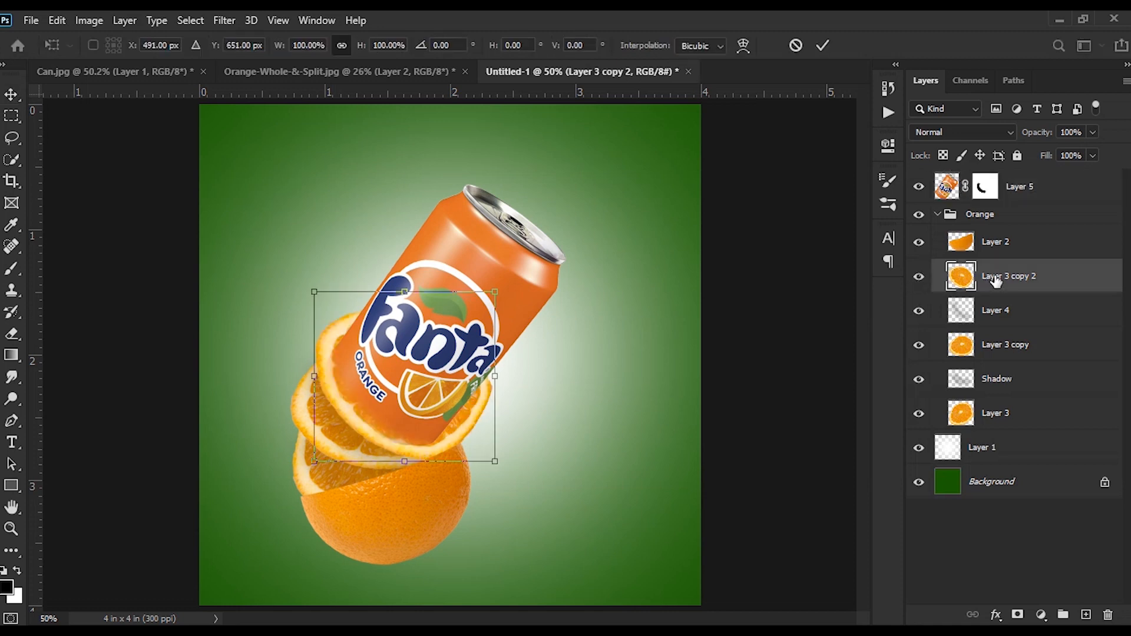
{"action": "left_click", "coordinate": [744, 45]}
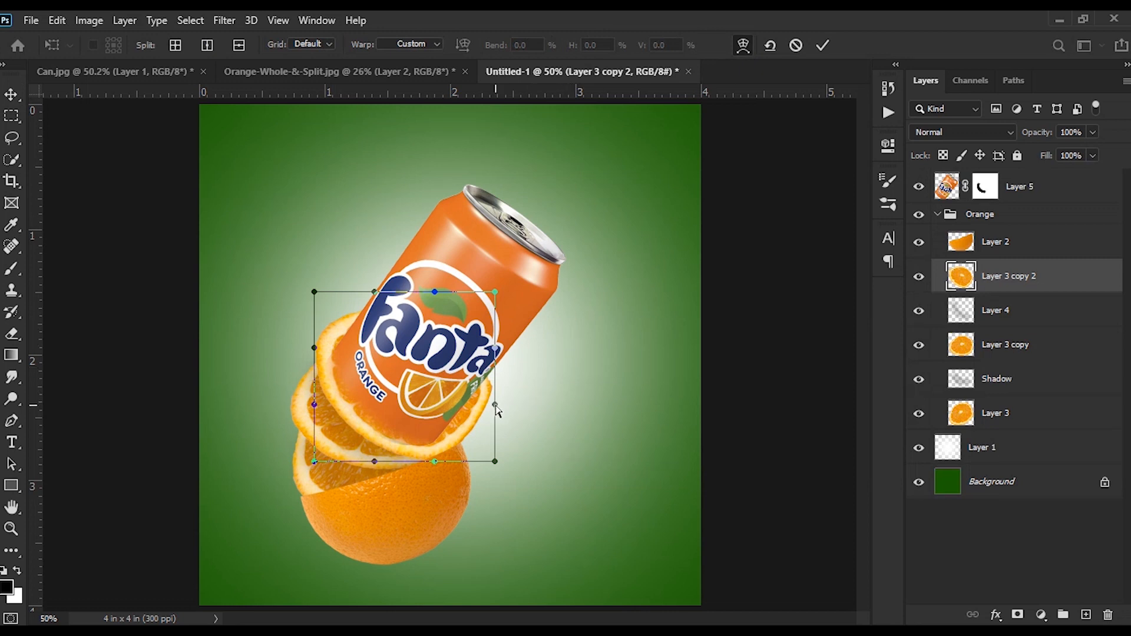
{"action": "left_click_drag", "start_coordinate": [498, 408], "coordinate": [503, 413]}
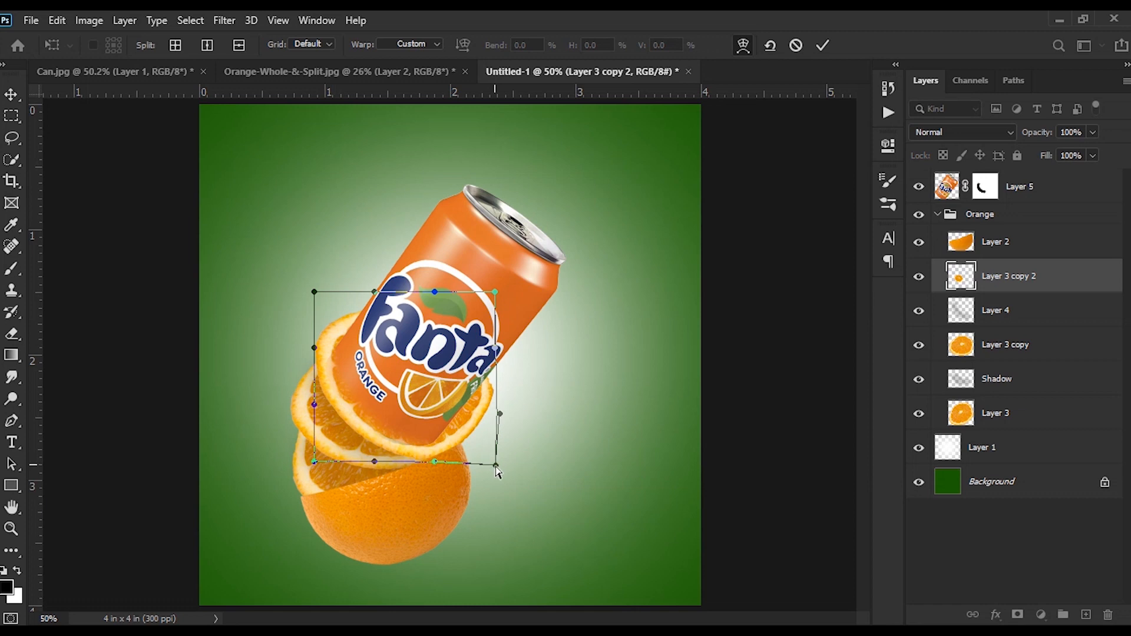
{"action": "left_click_drag", "start_coordinate": [495, 461], "coordinate": [492, 467]}
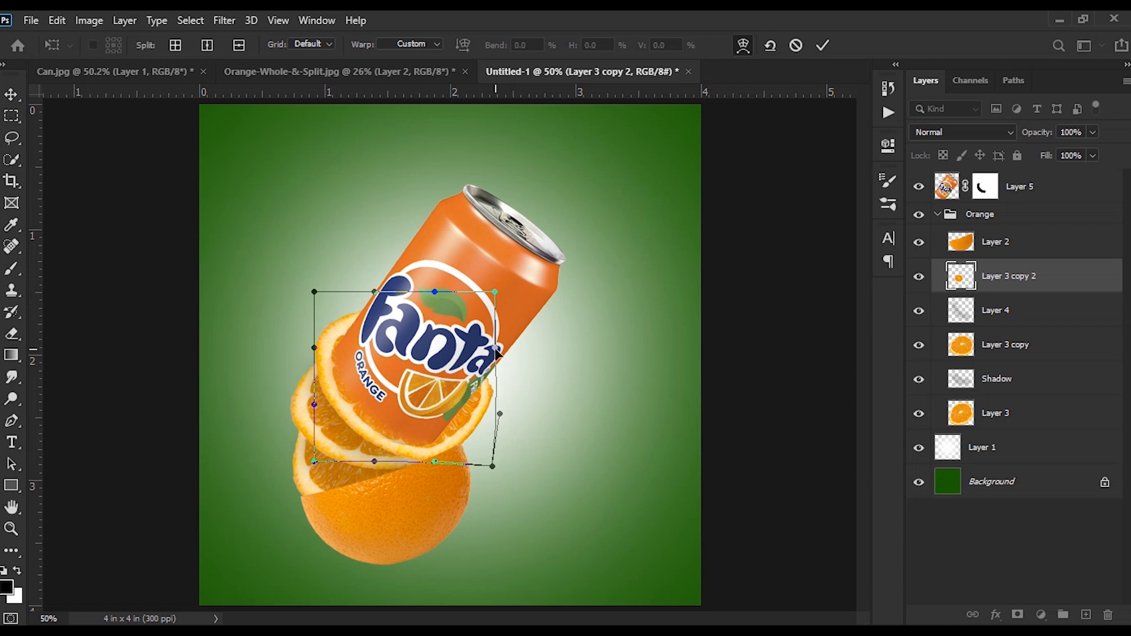
{"action": "left_click_drag", "start_coordinate": [497, 354], "coordinate": [490, 353]}
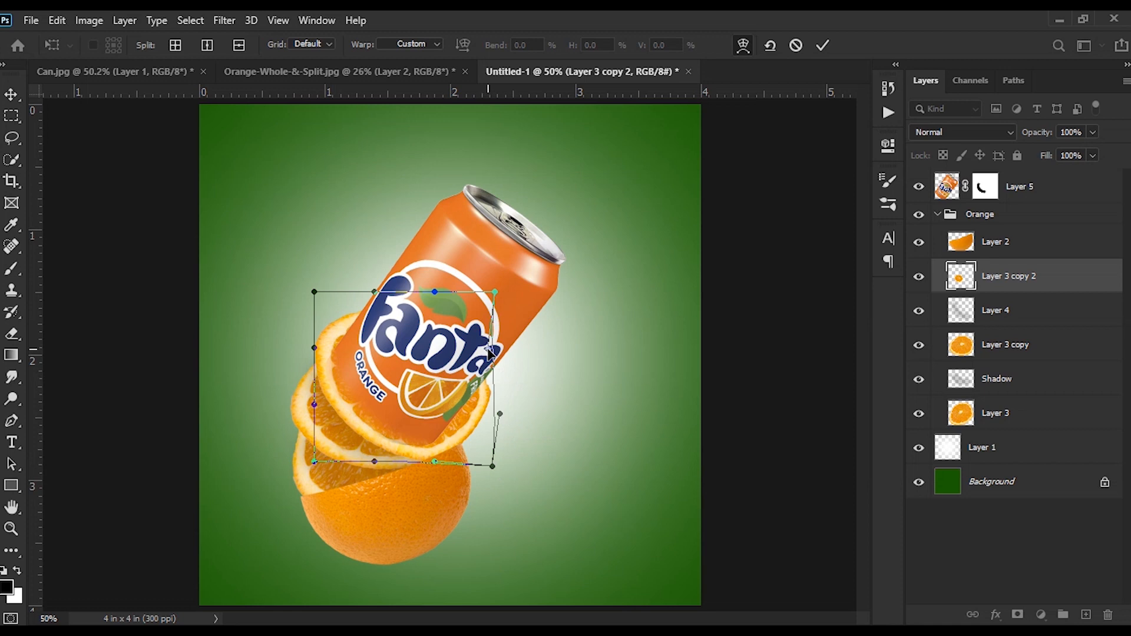
{"action": "key", "text": "Return"}
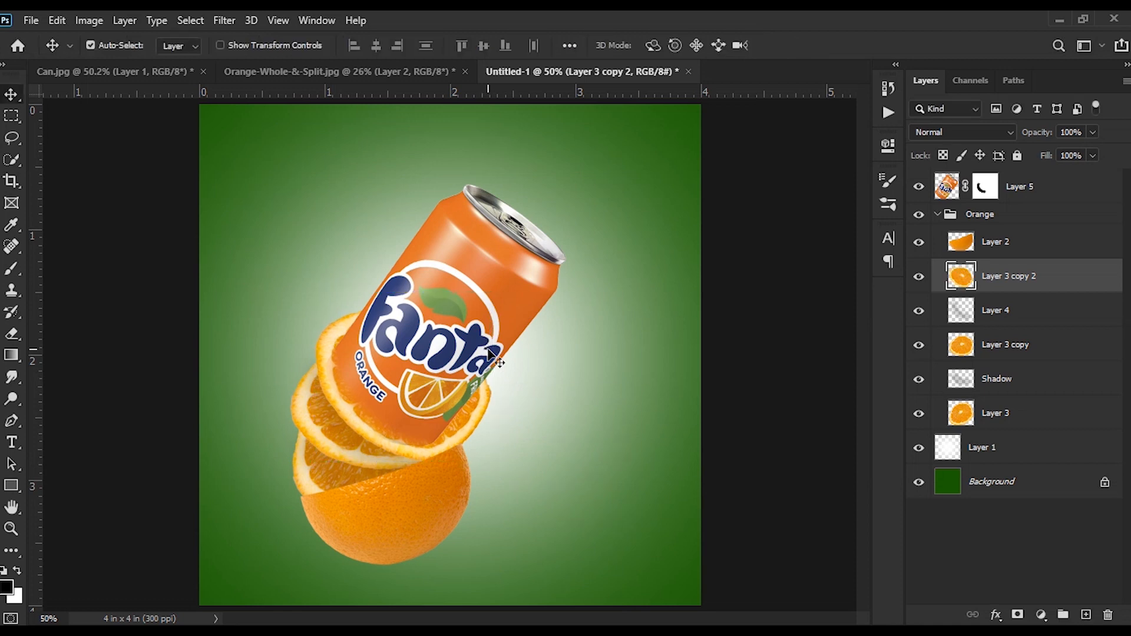
{"action": "left_click", "coordinate": [937, 216]}
{"action": "left_click", "coordinate": [1025, 198]}
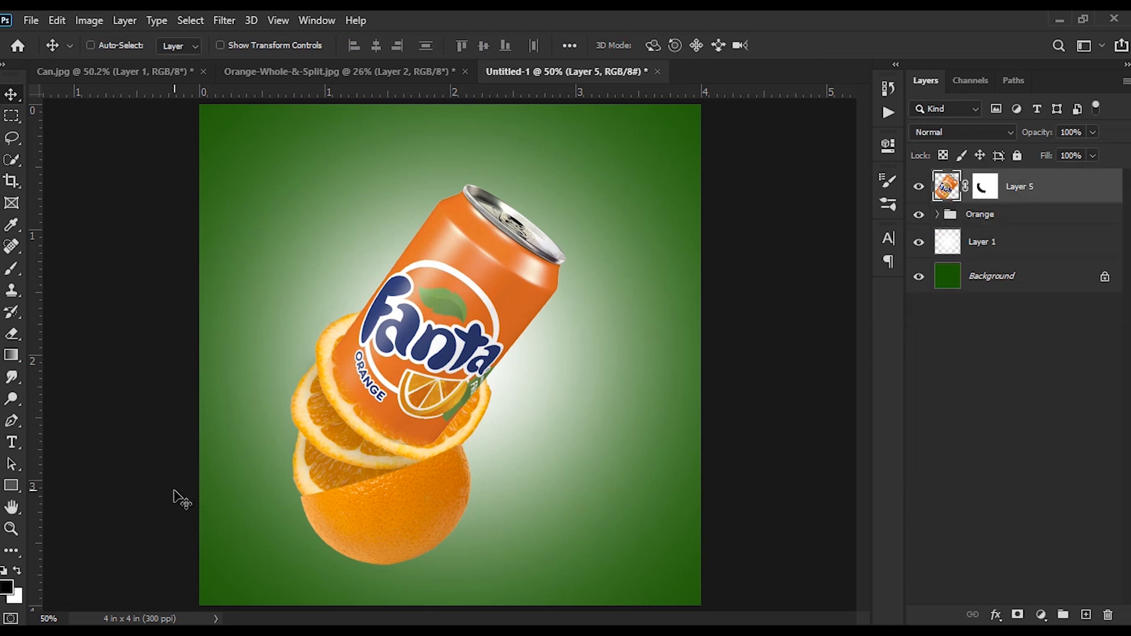
{"action": "key", "text": "ctrl+shift+n"}
{"action": "key", "text": "Return"}
{"action": "key", "text": "b"}
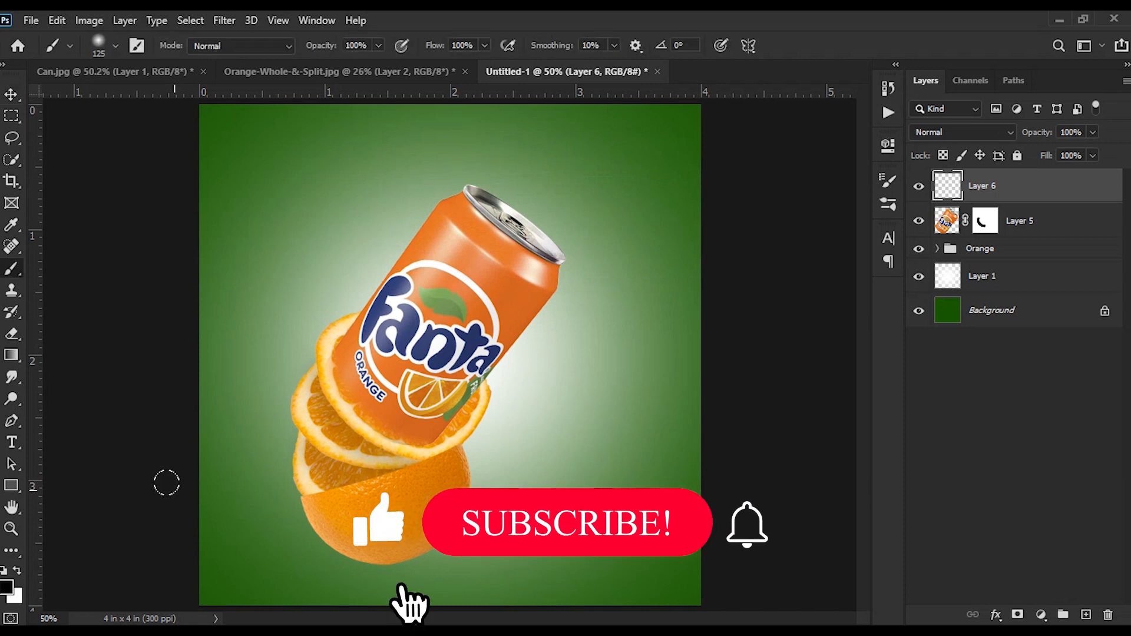
{"action": "left_click", "coordinate": [115, 47]}
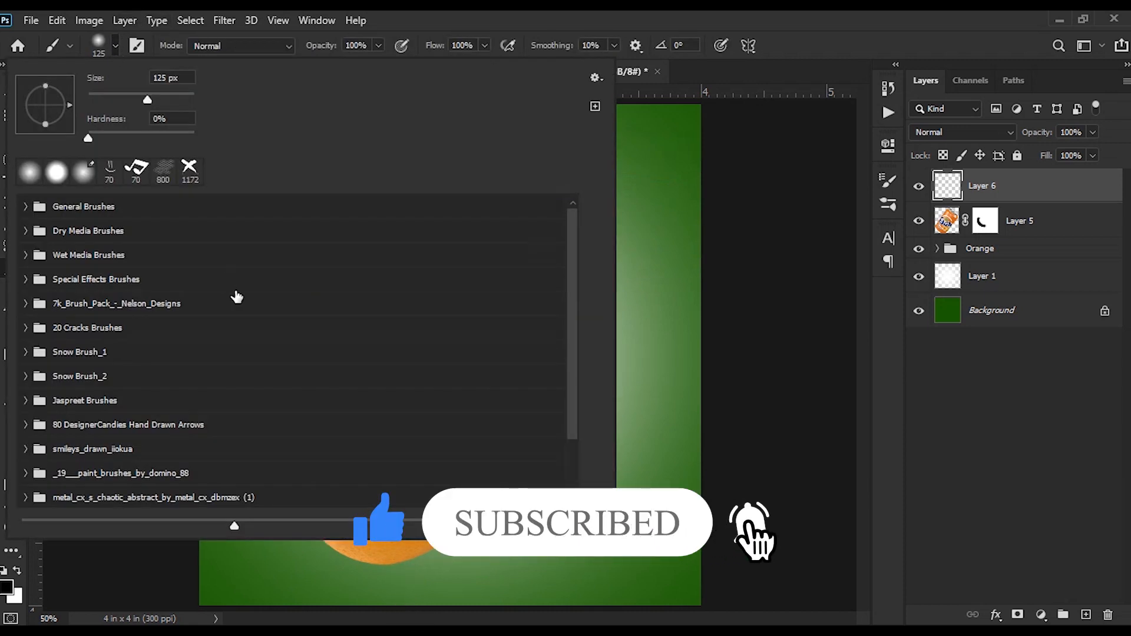
{"action": "scroll", "coordinate": [237, 297], "scroll_direction": "down", "scroll_amount": 1}
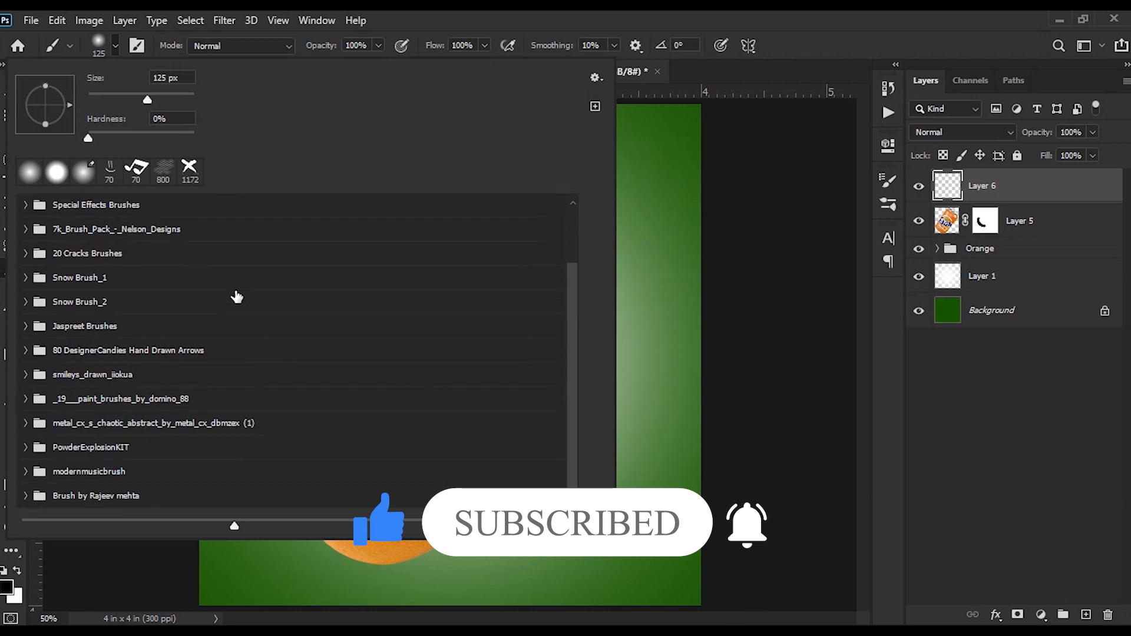
{"action": "scroll", "coordinate": [236, 296], "scroll_direction": "up", "scroll_amount": 1}
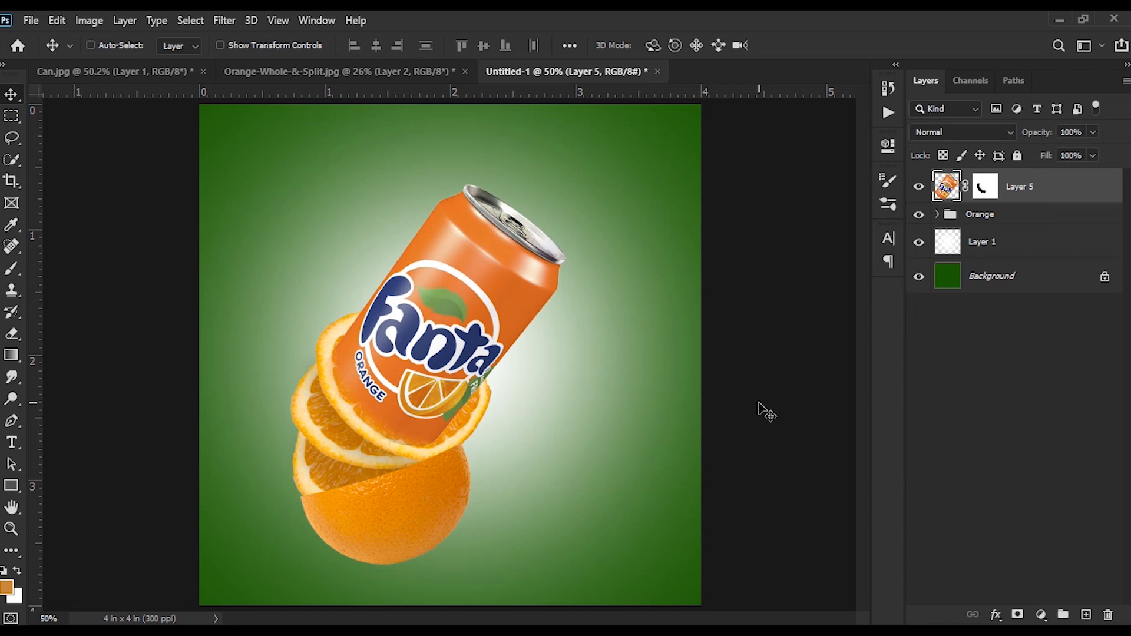
Create a new layer above the can and set the foreground color to a paler orange based on a sample from the half orange.
{"action": "key", "text": "ctrl+shift+n"}
{"action": "key", "text": "Return"}
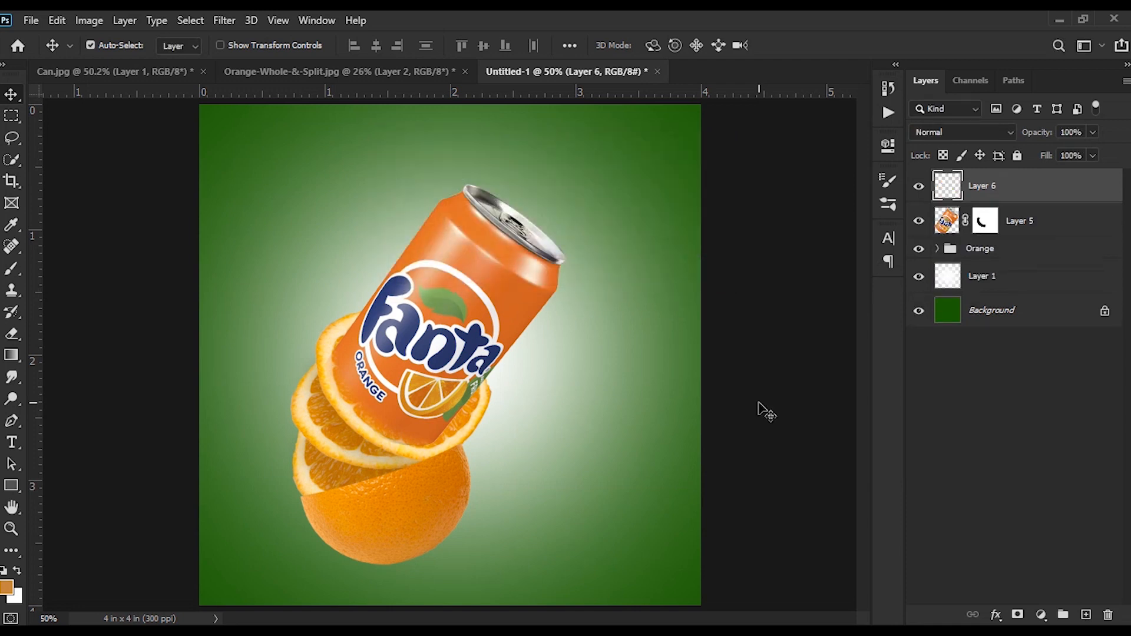
{"action": "left_click", "coordinate": [6, 587]}
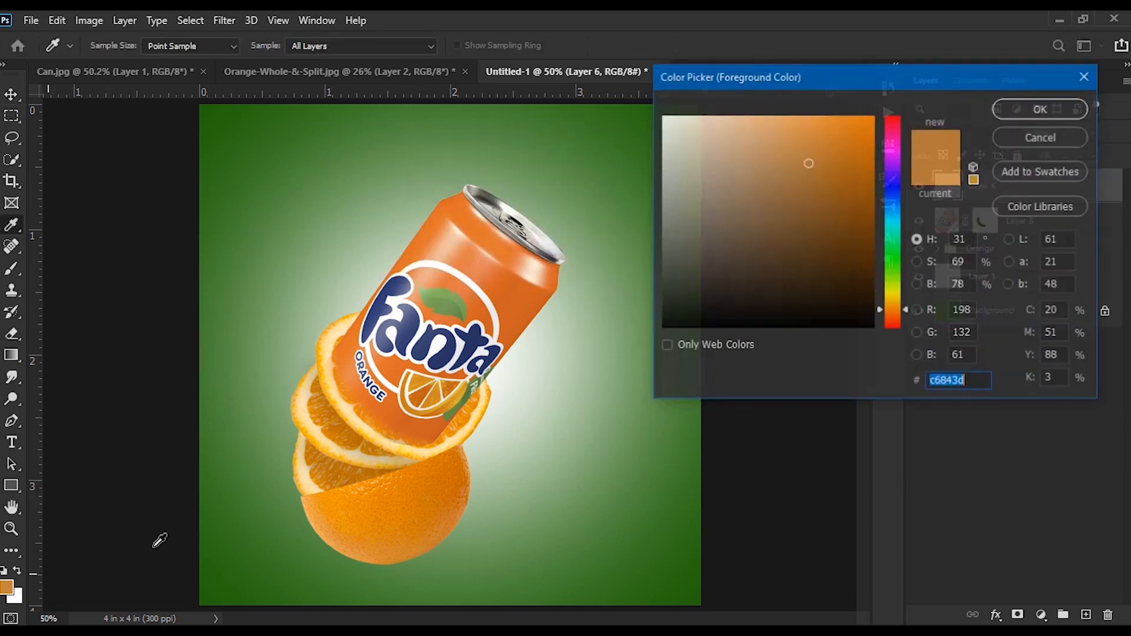
{"action": "left_click", "coordinate": [419, 495]}
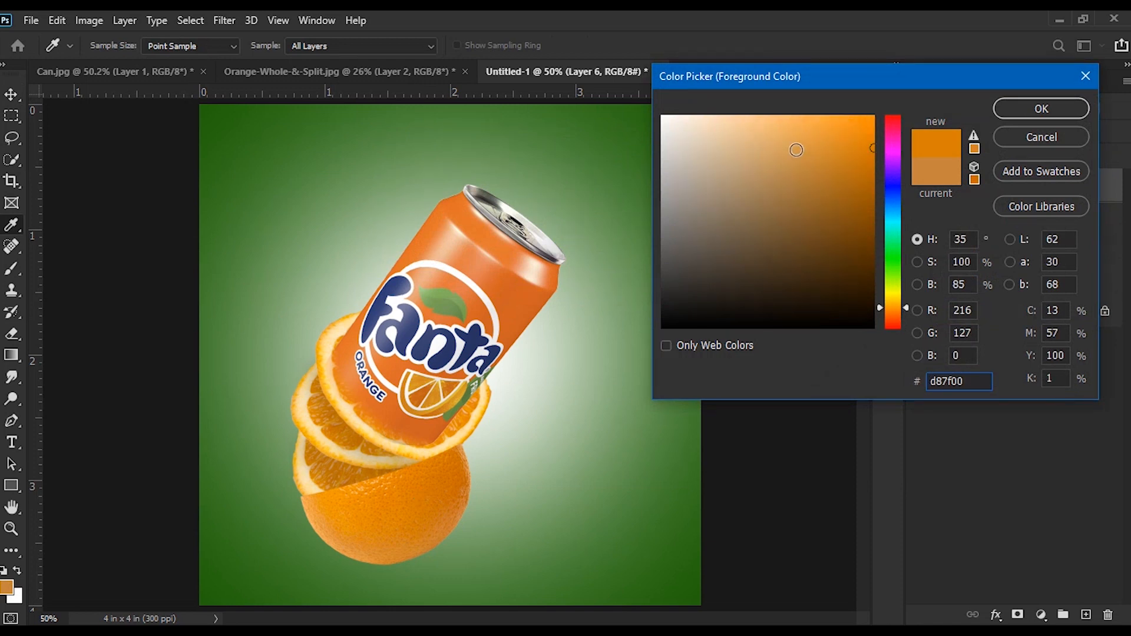
{"action": "left_click_drag", "start_coordinate": [797, 149], "coordinate": [766, 154]}
{"action": "left_click", "coordinate": [1041, 110]}
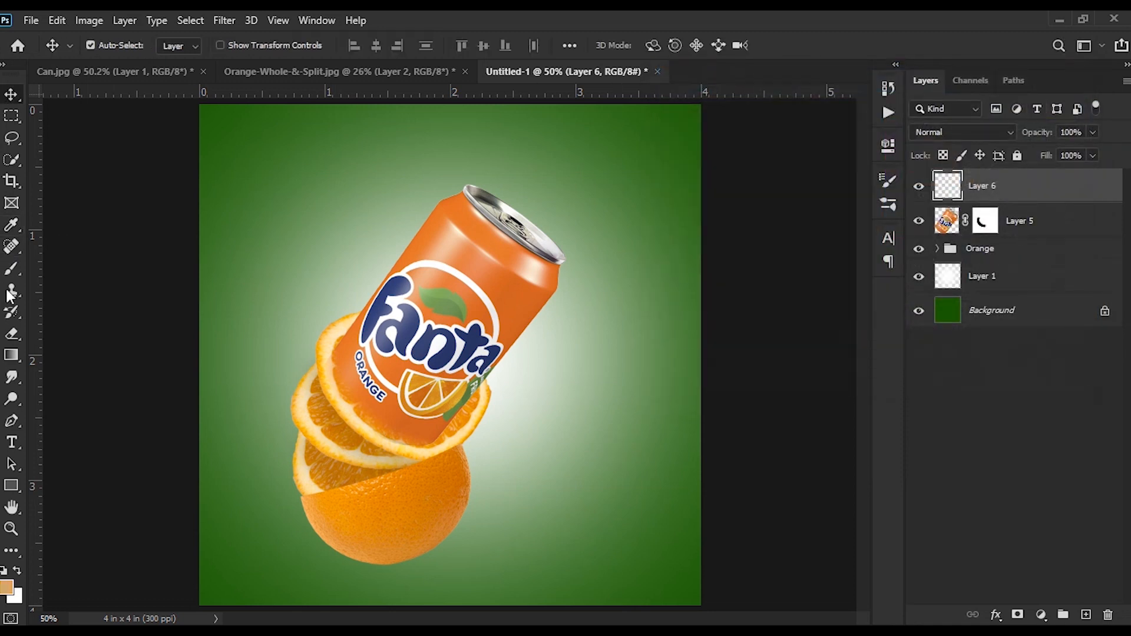
Choose the Splash 6 brush from the Free Water Splash photoshop Brushes set for the Brush tool.
{"action": "left_click", "coordinate": [11, 270]}
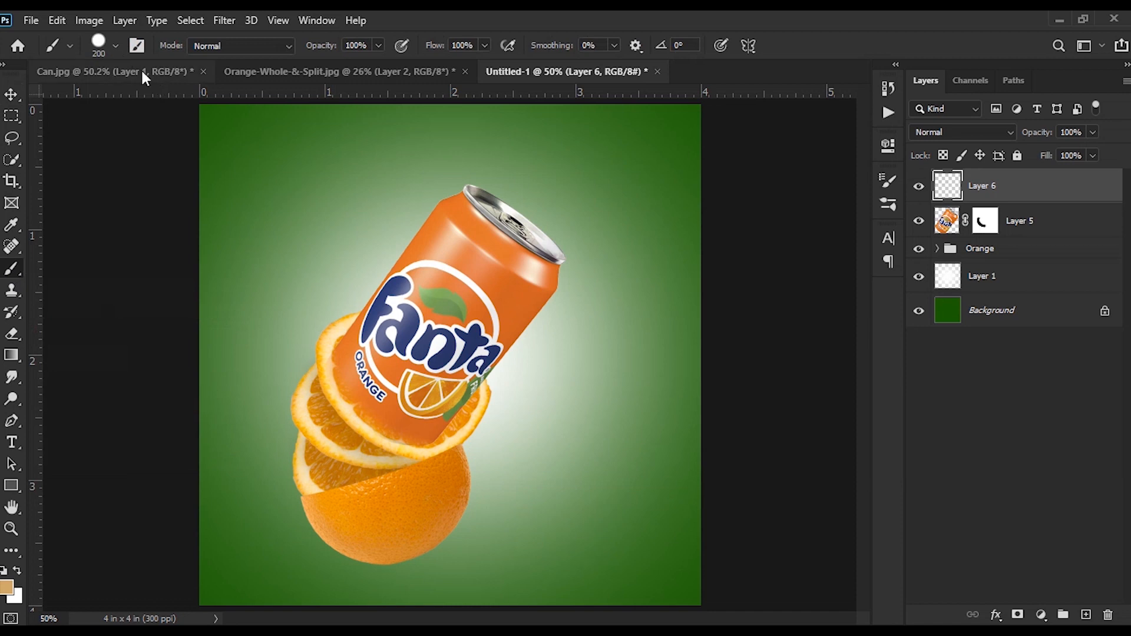
{"action": "left_click", "coordinate": [116, 47]}
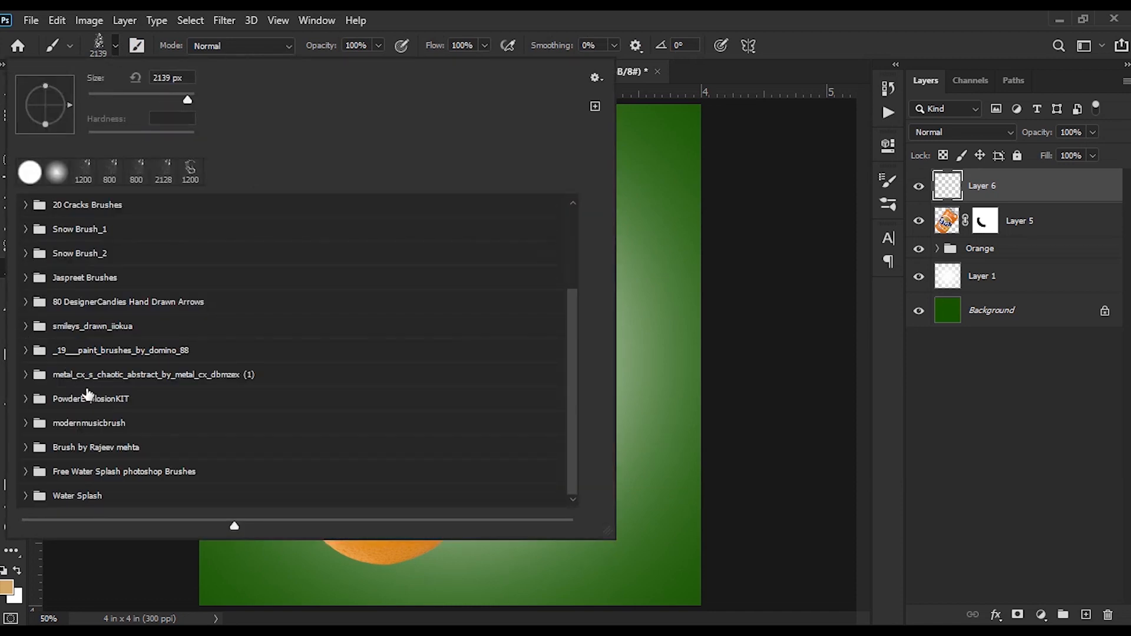
{"action": "left_click", "coordinate": [26, 472]}
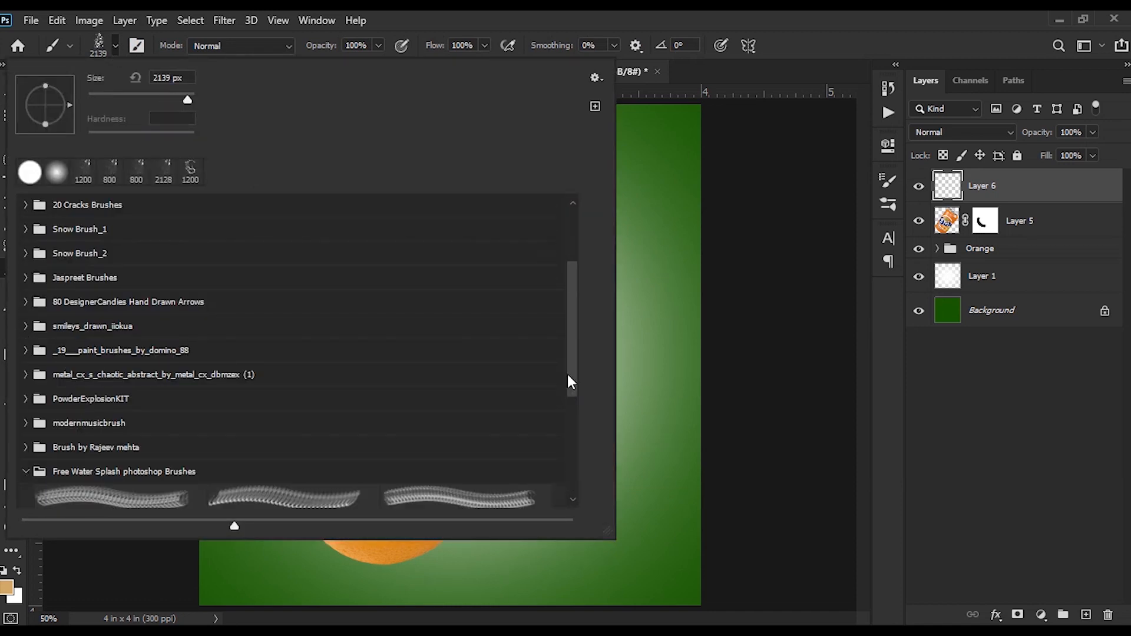
{"action": "left_click_drag", "start_coordinate": [569, 373], "coordinate": [571, 466]}
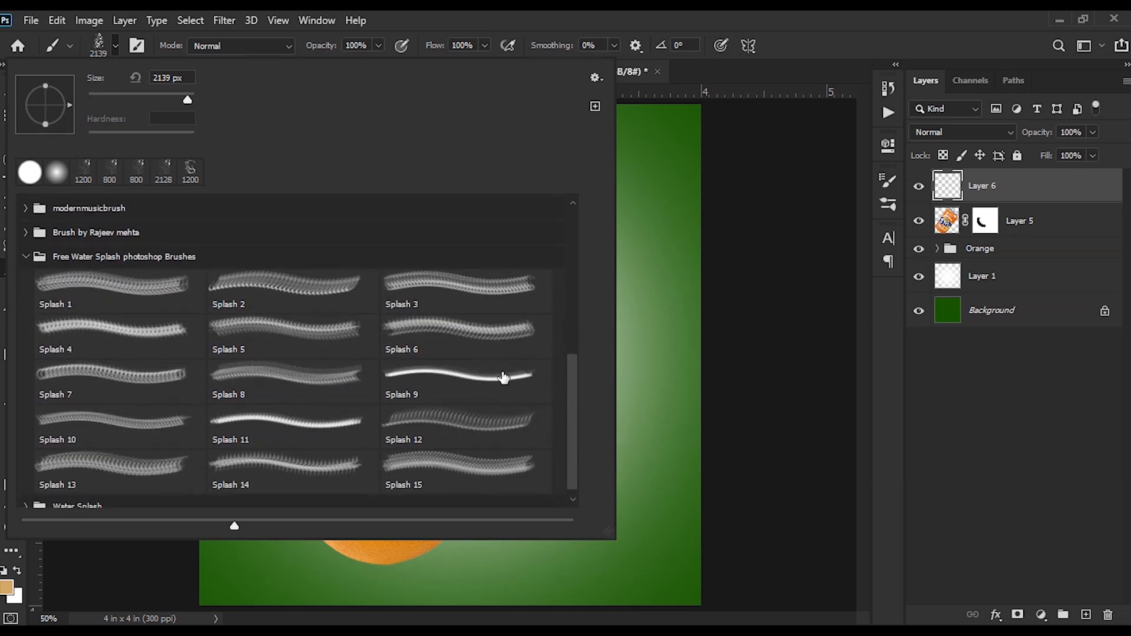
{"action": "left_click", "coordinate": [498, 341]}
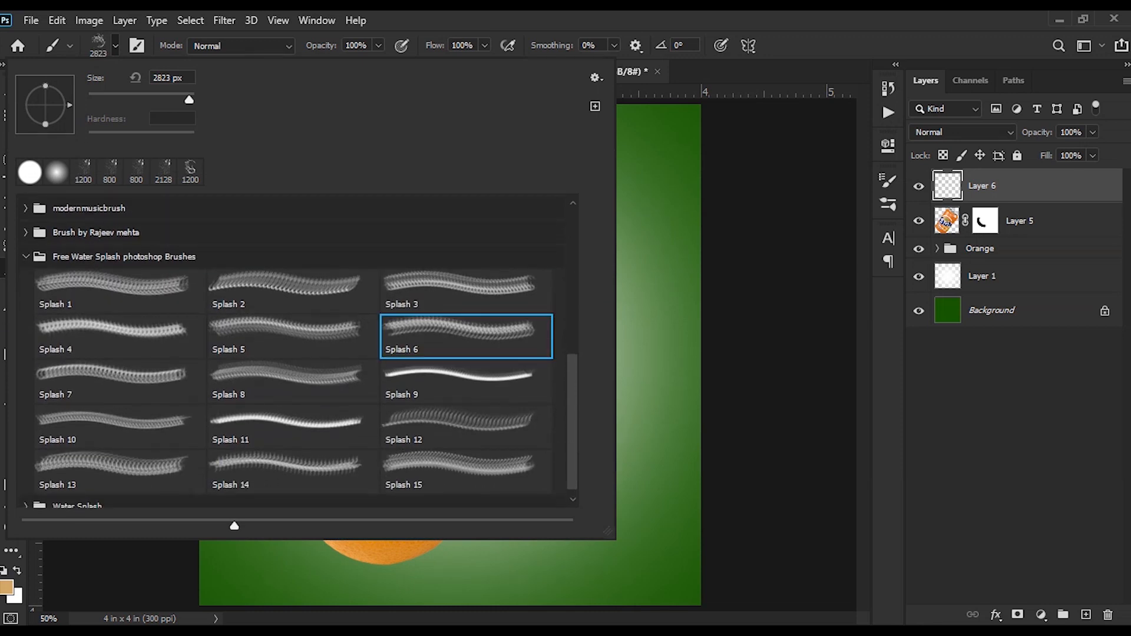
{"action": "key", "text": "Return"}
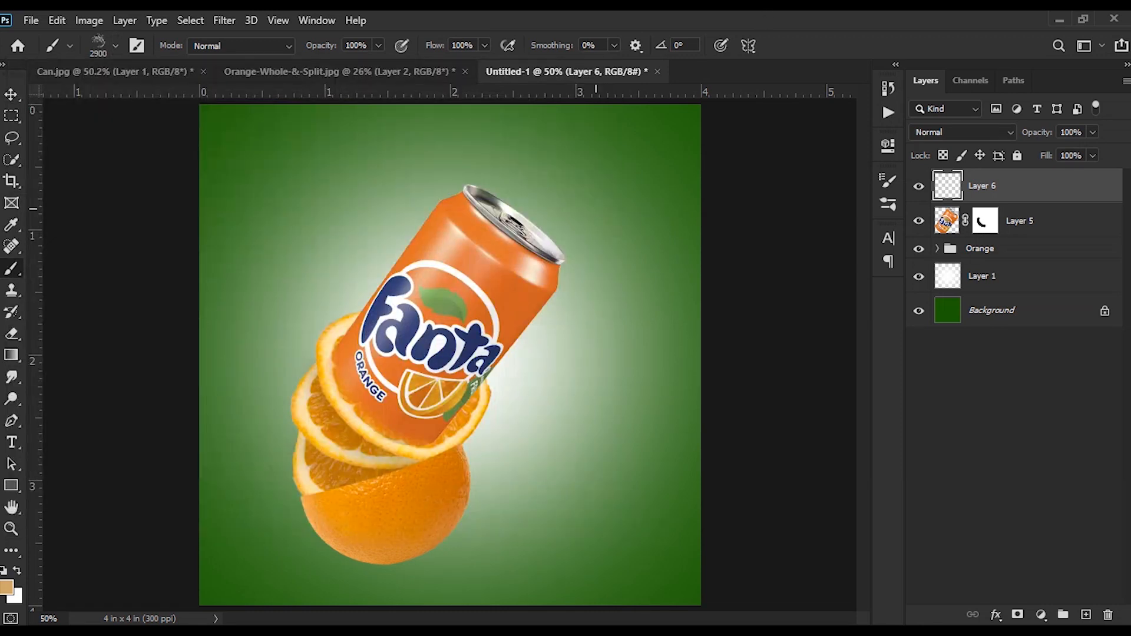
Reduce the splash brush size to 900 px.
{"action": "key", "text": "bracketleft"}
{"action": "key", "text": "bracketleft"}
{"action": "key", "text": "bracketleft"}
{"action": "key", "text": "bracketleft"}
{"action": "key", "text": "bracketleft"}
{"action": "key", "text": "bracketleft"}
{"action": "key", "text": "bracketleft"}
{"action": "key", "text": "bracketleft"}
{"action": "key", "text": "bracketleft"}
{"action": "key", "text": "bracketleft"}
{"action": "key", "text": "bracketright"}
{"action": "key", "text": "bracketright"}
Rotate the splash brush tip to an angle of 111°.
{"action": "left_click", "coordinate": [116, 45]}
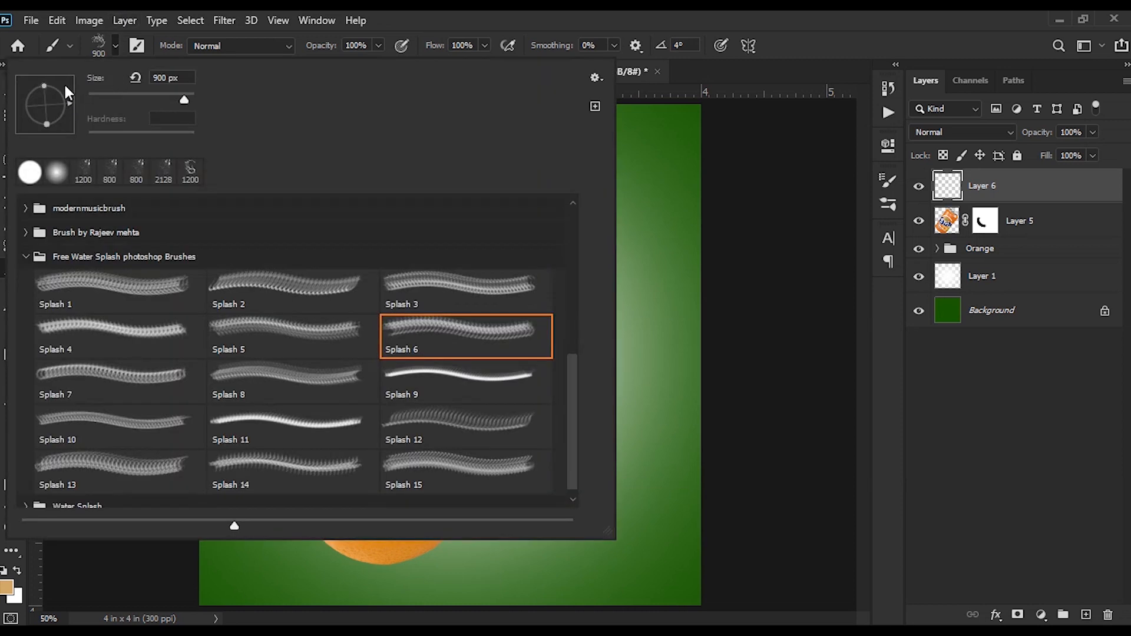
{"action": "left_click", "coordinate": [44, 74]}
{"action": "key", "text": "Return"}
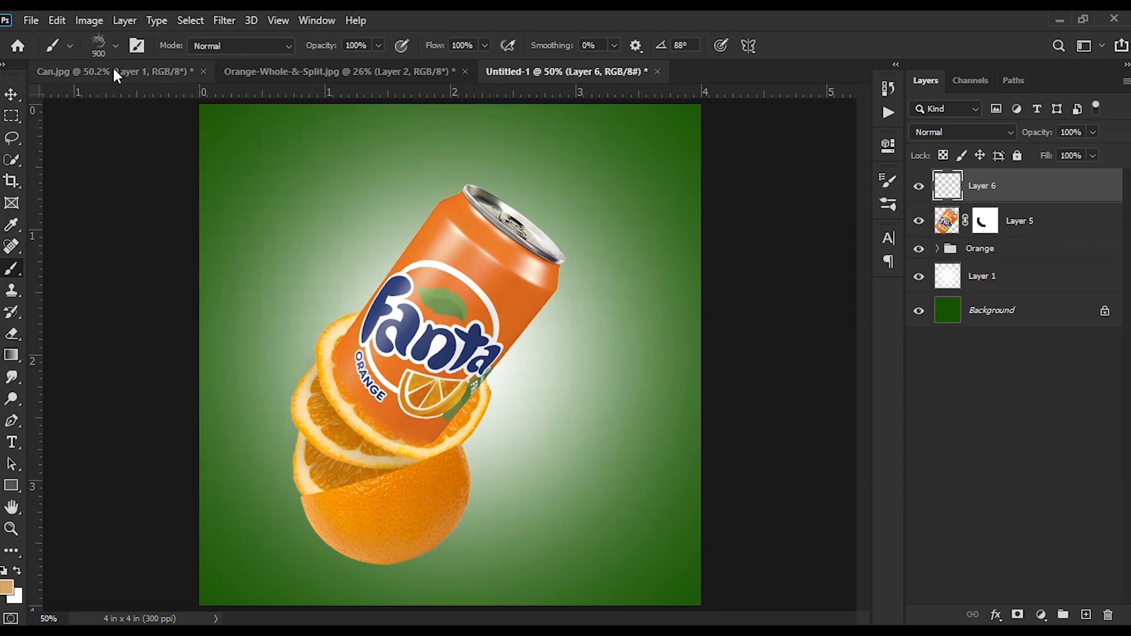
{"action": "left_click", "coordinate": [115, 46]}
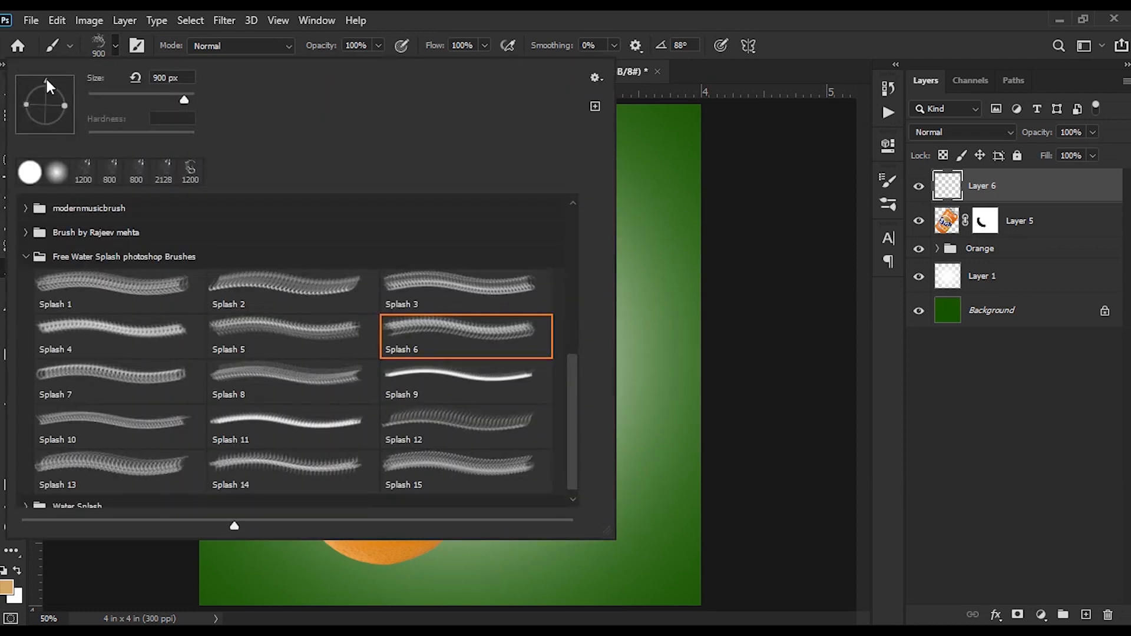
{"action": "left_click_drag", "start_coordinate": [45, 77], "coordinate": [35, 79]}
{"action": "key", "text": "Return"}
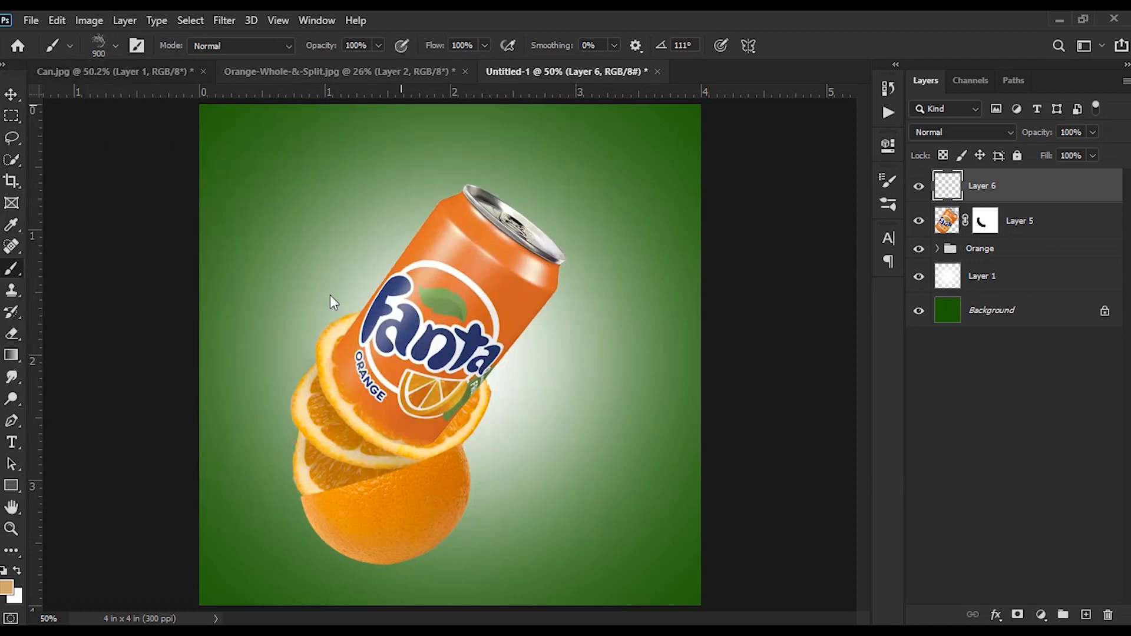
Enlarge the splash brush to 1200 px and stamp one orange splash over the can and slices on Layer 6.
{"action": "key", "text": "bracketright"}
{"action": "key", "text": "bracketright"}
{"action": "left_click", "coordinate": [450, 329]}
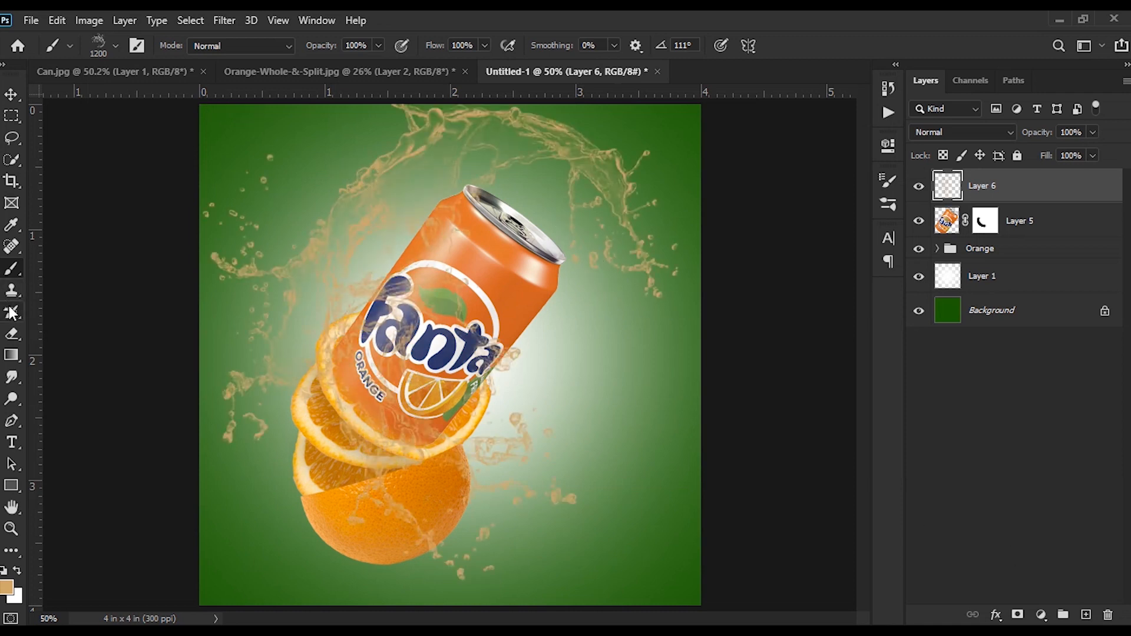
Erase the splash over the orange slices on Layer 6 and switch the Brush tool to the Splash 8 brush at 1400 px.
{"action": "left_click", "coordinate": [13, 335]}
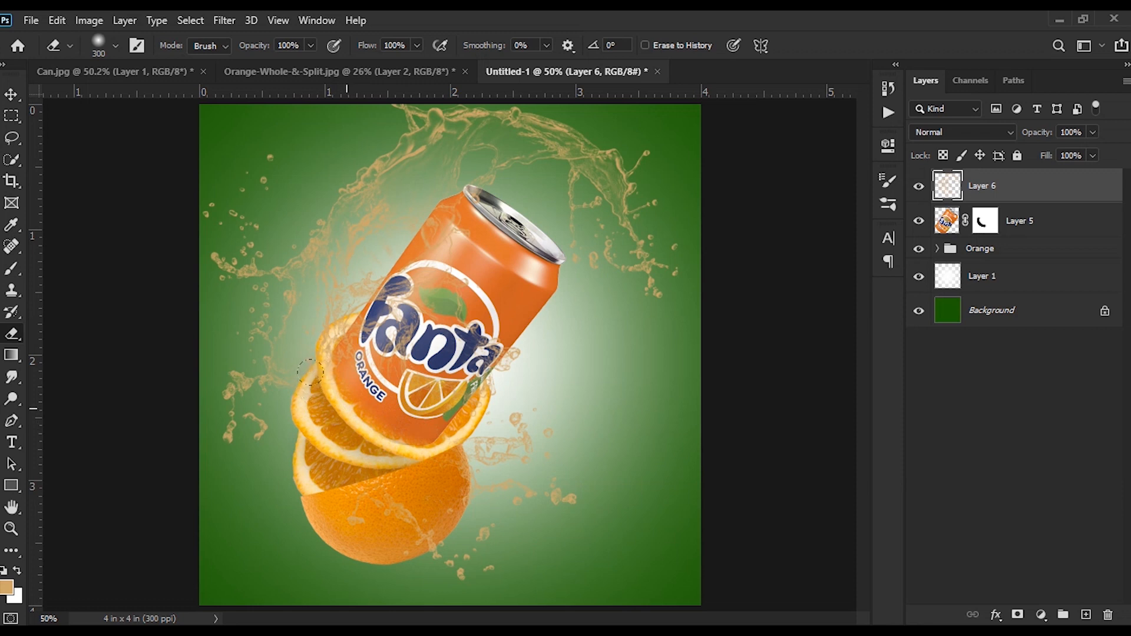
{"action": "left_click", "coordinate": [10, 270]}
{"action": "left_click", "coordinate": [70, 46]}
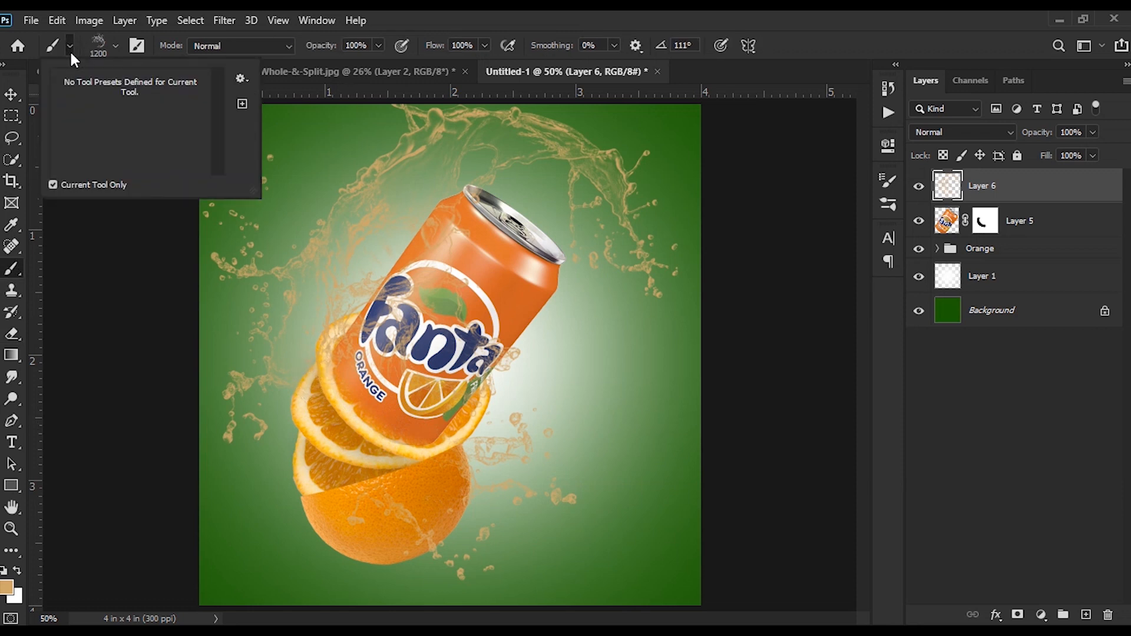
{"action": "left_click", "coordinate": [90, 50]}
{"action": "left_click", "coordinate": [116, 47]}
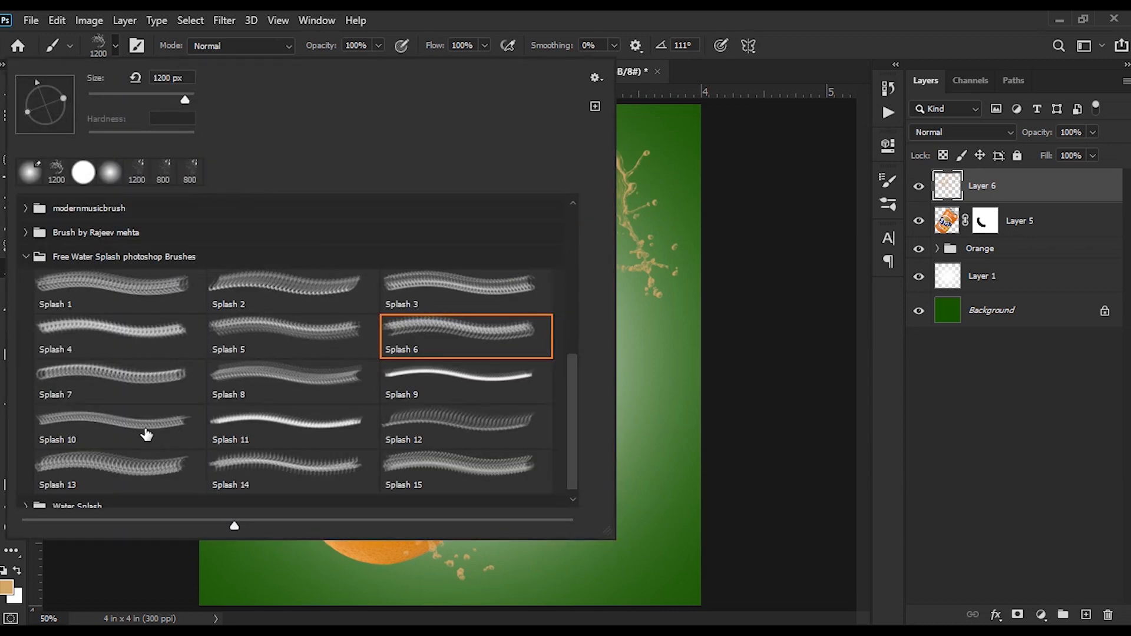
{"action": "left_click", "coordinate": [259, 400]}
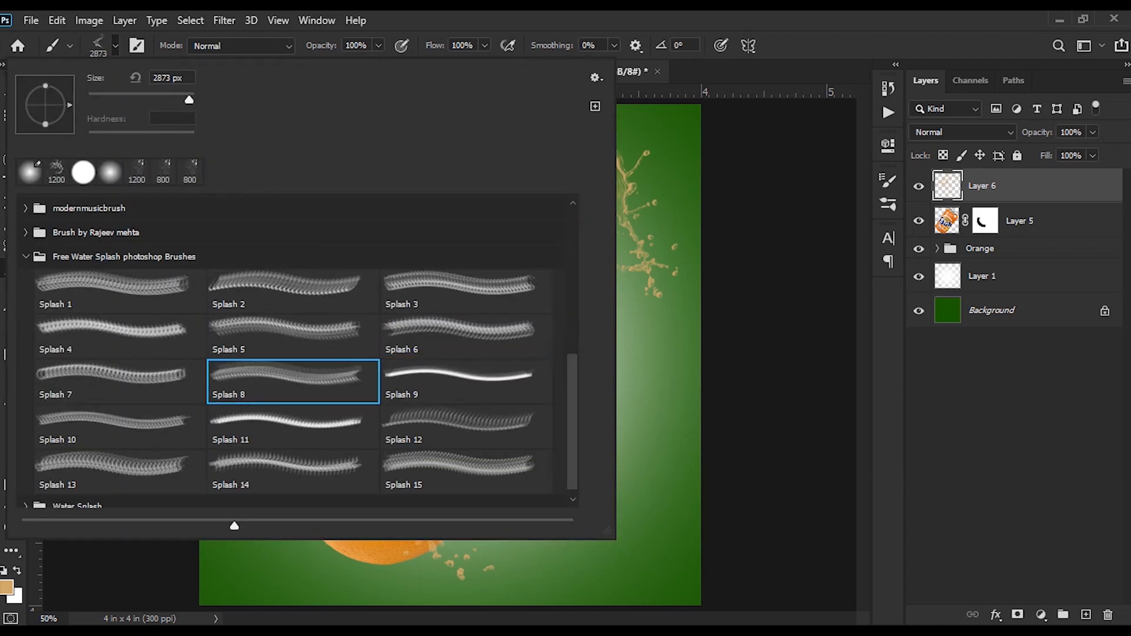
{"action": "left_click", "coordinate": [707, 9]}
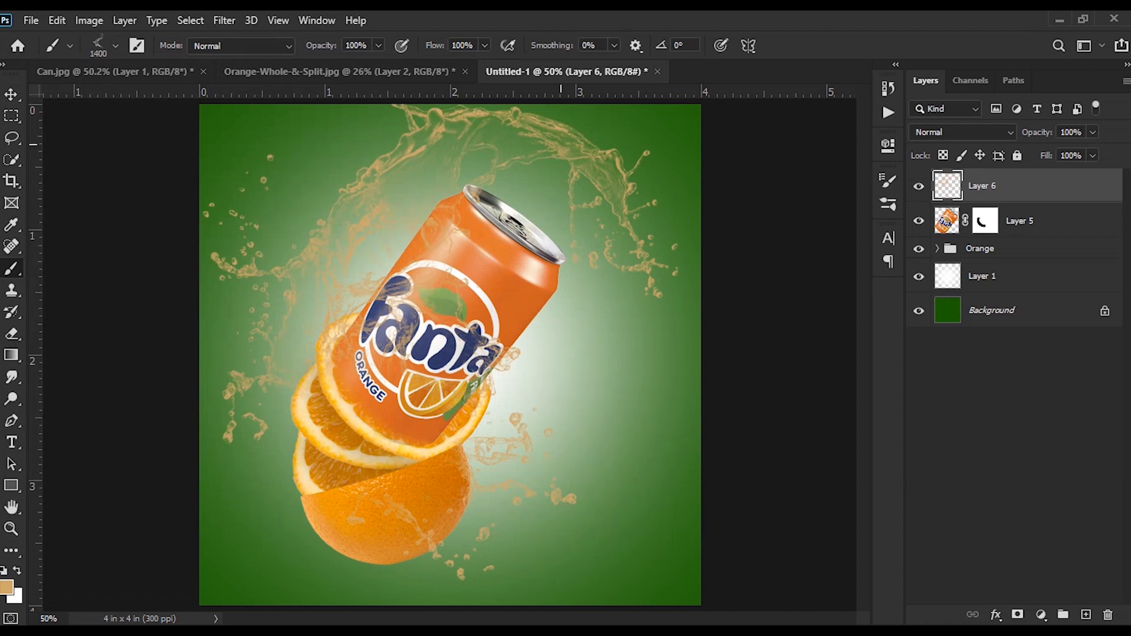
Try tip angles of 106° and 84° for the Splash 8 brush.
{"action": "left_click", "coordinate": [117, 42]}
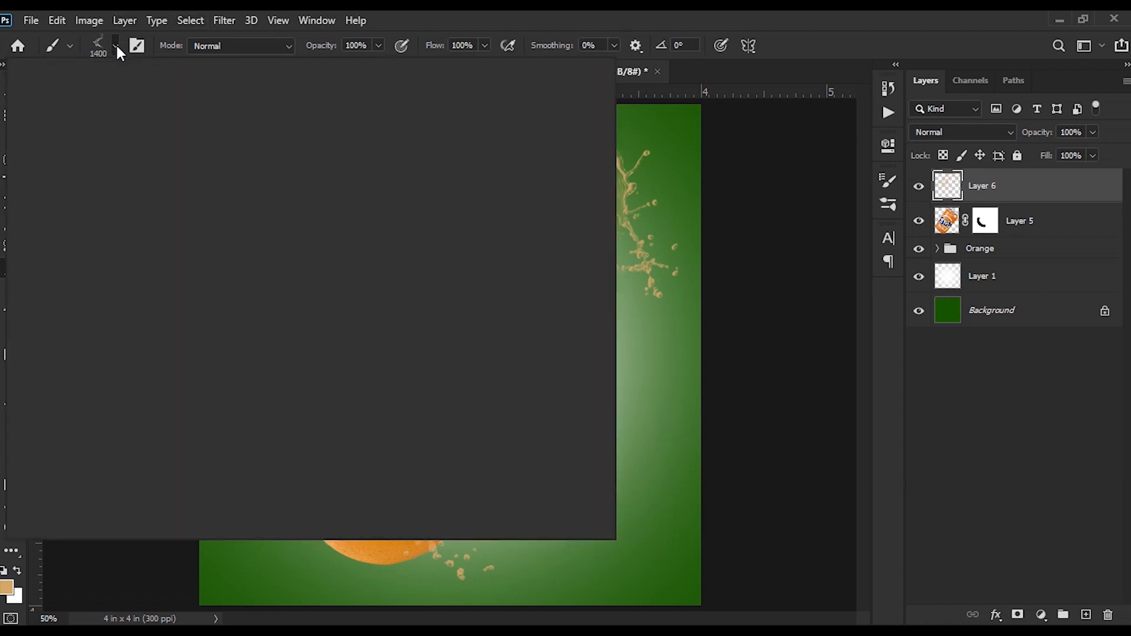
{"action": "left_click_drag", "start_coordinate": [41, 78], "coordinate": [36, 73]}
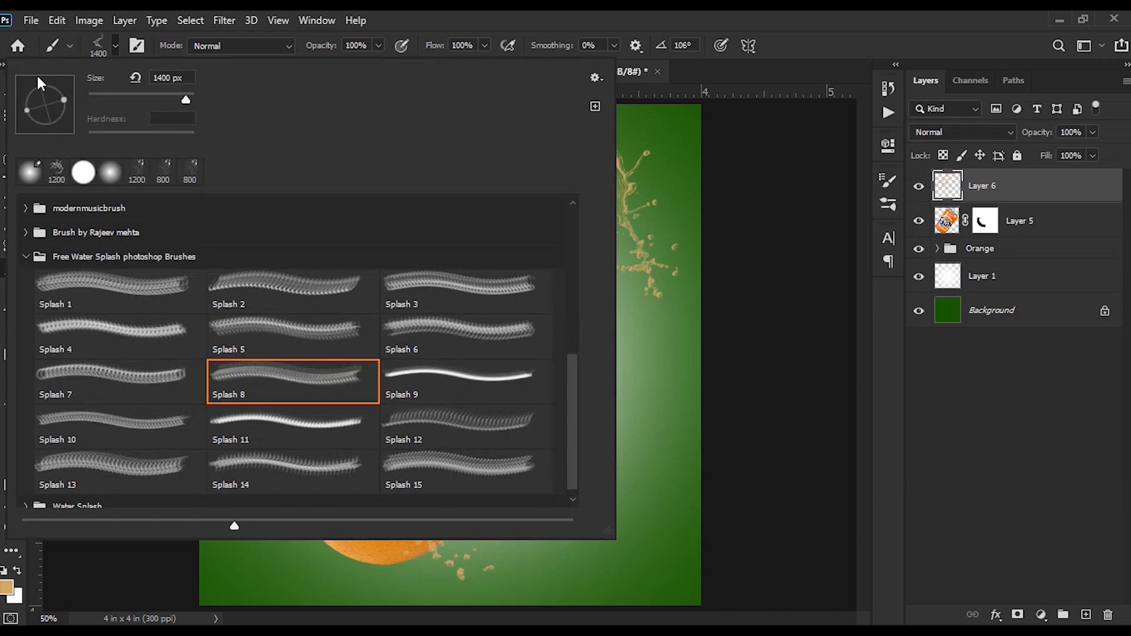
{"action": "left_click", "coordinate": [578, 9]}
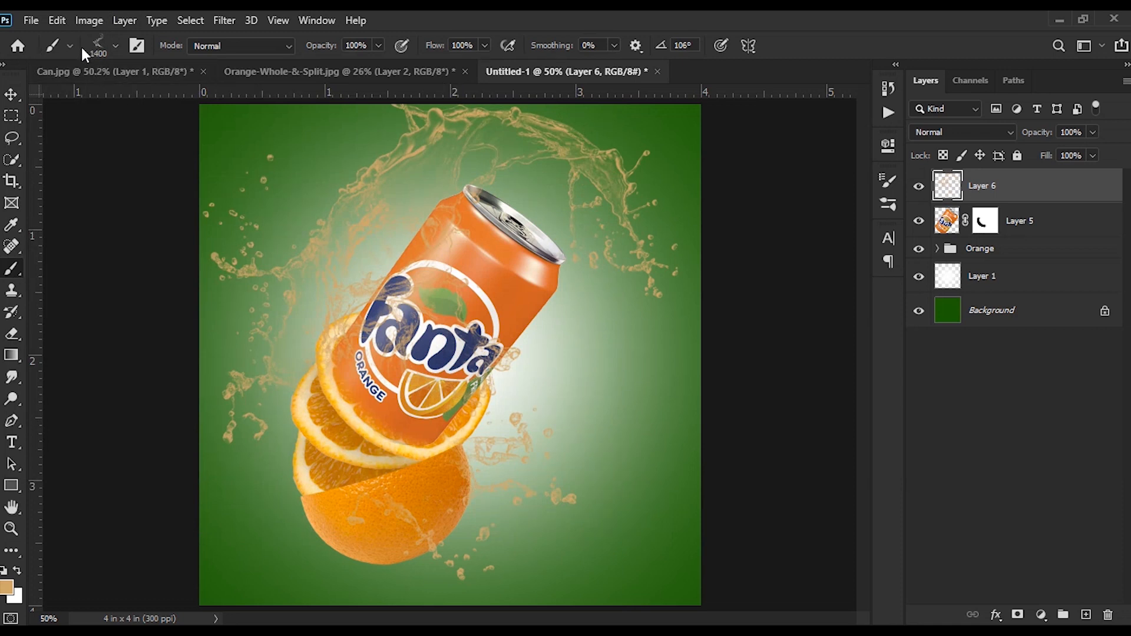
{"action": "left_click", "coordinate": [116, 48]}
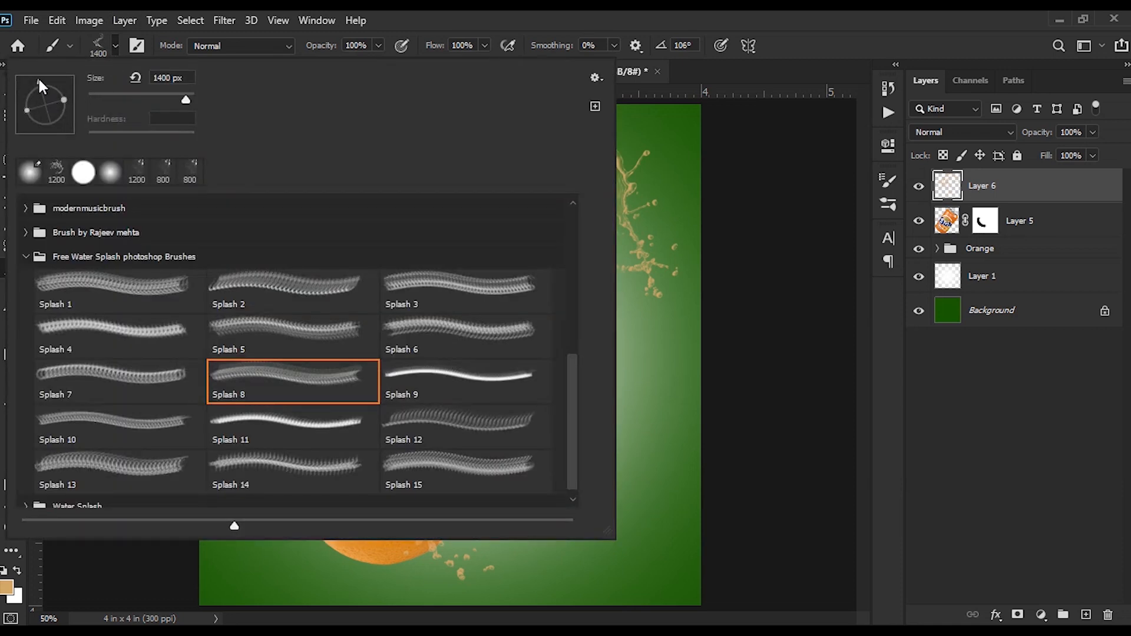
{"action": "left_click_drag", "start_coordinate": [44, 77], "coordinate": [47, 76]}
{"action": "key", "text": "Return"}
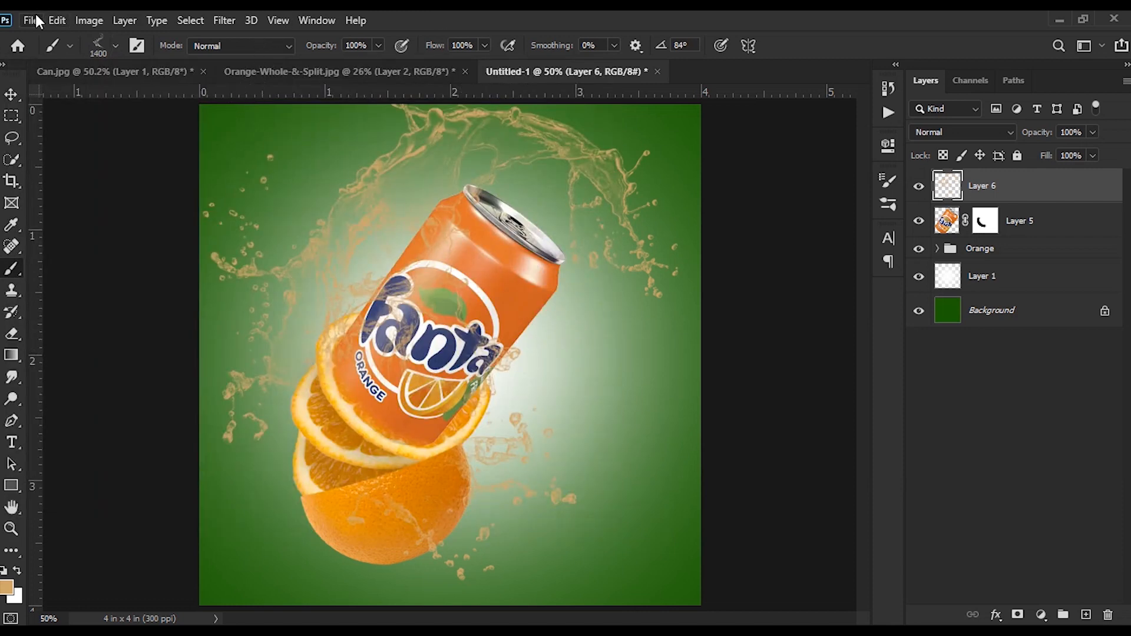
Rotate the Splash 8 tip to 148°, enlarge it to 1500 px and stamp one splash around the can's right side on Layer 6.
{"action": "left_click", "coordinate": [115, 48]}
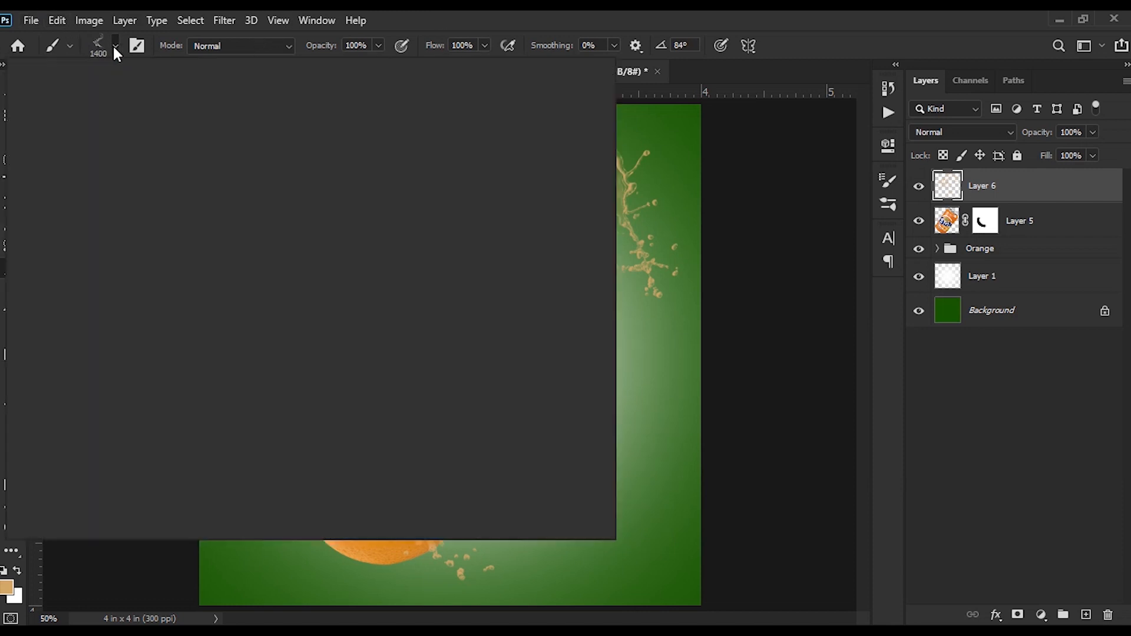
{"action": "left_click_drag", "start_coordinate": [46, 77], "coordinate": [26, 94]}
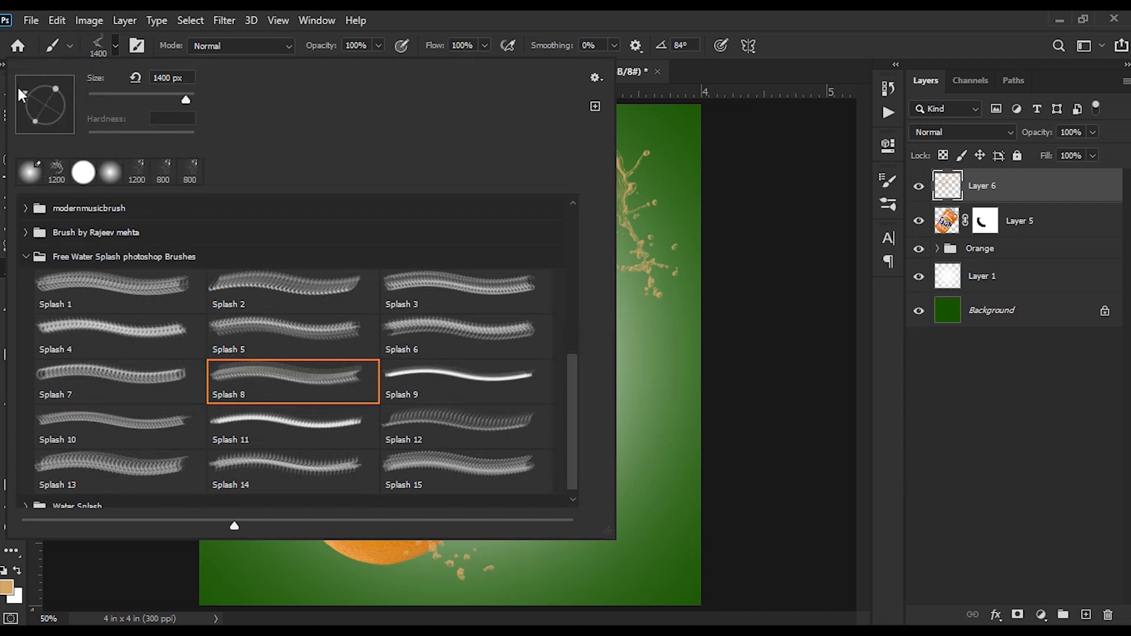
{"action": "key", "text": "Return"}
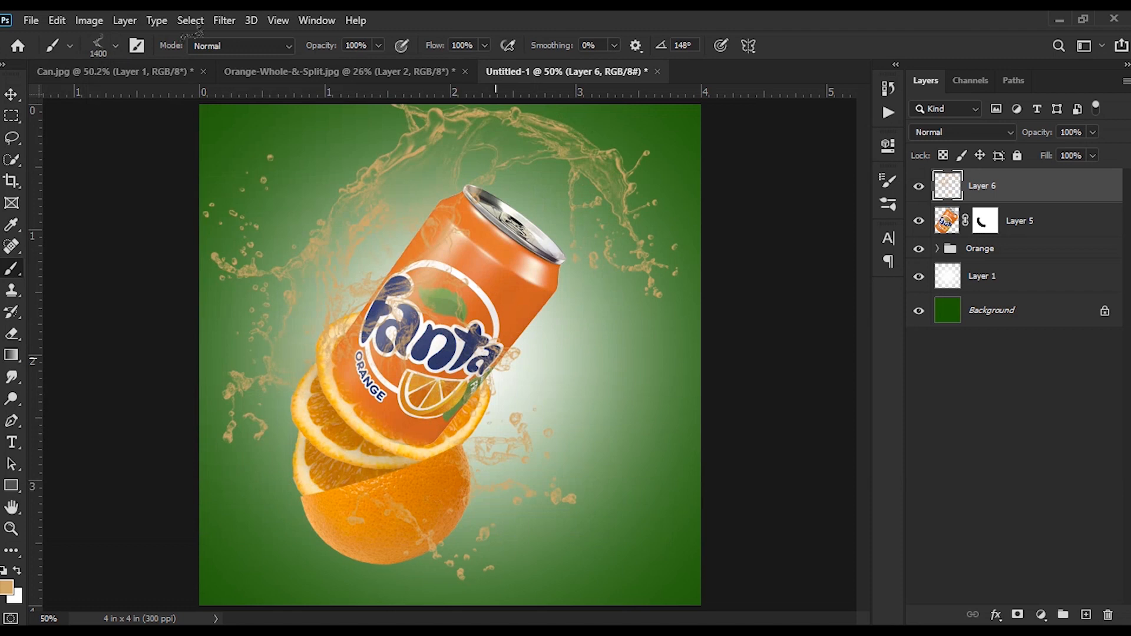
{"action": "key", "text": "bracketright"}
{"action": "left_click", "coordinate": [654, 277]}
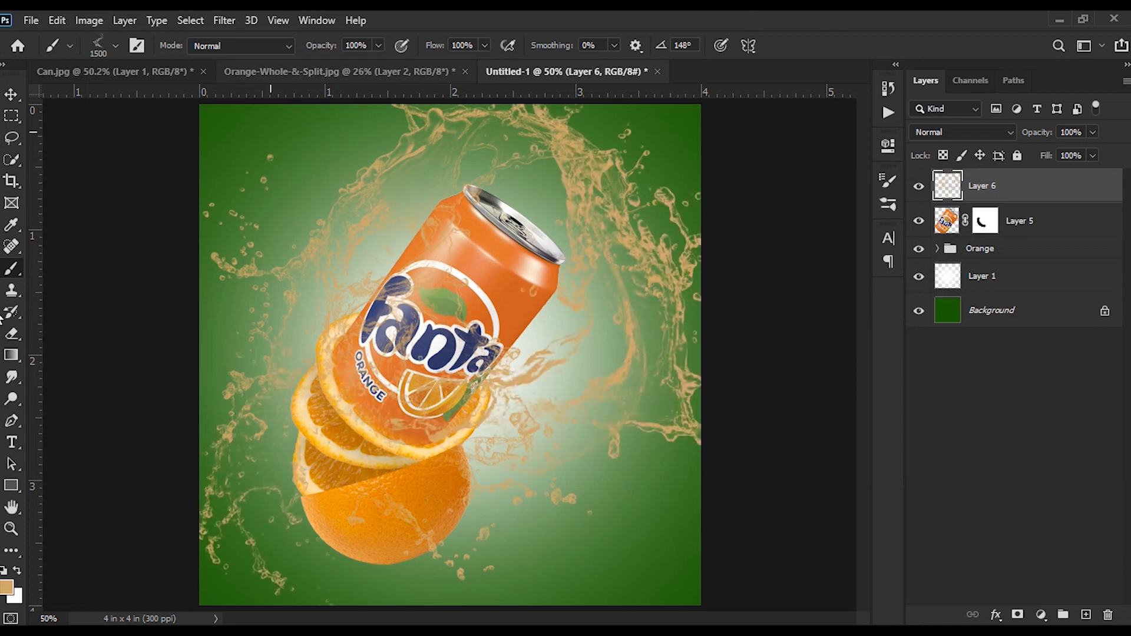
Try erasing the splash at the canvas's upper right, undo it, and try Layer 6 at 60% opacity before restoring 100%.
{"action": "left_click", "coordinate": [13, 335]}
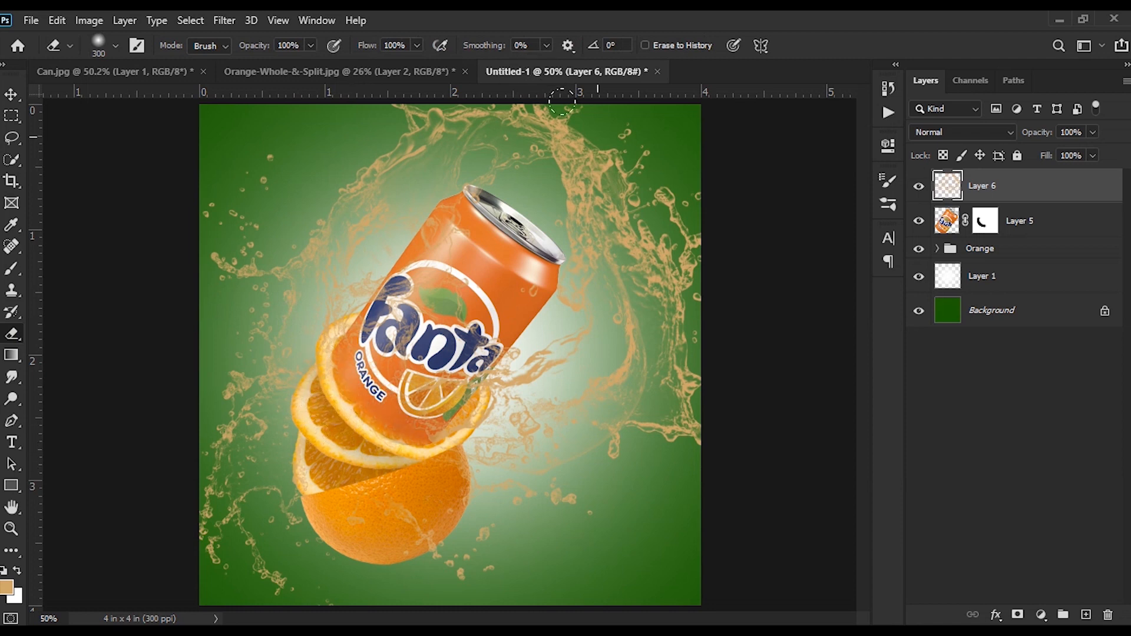
{"action": "mouse_move", "coordinate": [557, 106]}
{"action": "left_mouse_down"}
{"action": "mouse_move", "coordinate": [589, 165]}
{"action": "mouse_move", "coordinate": [630, 189]}
{"action": "mouse_move", "coordinate": [594, 141]}
{"action": "left_mouse_up"}
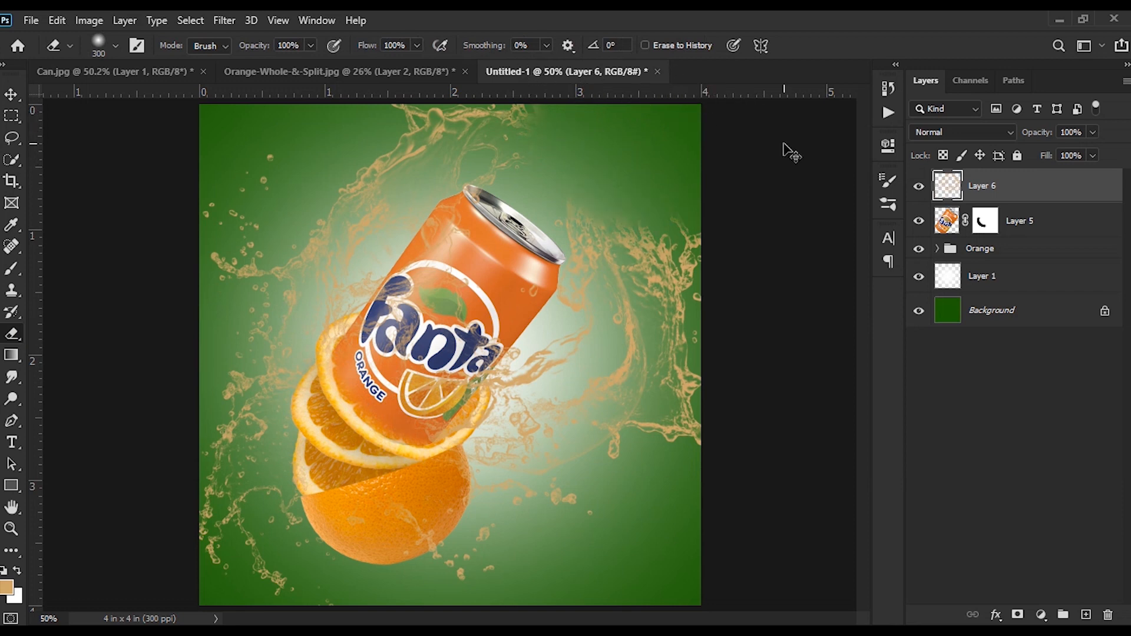
{"action": "key", "text": "ctrl+z"}
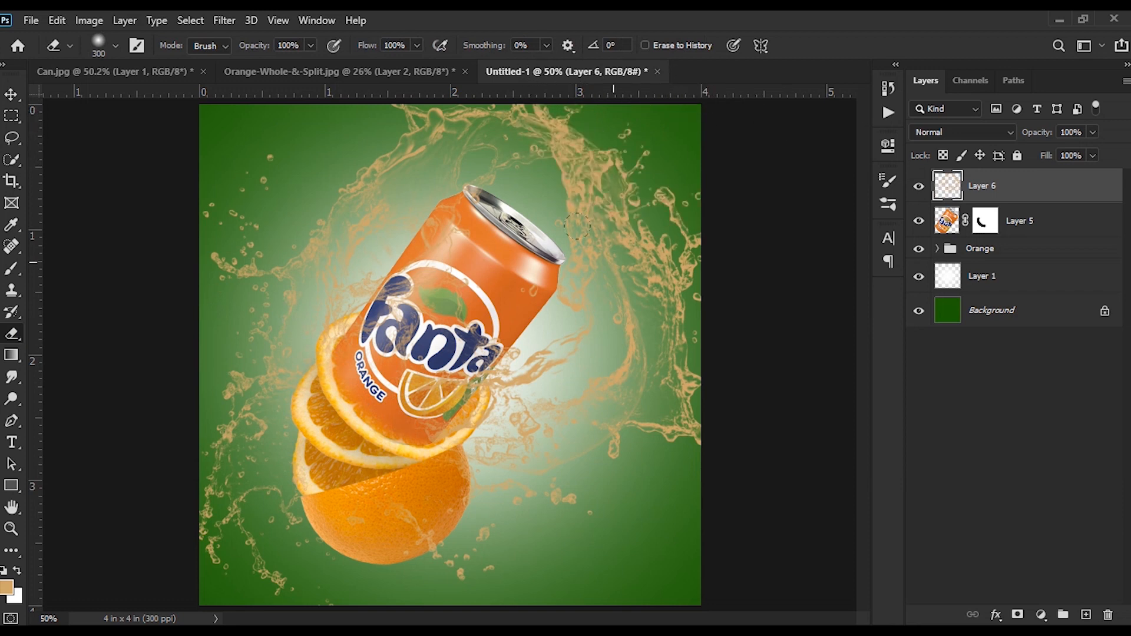
{"action": "left_click_drag", "start_coordinate": [1051, 137], "coordinate": [1015, 127]}
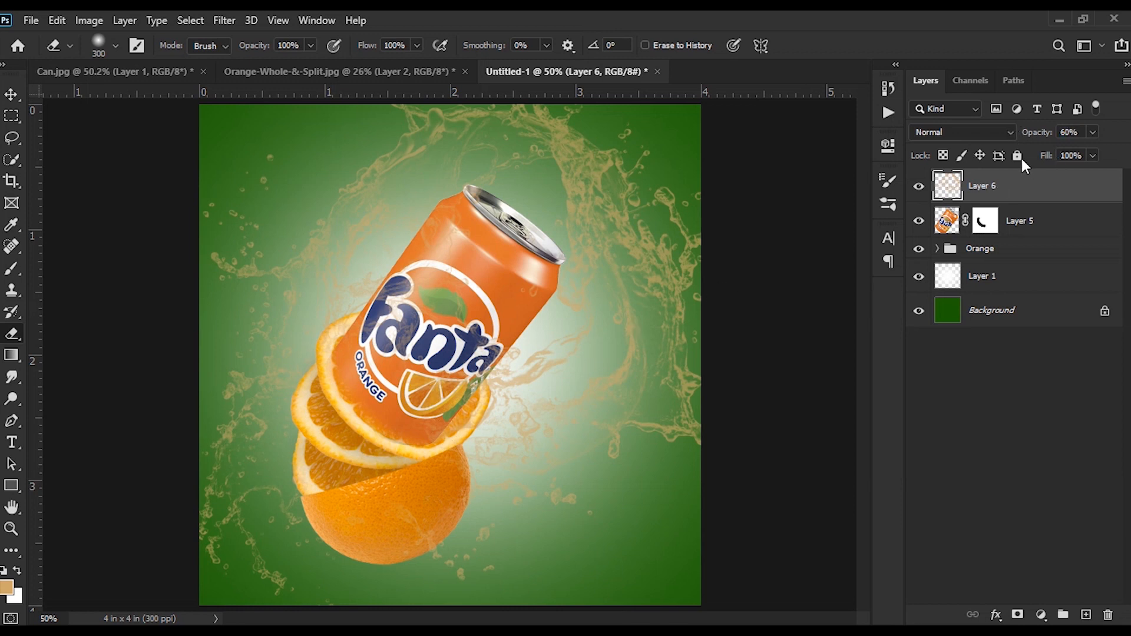
{"action": "left_click_drag", "start_coordinate": [1028, 136], "coordinate": [1069, 132]}
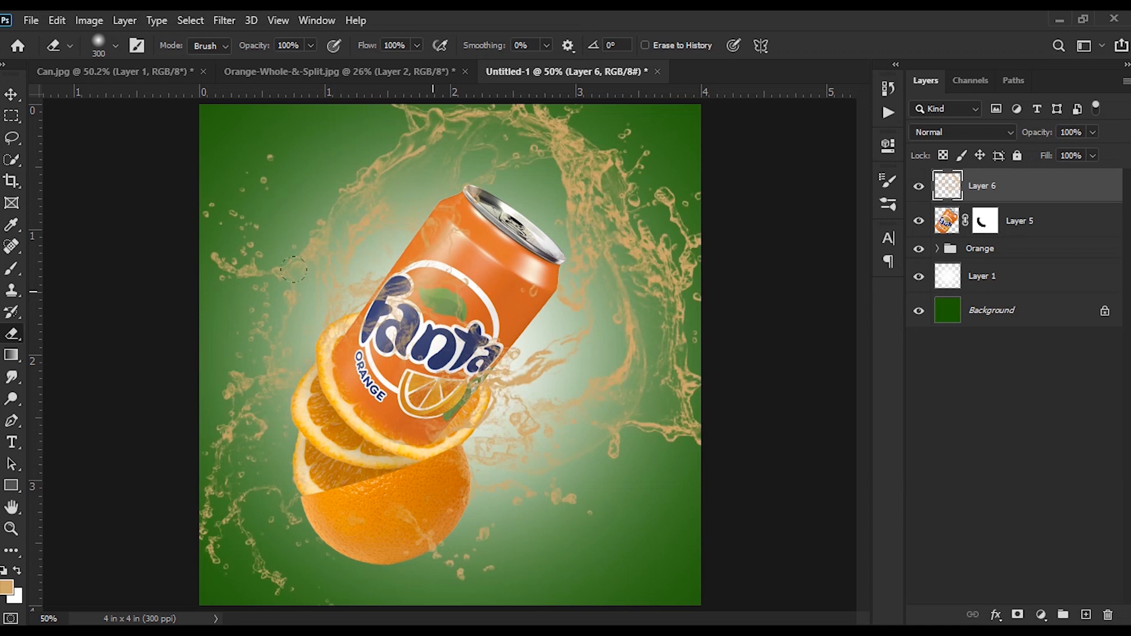
Set the Eraser to a soft round 175 px tip and erase the splash from the can's upper part and the orange half.
{"action": "key", "text": "period"}
{"action": "left_click", "coordinate": [115, 48]}
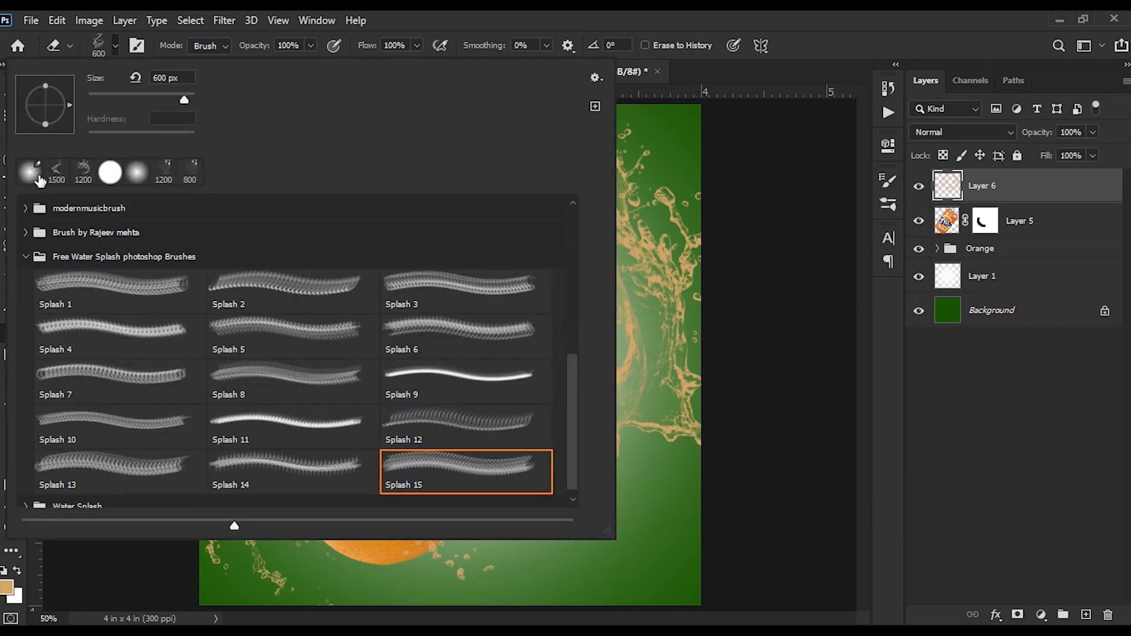
{"action": "left_click", "coordinate": [30, 173]}
{"action": "left_click", "coordinate": [582, 19]}
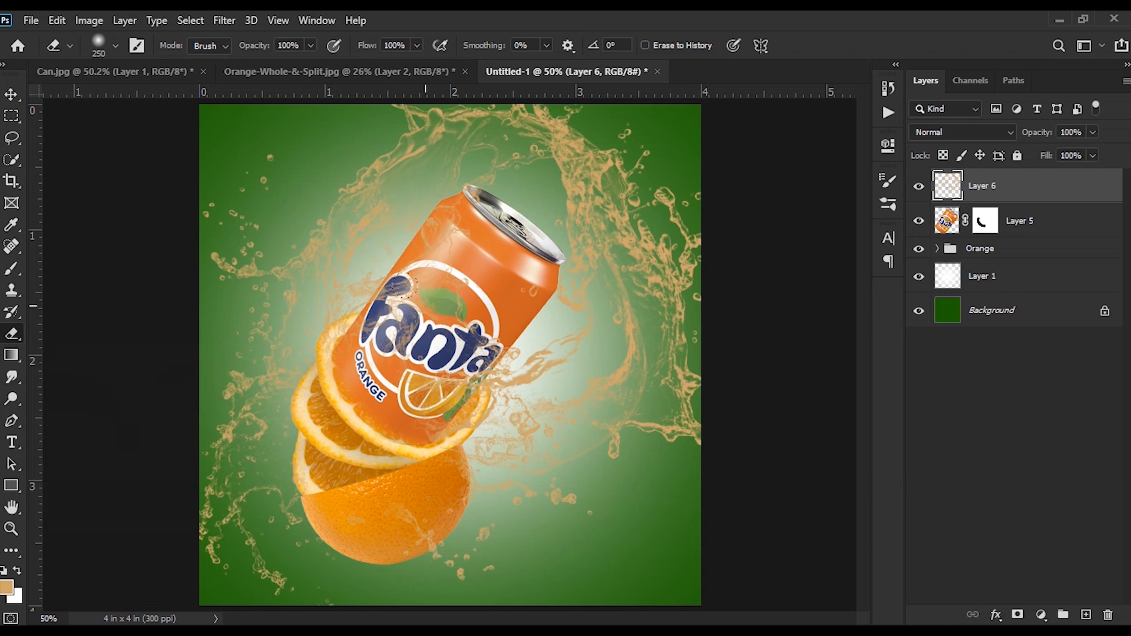
{"action": "key", "text": "bracketleft"}
{"action": "key", "text": "bracketleft"}
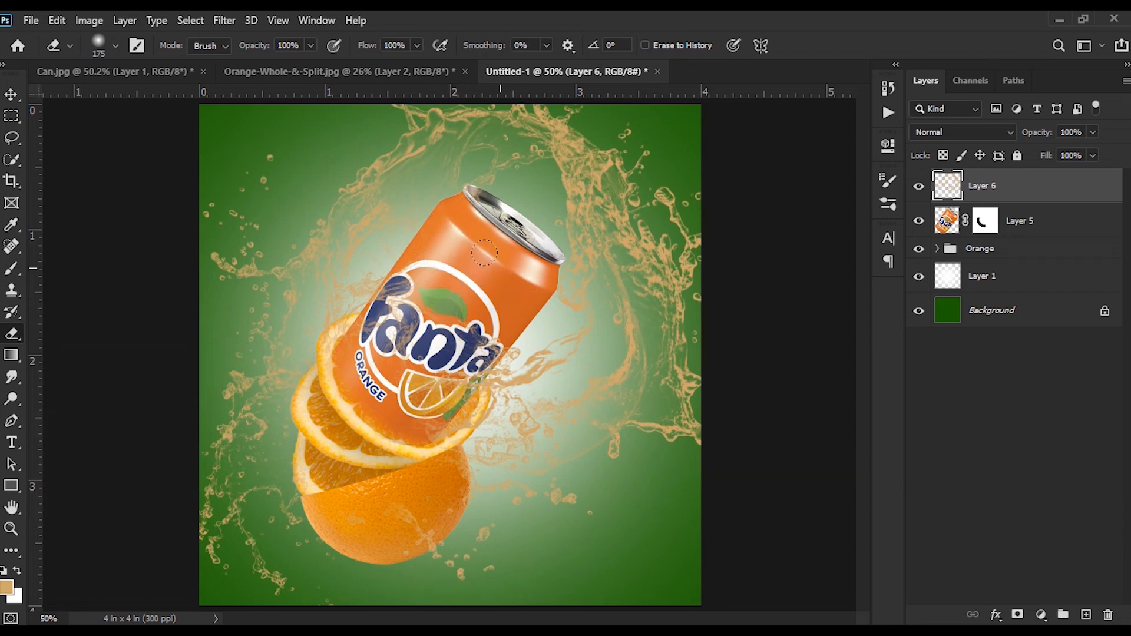
{"action": "mouse_move", "coordinate": [399, 510]}
{"action": "left_mouse_down"}
{"action": "mouse_move", "coordinate": [420, 526]}
{"action": "mouse_move", "coordinate": [396, 512]}
{"action": "mouse_move", "coordinate": [426, 489]}
{"action": "mouse_move", "coordinate": [414, 480]}
{"action": "left_mouse_up"}
{"action": "key", "text": "ctrl+z"}
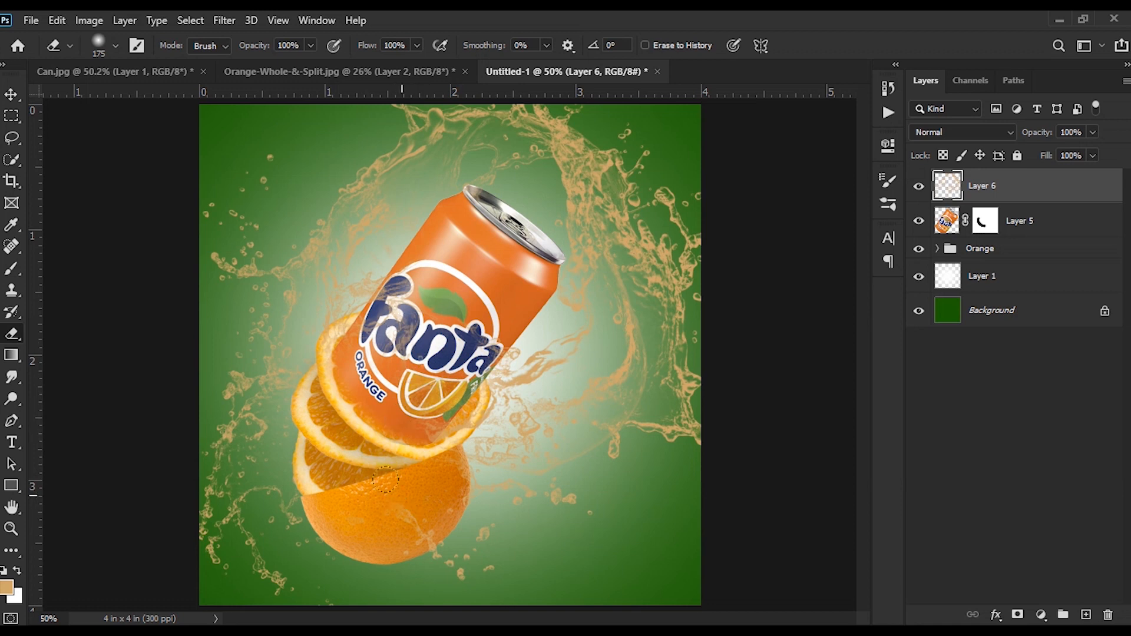
Compare the artwork with the splash layer hidden and shown, and set Layer 6's opacity to 71%.
{"action": "key", "text": "v"}
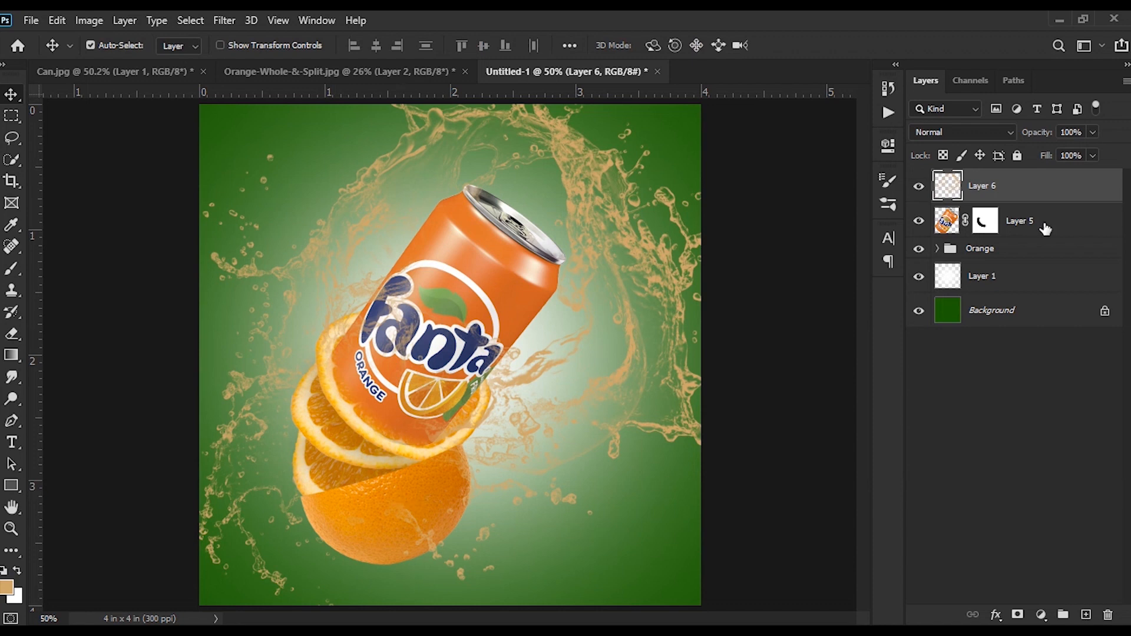
{"action": "left_click_drag", "start_coordinate": [1047, 136], "coordinate": [1014, 132]}
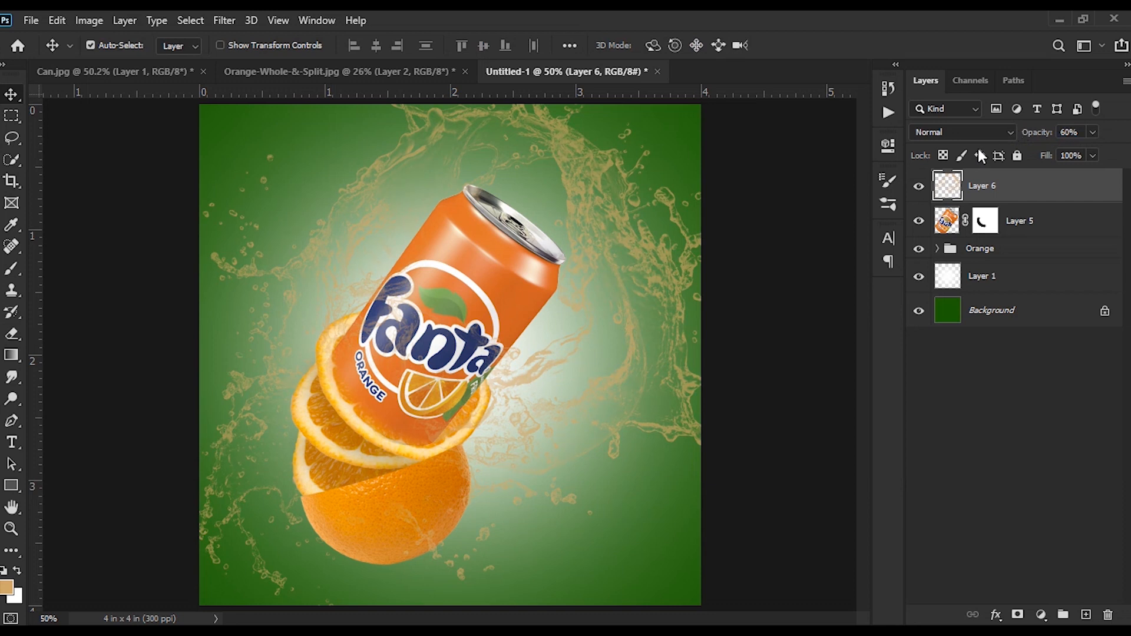
{"action": "left_click", "coordinate": [919, 188]}
{"action": "left_click", "coordinate": [919, 188]}
{"action": "key", "text": "ctrl+plus"}
{"action": "key", "text": "ctrl+plus"}
{"action": "key", "text": "ctrl+minus"}
{"action": "key", "text": "ctrl+minus"}
{"action": "left_click_drag", "start_coordinate": [1041, 135], "coordinate": [1052, 137]}
Add a Brightness/Contrast adjustment layer above Layer 6 with the contrast set to 40.
{"action": "left_click", "coordinate": [1042, 615]}
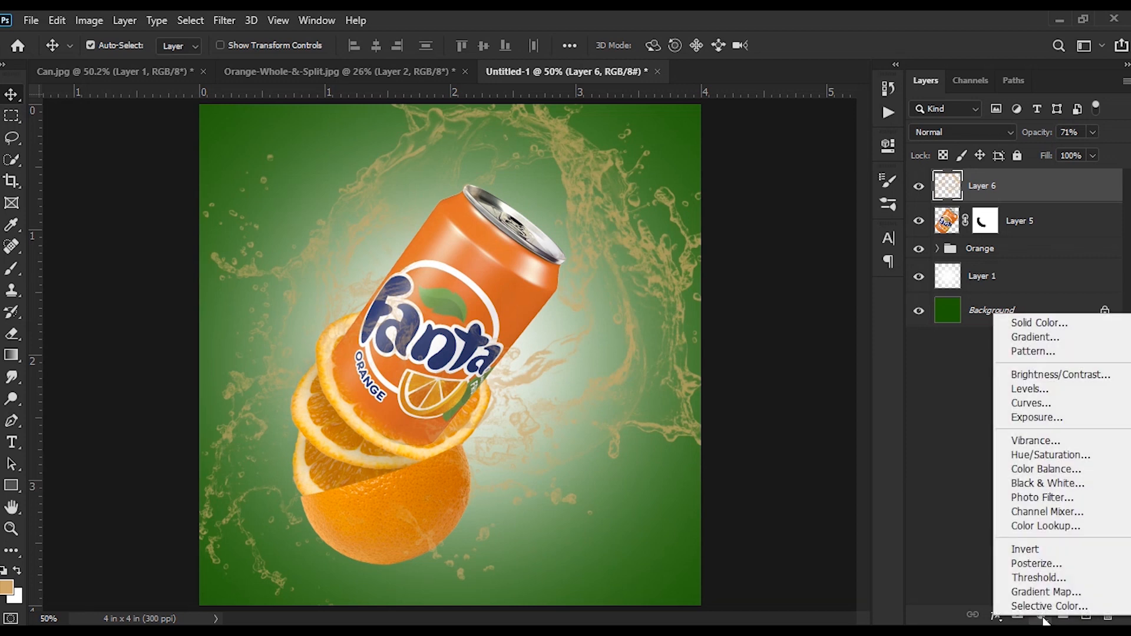
{"action": "left_click", "coordinate": [1076, 382]}
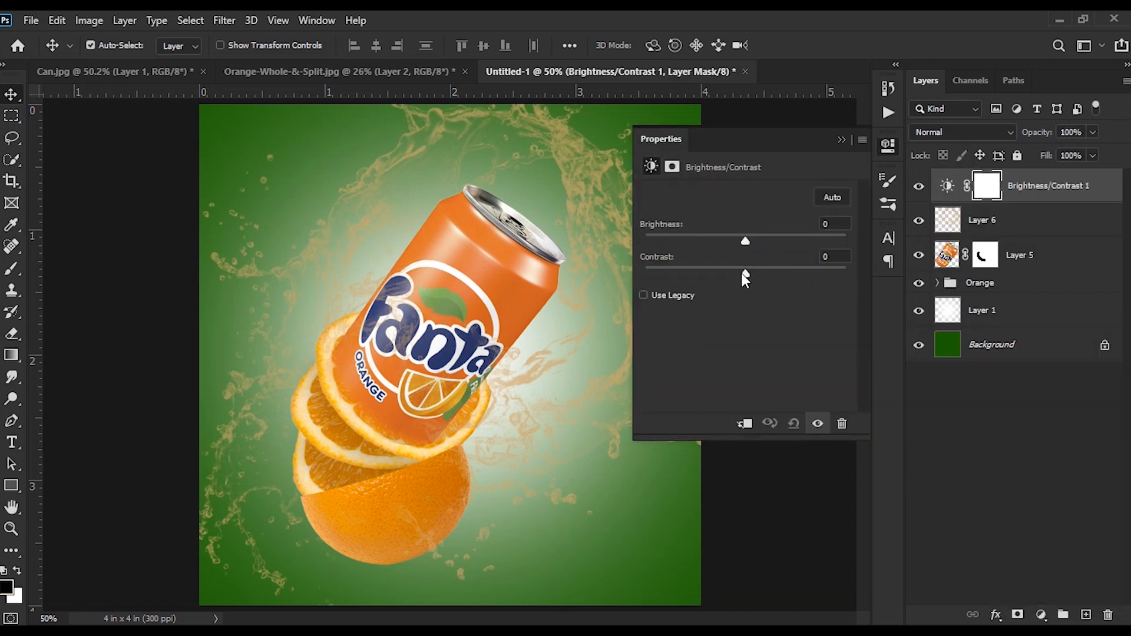
{"action": "left_click_drag", "start_coordinate": [746, 275], "coordinate": [769, 274]}
{"action": "left_click_drag", "start_coordinate": [805, 271], "coordinate": [853, 274]}
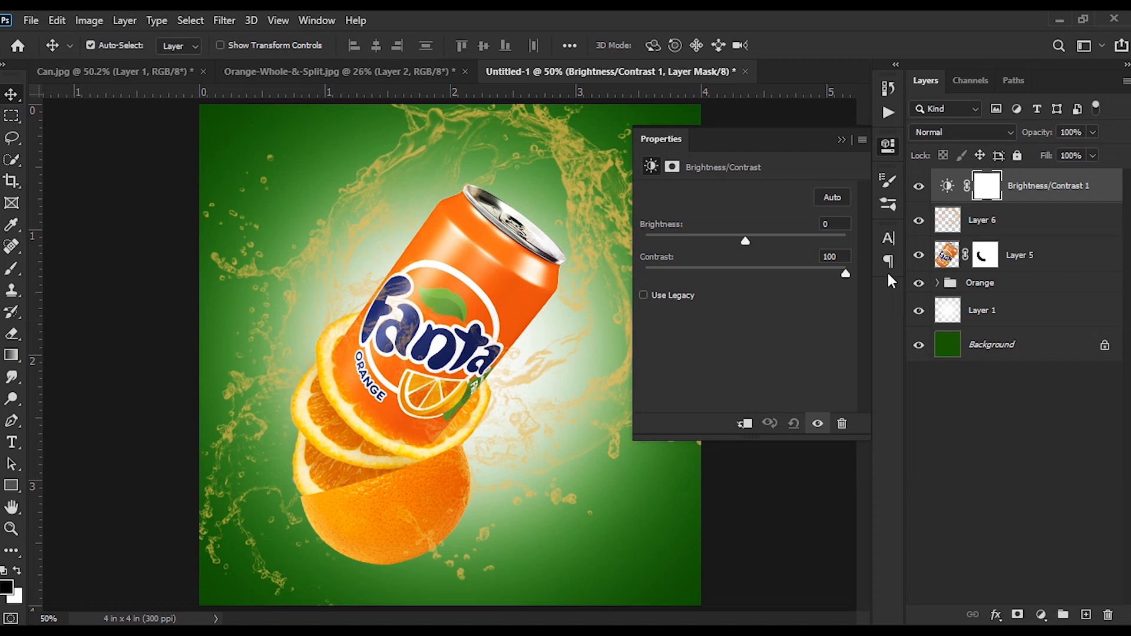
{"action": "left_click_drag", "start_coordinate": [838, 276], "coordinate": [912, 279]}
{"action": "left_click_drag", "start_coordinate": [838, 274], "coordinate": [786, 275]}
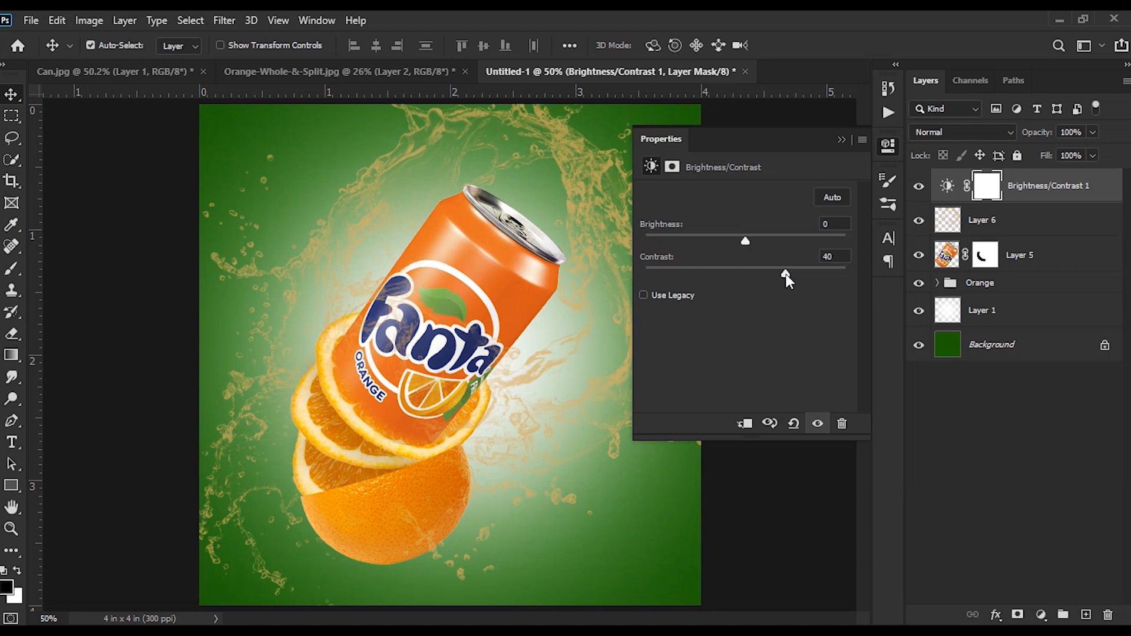
{"action": "left_click", "coordinate": [840, 140]}
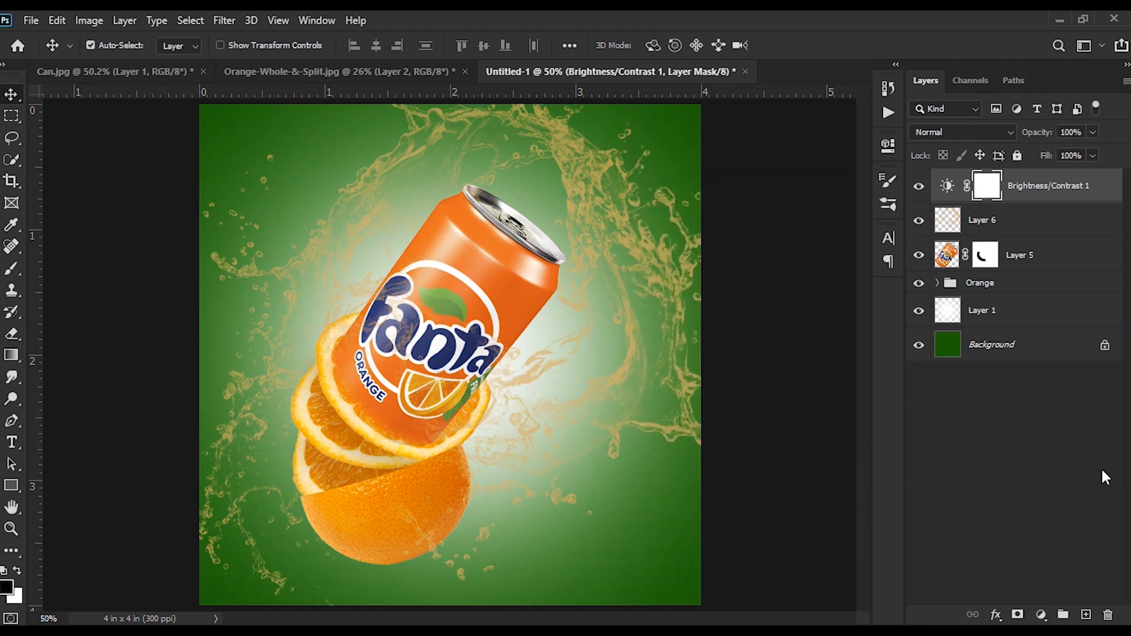
Set Layer 6's opacity to 54% and add a Curves adjustment layer above it with slightly darker shadows and brighter highlights, comparing before and after.
{"action": "left_click", "coordinate": [1058, 219]}
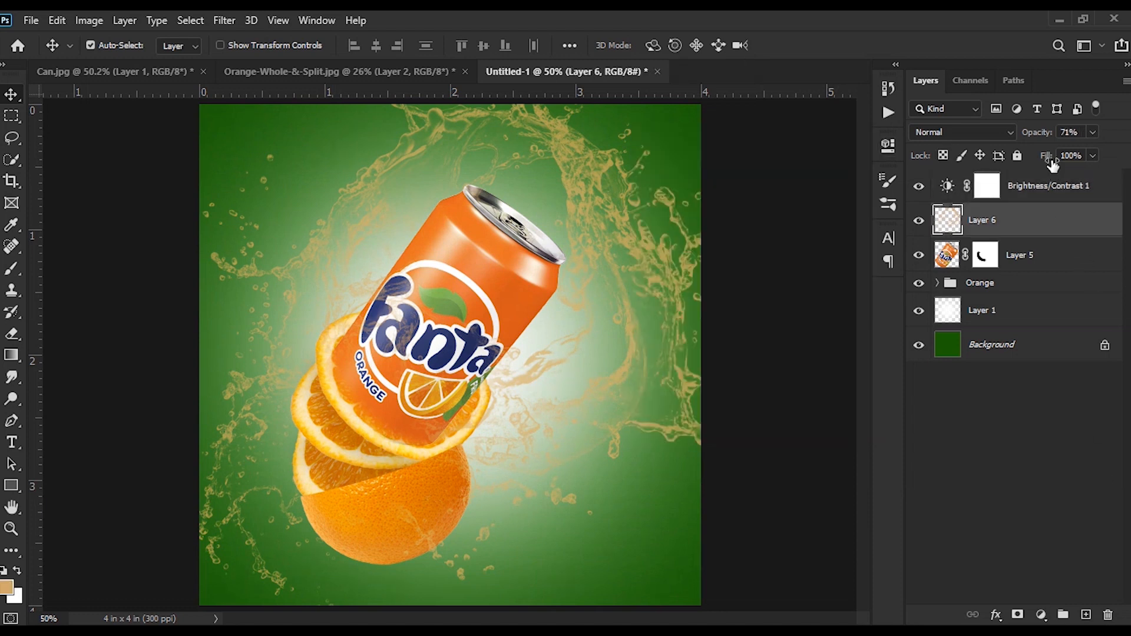
{"action": "left_click_drag", "start_coordinate": [1040, 133], "coordinate": [1030, 141]}
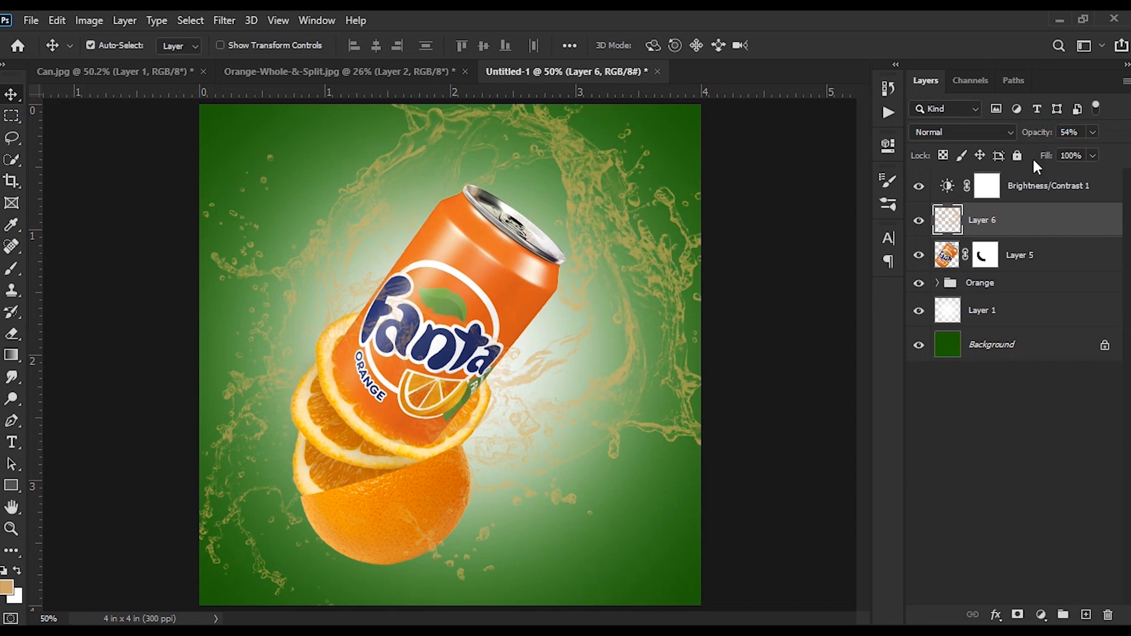
{"action": "left_click", "coordinate": [1039, 616]}
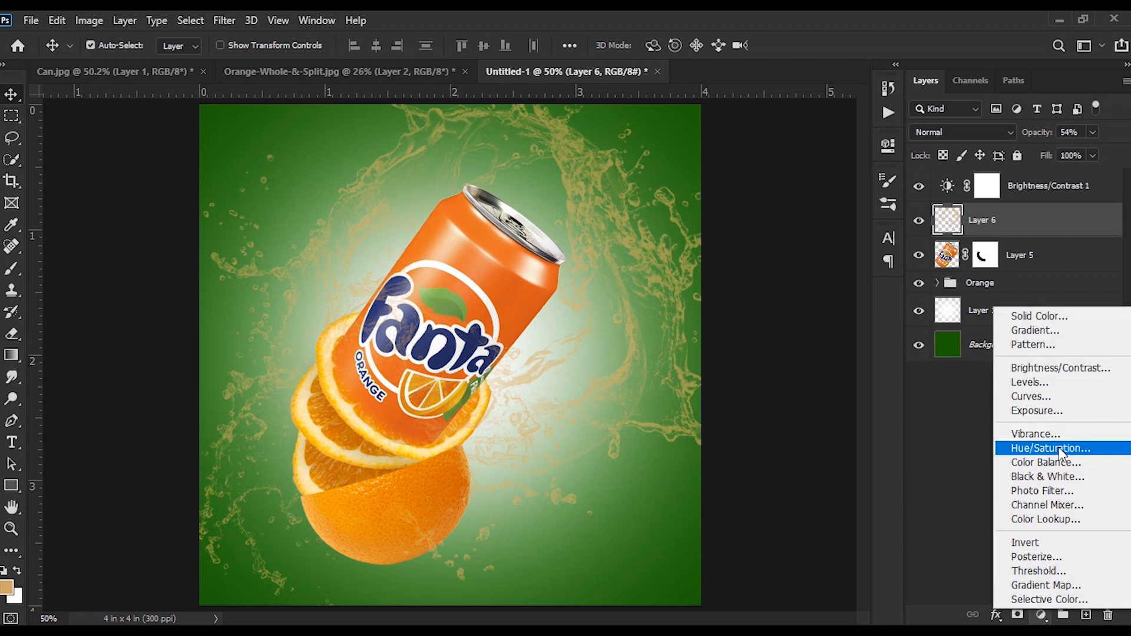
{"action": "left_click", "coordinate": [1046, 396]}
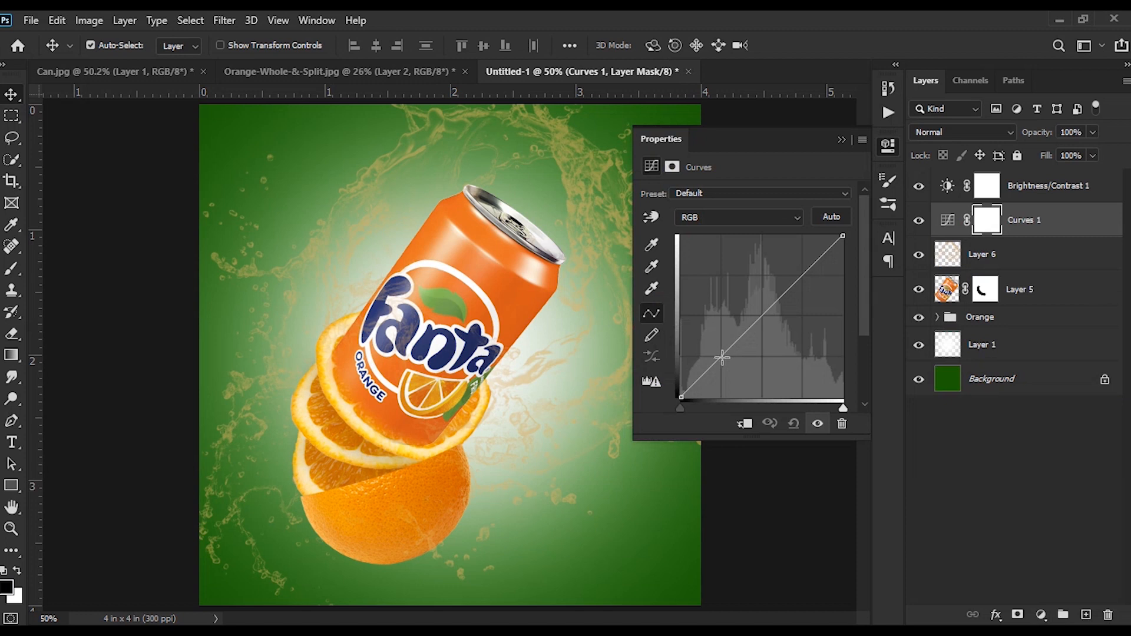
{"action": "left_click_drag", "start_coordinate": [716, 365], "coordinate": [717, 367]}
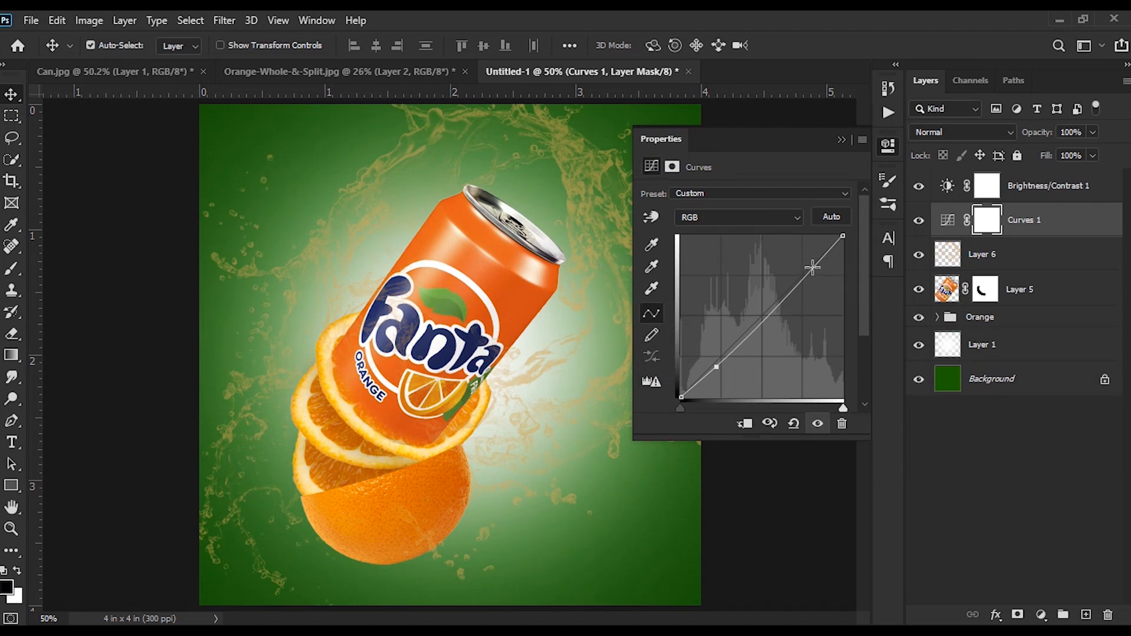
{"action": "left_click_drag", "start_coordinate": [813, 268], "coordinate": [810, 264]}
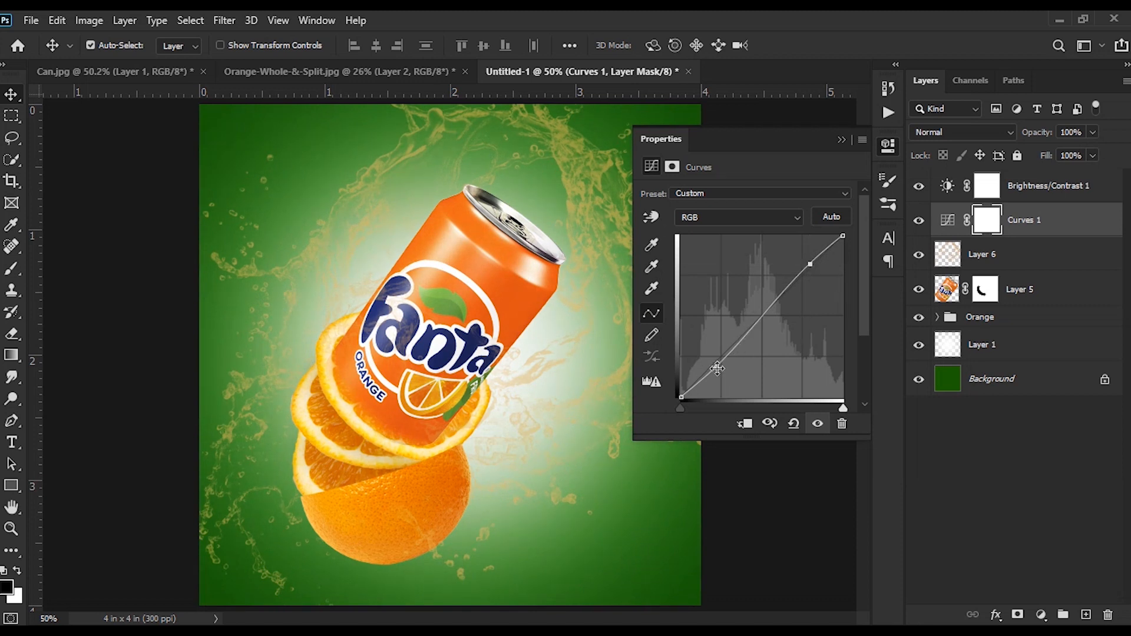
{"action": "left_click_drag", "start_coordinate": [717, 369], "coordinate": [714, 367]}
{"action": "left_click", "coordinate": [842, 140]}
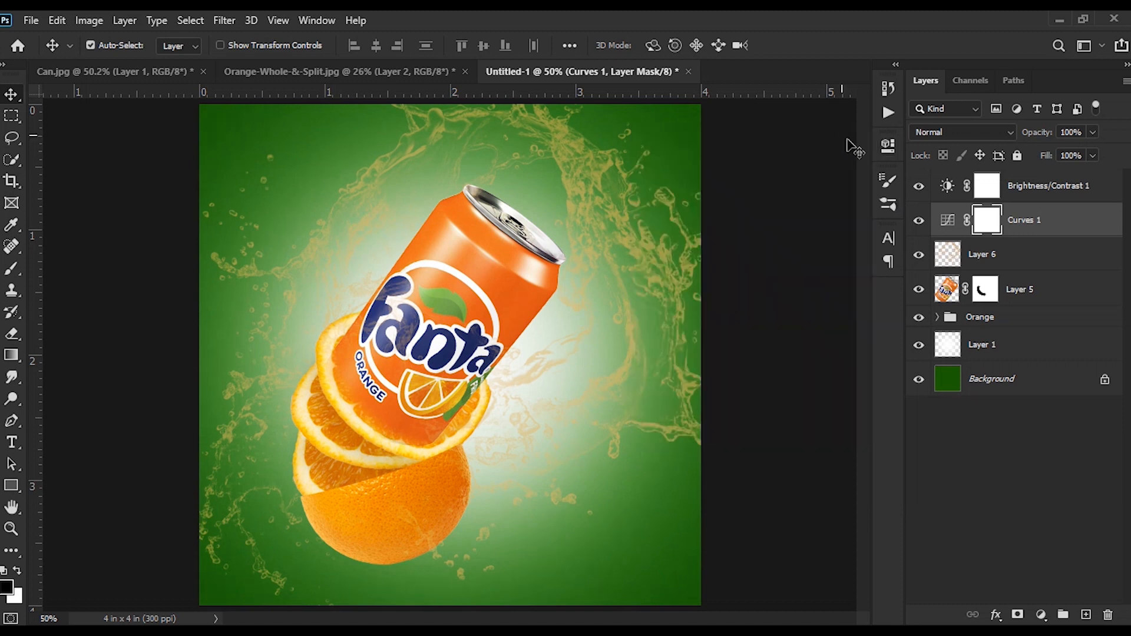
{"action": "left_click", "coordinate": [919, 221]}
{"action": "left_click", "coordinate": [919, 222]}
Add a Vibrance adjustment layer at the top of the layer stack with vibrance +100 and saturation 0.
{"action": "left_click", "coordinate": [1046, 187]}
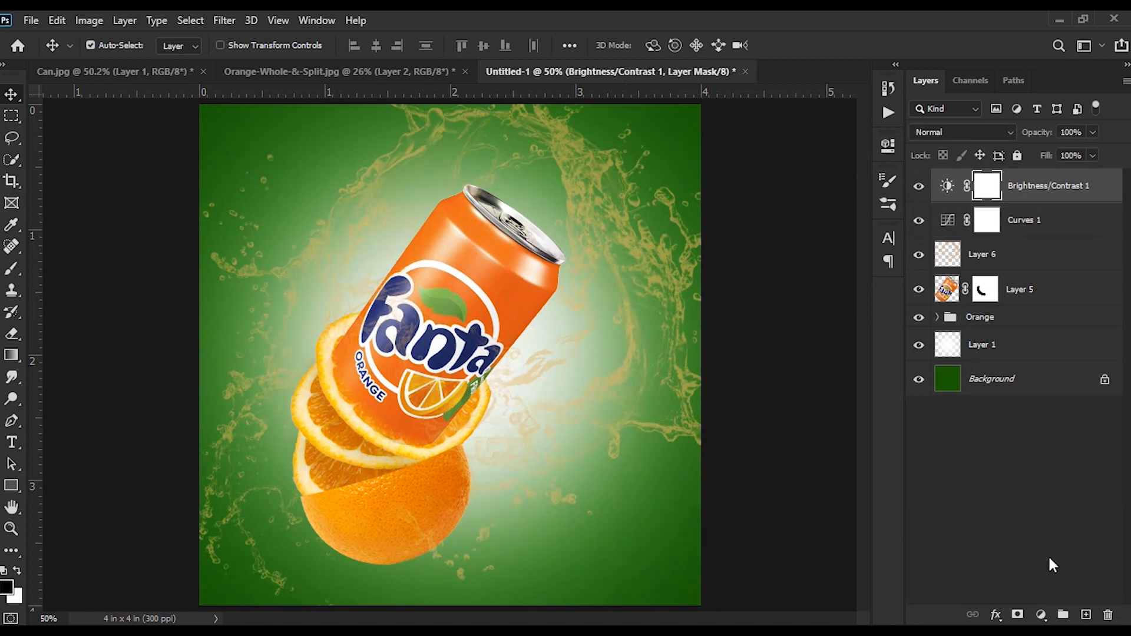
{"action": "left_click", "coordinate": [1041, 614]}
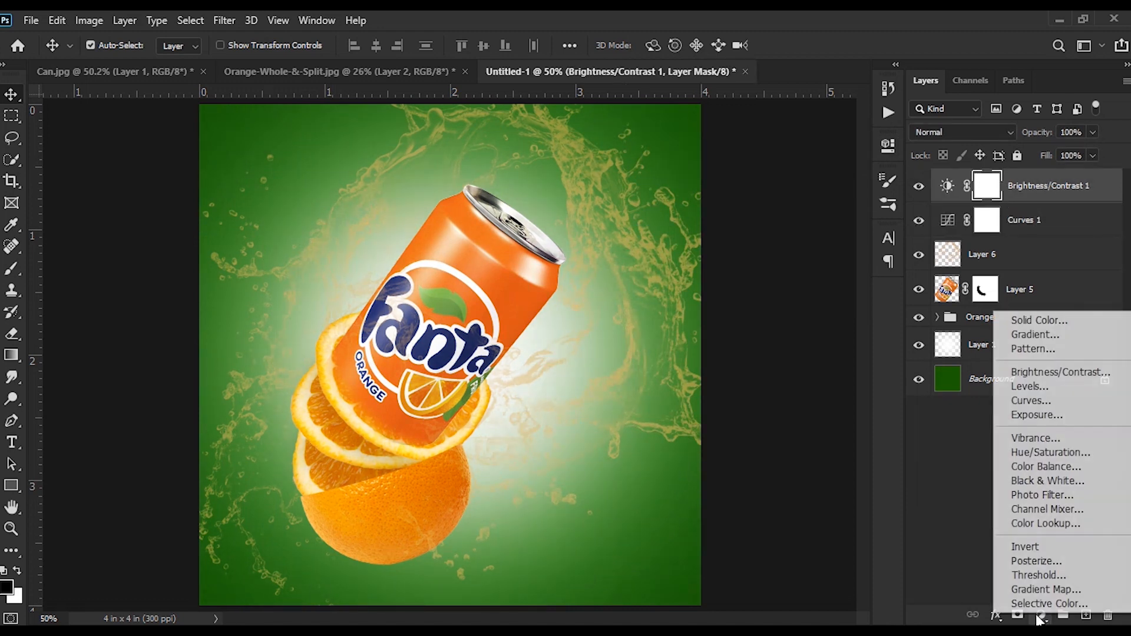
{"action": "left_click", "coordinate": [1048, 438]}
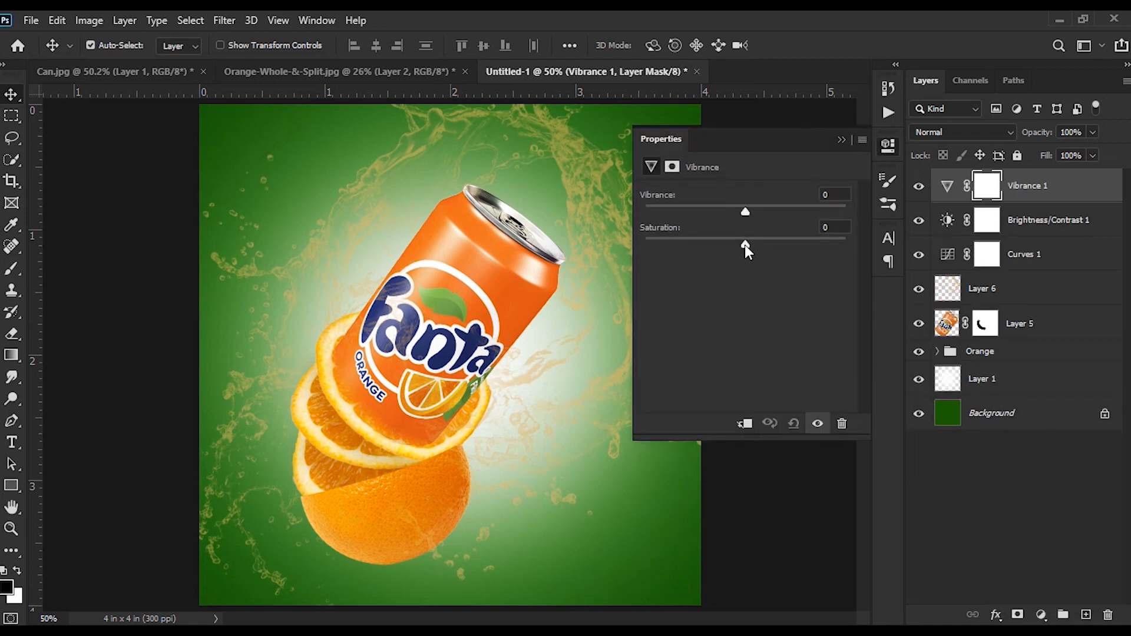
{"action": "mouse_move", "coordinate": [745, 245]}
{"action": "left_mouse_down"}
{"action": "mouse_move", "coordinate": [797, 246]}
{"action": "mouse_move", "coordinate": [755, 245]}
{"action": "left_mouse_up"}
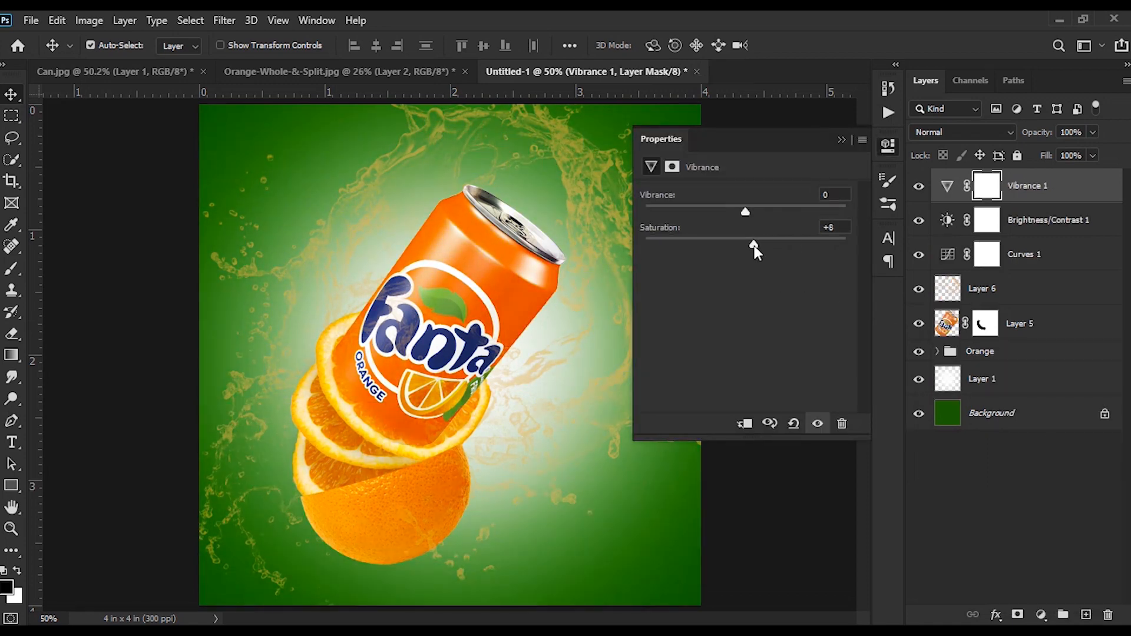
{"action": "left_click", "coordinate": [794, 425]}
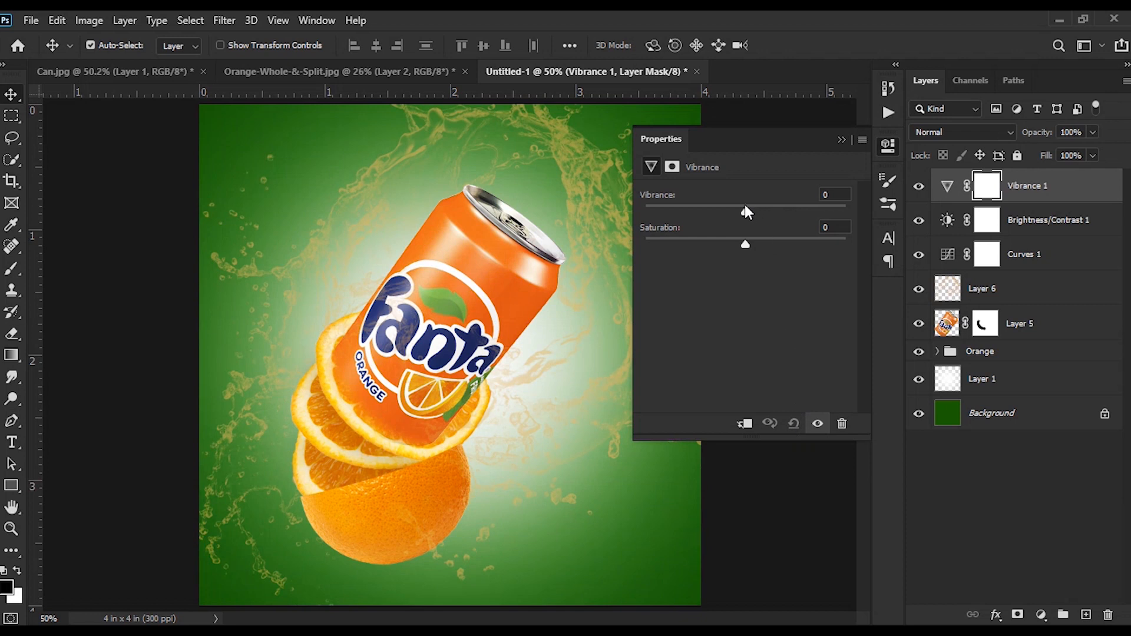
{"action": "left_click_drag", "start_coordinate": [744, 210], "coordinate": [851, 210]}
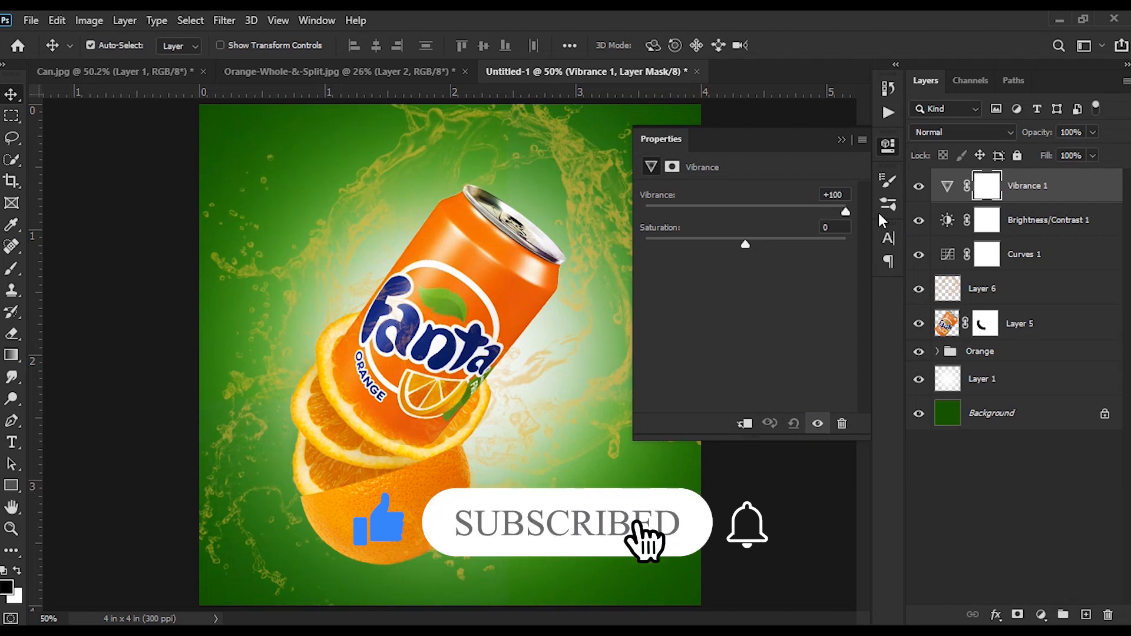
{"action": "left_click", "coordinate": [842, 139]}
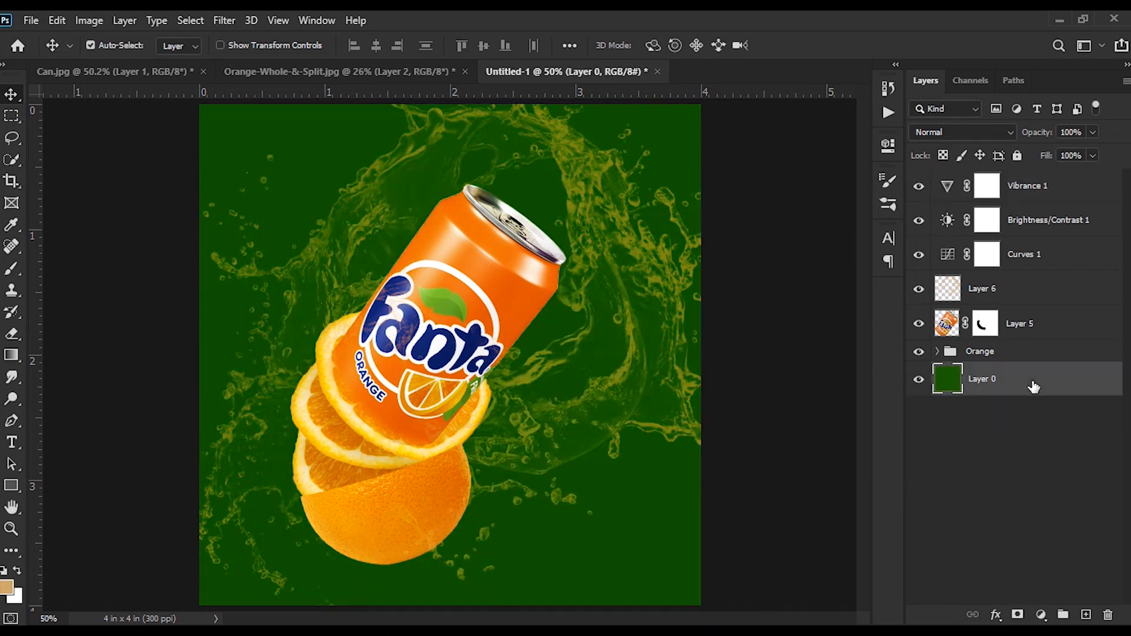
Hide every layer except the green Layer 0 and add a new empty layer directly above it.
{"action": "left_click", "coordinate": [919, 352], "text": "alt"}
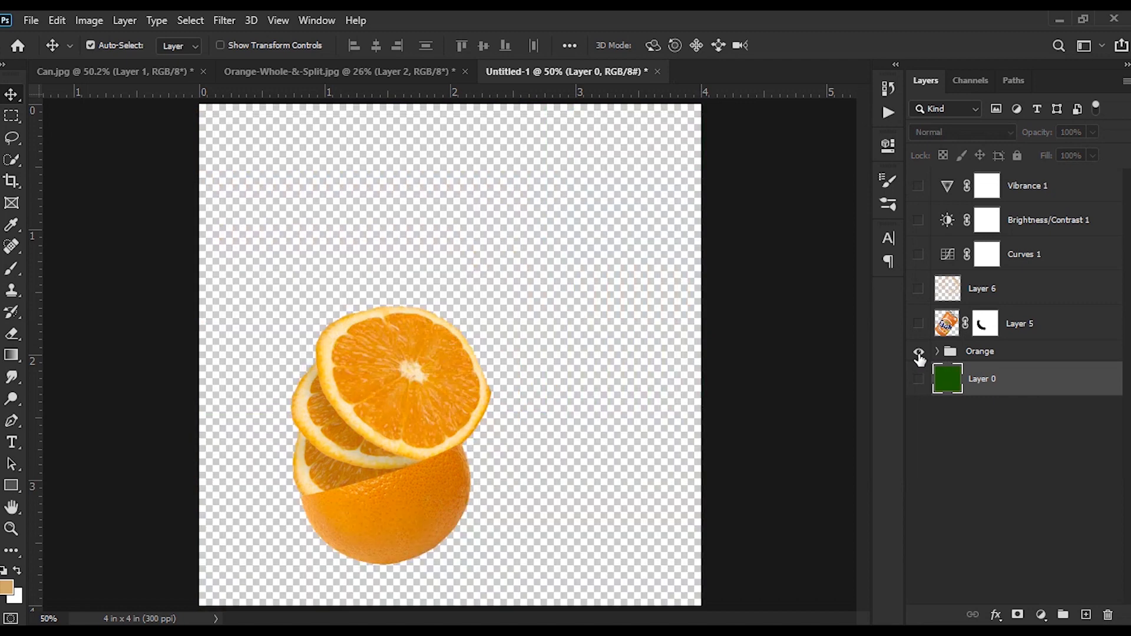
{"action": "left_click", "coordinate": [919, 354]}
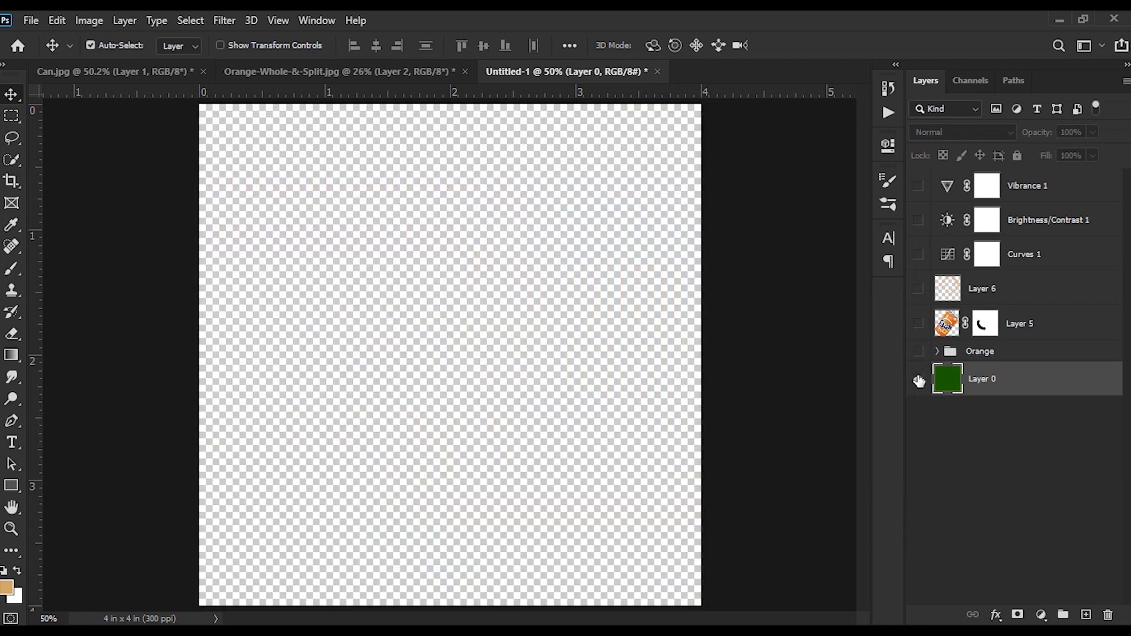
{"action": "left_click", "coordinate": [919, 380]}
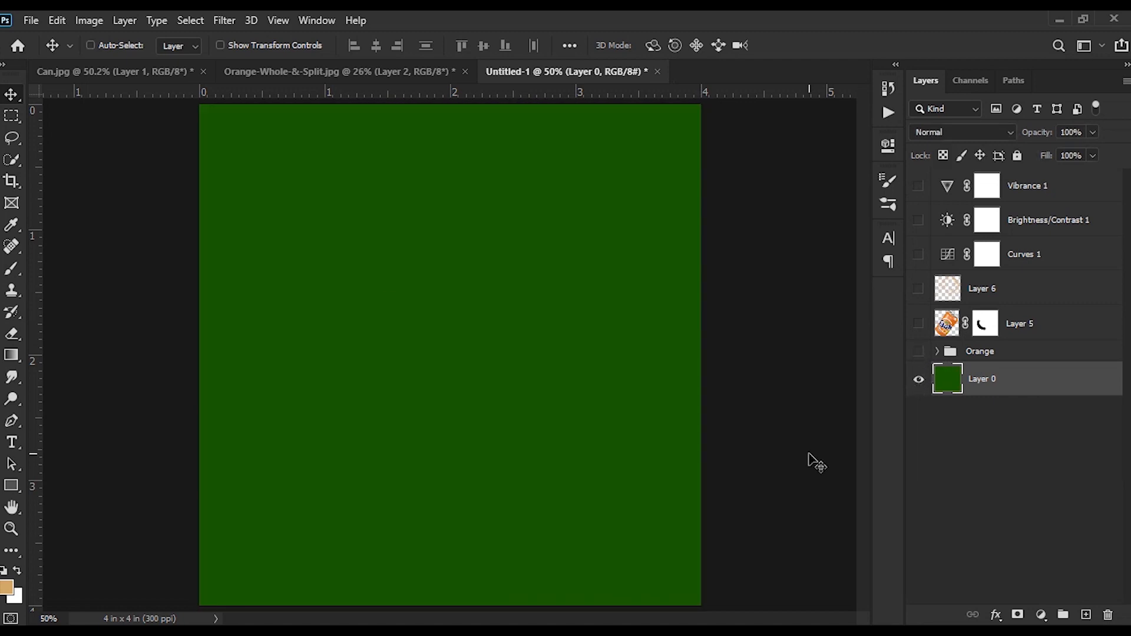
{"action": "key", "text": "ctrl+shift+n"}
{"action": "key", "text": "Return"}
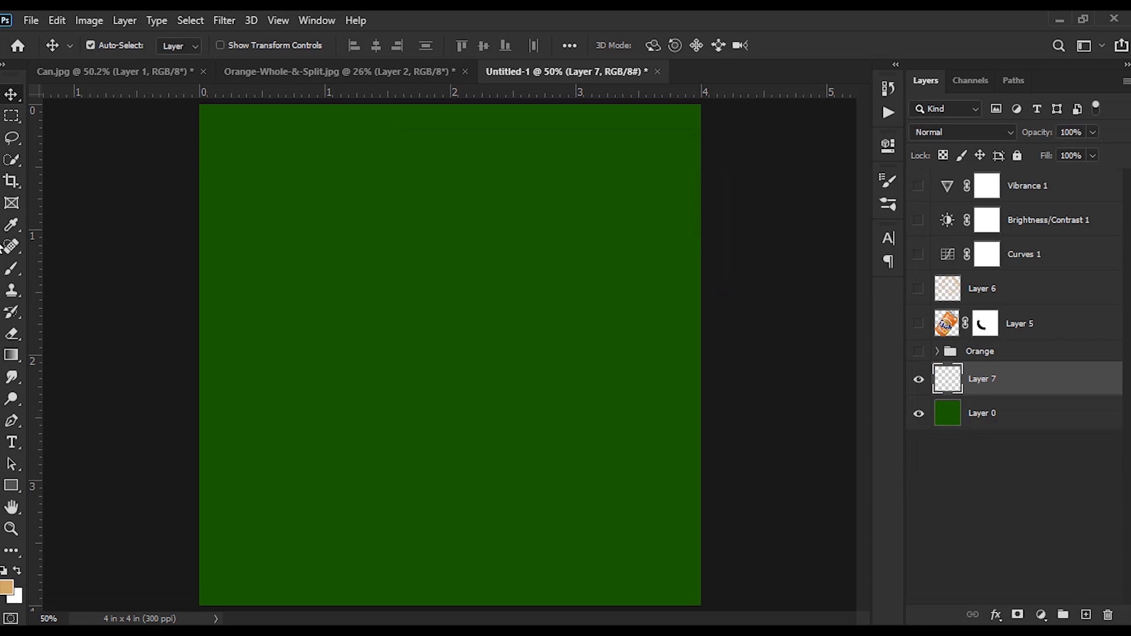
Paint the canvas's upper left and upper right corners black on Layer 7 with a soft round 300 px brush.
{"action": "left_click", "coordinate": [12, 269]}
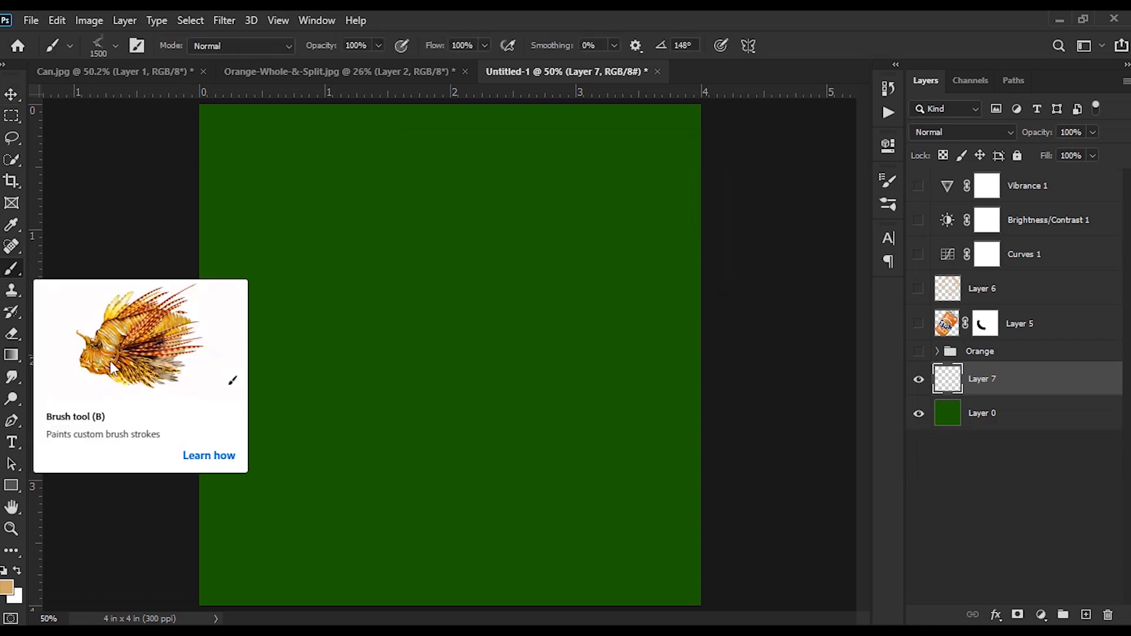
{"action": "key", "text": "d"}
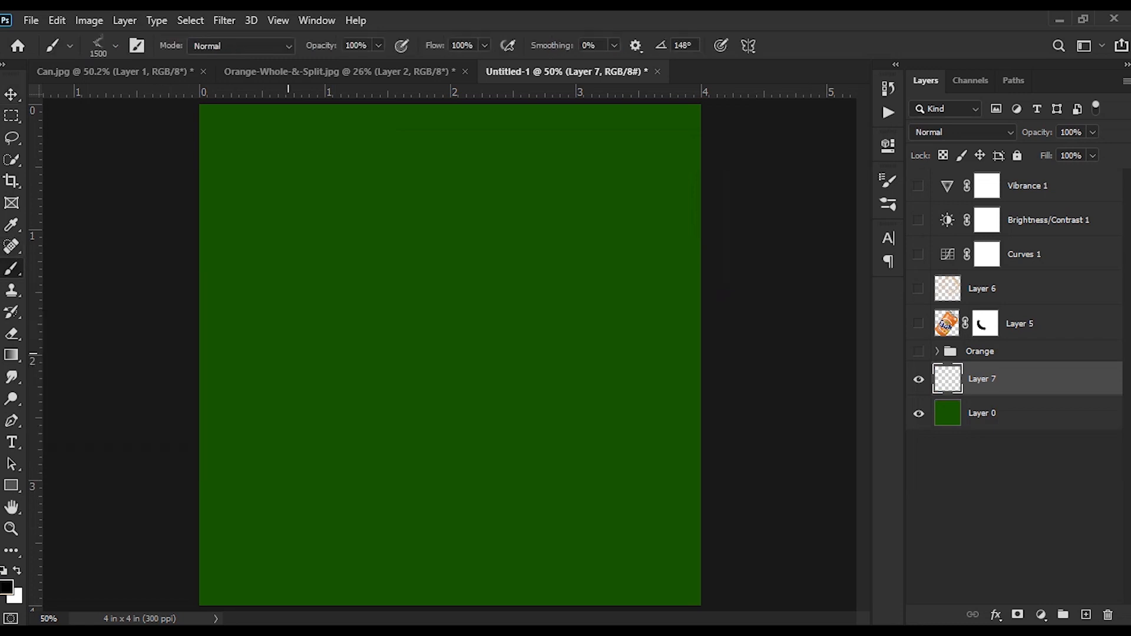
{"action": "left_click", "coordinate": [116, 46]}
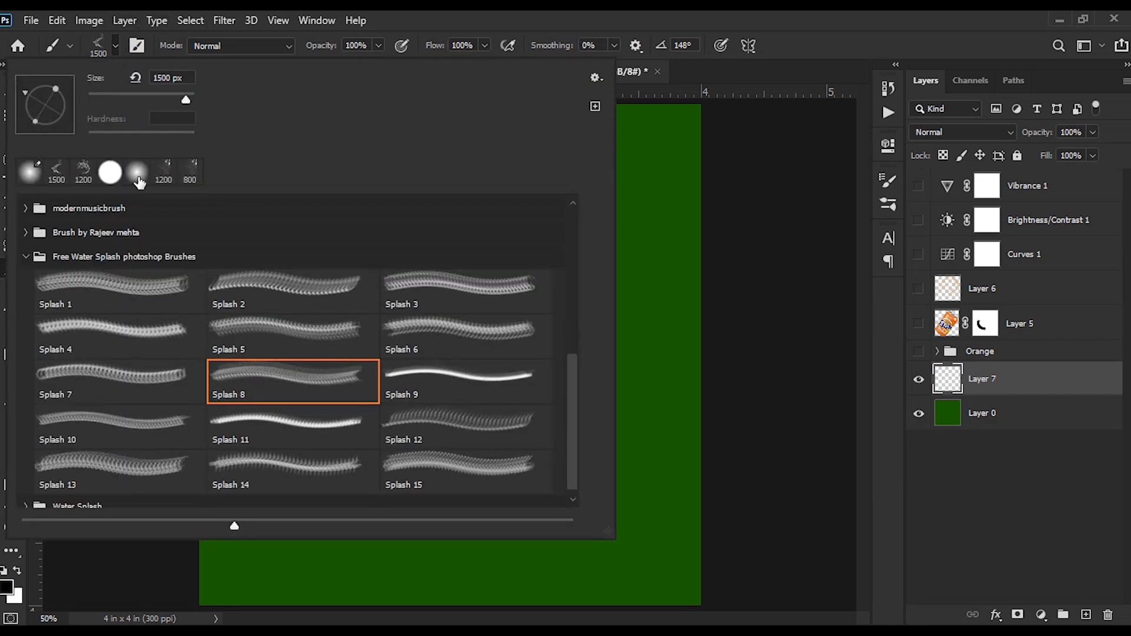
{"action": "left_click", "coordinate": [110, 174]}
{"action": "left_click", "coordinate": [419, 14]}
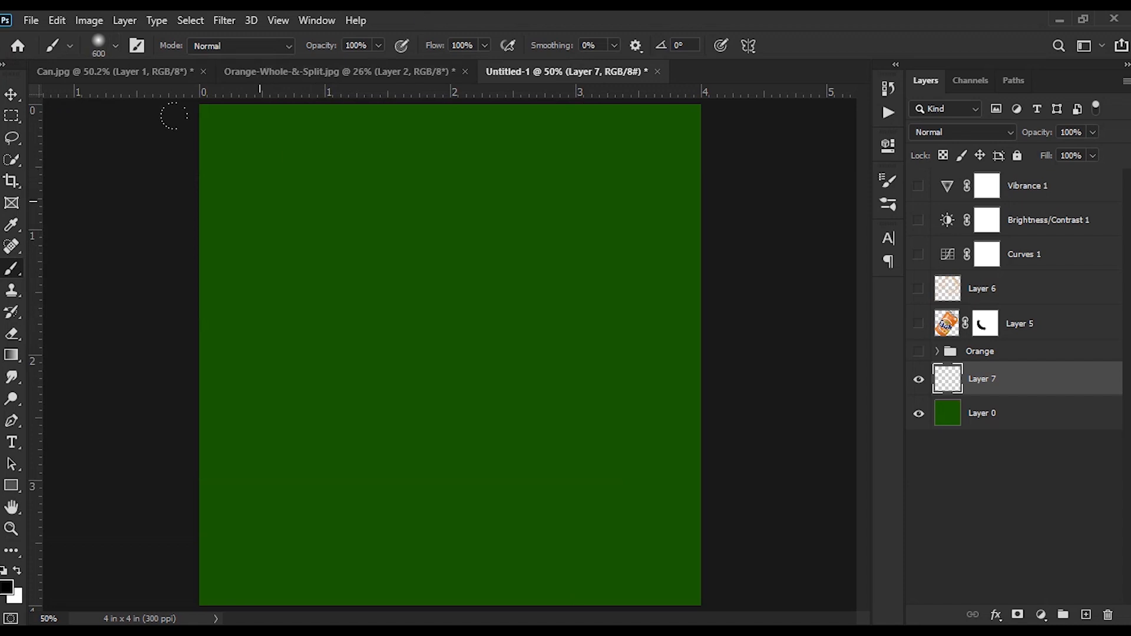
{"action": "key", "text": "bracketleft"}
{"action": "mouse_move", "coordinate": [174, 104]}
{"action": "left_mouse_down"}
{"action": "mouse_move", "coordinate": [273, 53]}
{"action": "mouse_move", "coordinate": [296, 103]}
{"action": "mouse_move", "coordinate": [213, 206]}
{"action": "left_mouse_up"}
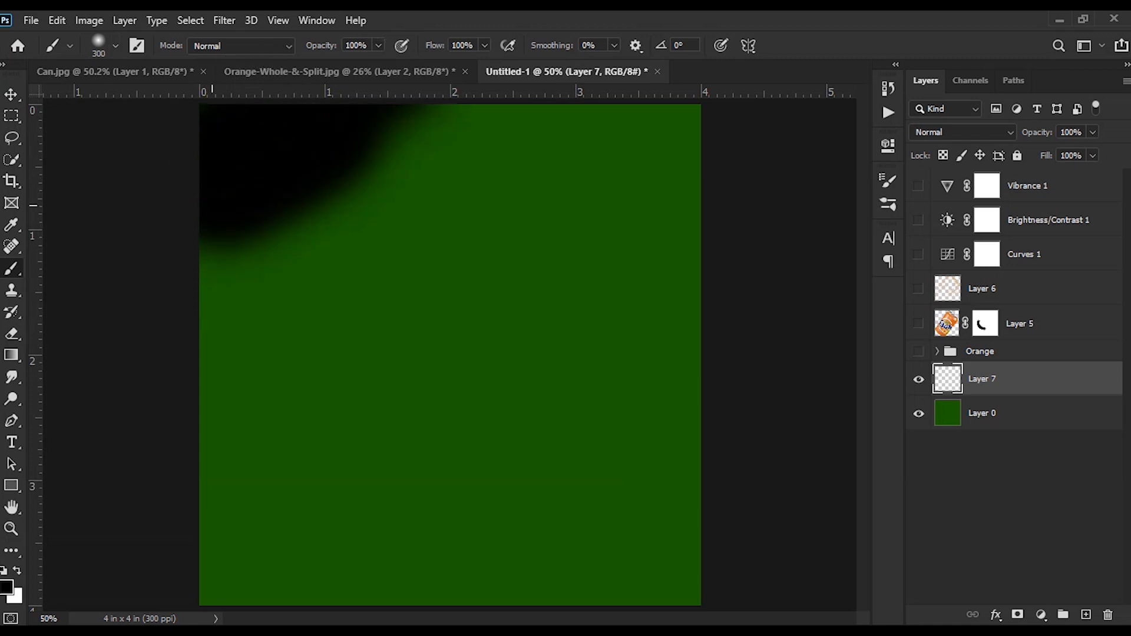
{"action": "mouse_move", "coordinate": [681, 61]}
{"action": "left_mouse_down"}
{"action": "mouse_move", "coordinate": [726, 121]}
{"action": "mouse_move", "coordinate": [669, 104]}
{"action": "mouse_move", "coordinate": [596, 114]}
{"action": "mouse_move", "coordinate": [589, 74]}
{"action": "left_mouse_up"}
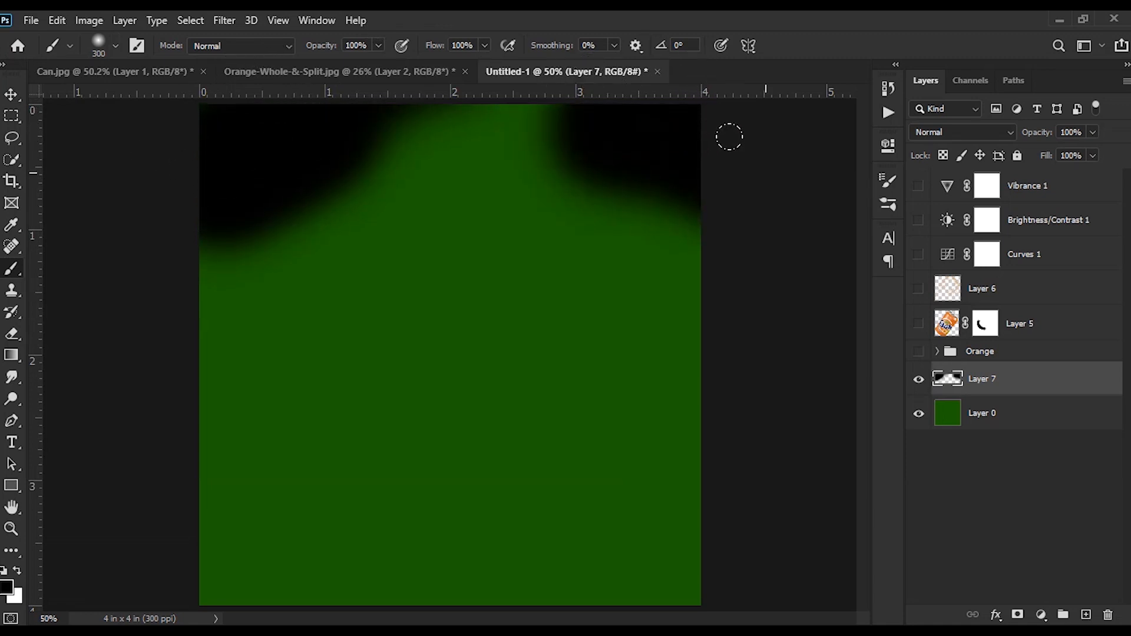
{"action": "mouse_move", "coordinate": [1049, 138]}
{"action": "left_mouse_down"}
{"action": "mouse_move", "coordinate": [998, 142]}
{"action": "mouse_move", "coordinate": [1055, 139]}
{"action": "left_mouse_up"}
Paint a black band across the canvas's lower middle and another along its bottom edge with a 200 px soft brush.
{"action": "key", "text": "bracketleft"}
{"action": "key", "text": "bracketleft"}
{"action": "mouse_move", "coordinate": [714, 429]}
{"action": "left_mouse_down"}
{"action": "mouse_move", "coordinate": [601, 411]}
{"action": "mouse_move", "coordinate": [586, 424]}
{"action": "mouse_move", "coordinate": [487, 422]}
{"action": "left_mouse_up"}
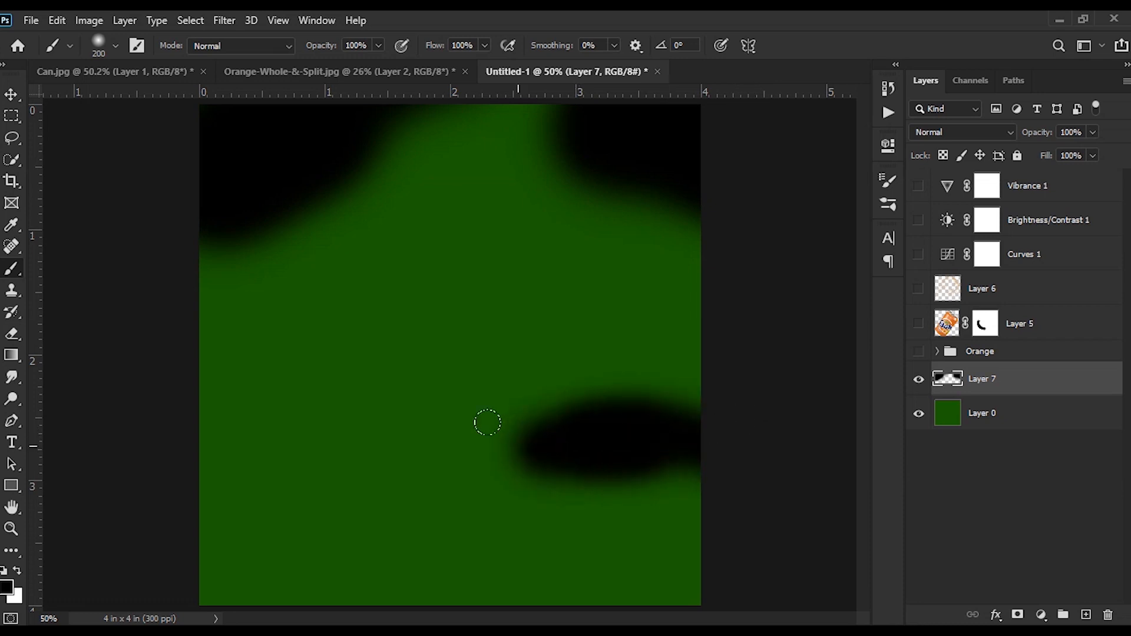
{"action": "left_click", "coordinate": [165, 421], "text": "shift"}
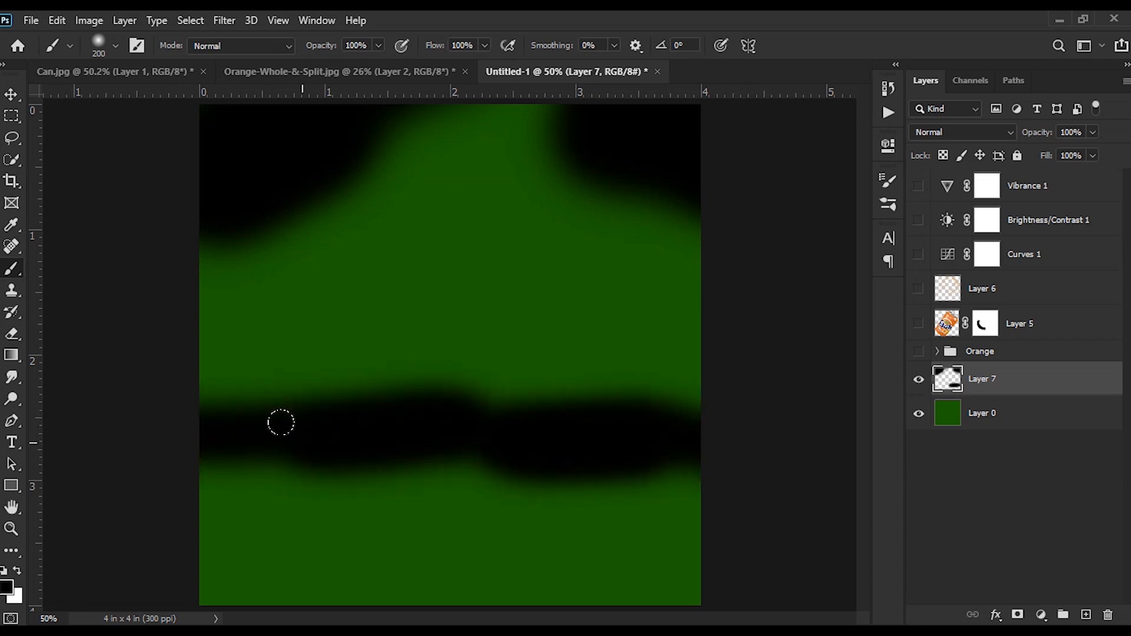
{"action": "left_click_drag", "start_coordinate": [281, 422], "coordinate": [172, 424]}
{"action": "mouse_move", "coordinate": [710, 563]}
{"action": "left_mouse_down"}
{"action": "mouse_move", "coordinate": [619, 610]}
{"action": "mouse_move", "coordinate": [672, 578]}
{"action": "mouse_move", "coordinate": [475, 588]}
{"action": "mouse_move", "coordinate": [341, 614]}
{"action": "left_mouse_up"}
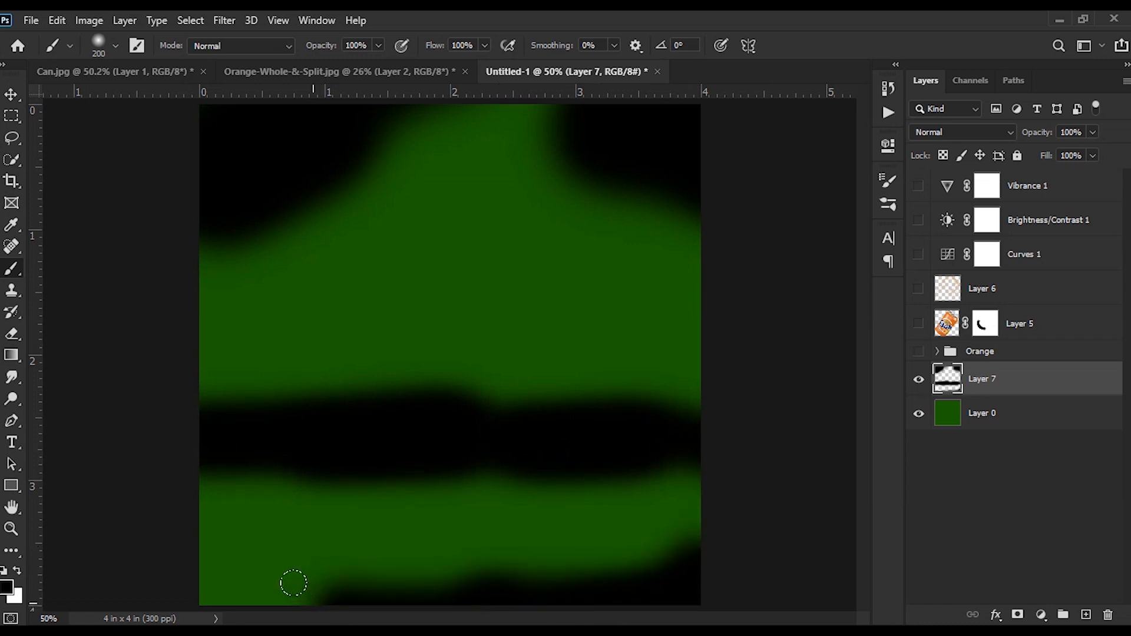
{"action": "mouse_move", "coordinate": [293, 584]}
{"action": "left_mouse_down"}
{"action": "mouse_move", "coordinate": [166, 585]}
{"action": "mouse_move", "coordinate": [180, 581]}
{"action": "mouse_move", "coordinate": [148, 569]}
{"action": "mouse_move", "coordinate": [416, 575]}
{"action": "left_mouse_up"}
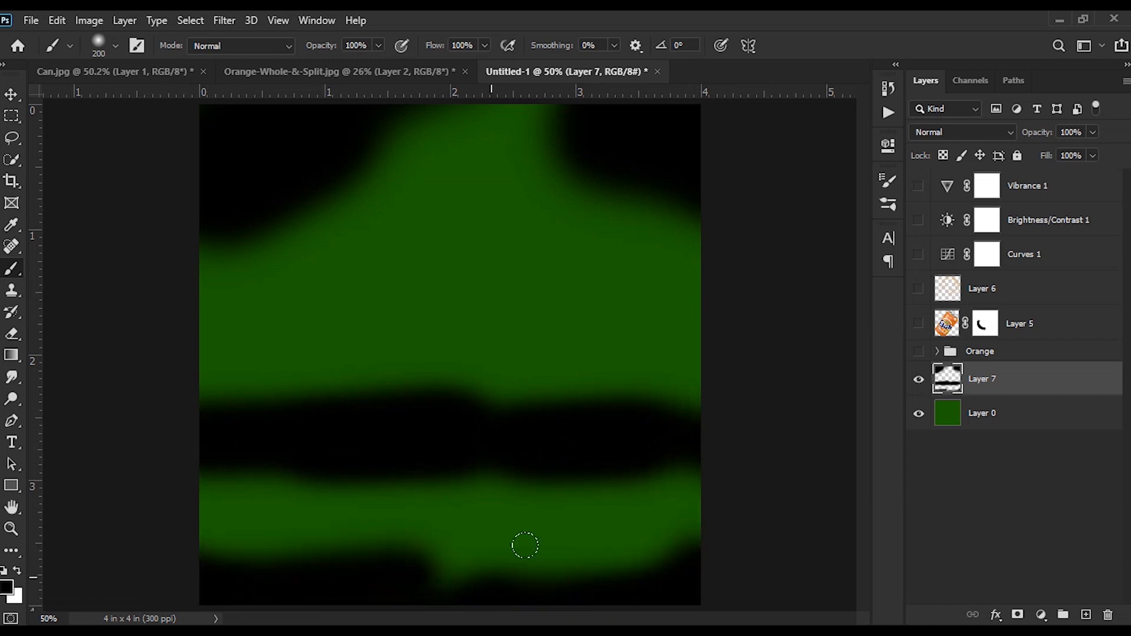
{"action": "mouse_move", "coordinate": [495, 405]}
{"action": "left_mouse_down"}
{"action": "mouse_move", "coordinate": [684, 397]}
{"action": "mouse_move", "coordinate": [682, 406]}
{"action": "mouse_move", "coordinate": [736, 411]}
{"action": "left_mouse_up"}
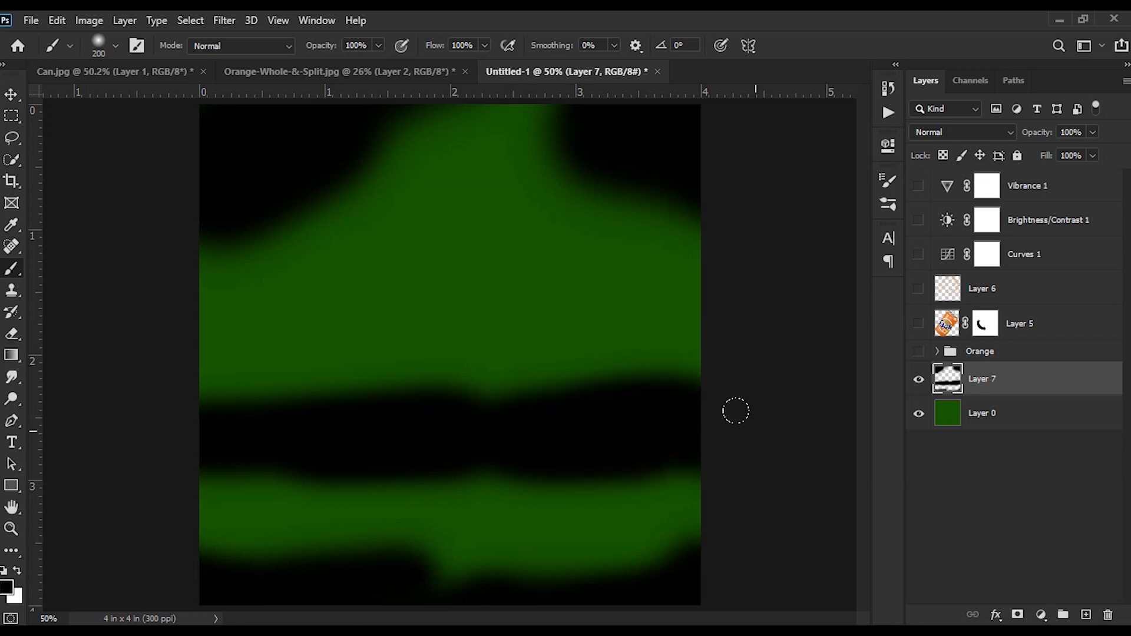
Lower Layer 7's opacity to 30% and apply a Gaussian Blur with a 48.4 px radius to the black strokes.
{"action": "left_click_drag", "start_coordinate": [1052, 135], "coordinate": [989, 139]}
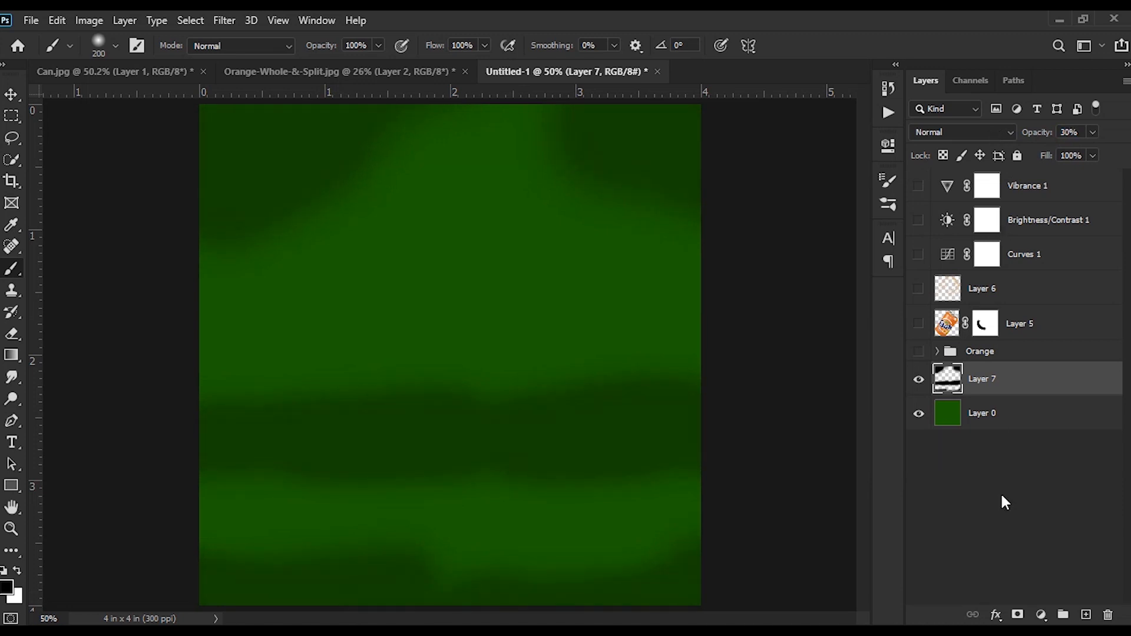
{"action": "left_click", "coordinate": [226, 20]}
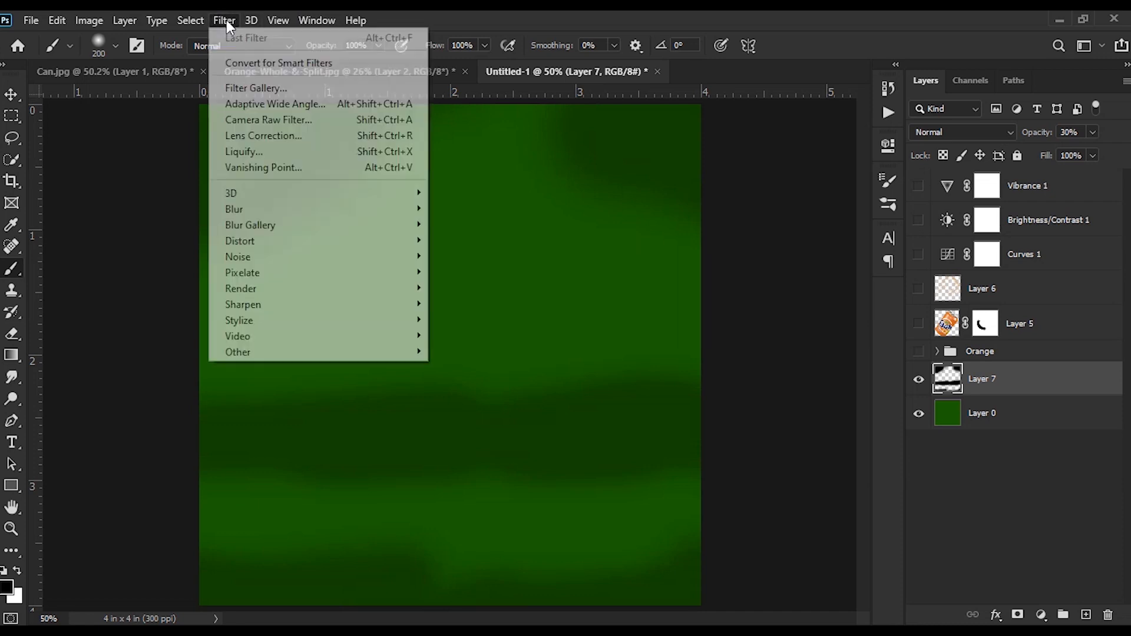
{"action": "mouse_move", "coordinate": [419, 209]}
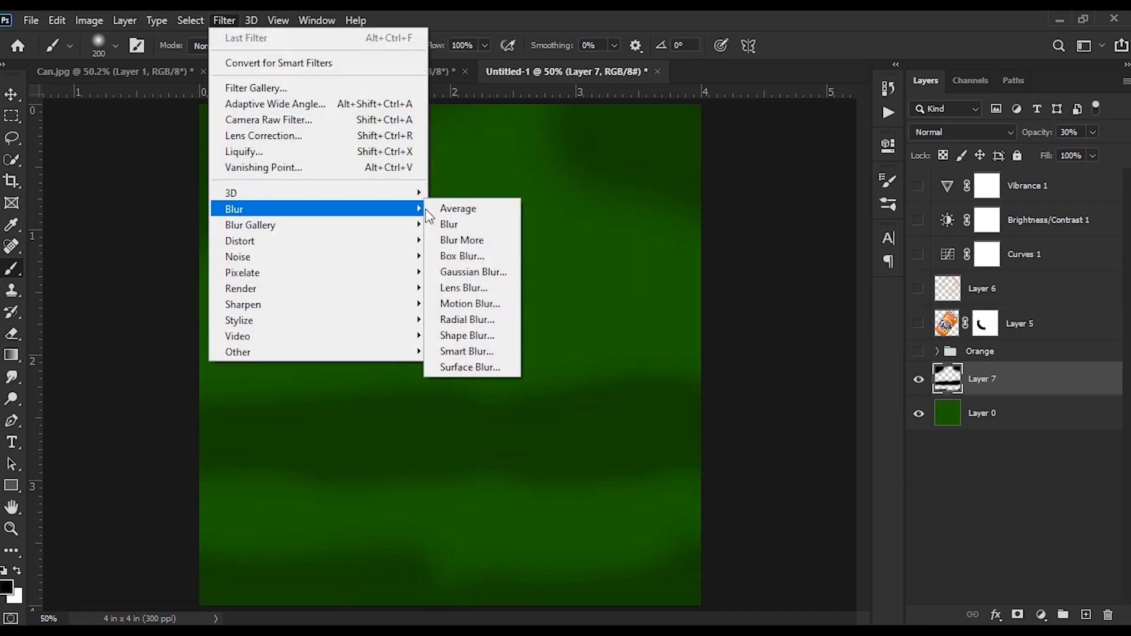
{"action": "left_click", "coordinate": [480, 273]}
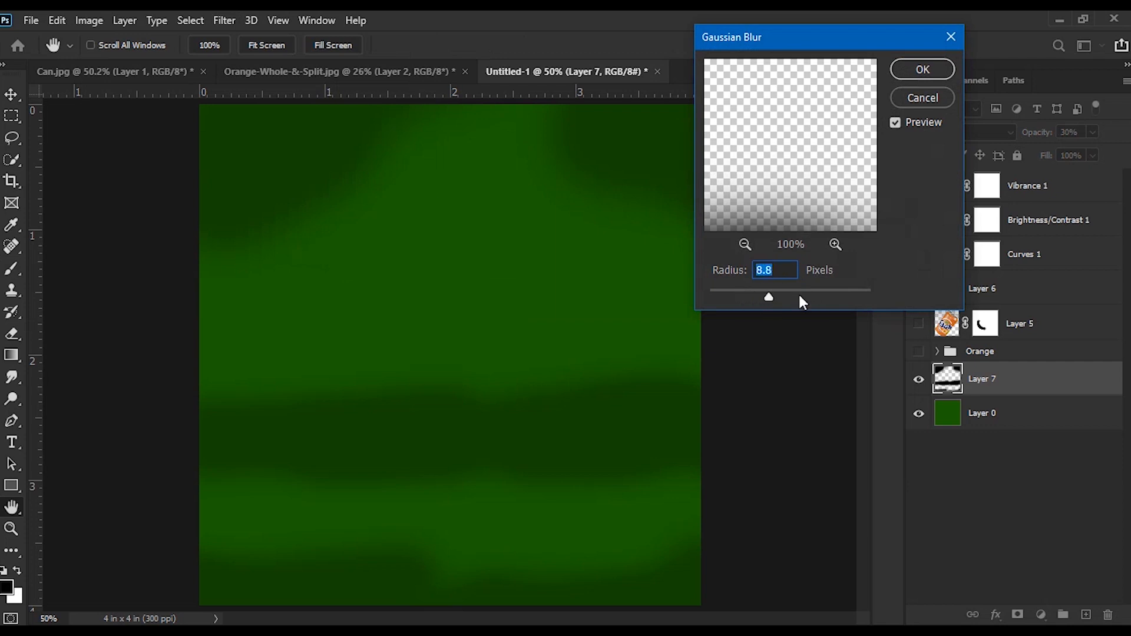
{"action": "left_click_drag", "start_coordinate": [799, 296], "coordinate": [798, 293]}
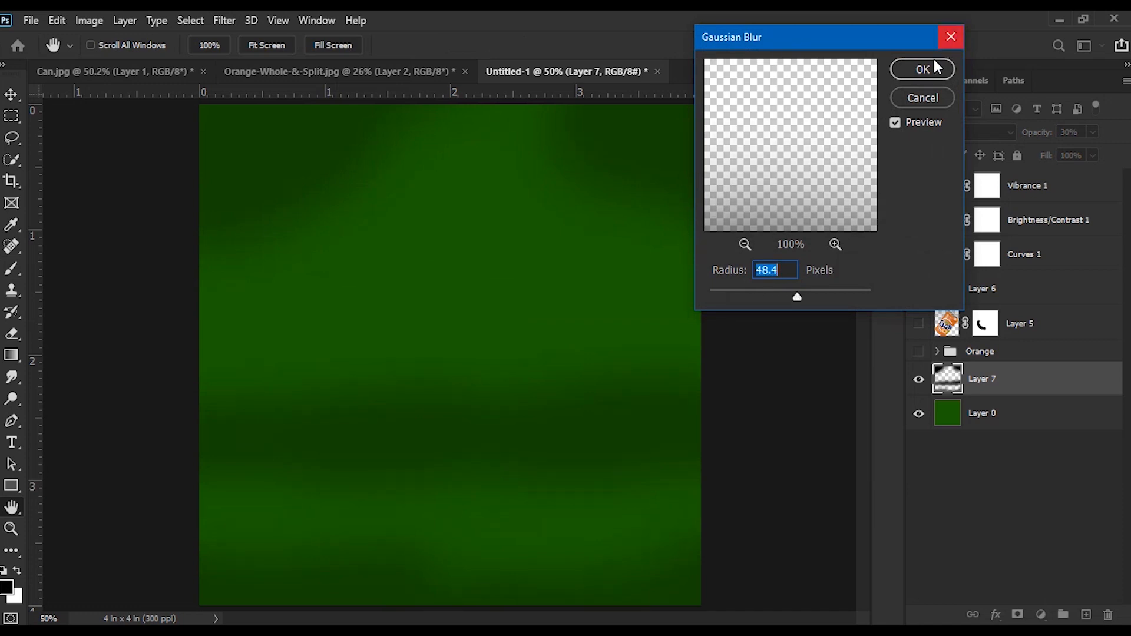
{"action": "left_click", "coordinate": [923, 69]}
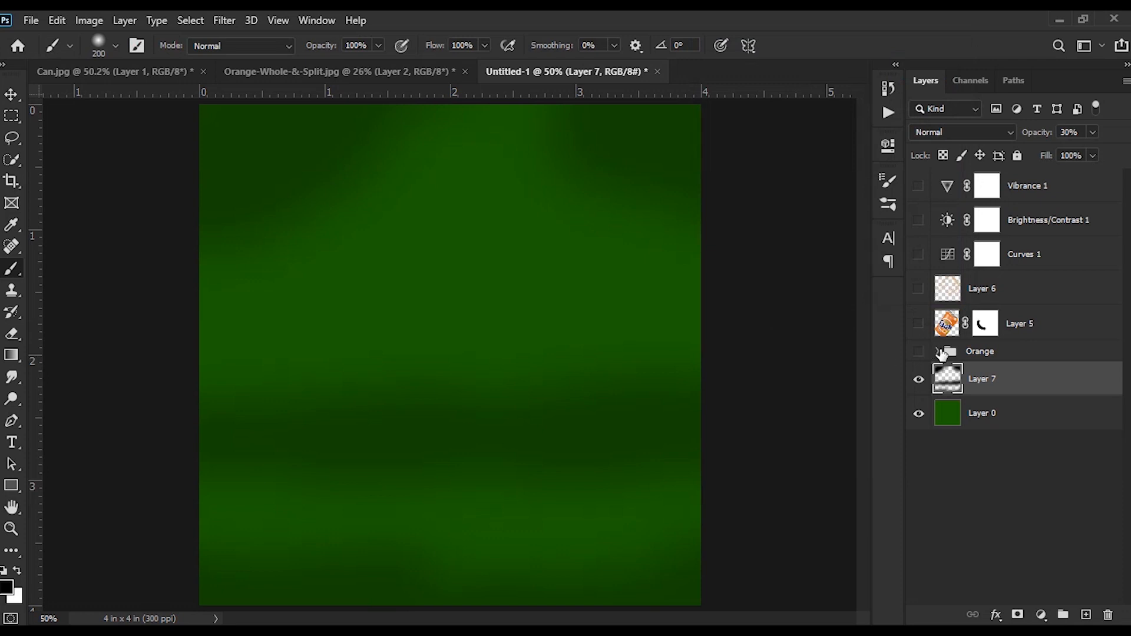
Show the Orange group, Layers 5 and 6 and the three adjustment layers again, and lower Layer 7's opacity to 20%.
{"action": "left_click", "coordinate": [918, 352]}
{"action": "left_click", "coordinate": [919, 323]}
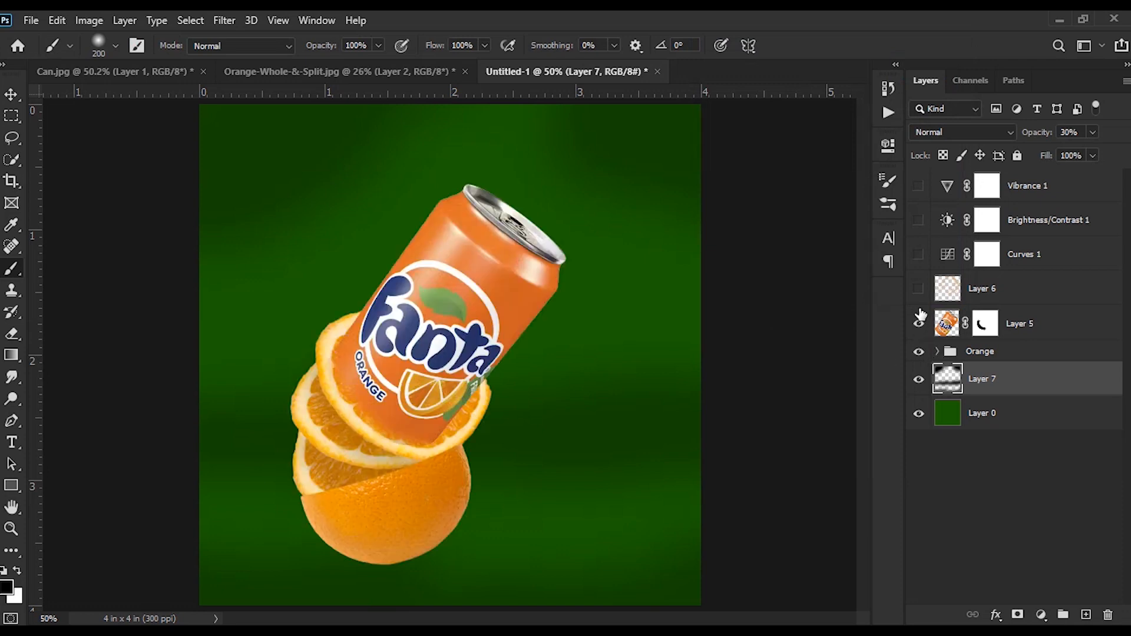
{"action": "left_click", "coordinate": [918, 289]}
{"action": "left_click", "coordinate": [918, 255]}
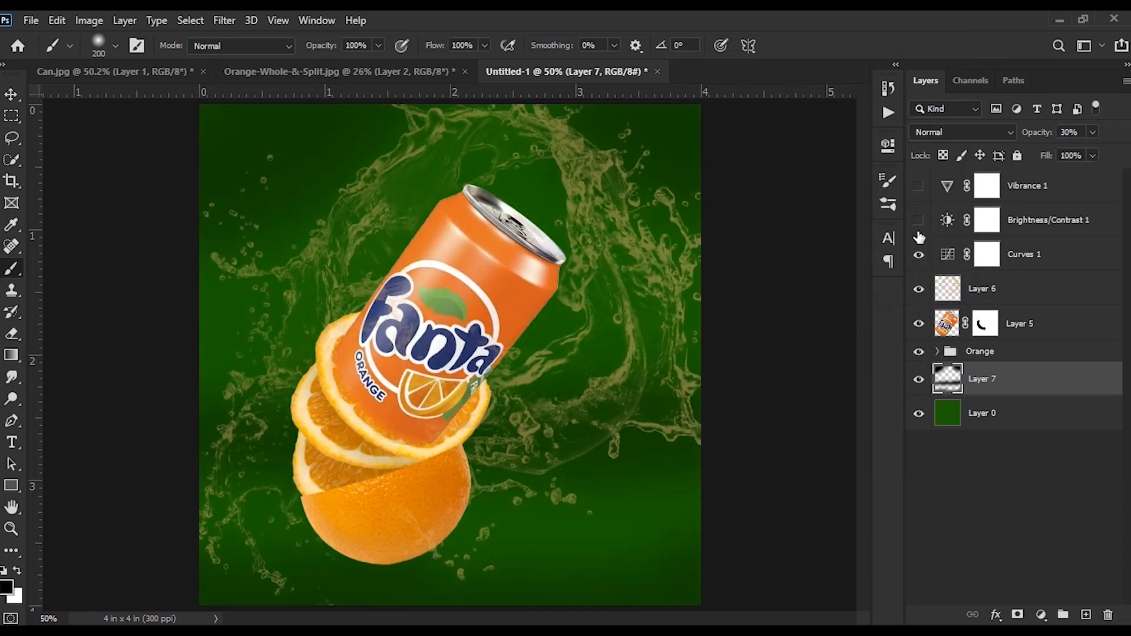
{"action": "left_click", "coordinate": [918, 221]}
{"action": "left_click", "coordinate": [920, 188]}
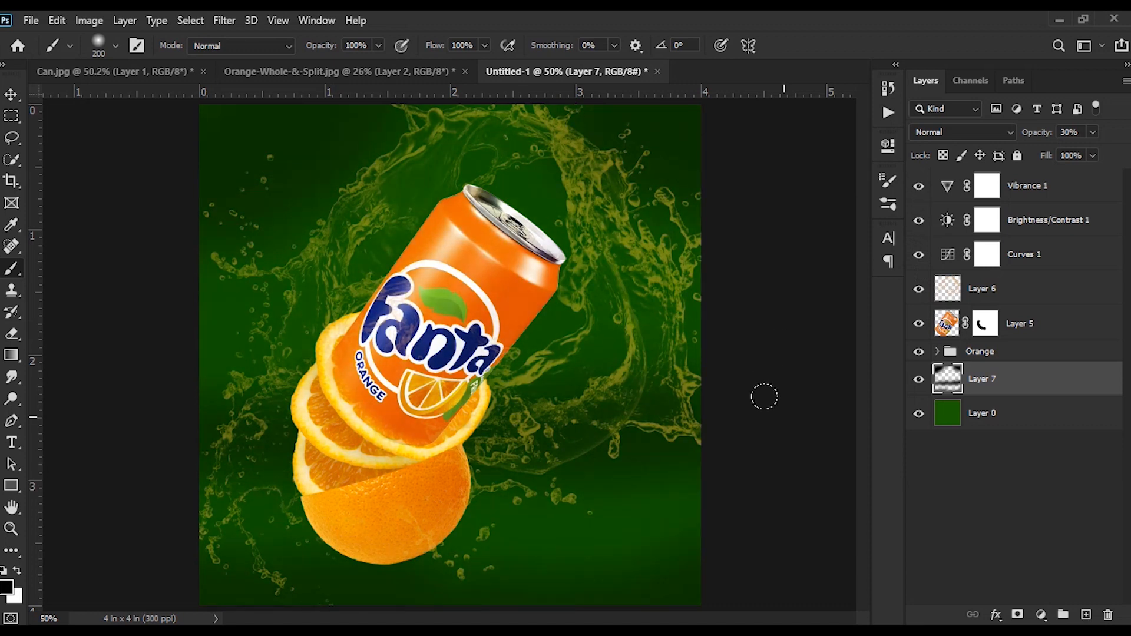
{"action": "left_click_drag", "start_coordinate": [1043, 138], "coordinate": [1035, 142]}
Scale the Orange group, Layer 5 and Layer 6 together to 89% and centre them on the canvas at 600 px by 600 px.
{"action": "left_click", "coordinate": [1033, 357]}
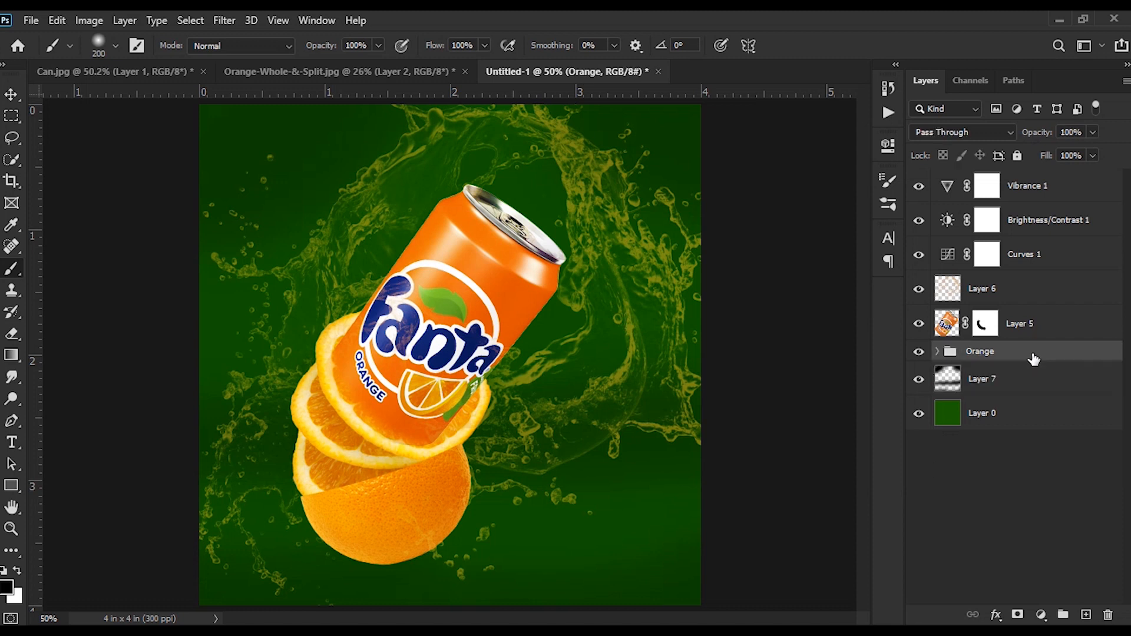
{"action": "left_click", "coordinate": [1049, 329]}
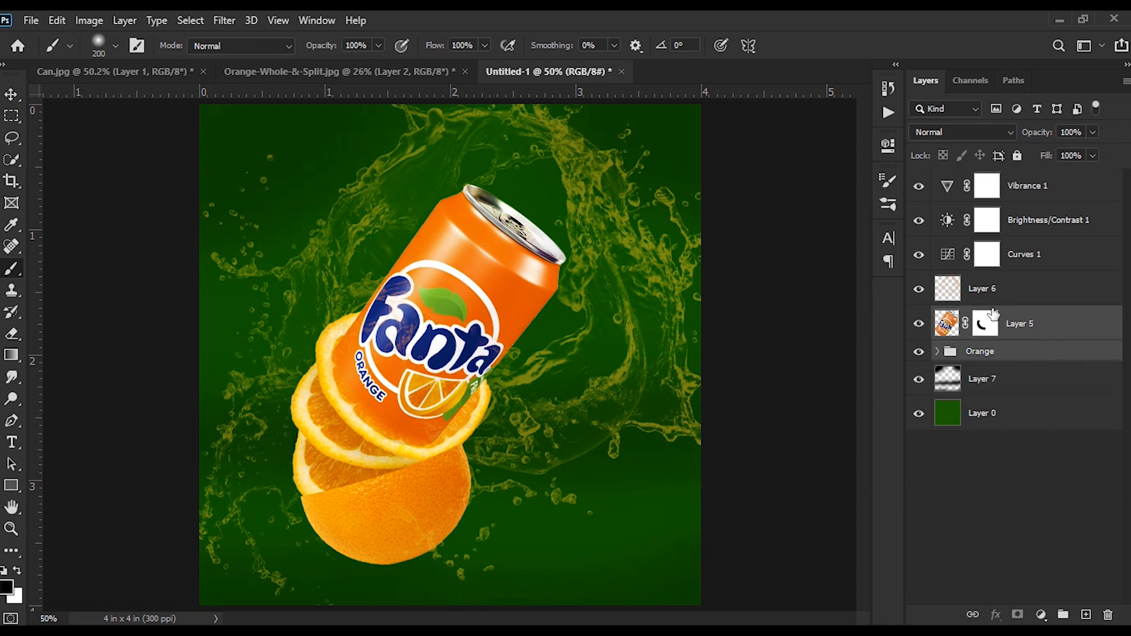
{"action": "left_click", "coordinate": [921, 290]}
{"action": "left_click", "coordinate": [921, 290]}
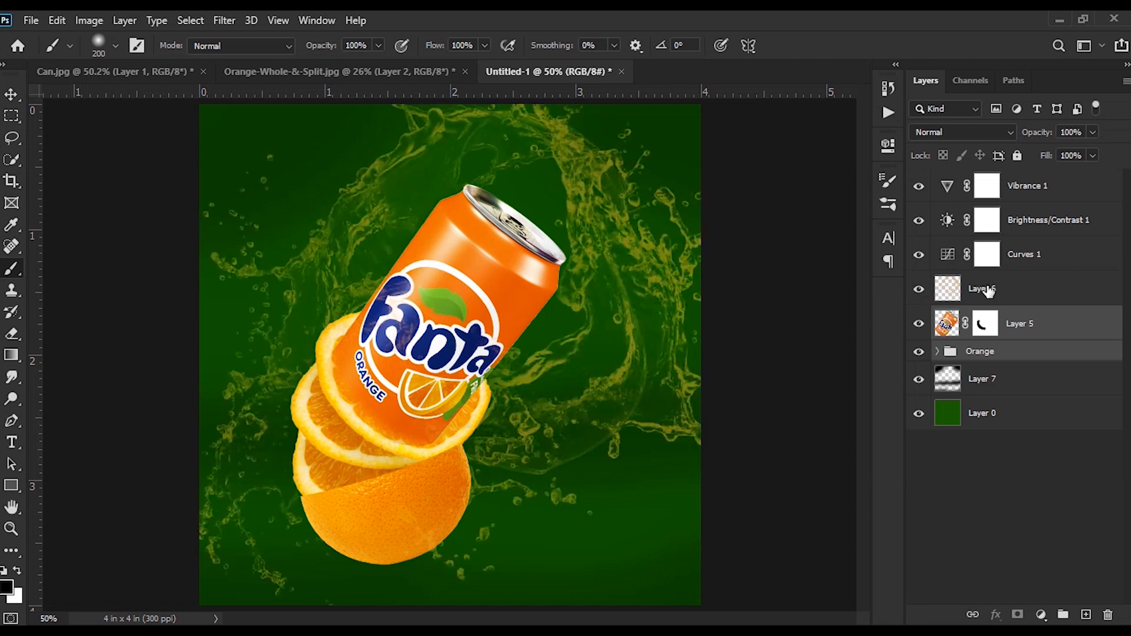
{"action": "left_click", "coordinate": [1047, 291]}
{"action": "key", "text": "ctrl+t"}
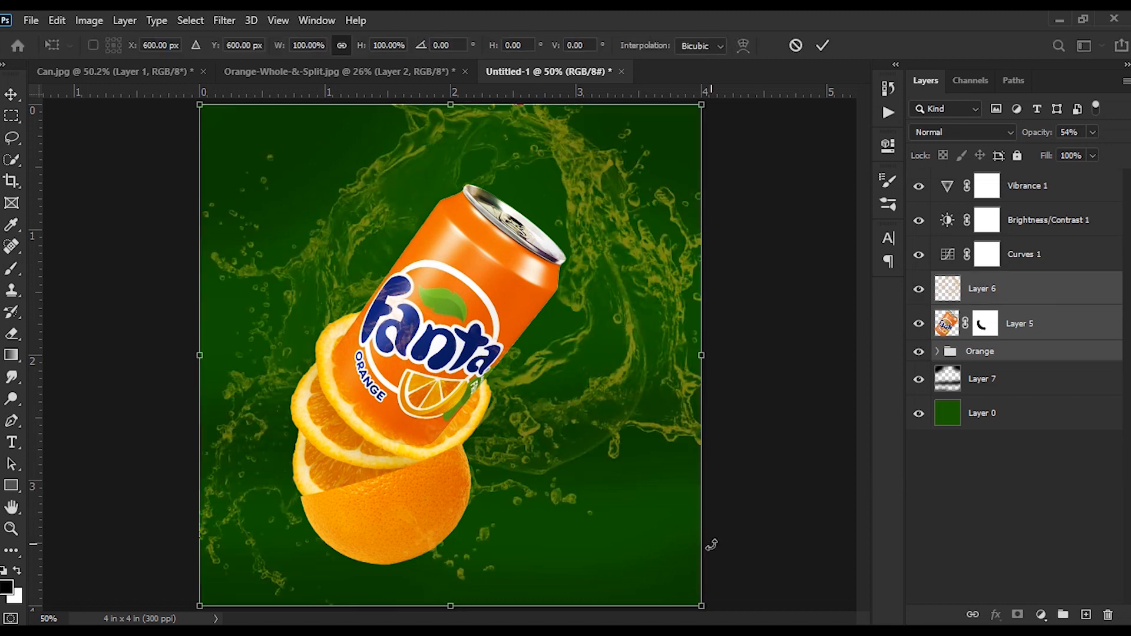
{"action": "left_click_drag", "start_coordinate": [701, 607], "coordinate": [662, 566]}
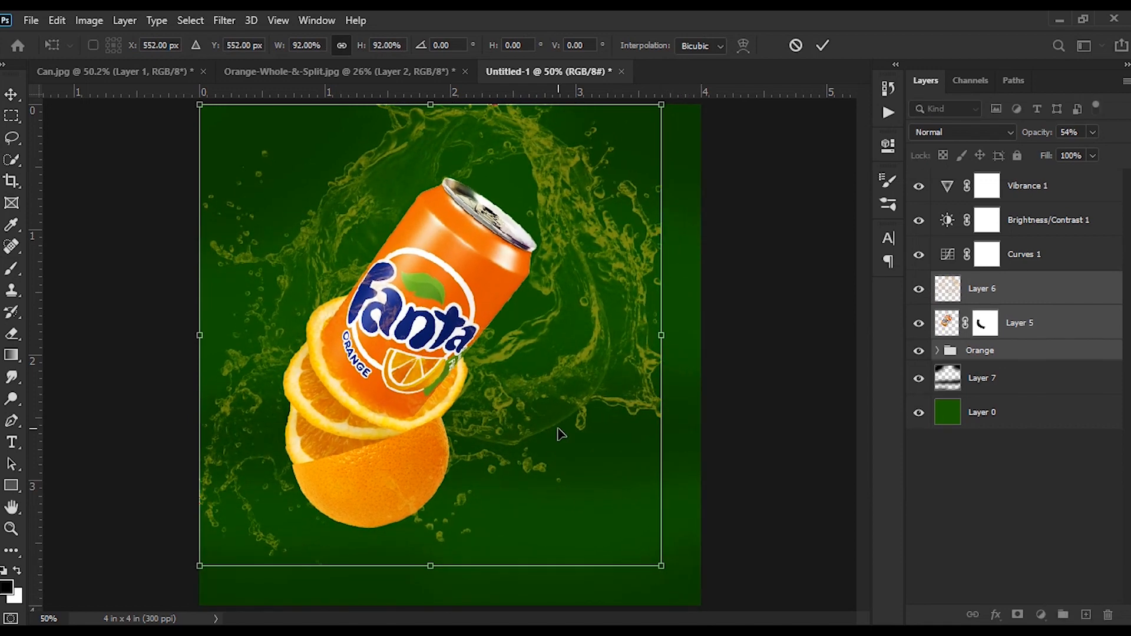
{"action": "left_click_drag", "start_coordinate": [558, 434], "coordinate": [579, 446]}
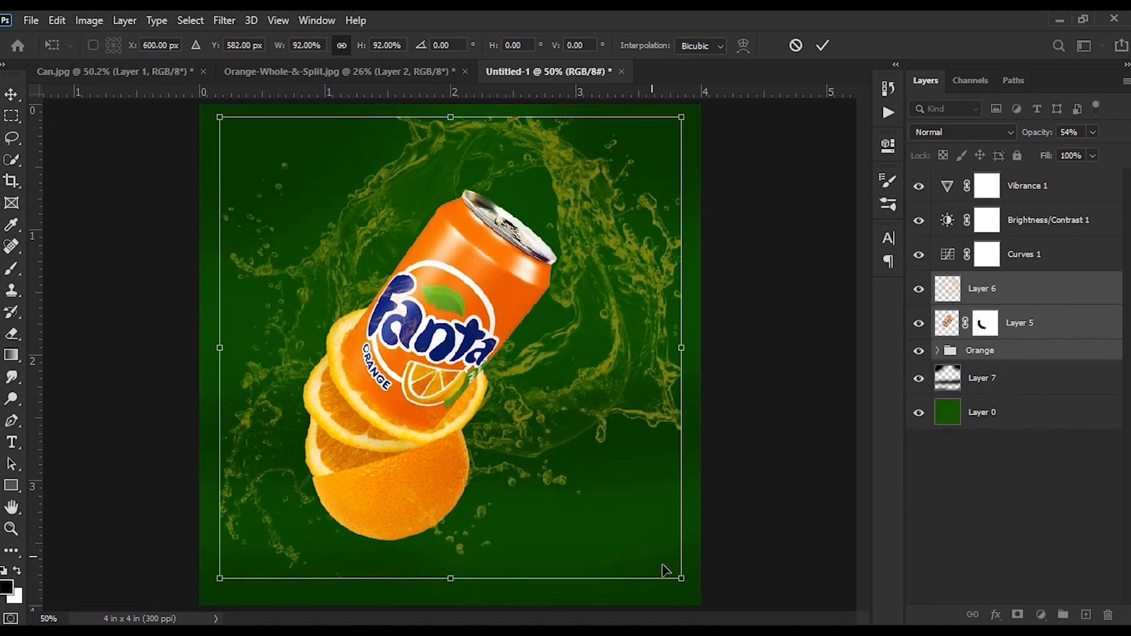
{"action": "left_click_drag", "start_coordinate": [682, 578], "coordinate": [665, 562]}
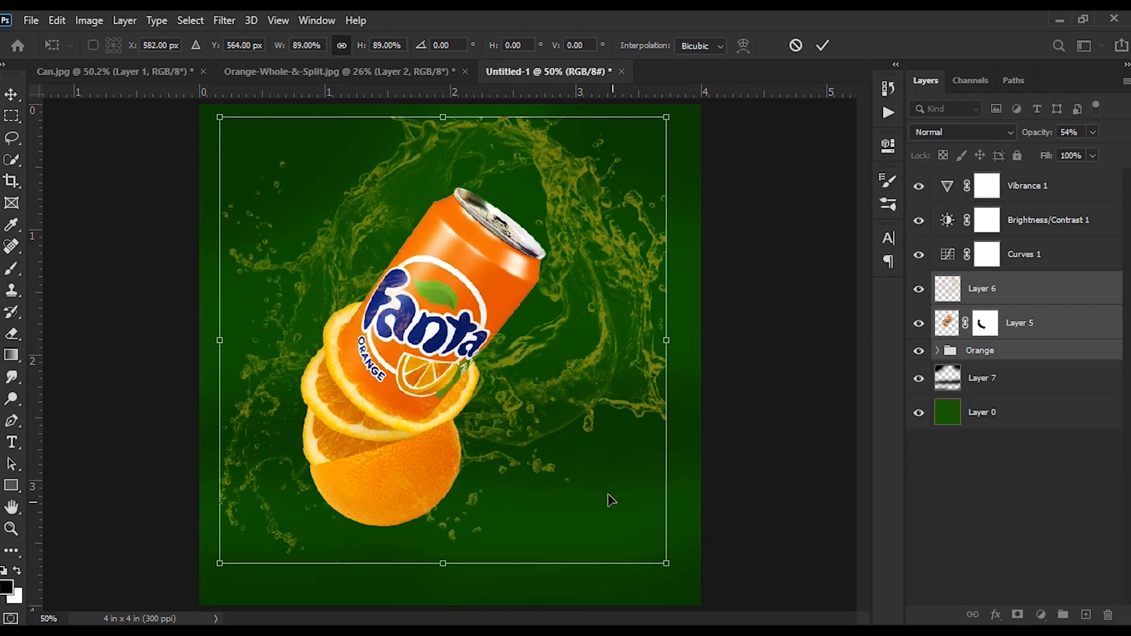
{"action": "left_click_drag", "start_coordinate": [594, 472], "coordinate": [596, 483]}
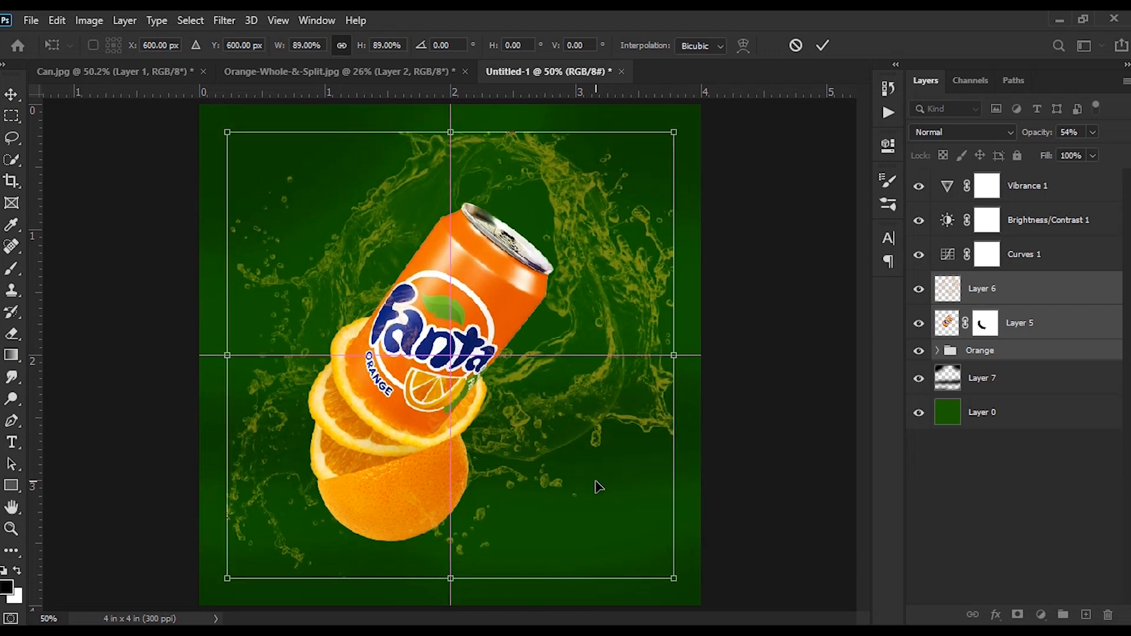
{"action": "key", "text": "Return"}
Add an empty layer above Layer 7 and paint a single white dab behind the lower can with a soft 500 px brush.
{"action": "key", "text": "b"}
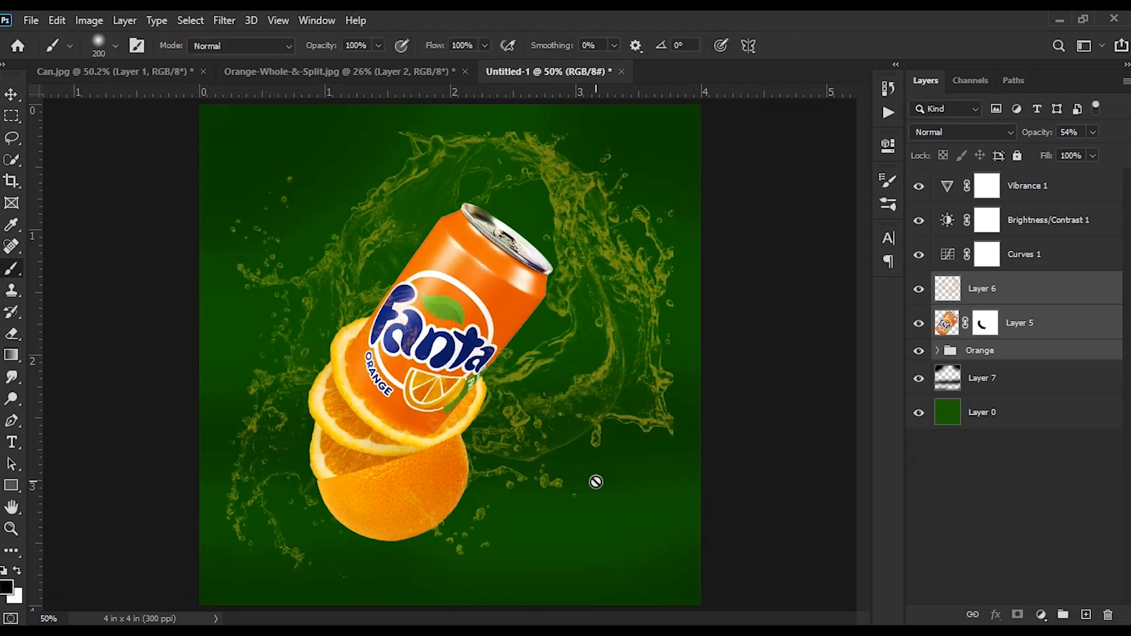
{"action": "left_click", "coordinate": [1039, 383]}
{"action": "key", "text": "ctrl+shift+alt+n"}
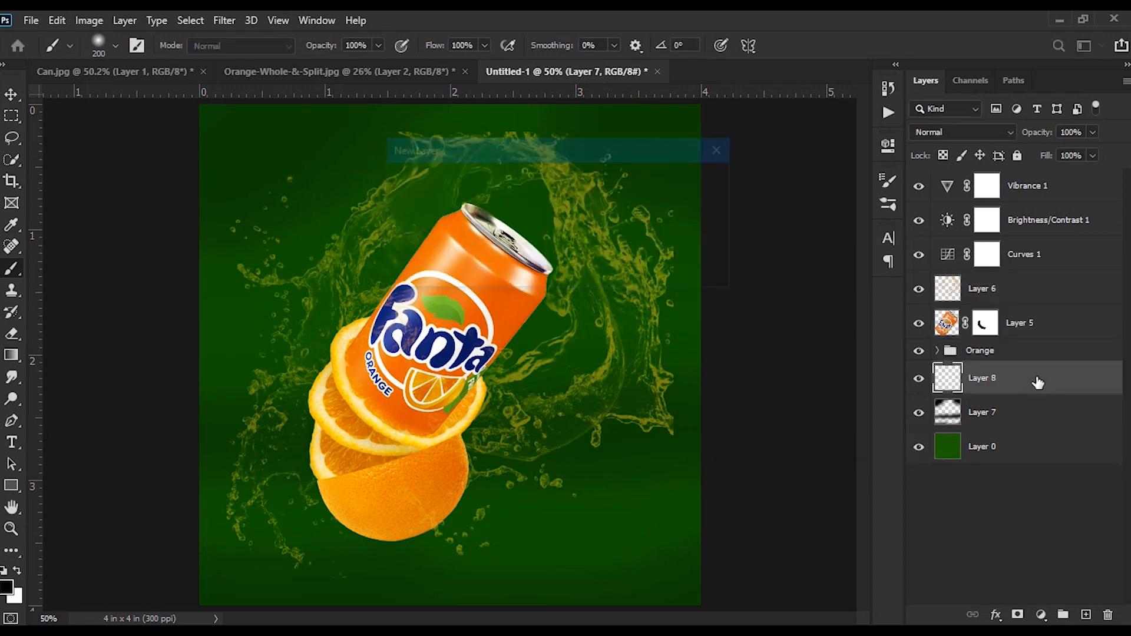
{"action": "key", "text": "x"}
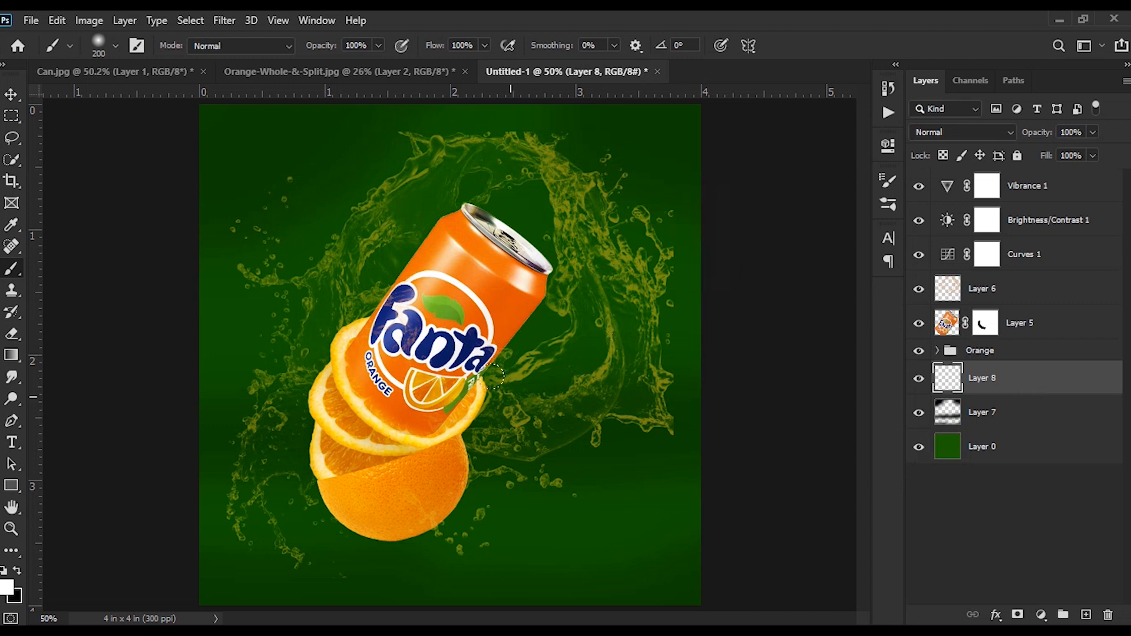
{"action": "key", "text": "bracketright"}
{"action": "key", "text": "bracketright"}
{"action": "key", "text": "bracketright"}
{"action": "key", "text": "bracketright"}
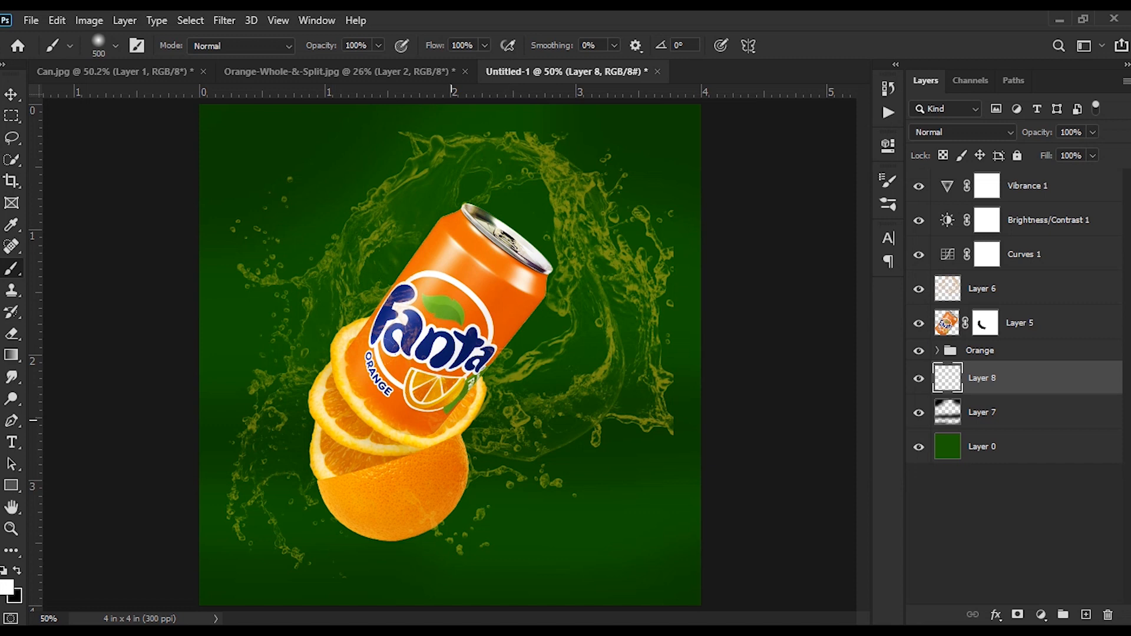
{"action": "left_click", "coordinate": [452, 420]}
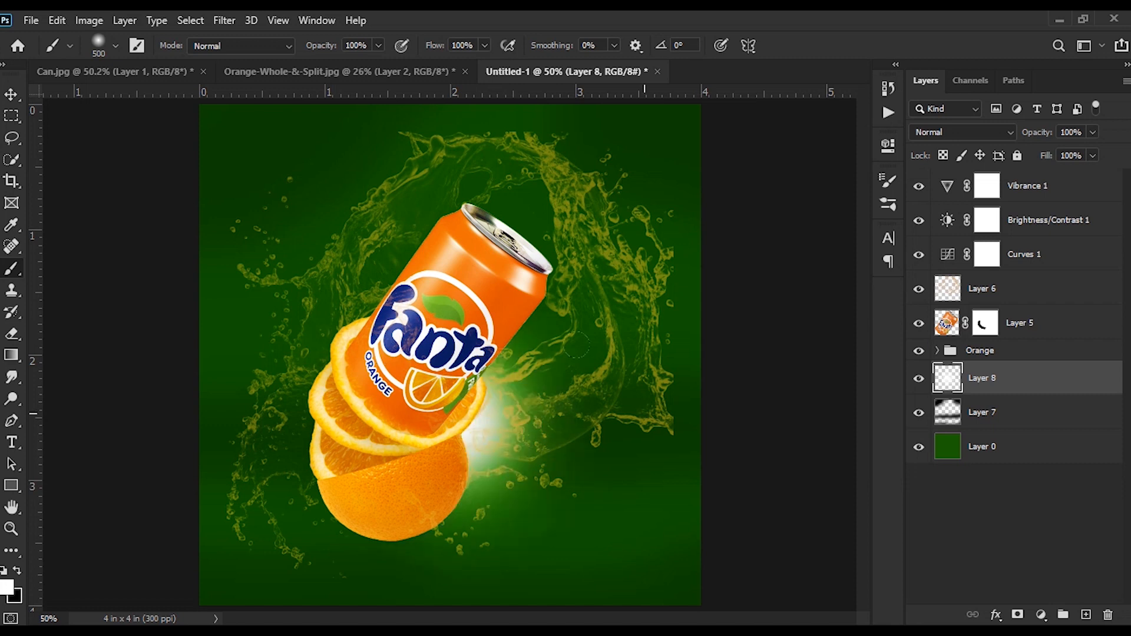
Squash the white glow to 64.40% width and 6.65% height and place it centred just beneath the orange.
{"action": "key", "text": "v"}
{"action": "key", "text": "ctrl+t"}
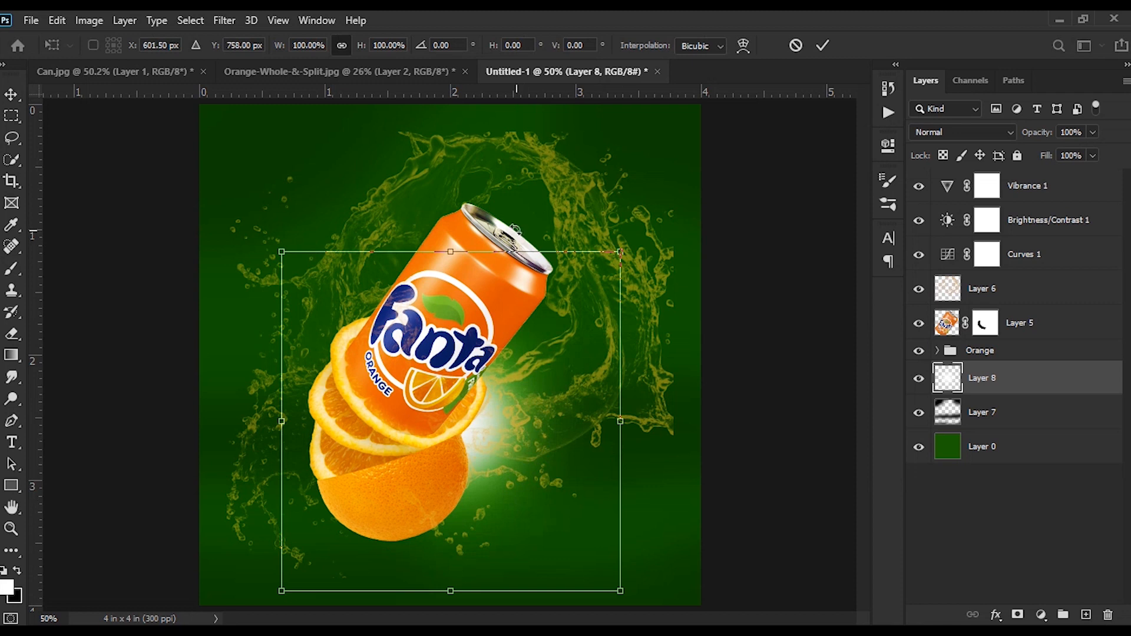
{"action": "left_click_drag", "start_coordinate": [450, 252], "coordinate": [421, 569]}
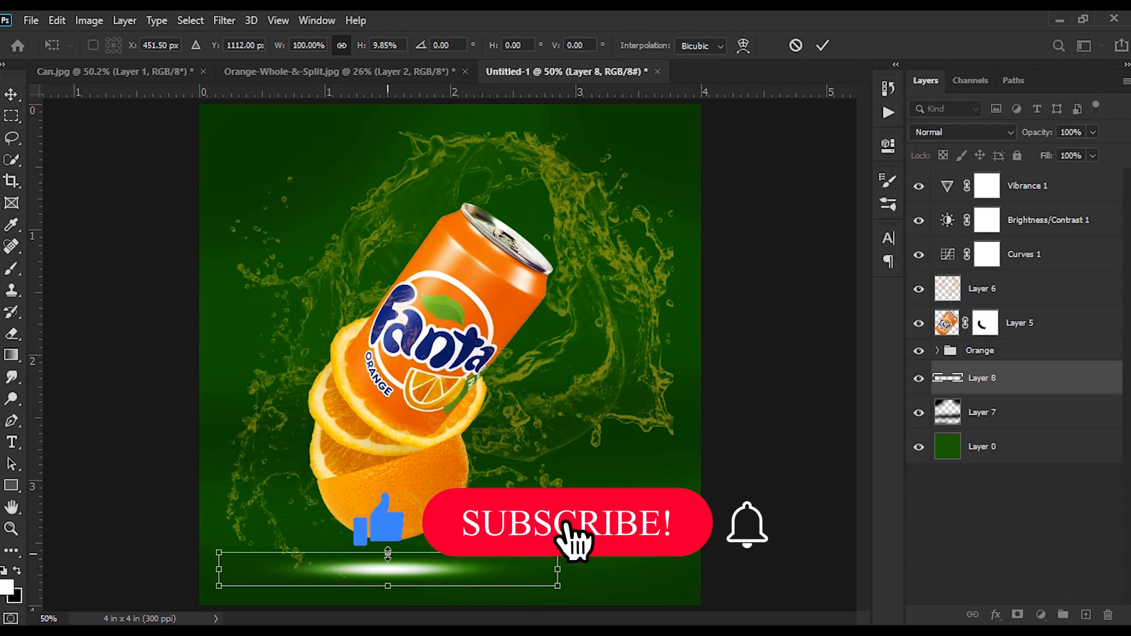
{"action": "left_click_drag", "start_coordinate": [388, 553], "coordinate": [387, 559]}
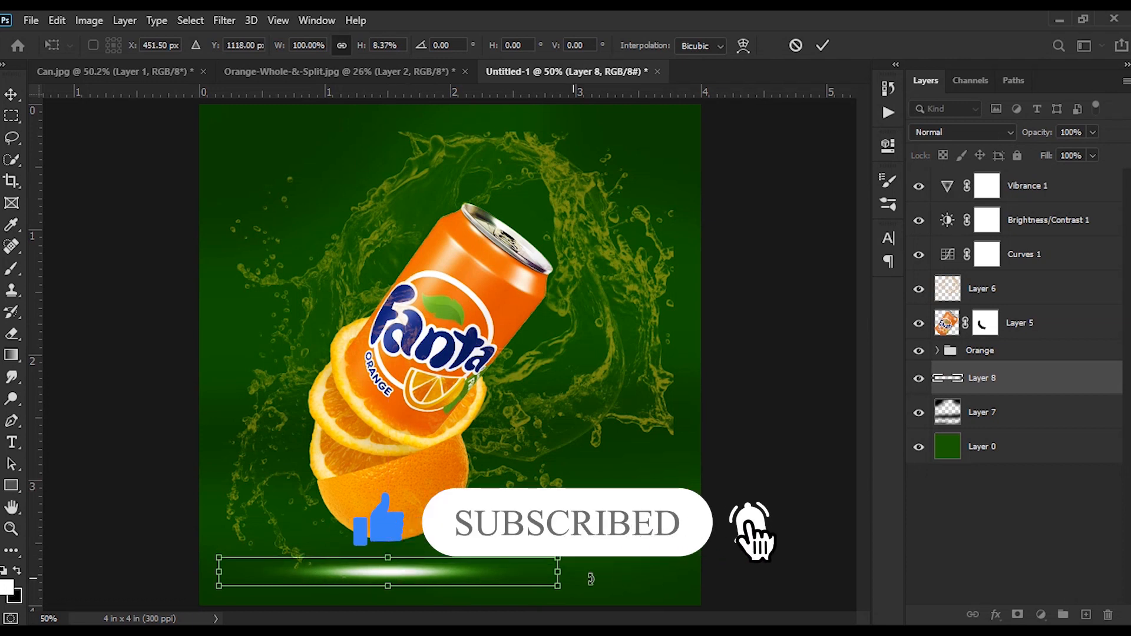
{"action": "left_click_drag", "start_coordinate": [560, 573], "coordinate": [469, 572]}
{"action": "left_click_drag", "start_coordinate": [393, 576], "coordinate": [434, 570]}
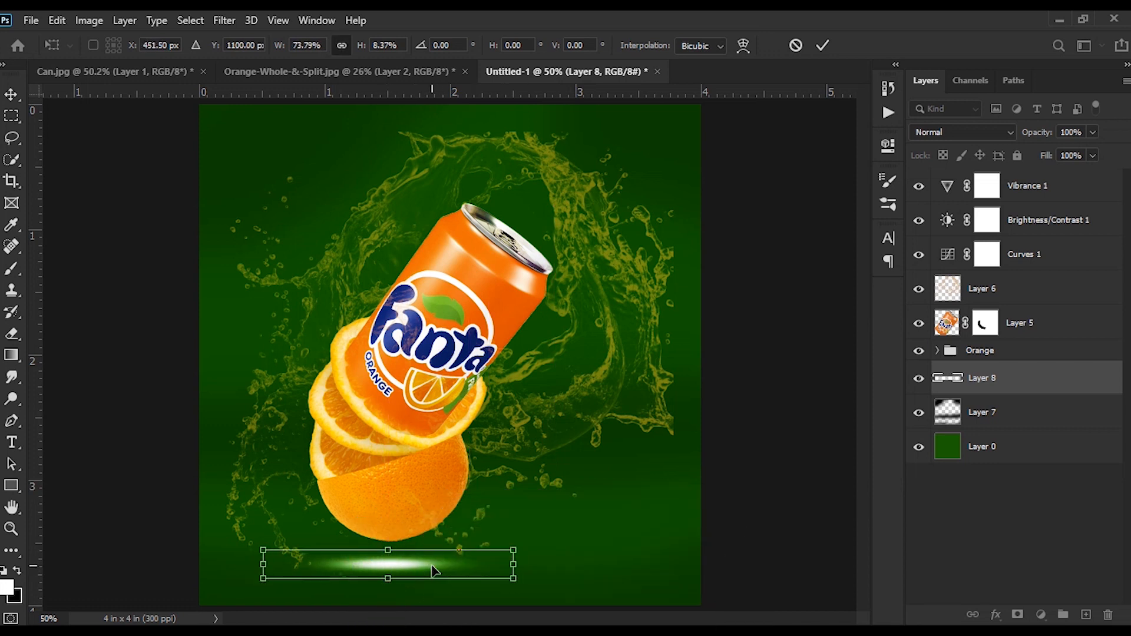
{"action": "left_click_drag", "start_coordinate": [514, 567], "coordinate": [482, 567]}
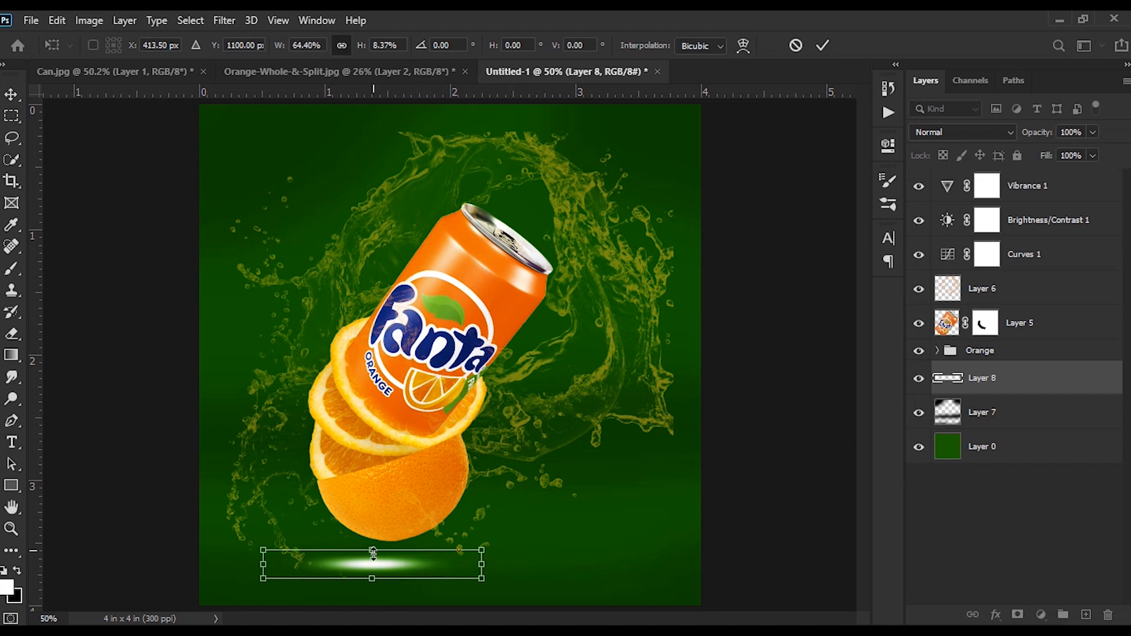
{"action": "left_click_drag", "start_coordinate": [372, 550], "coordinate": [424, 571]}
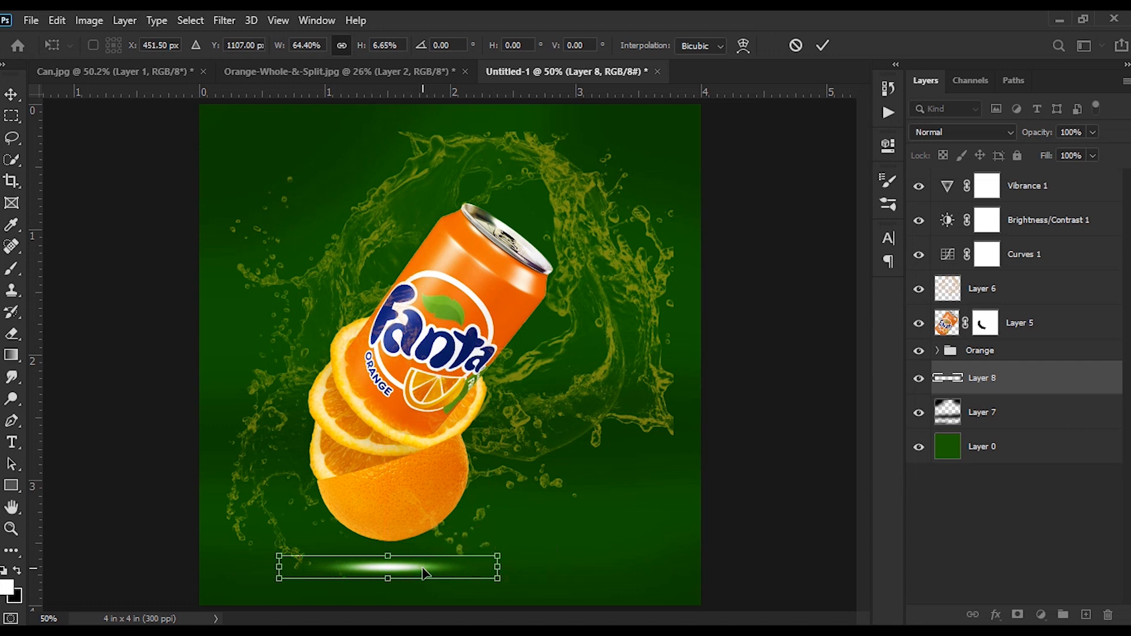
{"action": "key", "text": "Return"}
Nudge the flattened glow slightly downward and lower Layer 8's opacity to about 66%.
{"action": "key", "text": "Down"}
{"action": "key", "text": "Down"}
{"action": "key", "text": "Down"}
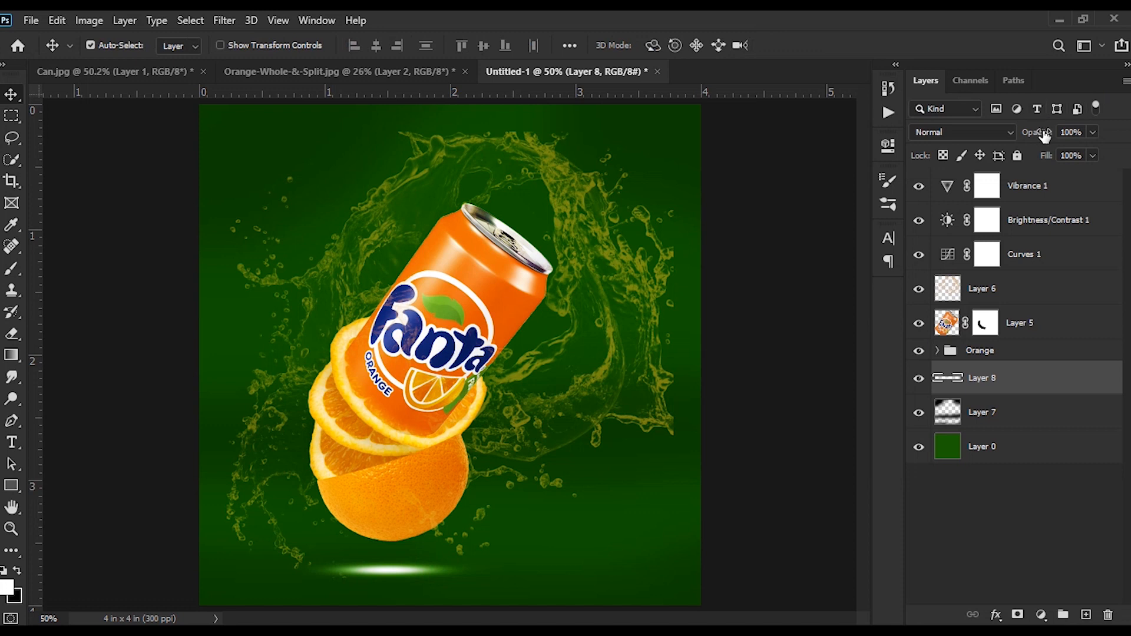
{"action": "left_click_drag", "start_coordinate": [1040, 133], "coordinate": [1015, 141]}
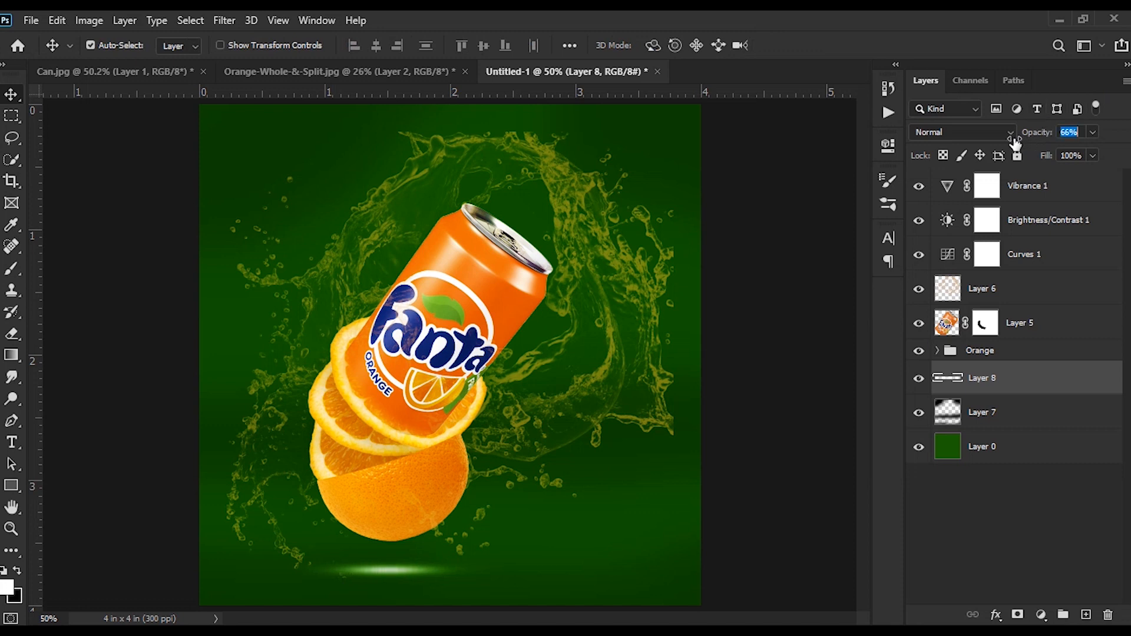
{"action": "left_click_drag", "start_coordinate": [1015, 141], "coordinate": [1013, 136]}
Try filling Layer 0 with the brighter green 1a8b01, and undo the fill.
{"action": "left_click", "coordinate": [950, 451]}
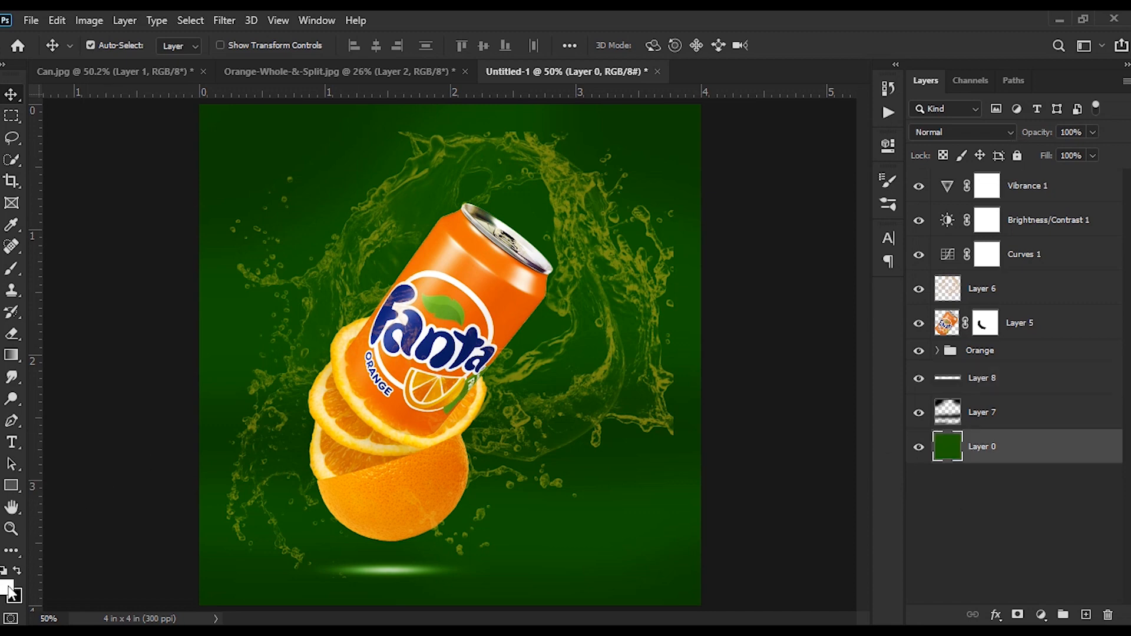
{"action": "left_click", "coordinate": [7, 587]}
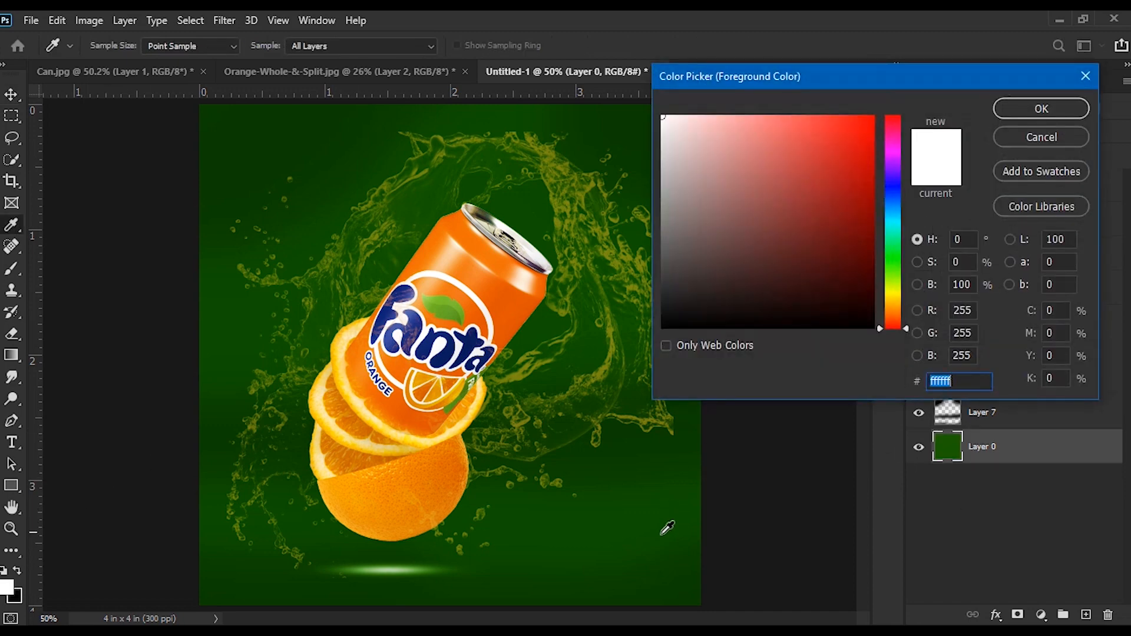
{"action": "left_click", "coordinate": [666, 505]}
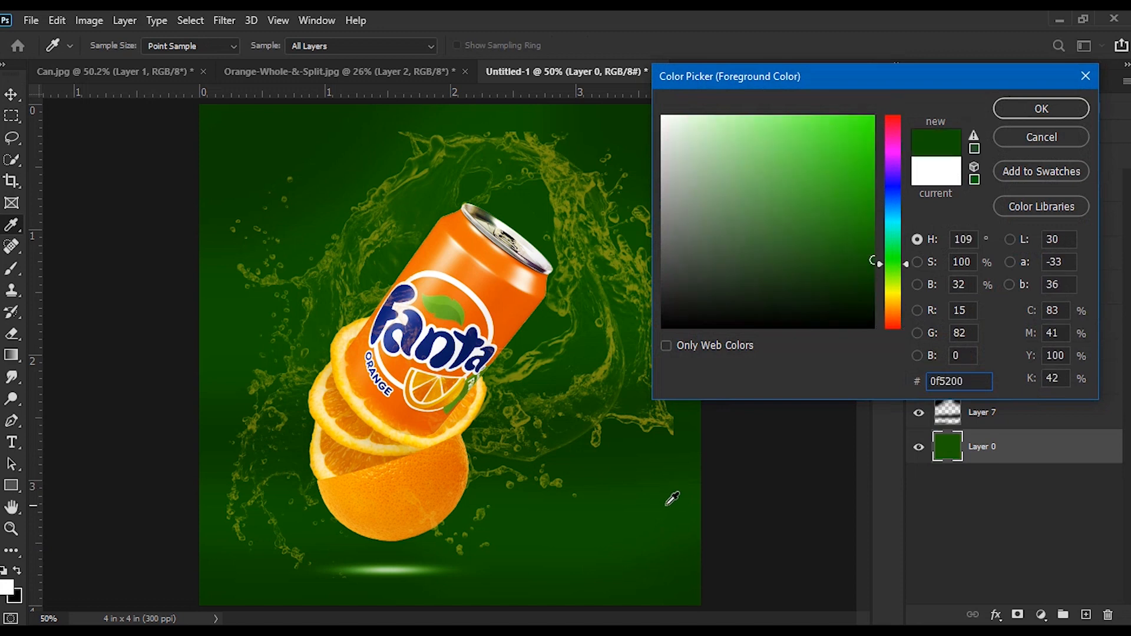
{"action": "left_click_drag", "start_coordinate": [867, 235], "coordinate": [872, 212]}
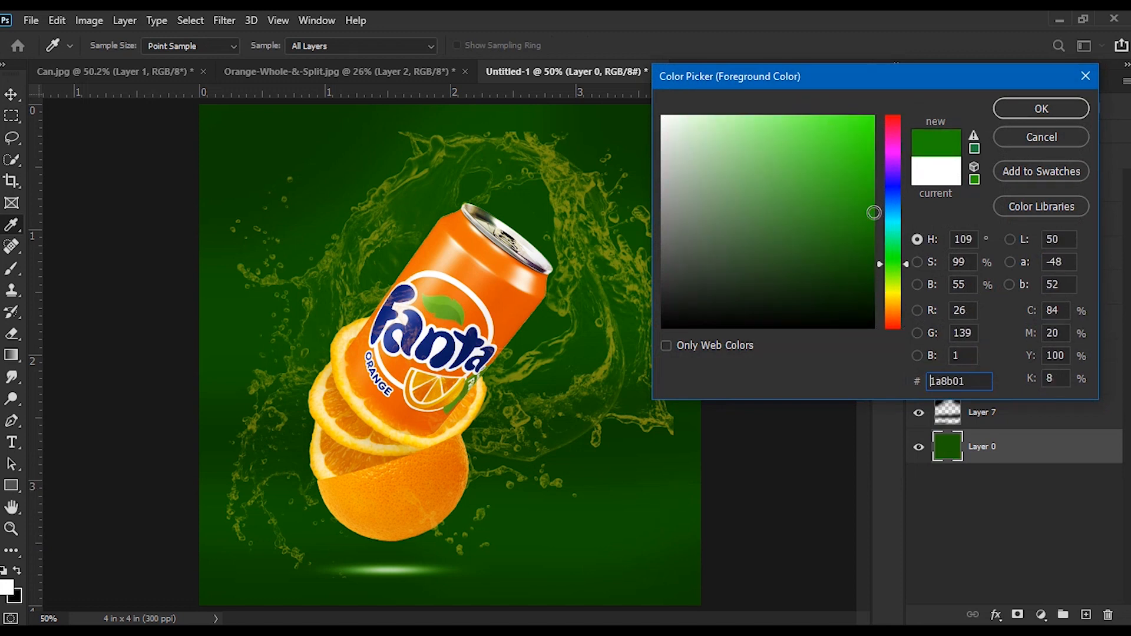
{"action": "left_click", "coordinate": [1072, 109]}
{"action": "key", "text": "alt+BackSpace"}
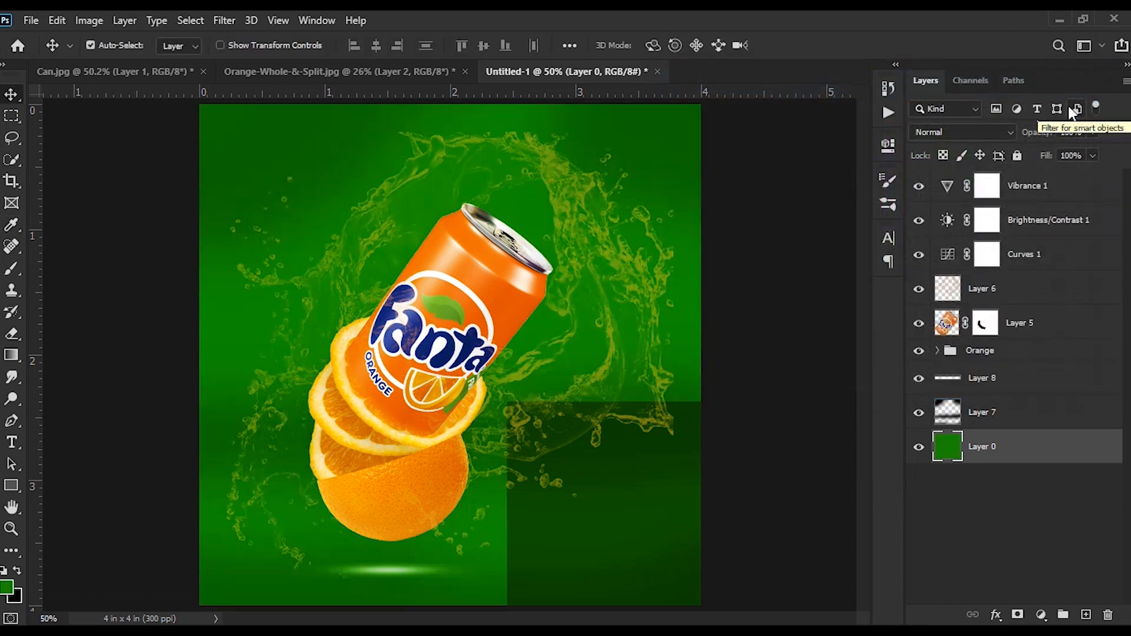
{"action": "key", "text": "ctrl+z"}
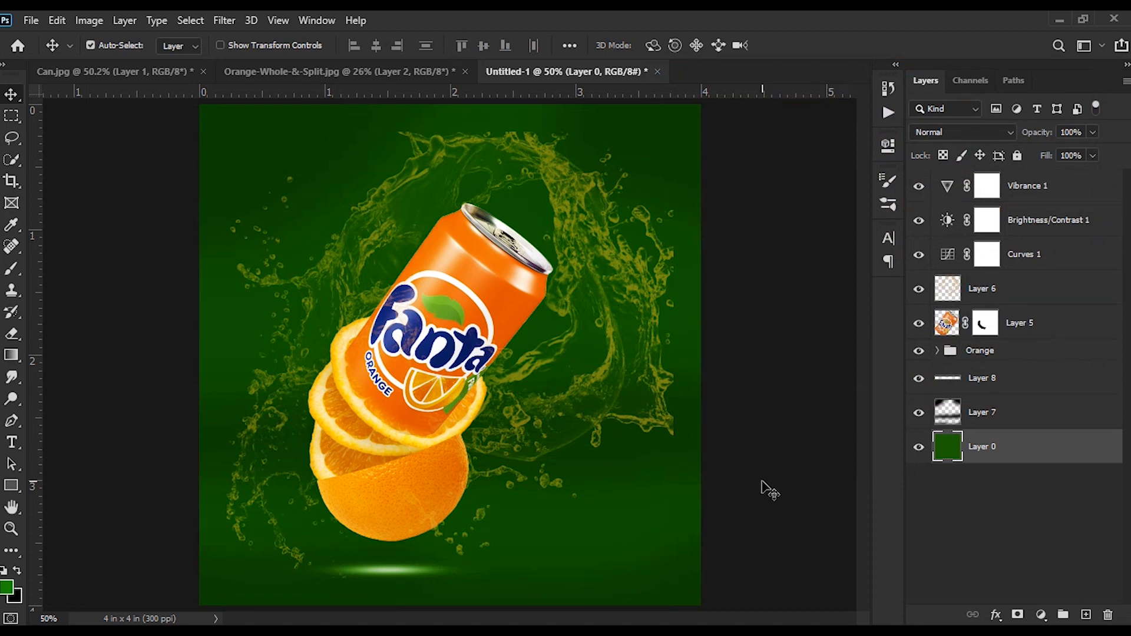
Darken the canvas's lower area and left and right edges on Layer 7 with black, using the soft 500 px brush.
{"action": "left_click", "coordinate": [1002, 414]}
{"action": "key", "text": "b"}
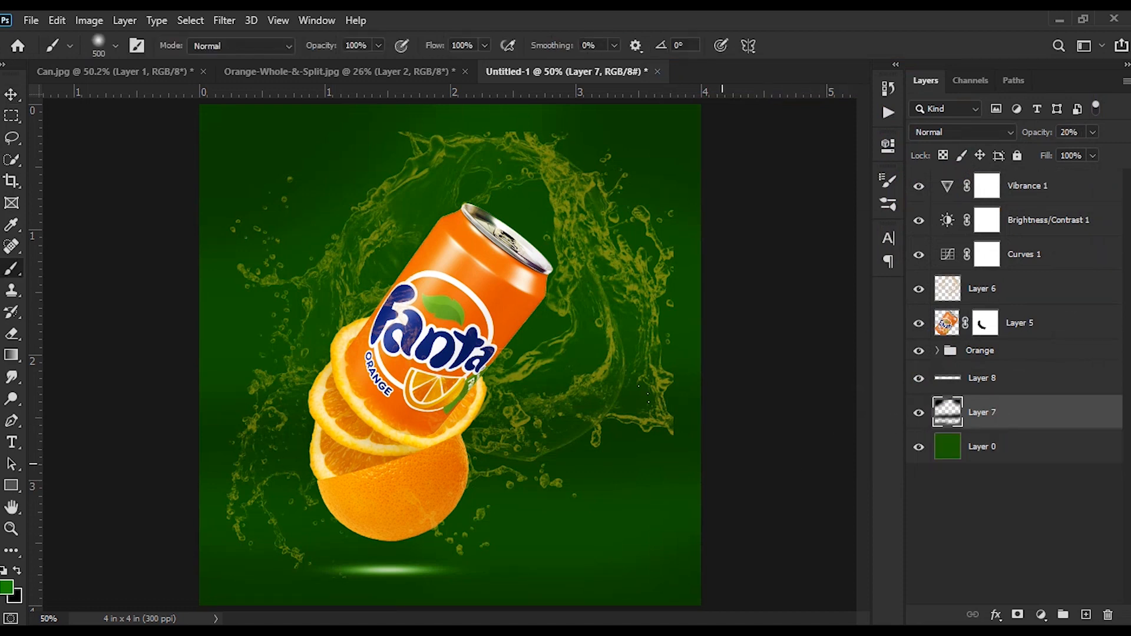
{"action": "key", "text": "d"}
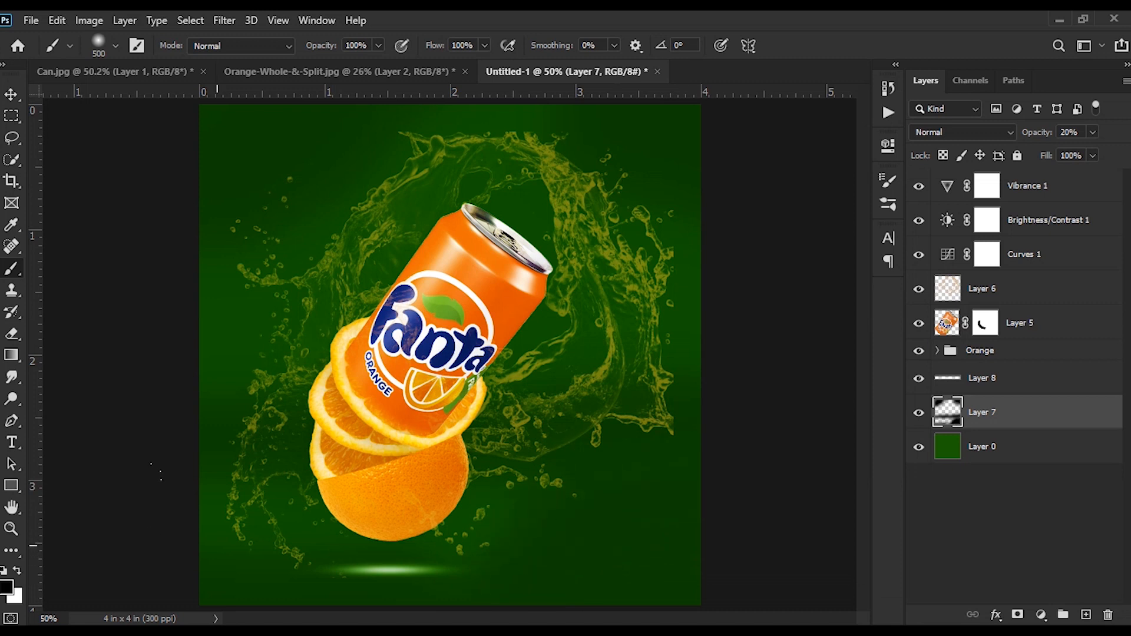
{"action": "left_click_drag", "start_coordinate": [101, 339], "coordinate": [93, 270]}
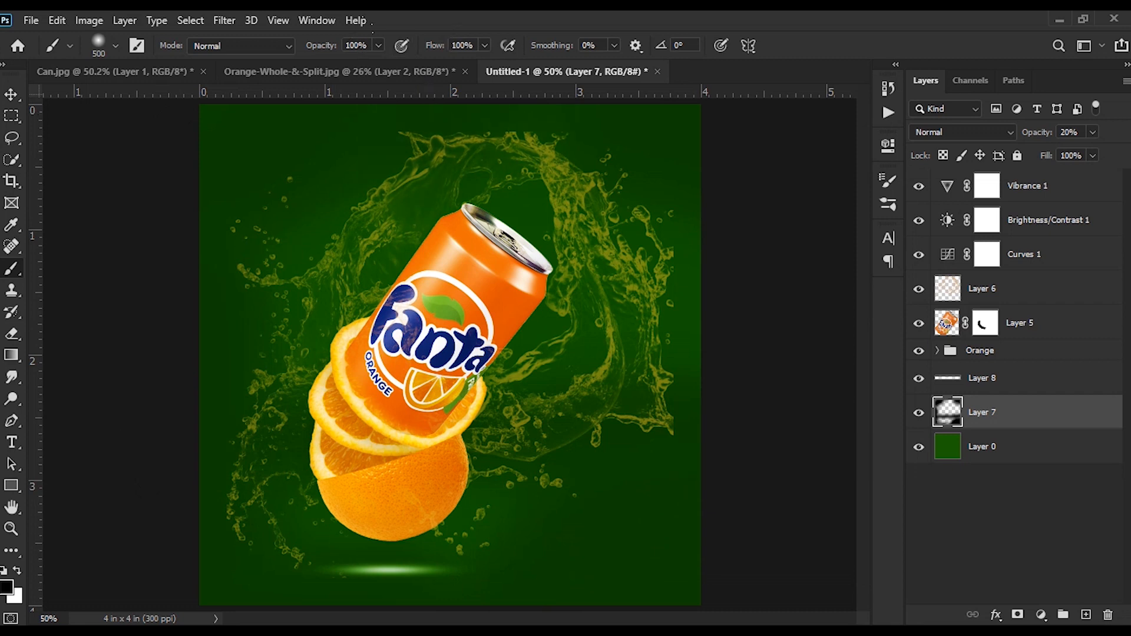
{"action": "left_click_drag", "start_coordinate": [708, 259], "coordinate": [705, 341]}
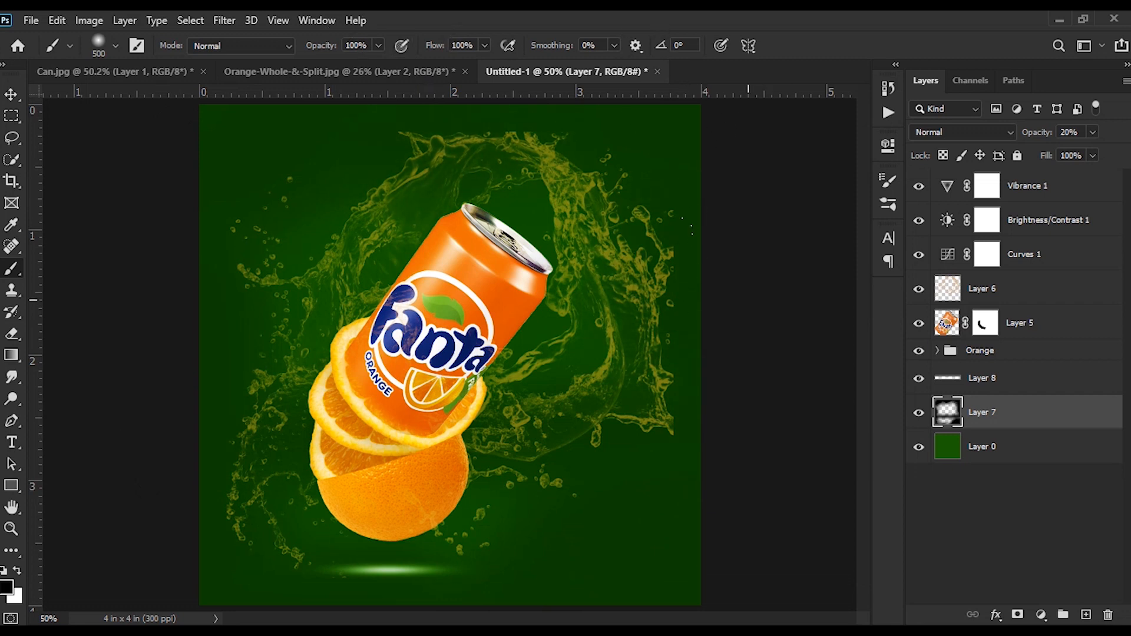
{"action": "left_click", "coordinate": [9, 97]}
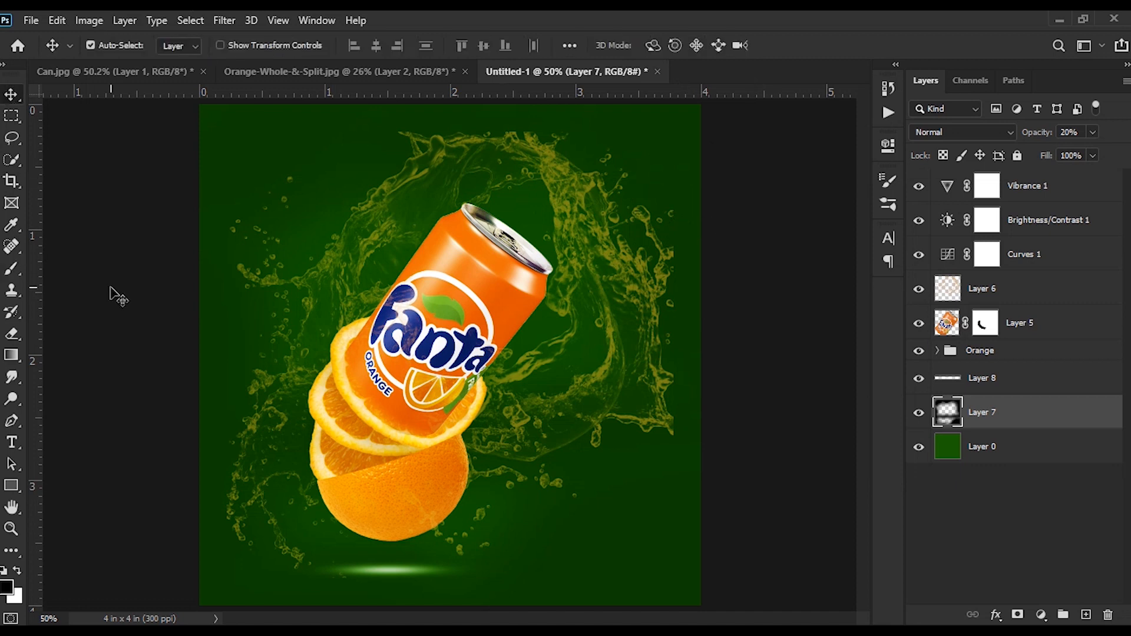
Add a new empty layer directly above Layer 8, beneath the Orange group, for brush painting.
{"action": "left_click", "coordinate": [1040, 188]}
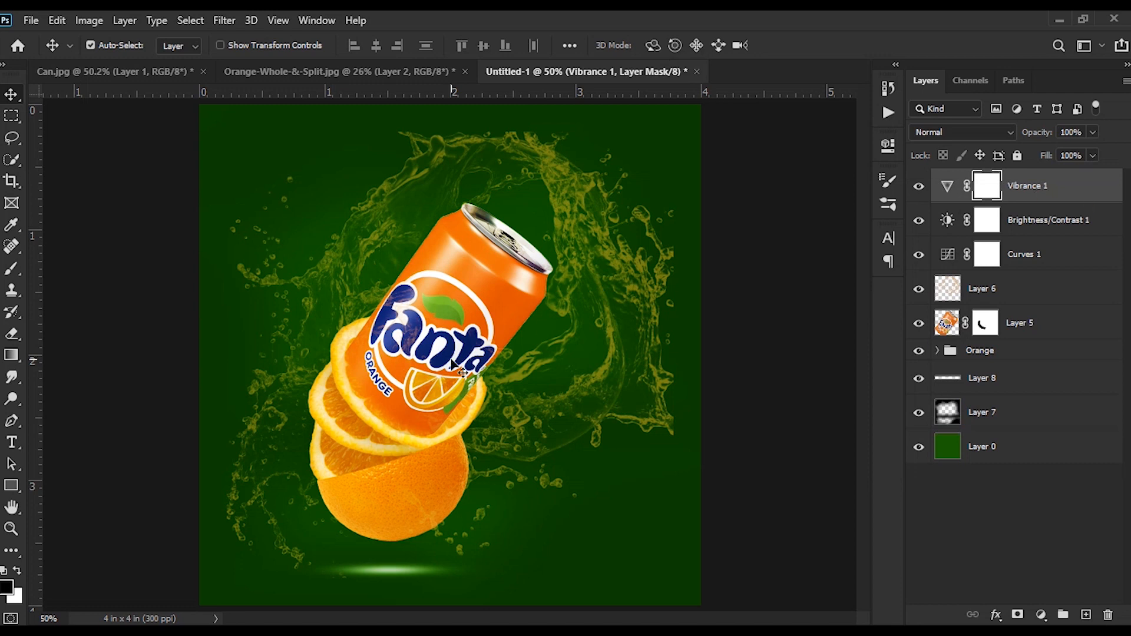
{"action": "key", "text": "b"}
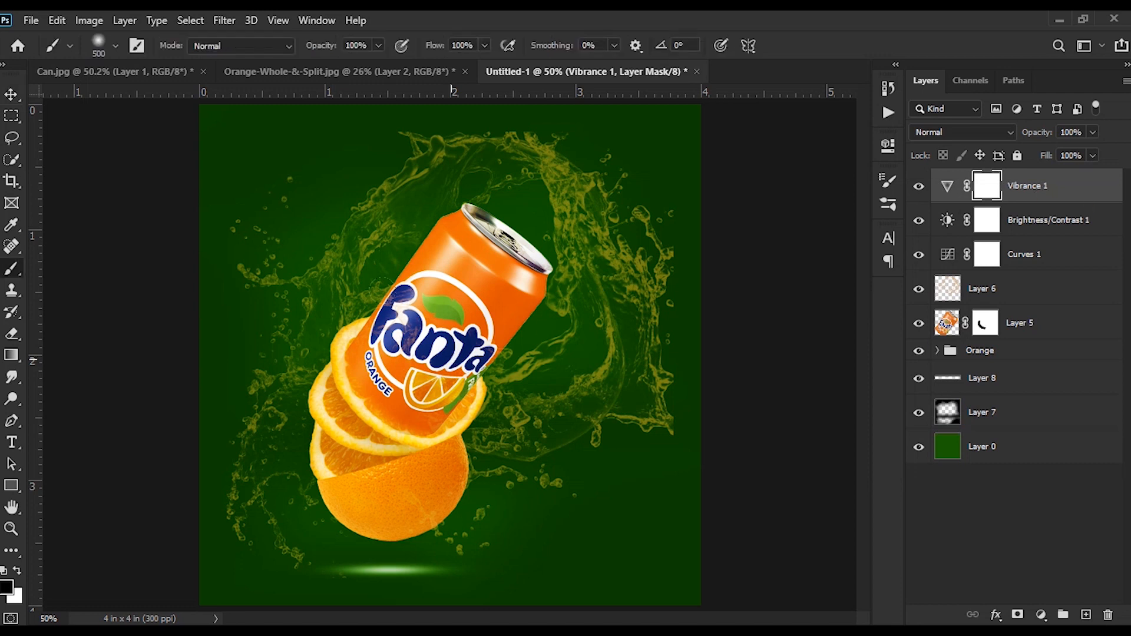
{"action": "left_click", "coordinate": [1013, 385]}
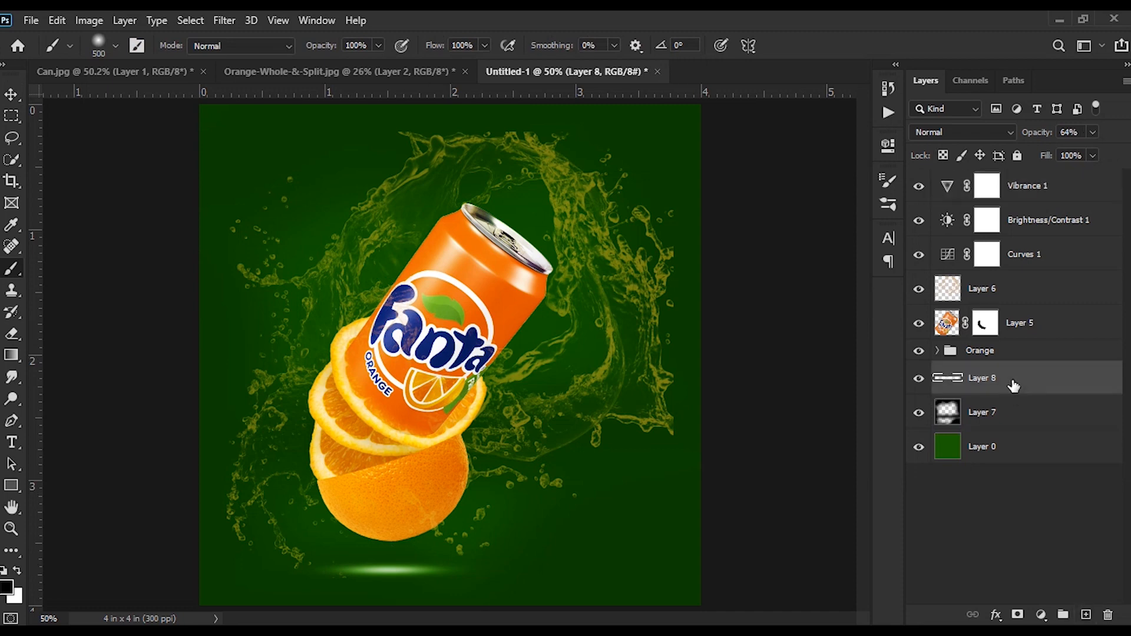
{"action": "key", "text": "ctrl+shift+n"}
{"action": "key", "text": "Return"}
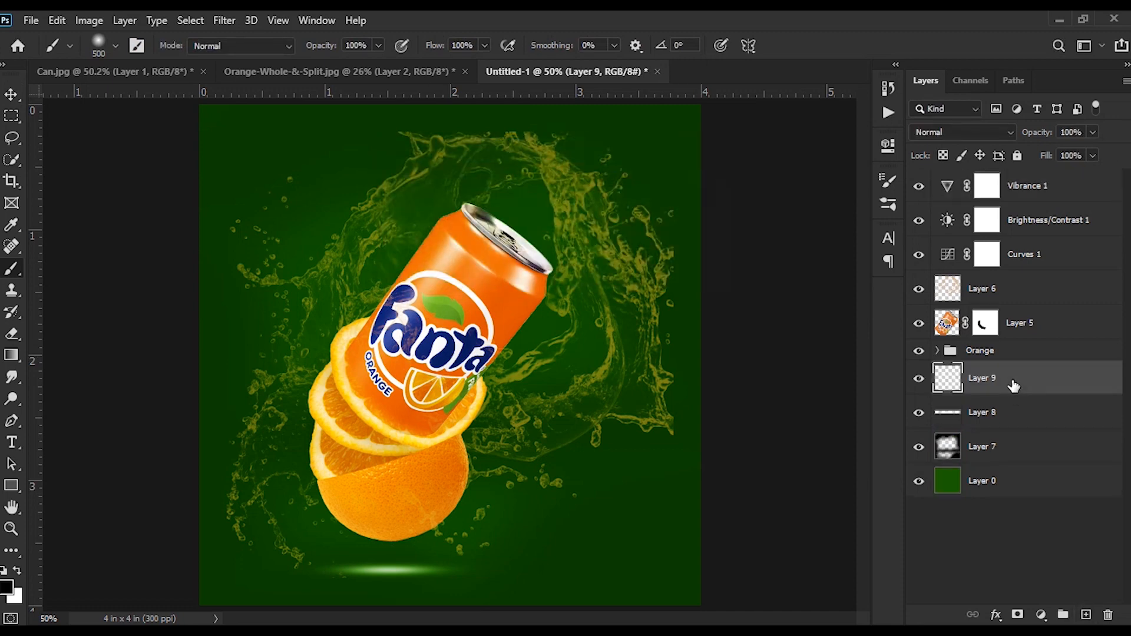
Paint a large soft white glow behind the can on the new layer with the brush enlarged to 1300 px.
{"action": "key", "text": "bracketright"}
{"action": "key", "text": "bracketright"}
{"action": "key", "text": "bracketright"}
{"action": "key", "text": "bracketright"}
{"action": "key", "text": "bracketright"}
{"action": "key", "text": "bracketright"}
{"action": "key", "text": "bracketright"}
{"action": "key", "text": "bracketright"}
{"action": "key", "text": "bracketright"}
{"action": "key", "text": "bracketright"}
{"action": "key", "text": "x"}
{"action": "left_click", "coordinate": [454, 330]}
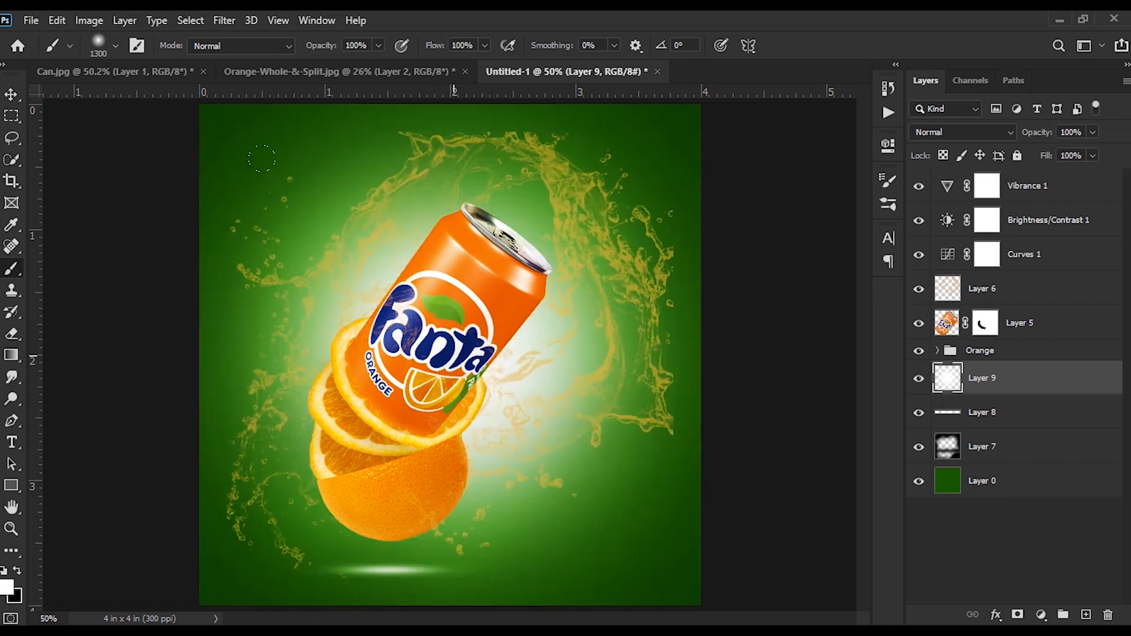
Lower the large white glow layer's opacity to 65% and compare the image with the glow hidden and shown.
{"action": "key", "text": "v"}
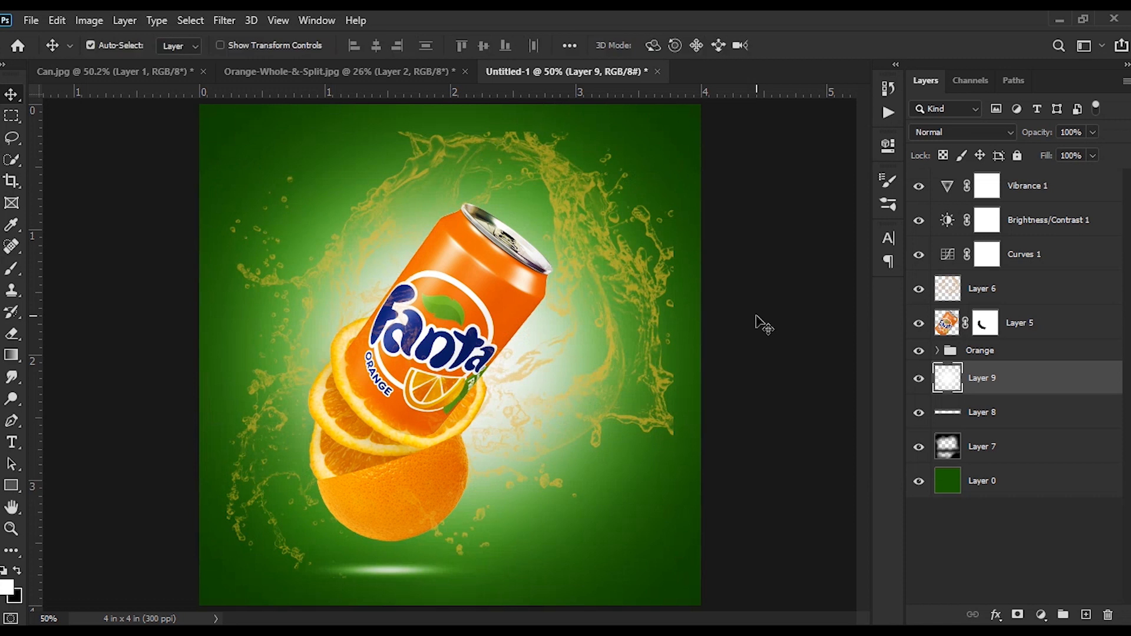
{"action": "left_click_drag", "start_coordinate": [1044, 137], "coordinate": [1014, 135]}
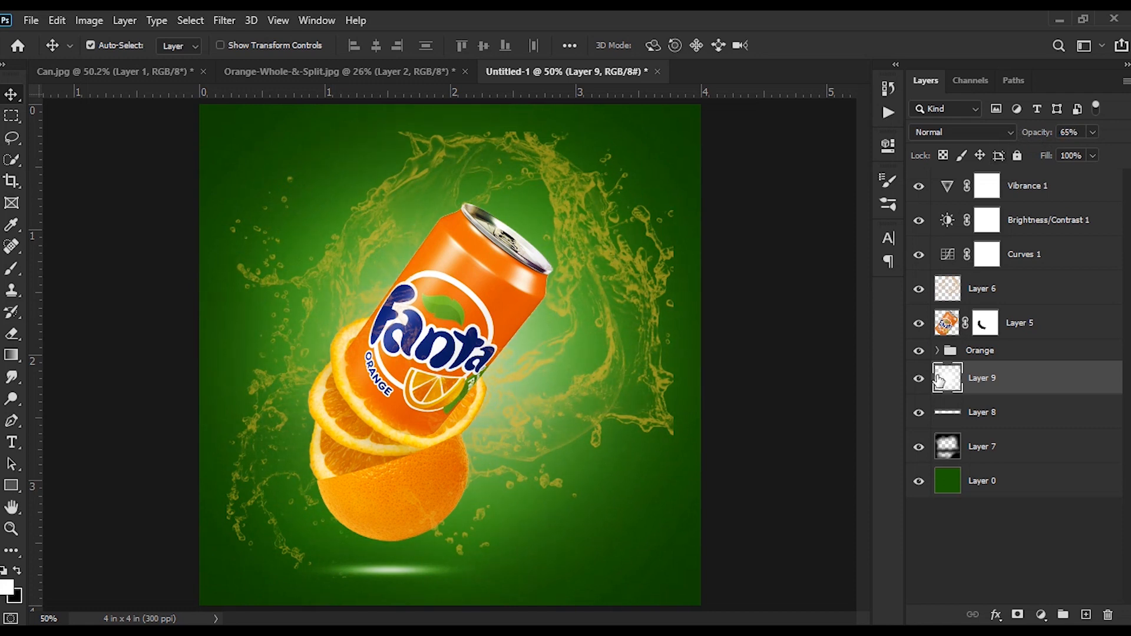
{"action": "left_click", "coordinate": [920, 380]}
{"action": "left_click", "coordinate": [921, 380]}
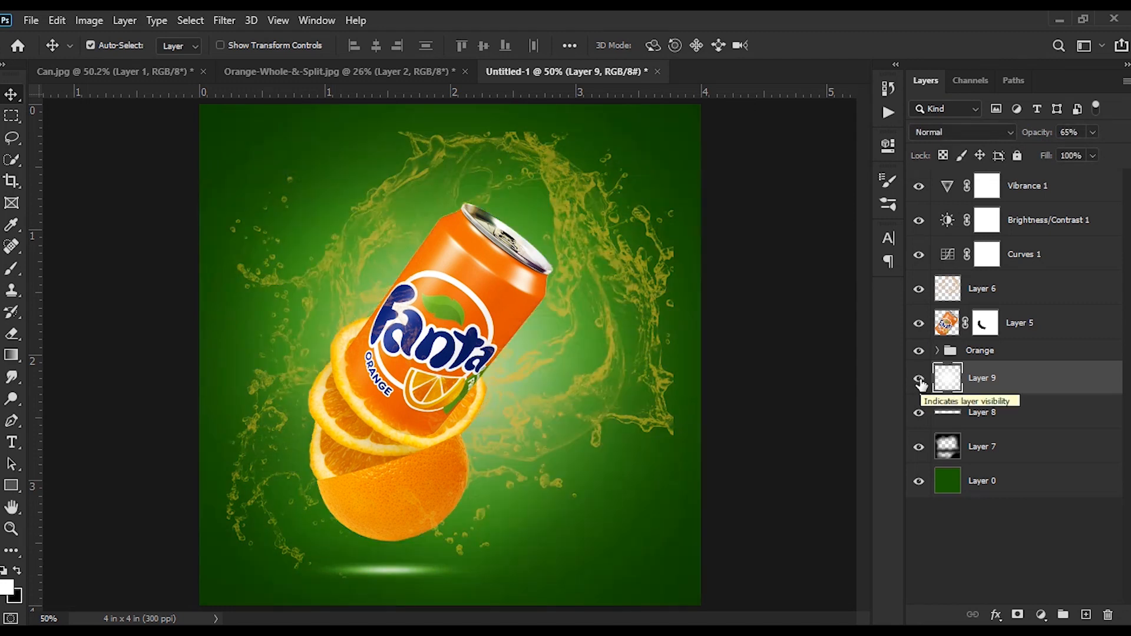
Scale the white glow behind the can up slightly so it extends beyond the canvas edges.
{"action": "key", "text": "ctrl+t"}
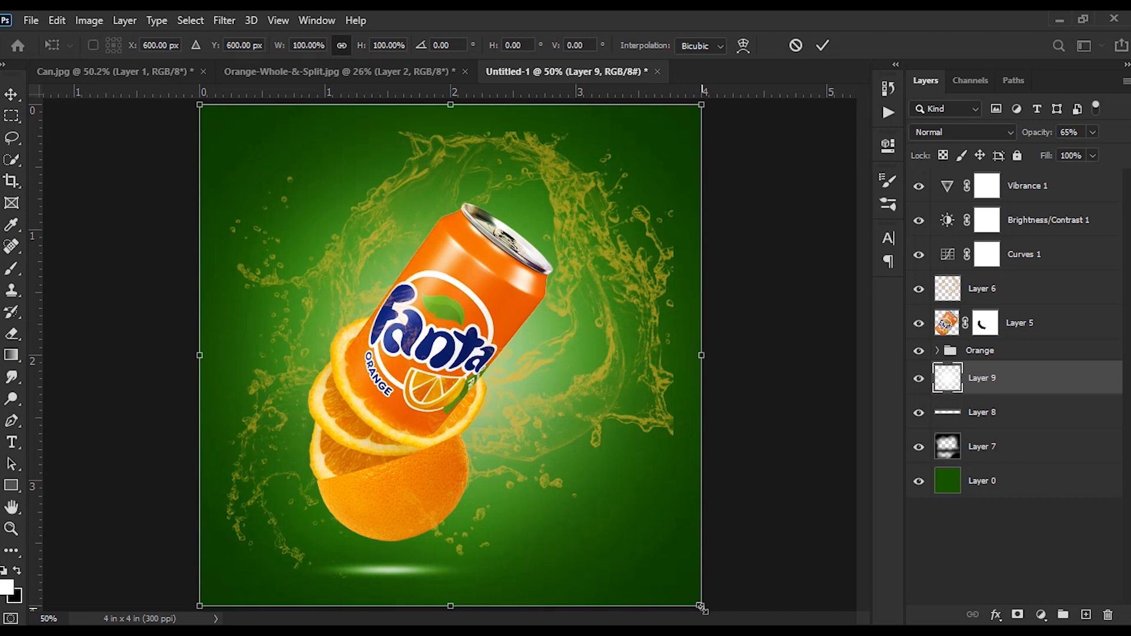
{"action": "left_click_drag", "start_coordinate": [701, 607], "coordinate": [731, 634]}
{"action": "key", "text": "Return"}
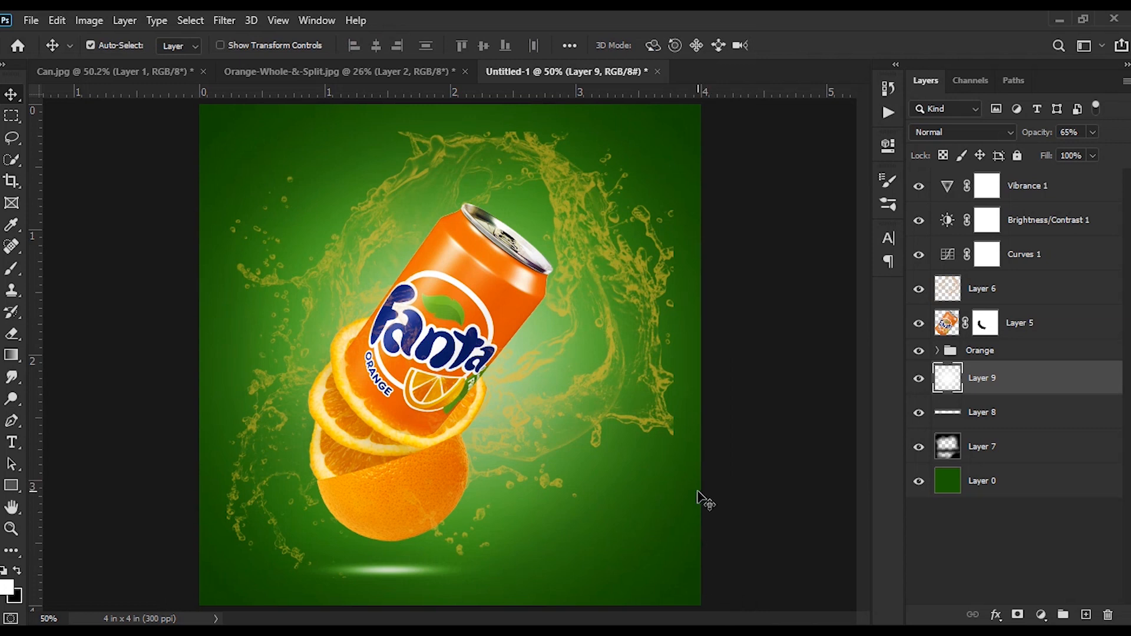
{"action": "left_click", "coordinate": [578, 377]}
{"action": "left_click_drag", "start_coordinate": [579, 377], "coordinate": [580, 368]}
{"action": "key", "text": "ctrl+z"}
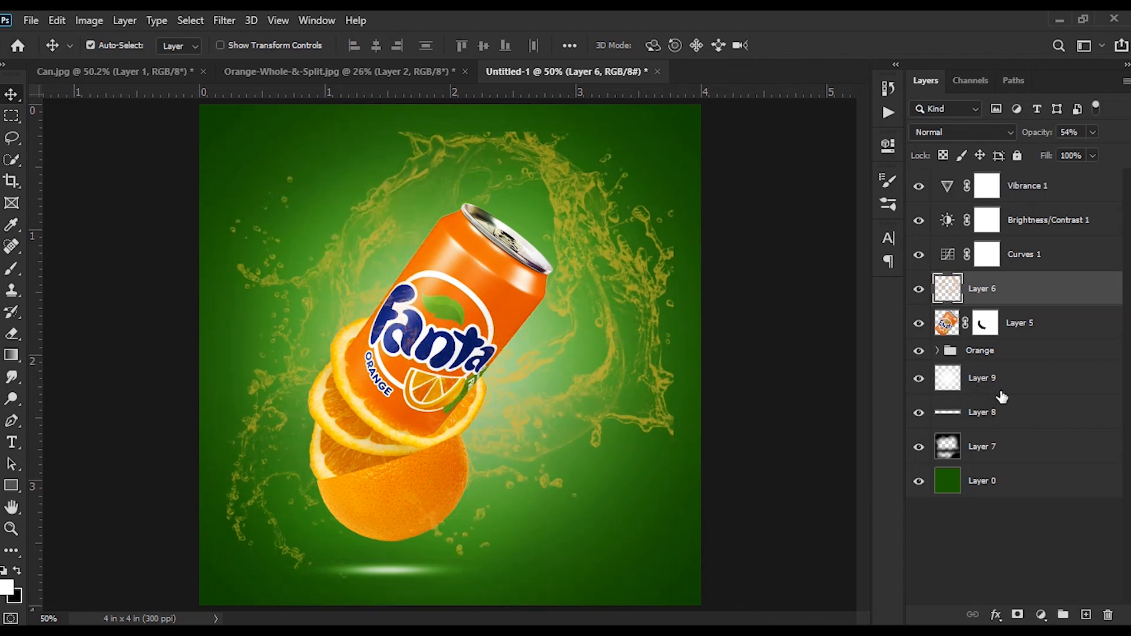